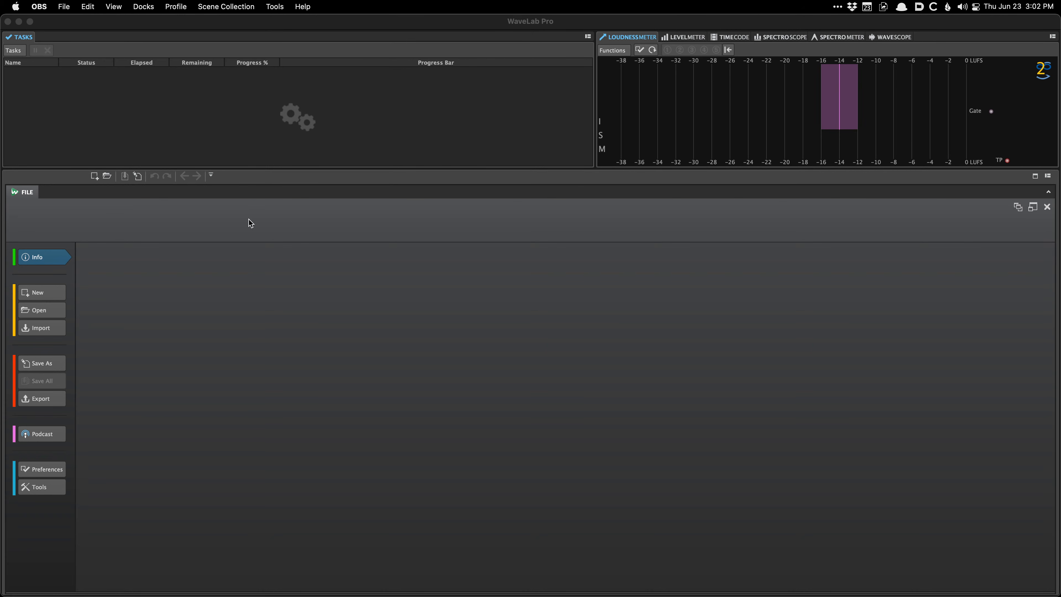
View the WaveLab Pro 11 version and credits window, close it and return to the main workspace.
left_click(256, 257)
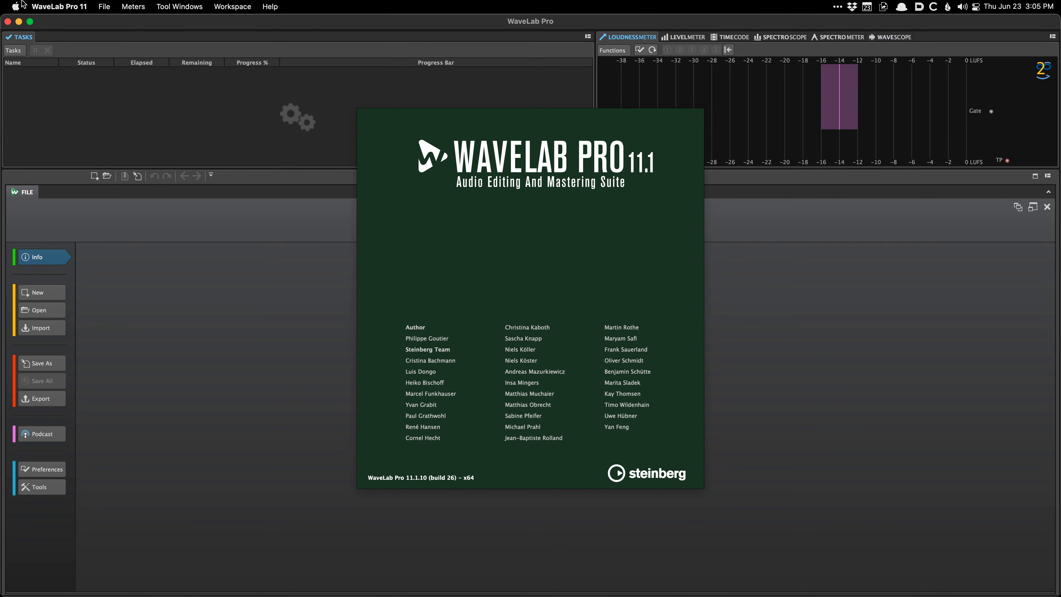
left_click(510, 216)
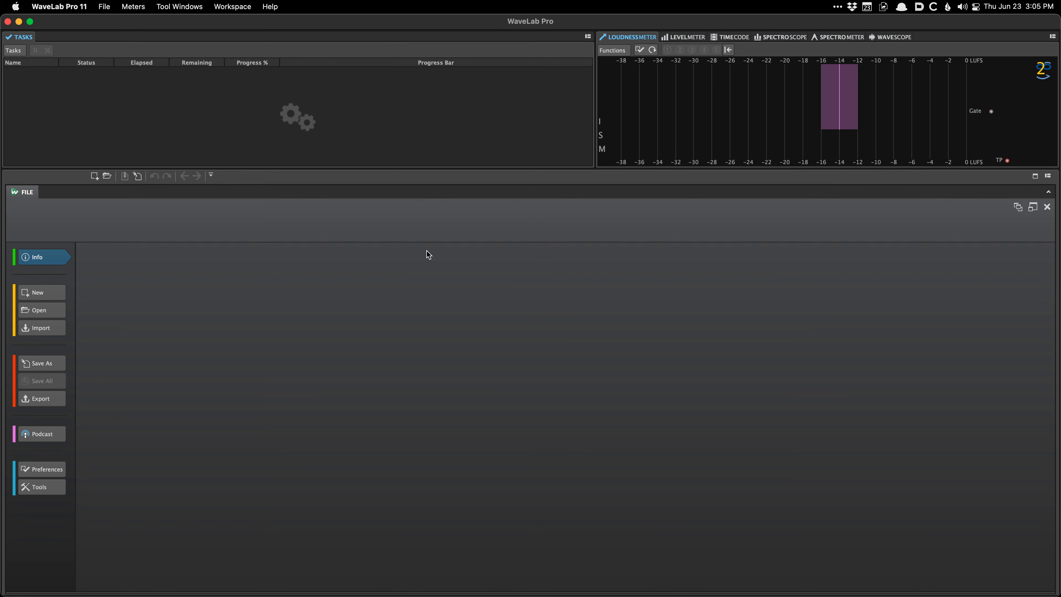
key("super+Tab")
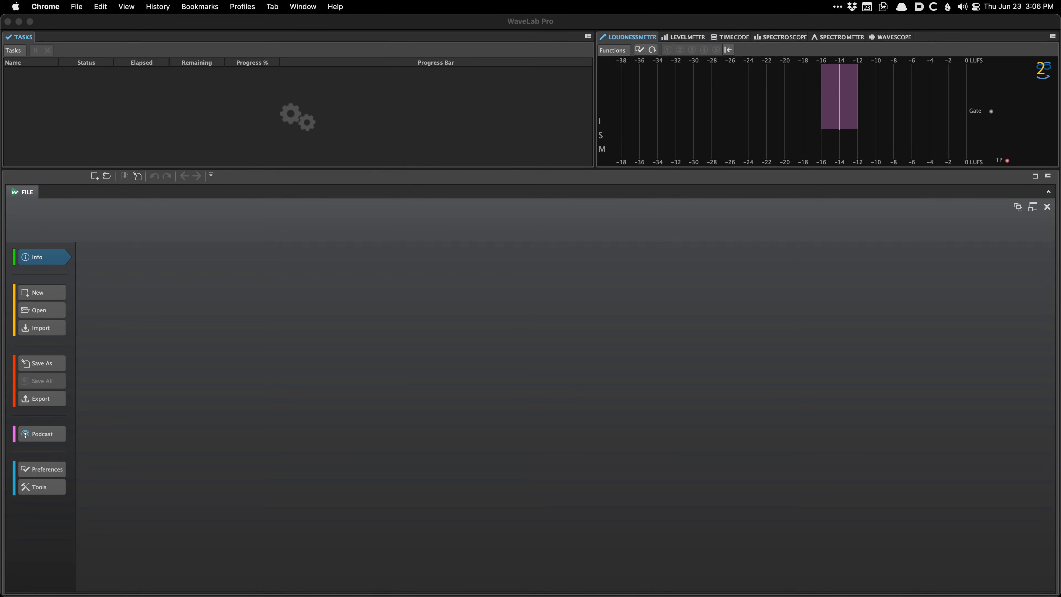
left_click(290, 345)
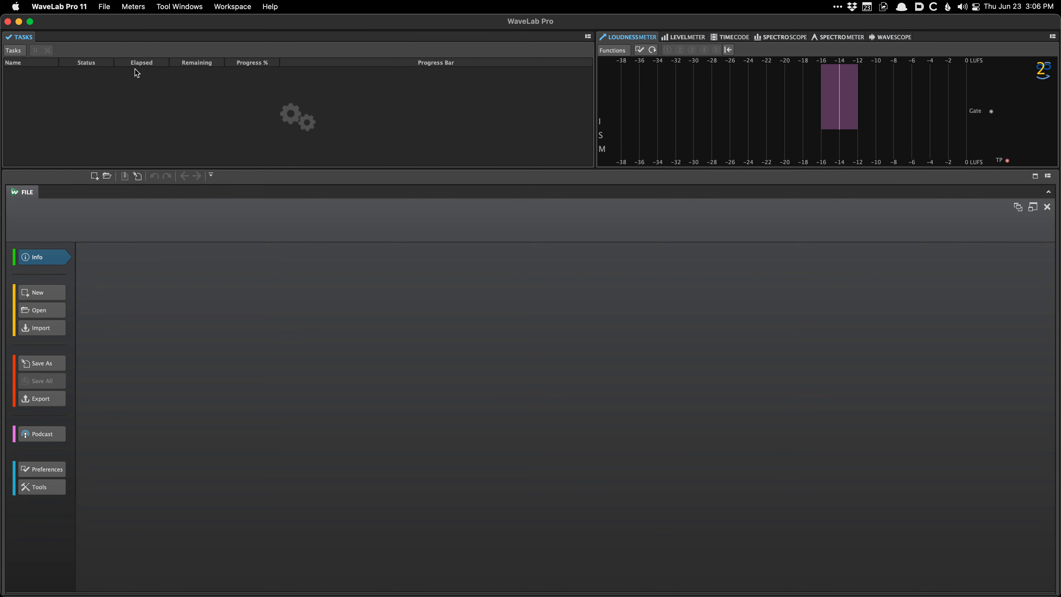
Open WaveLab's settings folder from the General section of the Global preferences.
left_click(66, 6)
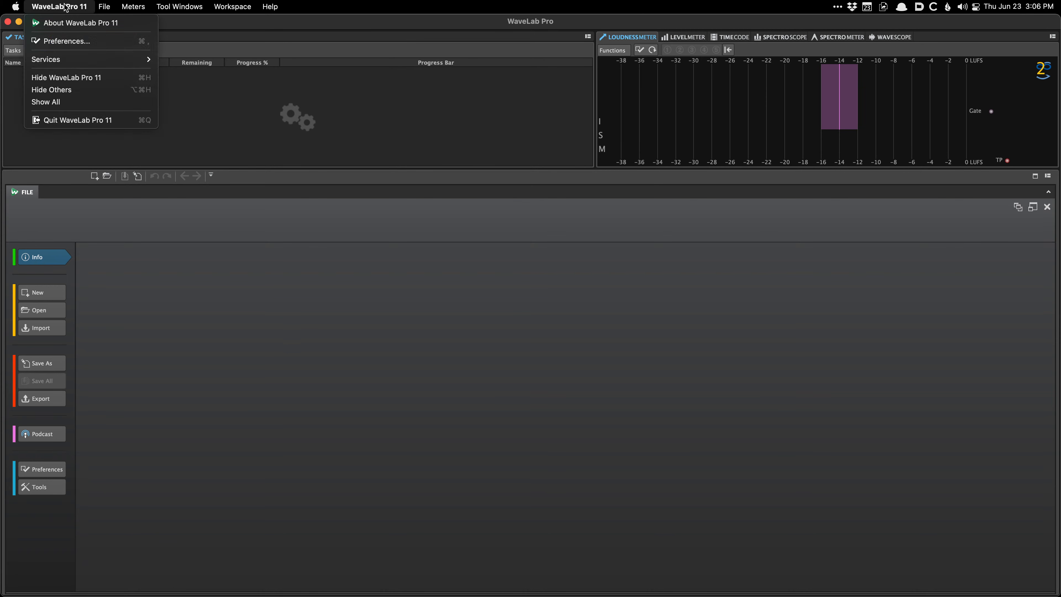
left_click(79, 47)
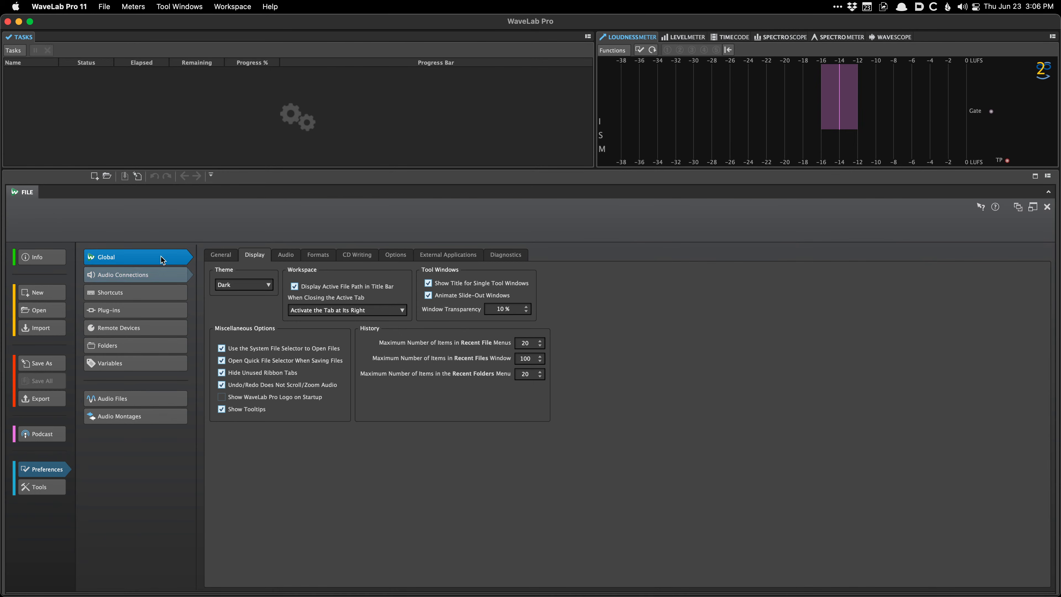
left_click(150, 258)
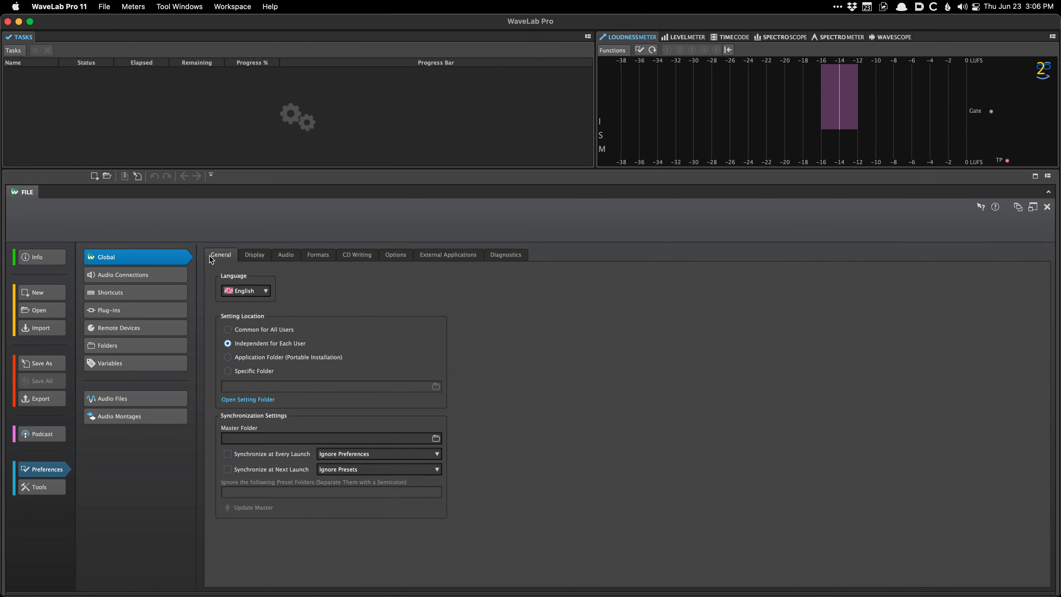
left_click(231, 400)
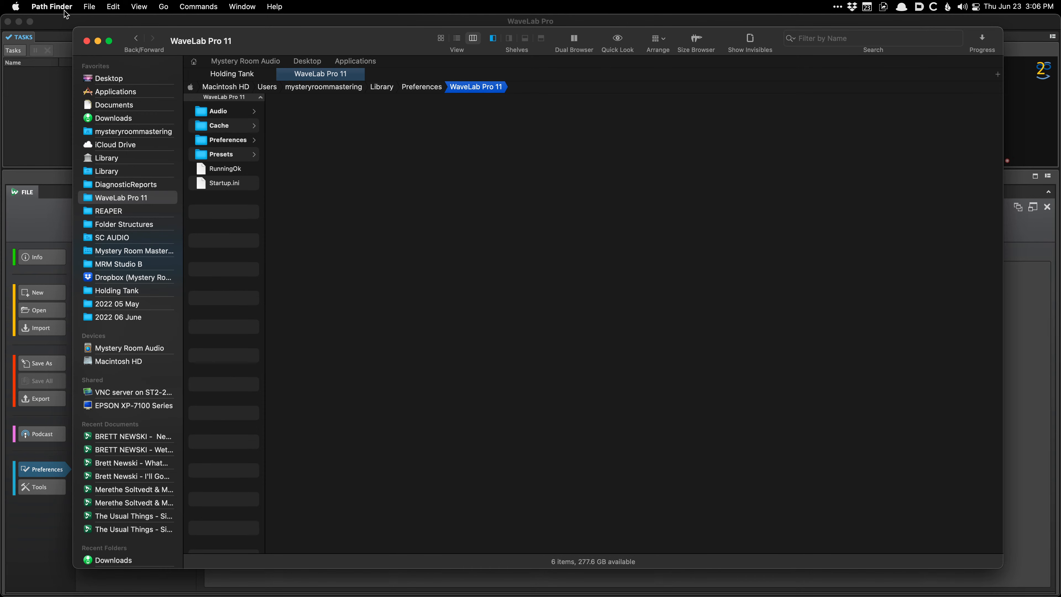
Return to WaveLab Pro 11, reopen the preferences and open the settings folder in Path Finder again.
left_click(50, 230)
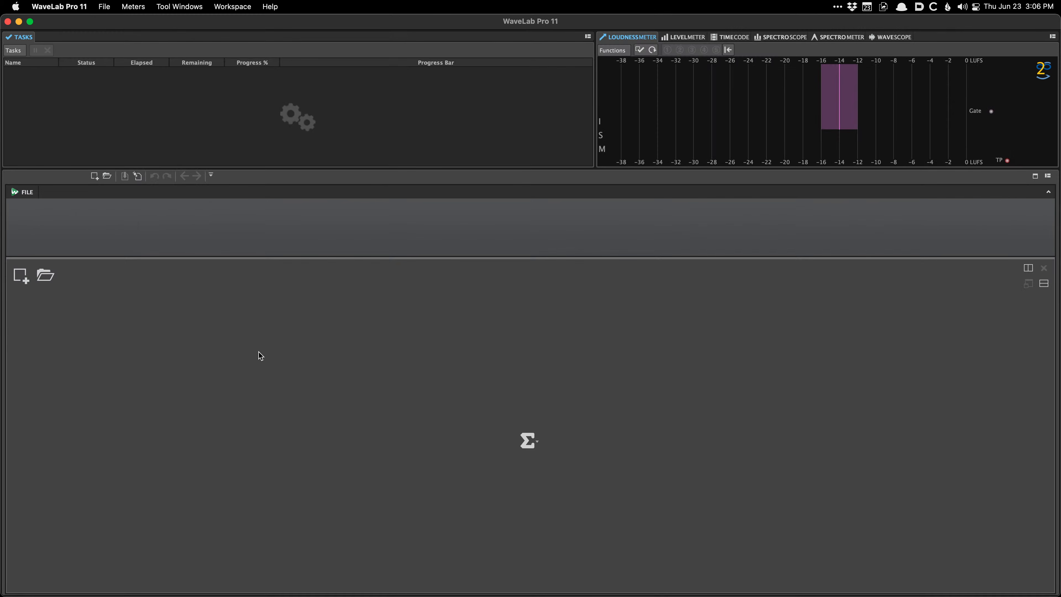
key("super+comma")
left_click(244, 400)
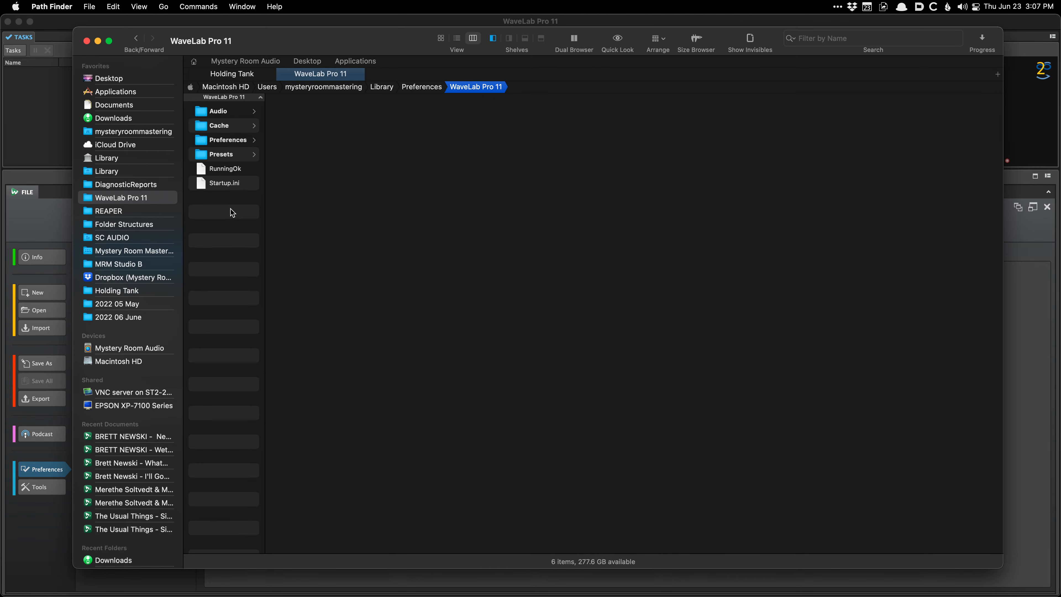
Switch to Finder, look at the Library location among the Go destinations and open the WaveLab Pro 11 settings folder.
left_click(38, 583)
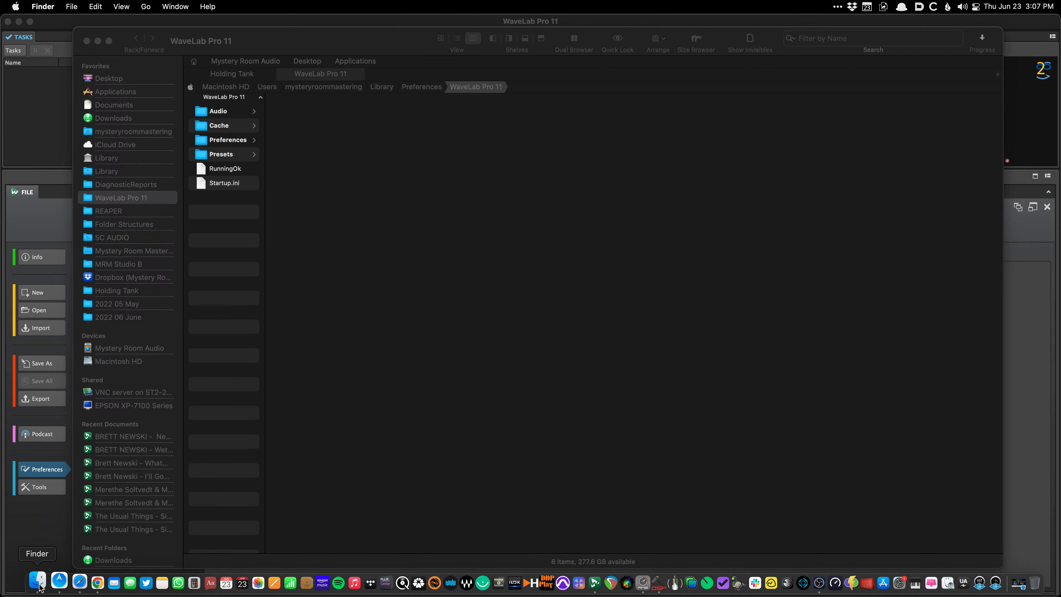
left_click(147, 6)
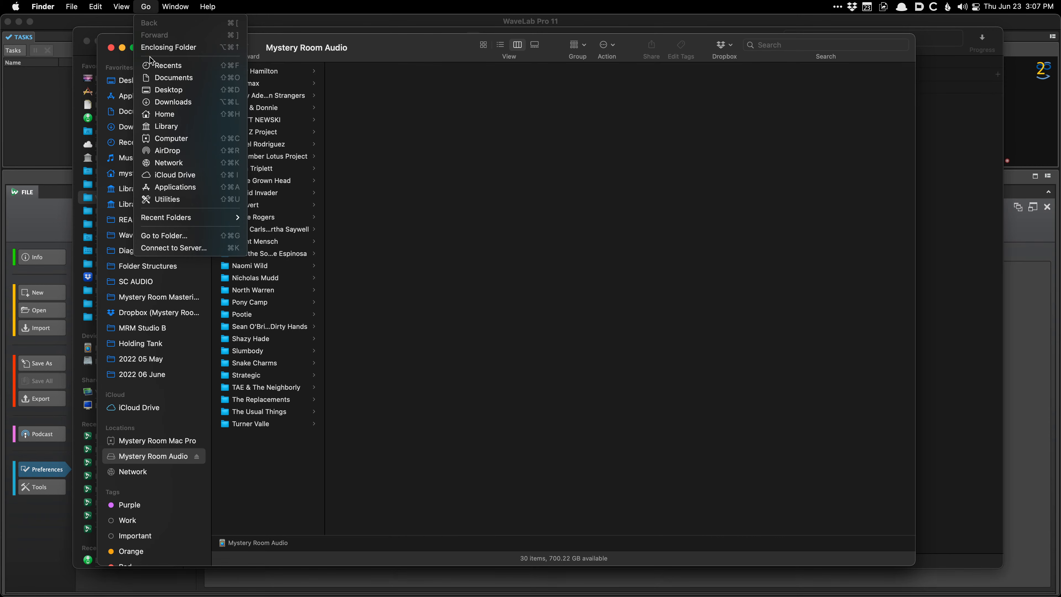
key("alt")
key("alt")
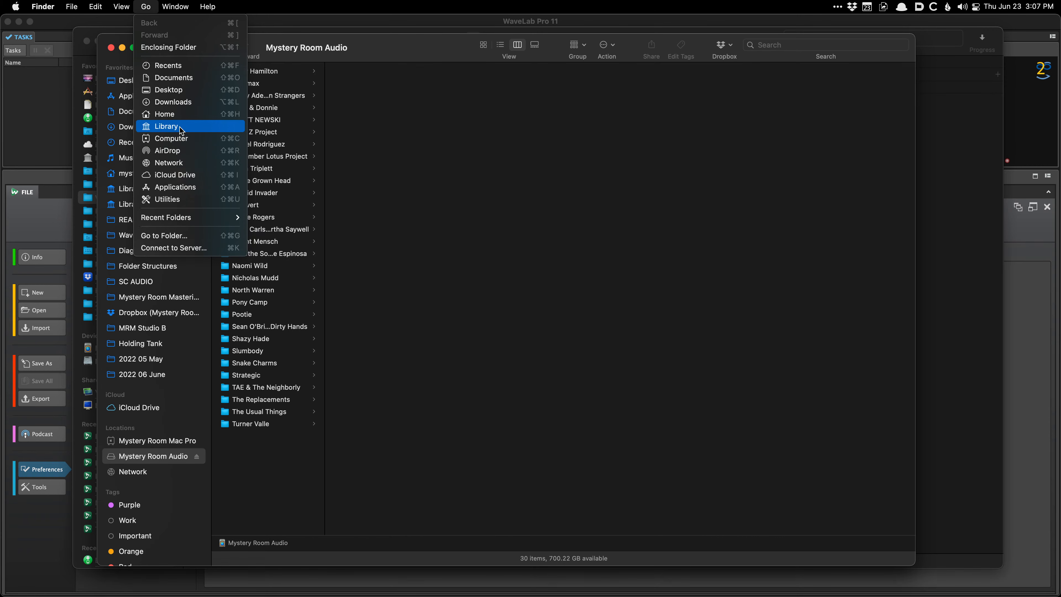
left_click(383, 163)
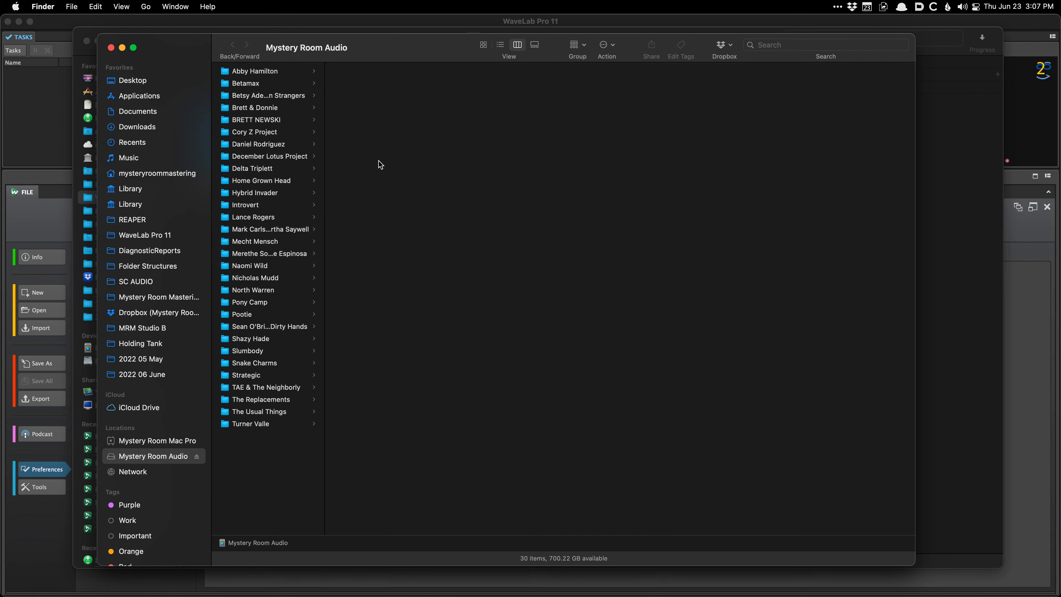
left_click(141, 239)
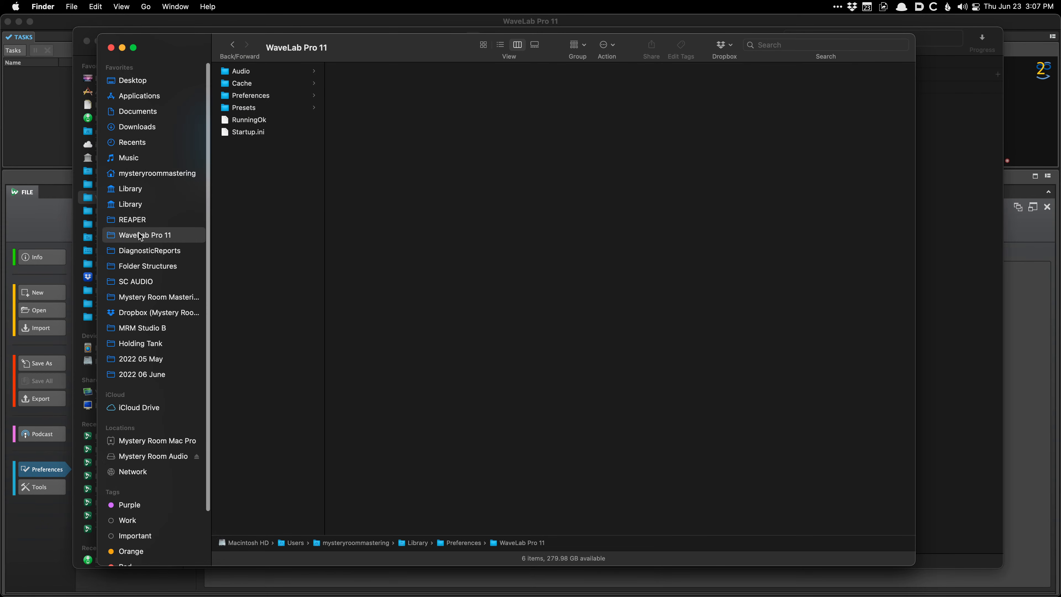
Switch to Path Finder and look through the Audio, Cache and Preferences subfolders of the WaveLab Pro 11 folder.
key("super+Tab")
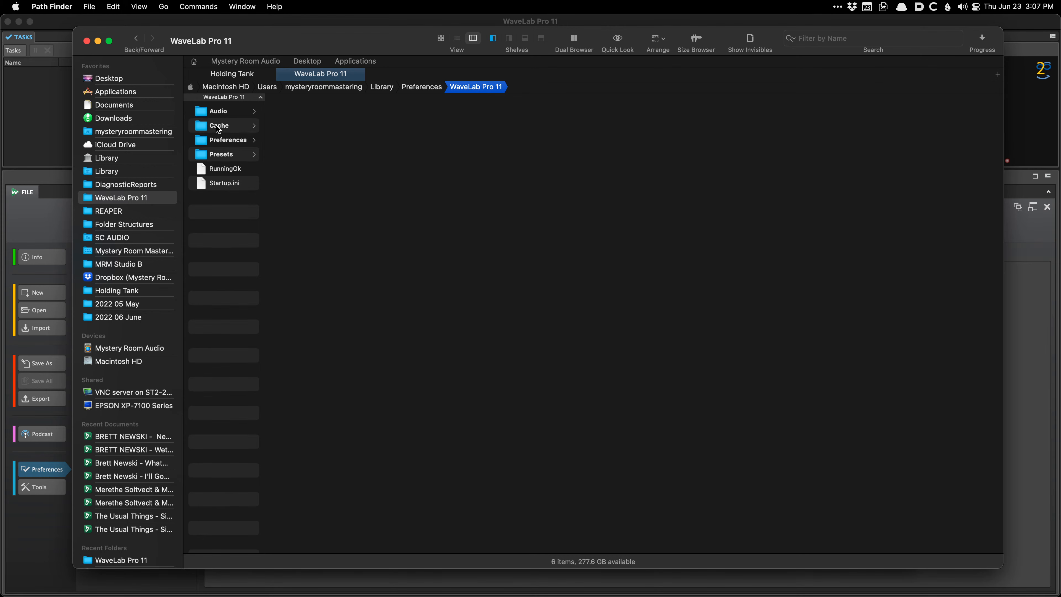
left_click(220, 118)
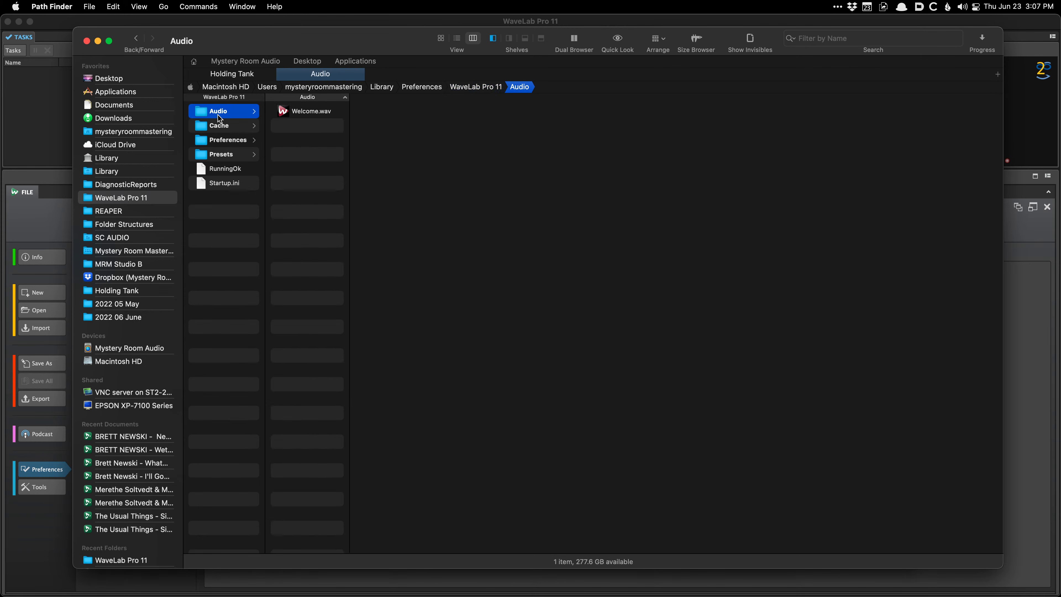
key("Down")
key("Up")
key("Down")
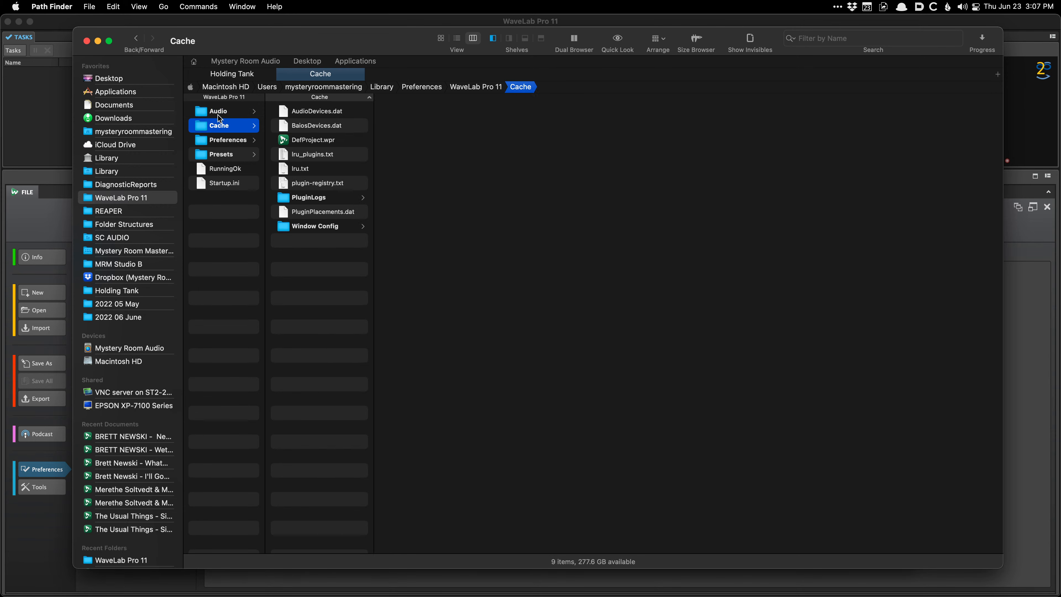
key("Down")
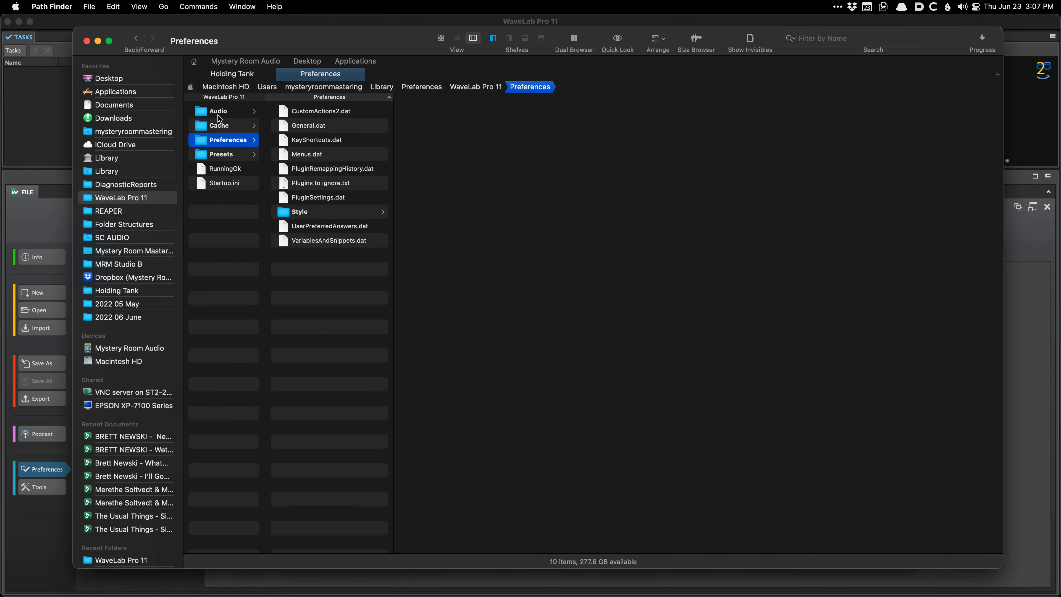
Examine the files in the Preferences subfolder, including General.dat, Menus.dat and the plug-in settings files.
key("Right")
key("Down")
key("Down")
key("Down")
key("Down")
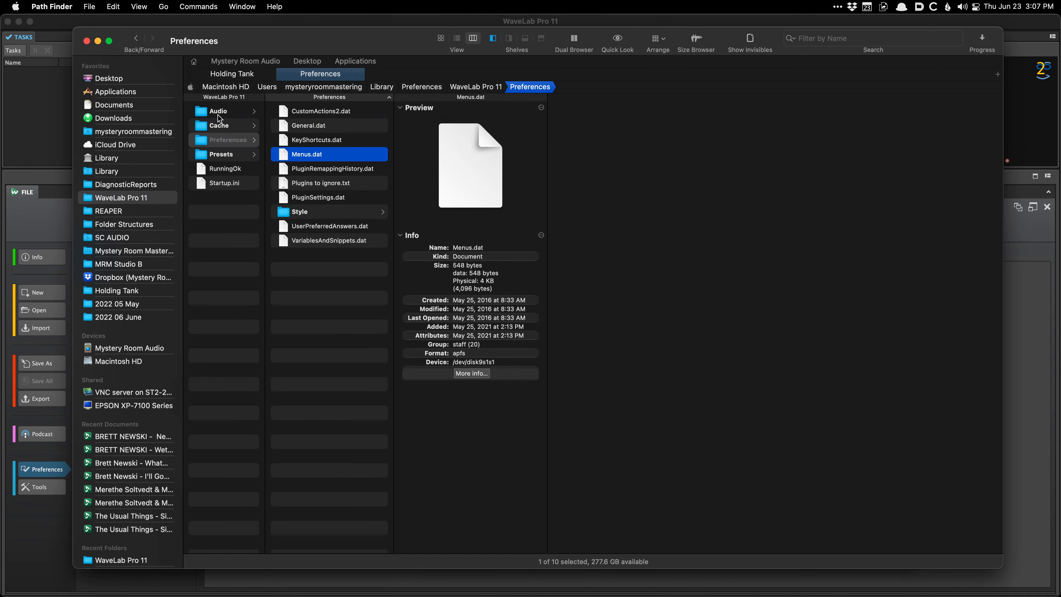
key("Down")
key("Down")
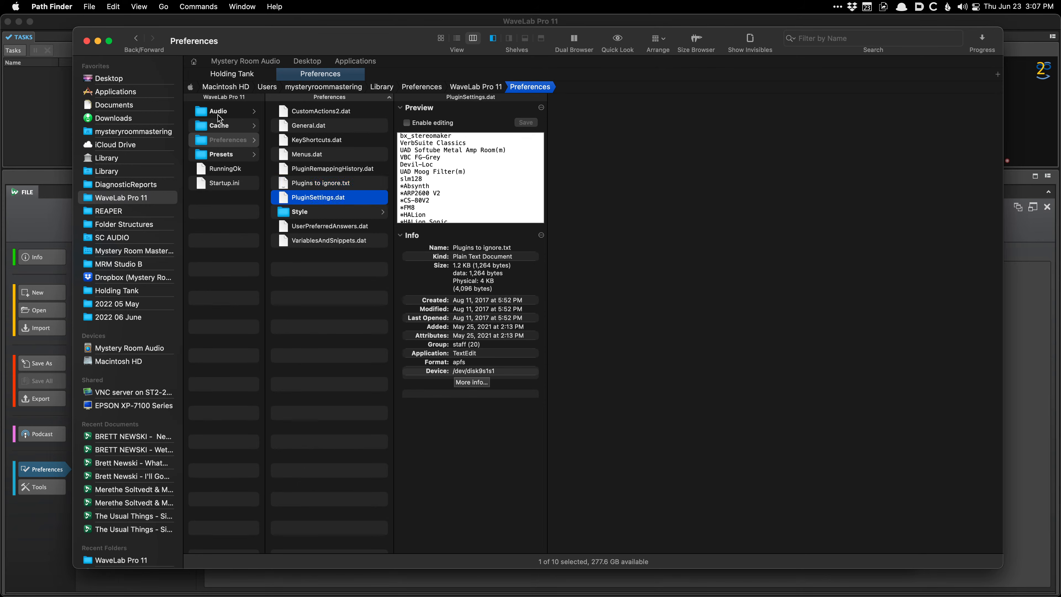
key("Up")
key("Up")
key("Up")
key("Up")
key("Up")
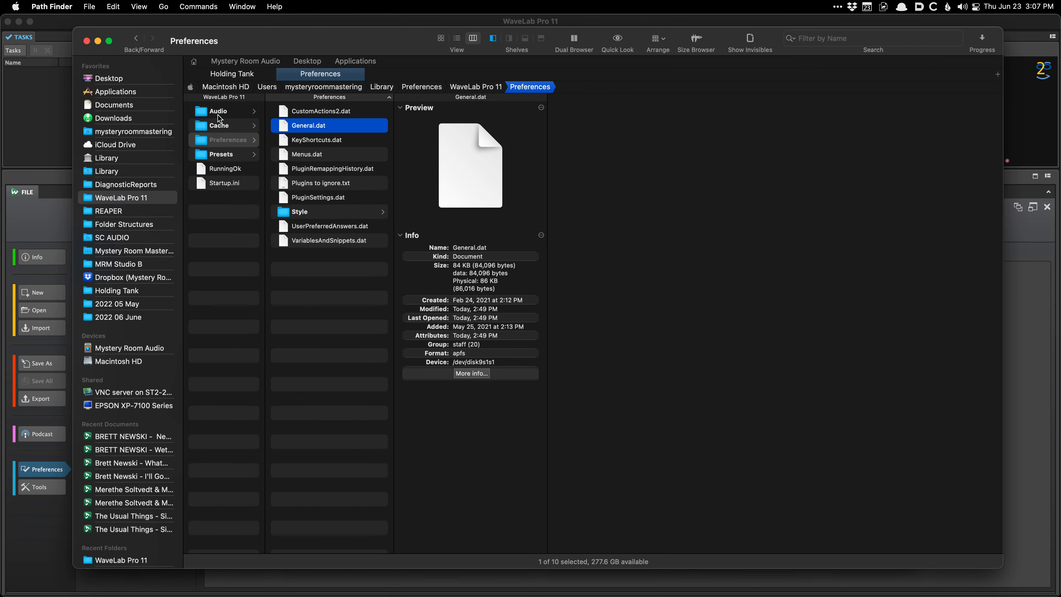
key("Down")
key("Down")
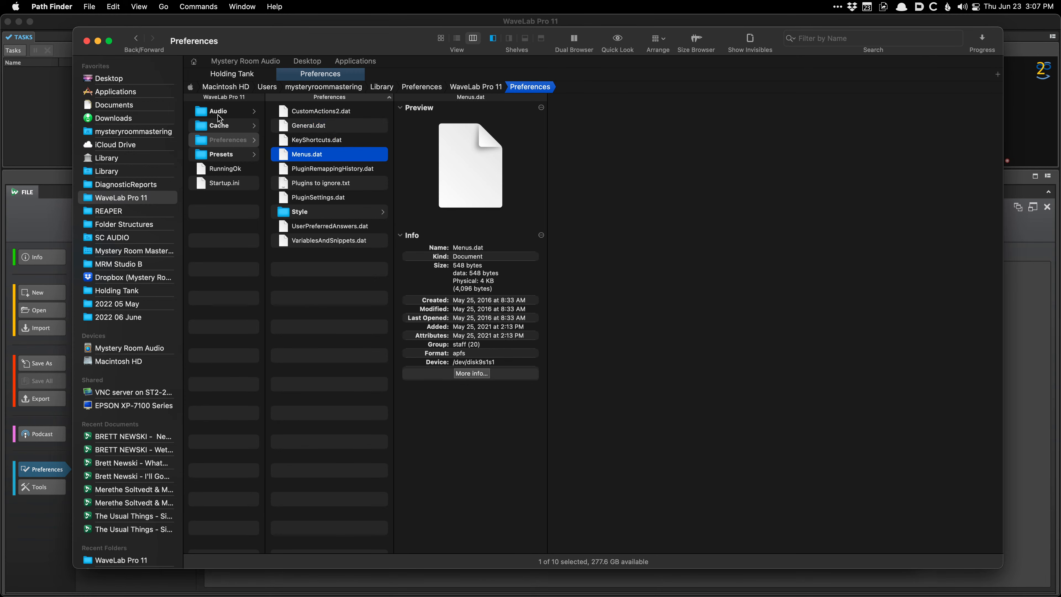
key("Down")
Look at the preset folders inside Presets and go back to General.dat in the Preferences subfolder.
key("Left")
key("Down")
key("Right")
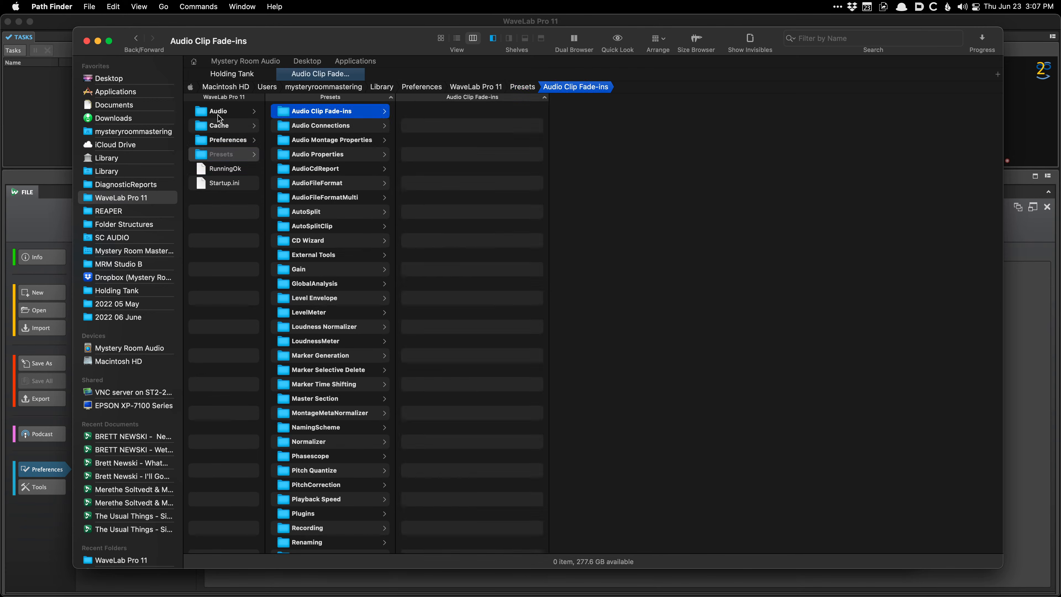
key("Left")
key("Up")
key("Right")
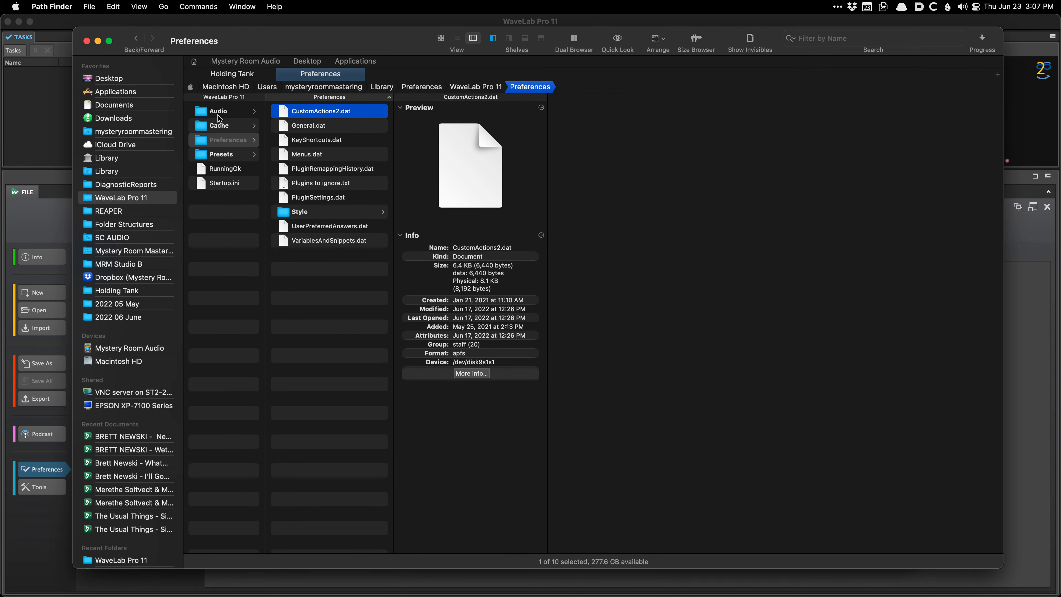
key("Down")
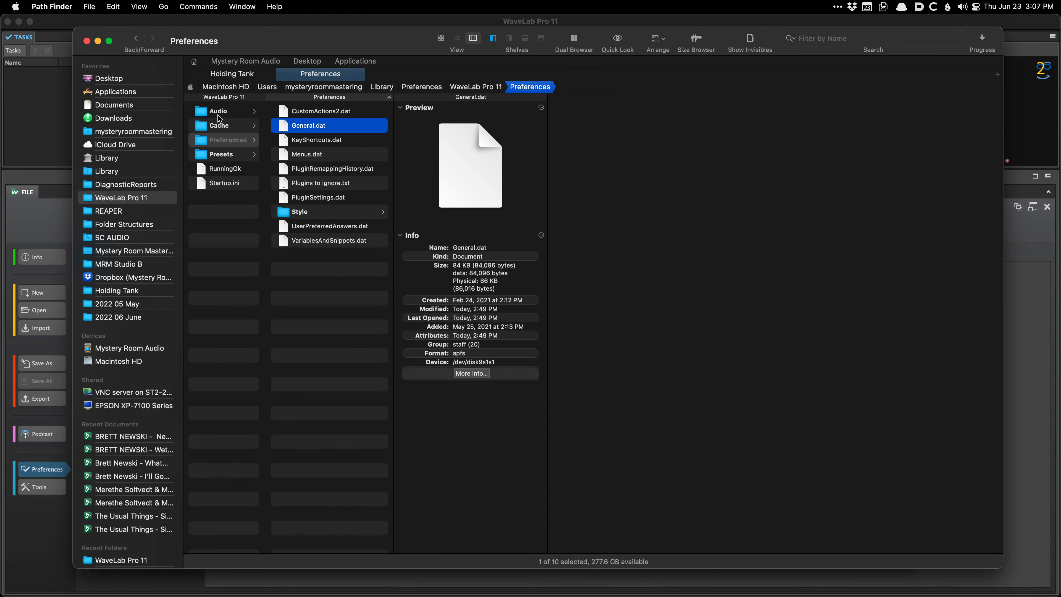
key("Down")
key("Up")
Go up to the user Library's Preferences folder and locate the WaveLab Pro 11 folder in it.
left_click(216, 111)
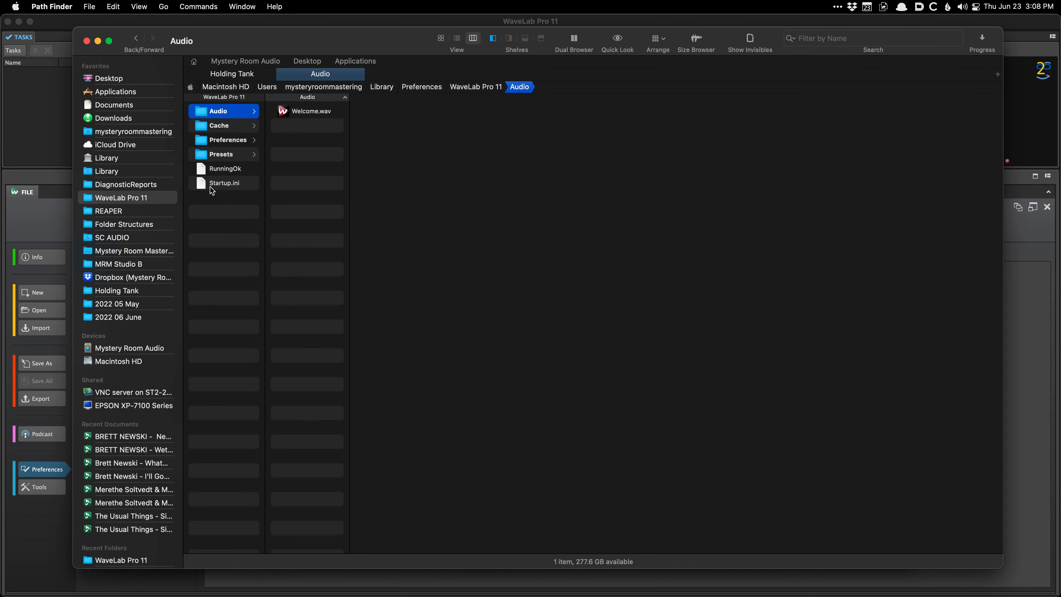
left_click(491, 88)
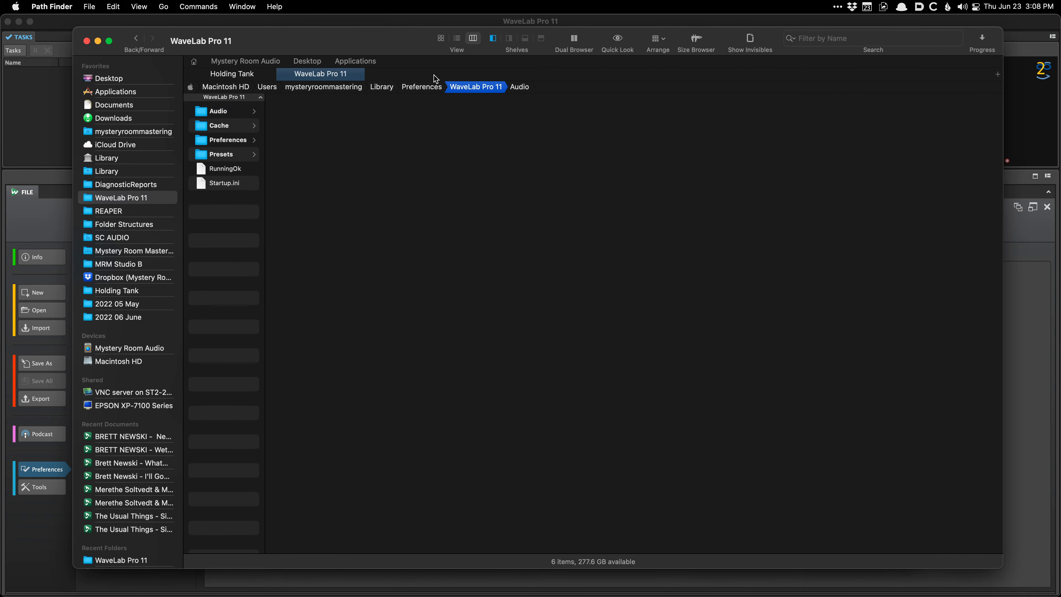
left_click(429, 89)
scroll(259, 490, "down", 20)
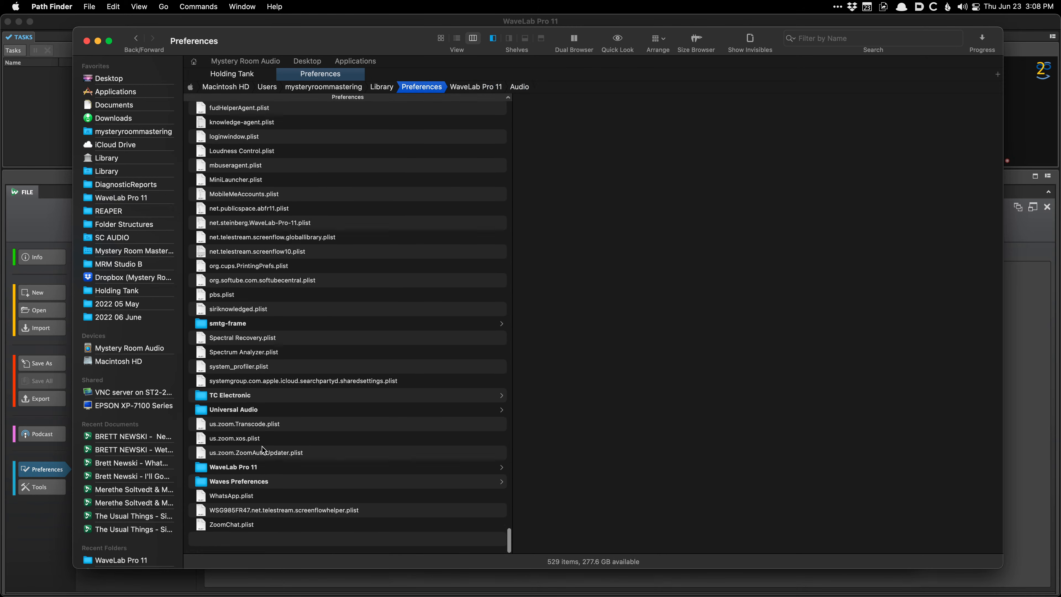
left_click(260, 484)
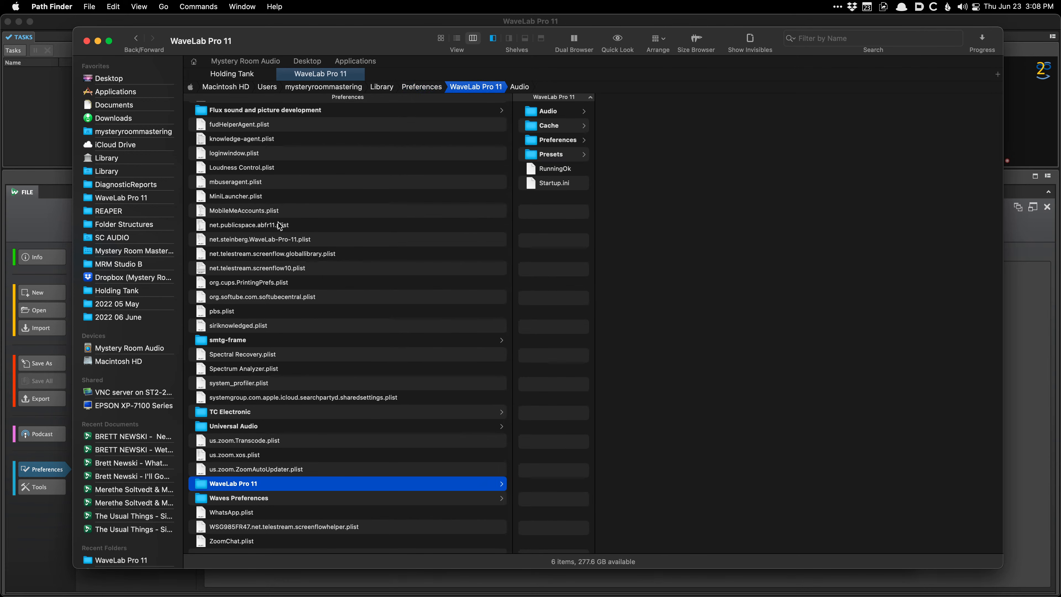
Switch to Safari and view the Presets page of wavelabhelp.com with the downloadable preferences folder.
left_click(58, 123)
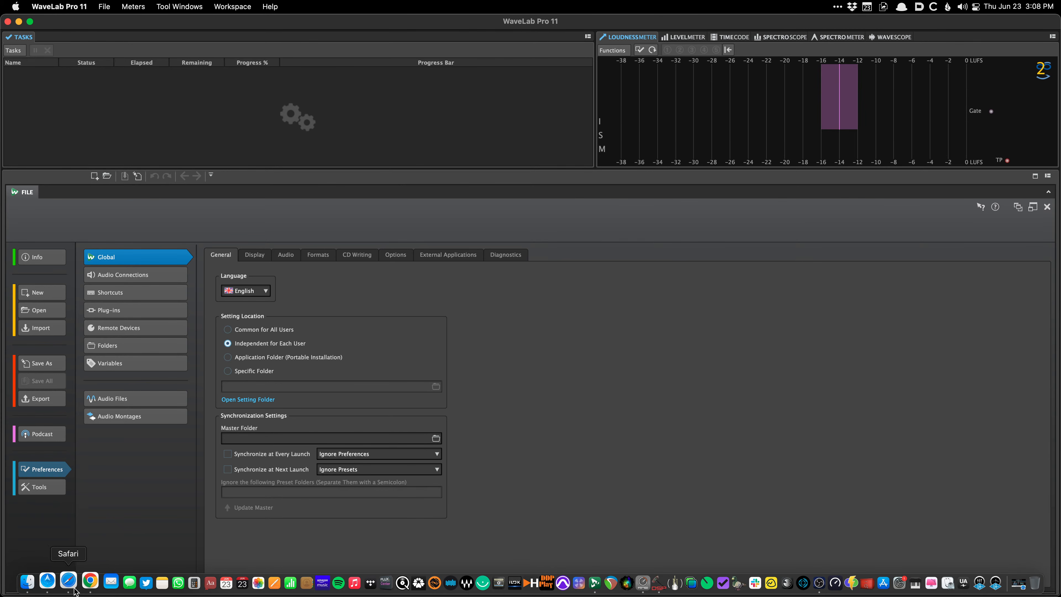
left_click(72, 582)
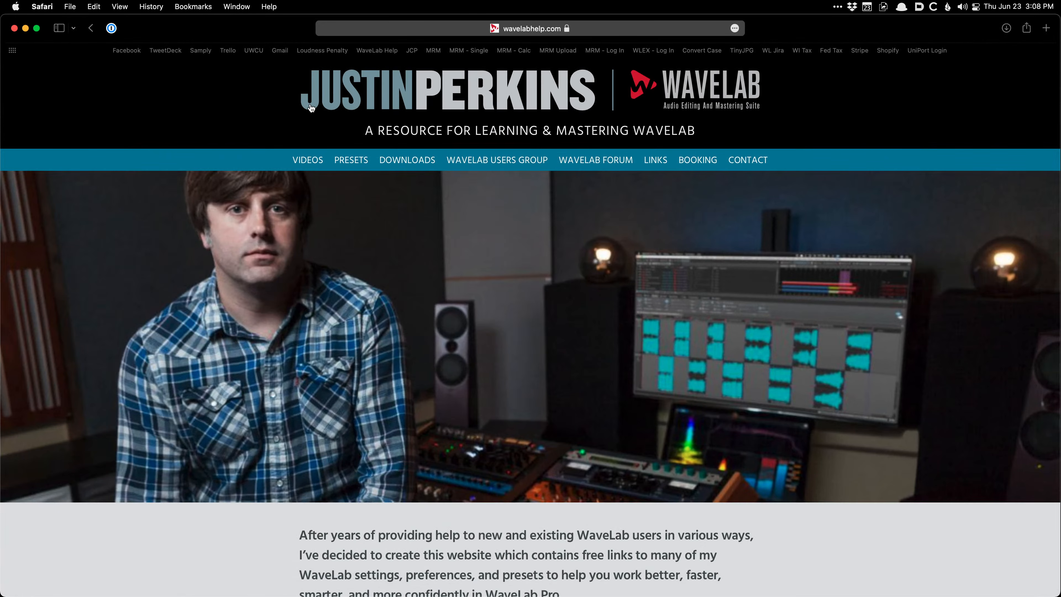
left_click(342, 163)
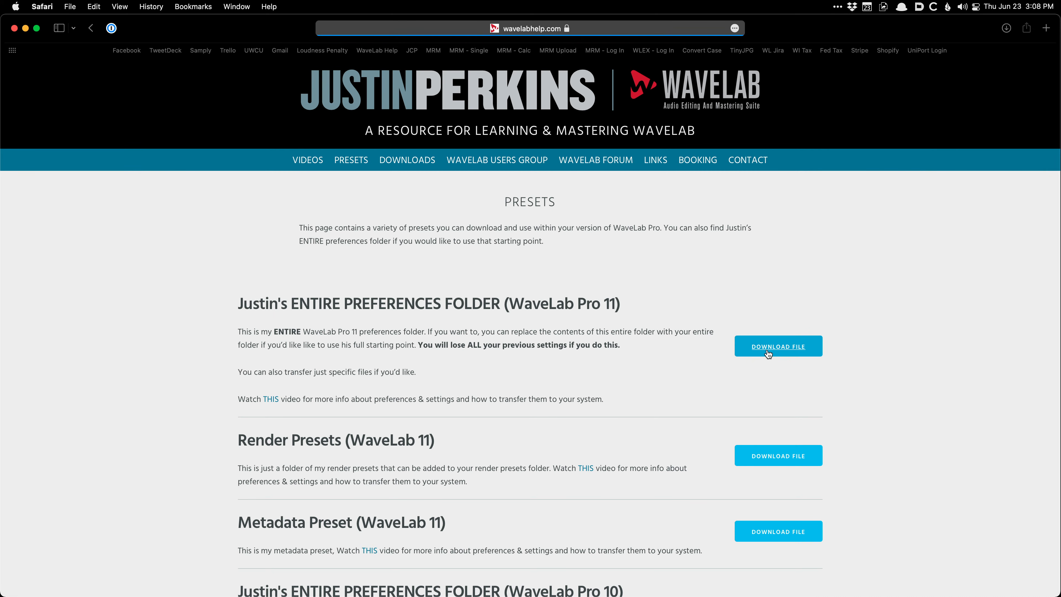
Minimise the Safari window and open WaveLab's settings folder from the Global preferences.
left_click(26, 28)
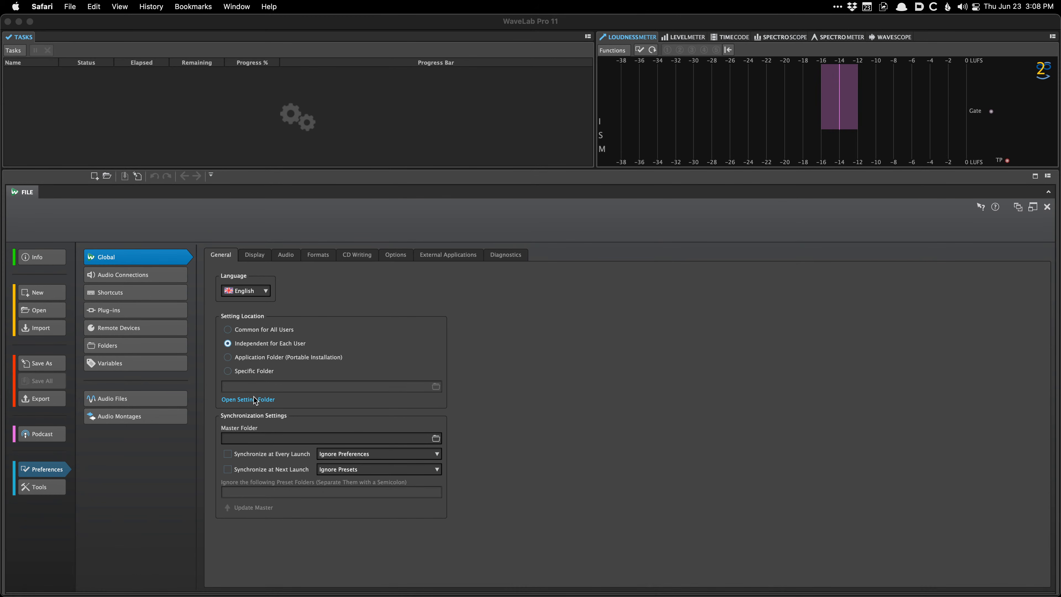
left_click(250, 399)
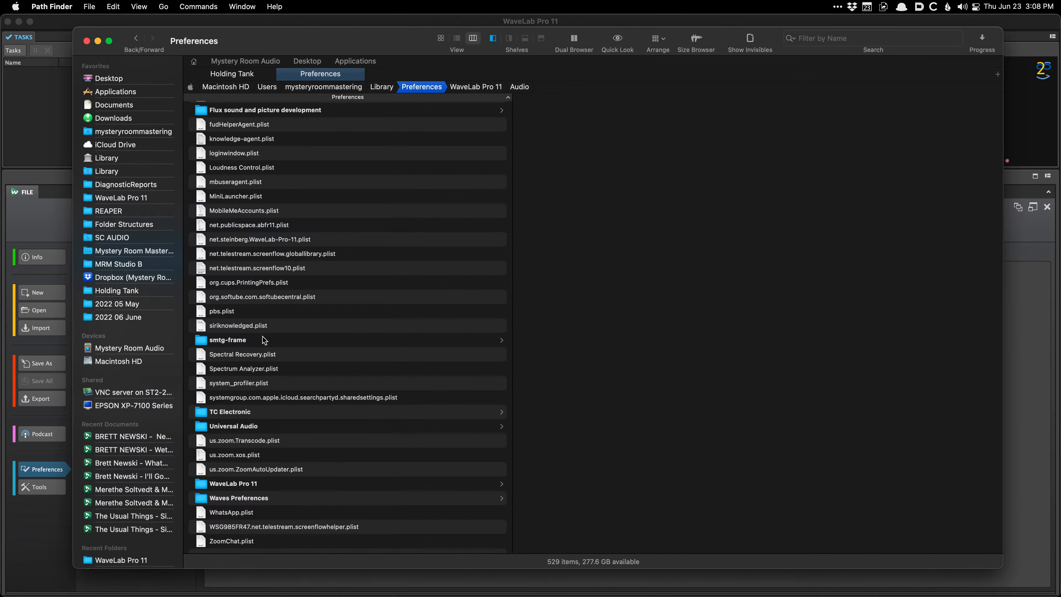
Reopen WaveLab's settings folder from the Global preferences and select all its contents, from the Audio folder to Startup.ini.
left_click(466, 91)
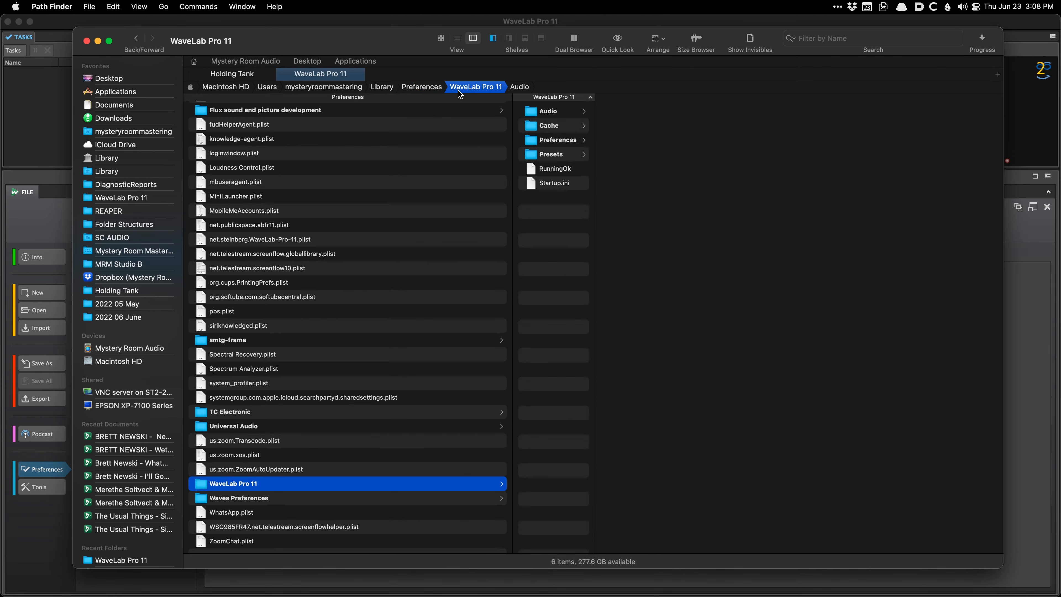
key("super+Tab")
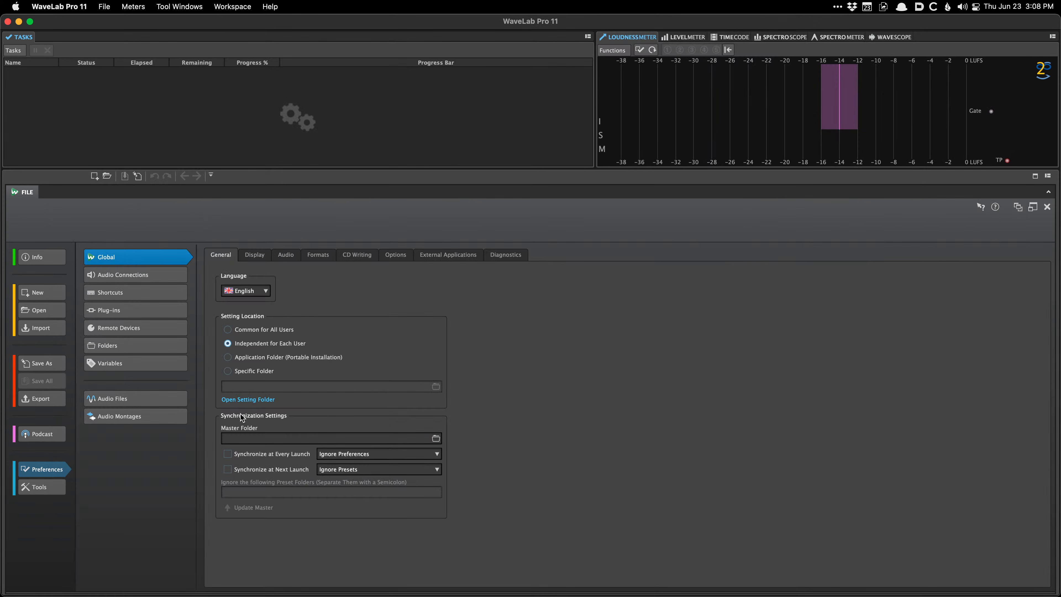
left_click(242, 400)
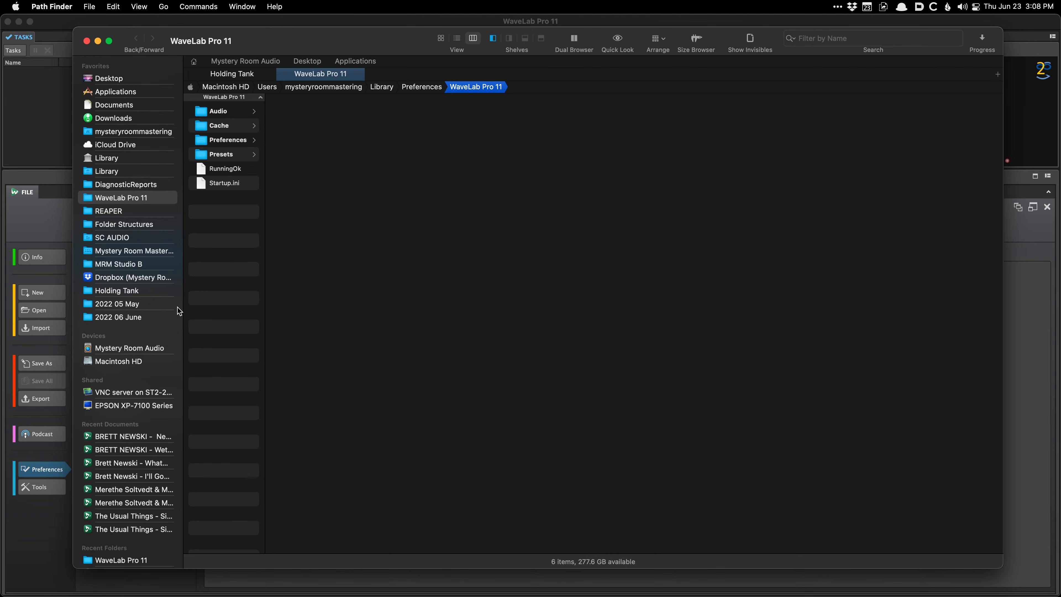
left_click(233, 113)
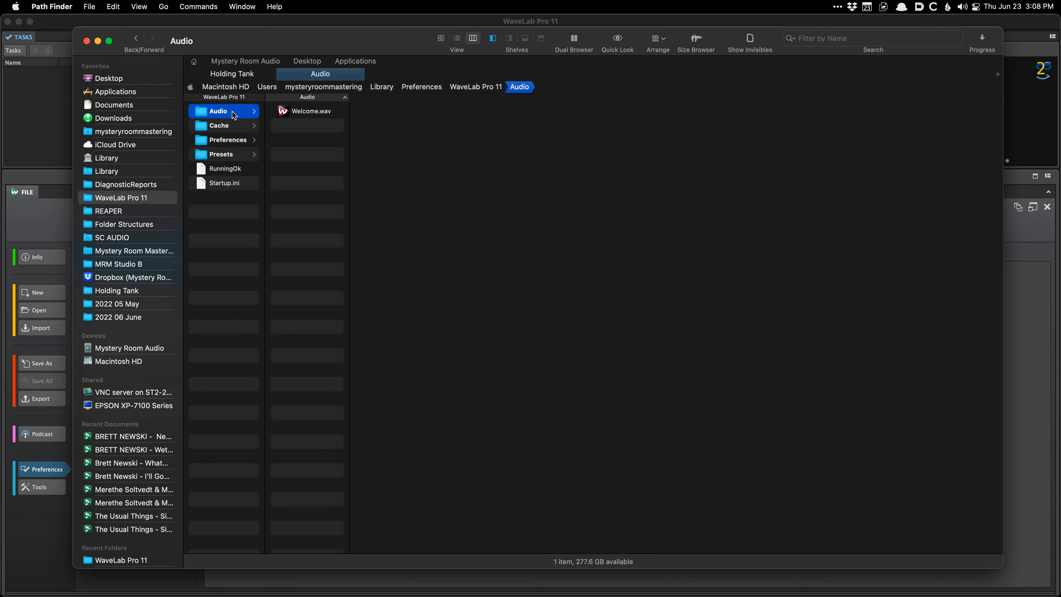
left_click(225, 183, "shift")
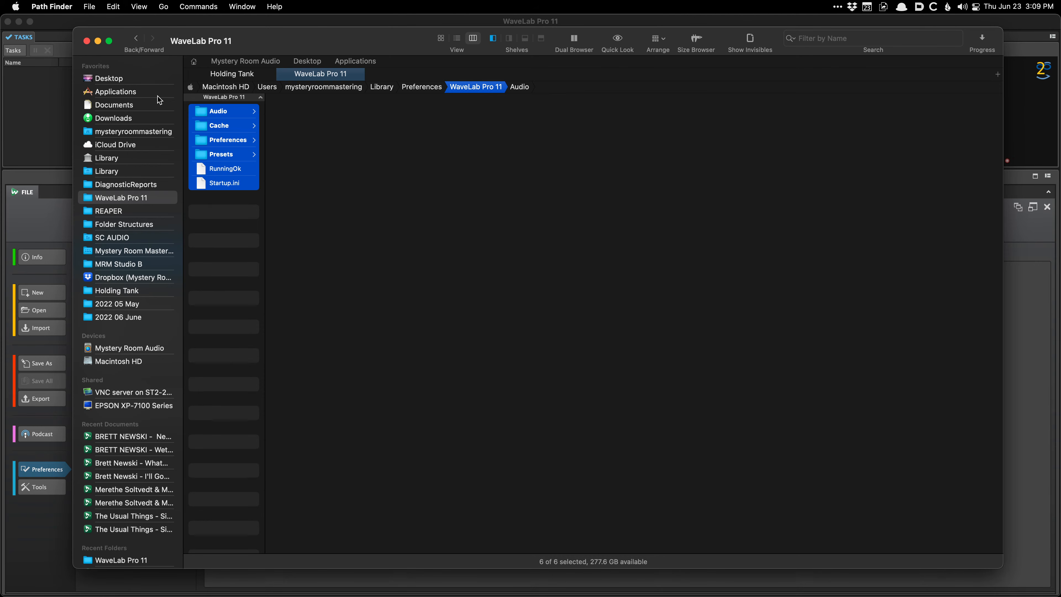
Look at the files in the Preferences subfolder and at the RenderingMontage presets inside the Presets subfolder.
key("super+Tab")
left_click(213, 214)
left_click(226, 142)
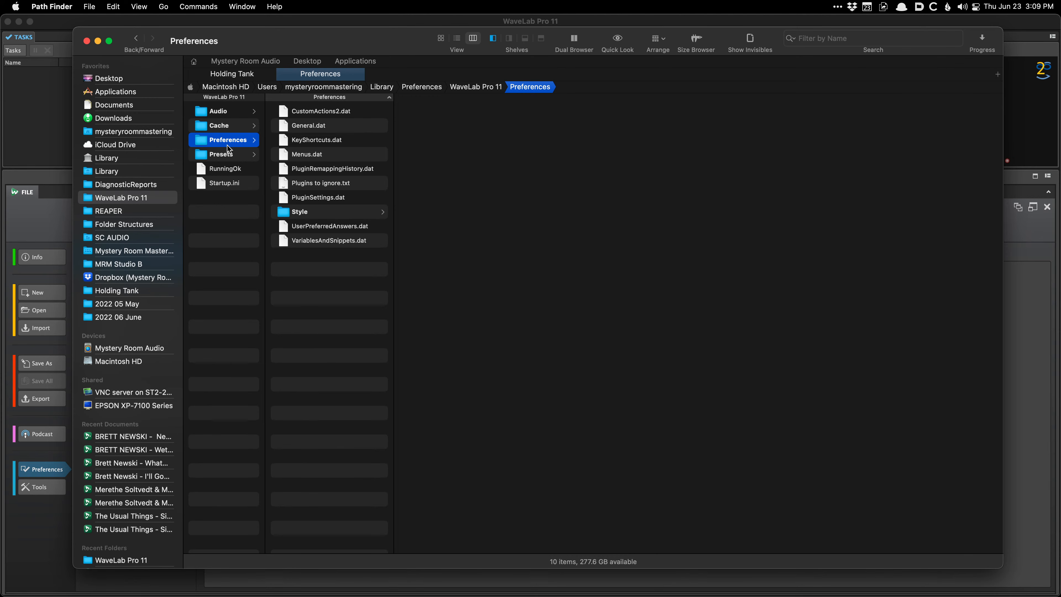
left_click(229, 153)
scroll(327, 364, "down", 5)
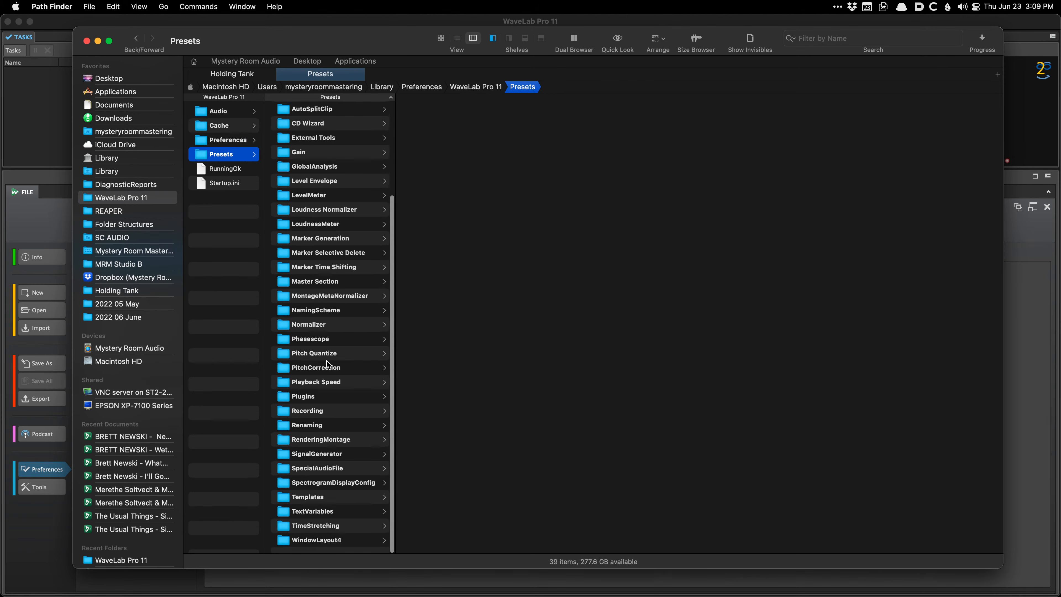
left_click(326, 445)
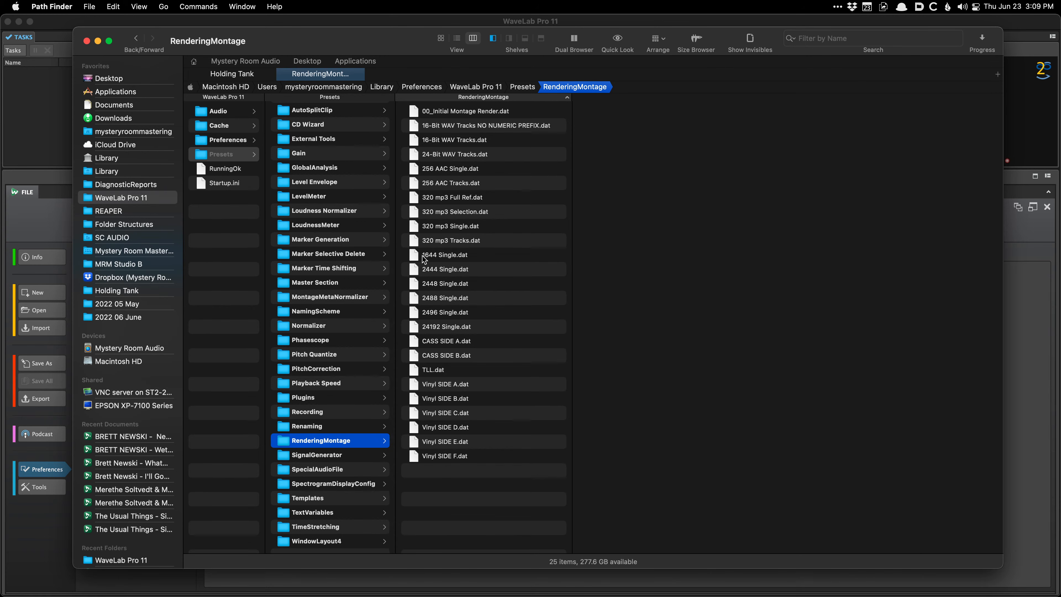
scroll(326, 216, "up", 5)
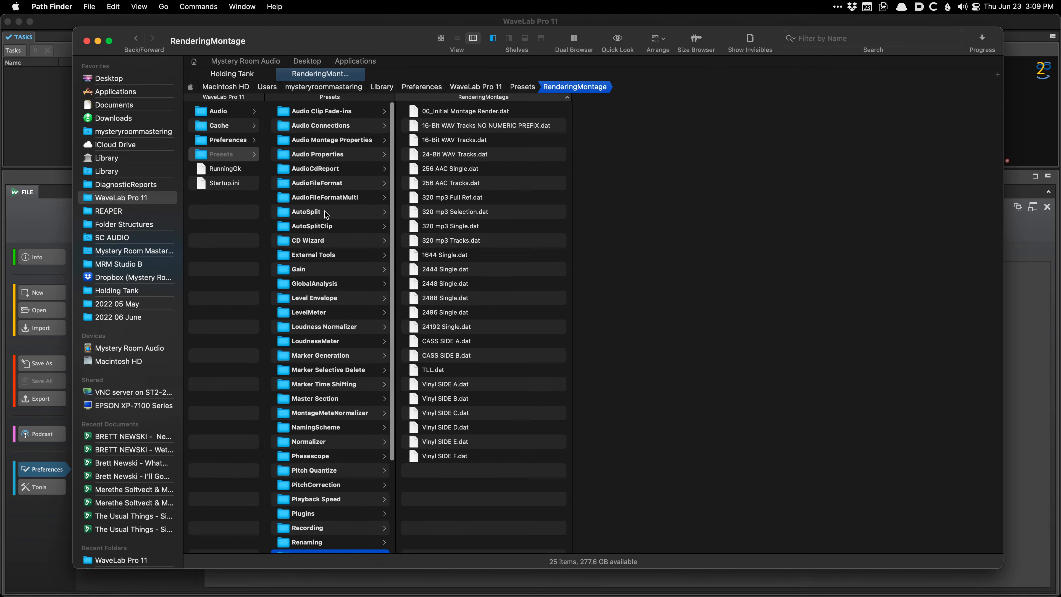
Look through the preset files in the CD Wizard folder and finish on Quantize Only.dat.
left_click(329, 245)
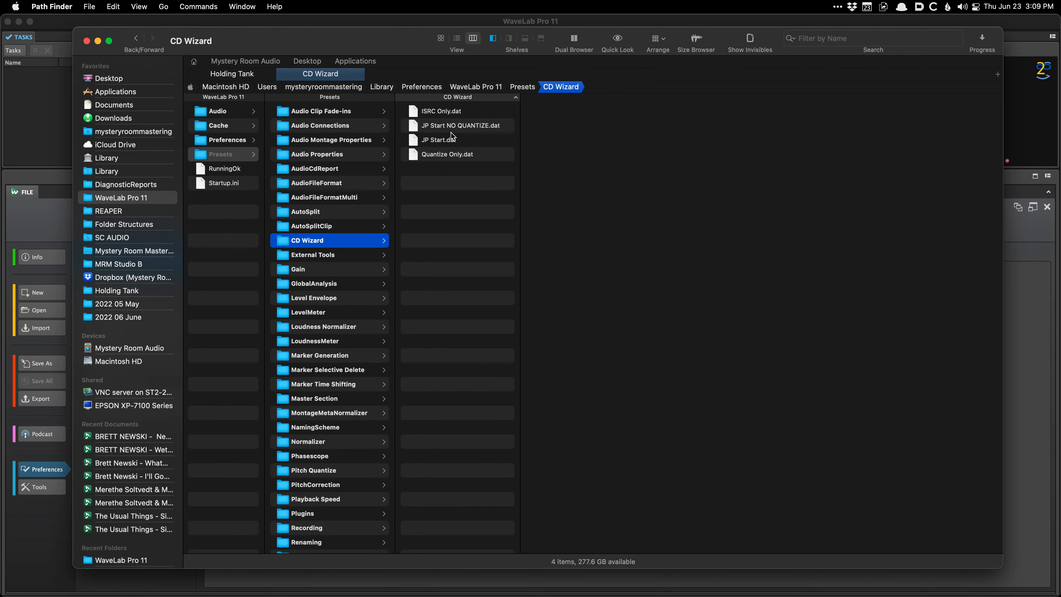
left_click(429, 153)
key("Up")
key("Up")
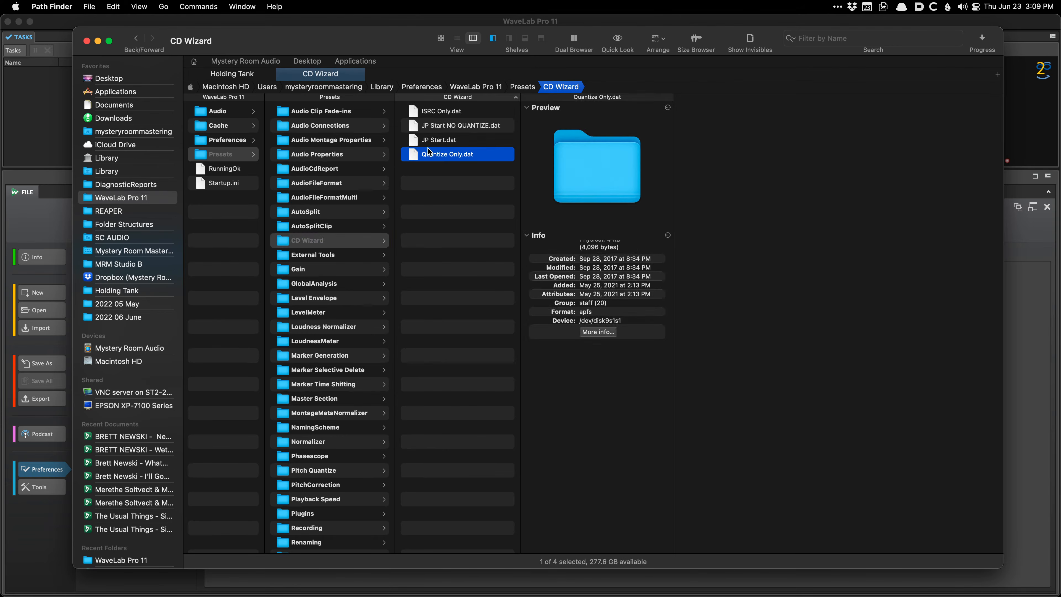
key("Up")
key("Down")
key("Down")
key("Down")
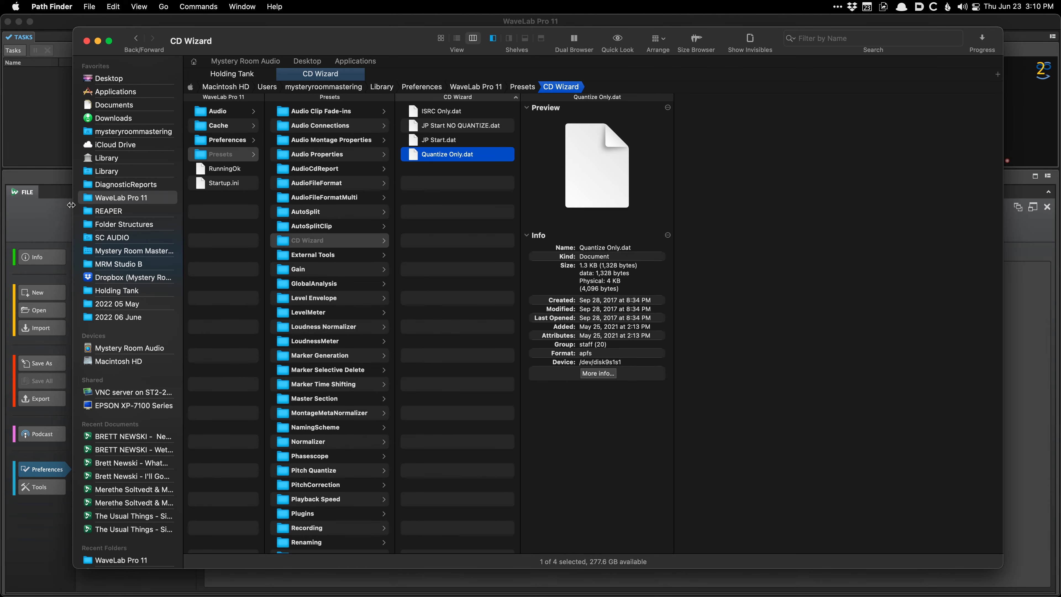
Switch back to WaveLab Pro 11, reopen the Global preferences and view the Display theme choices, keeping Dark.
left_click(59, 213)
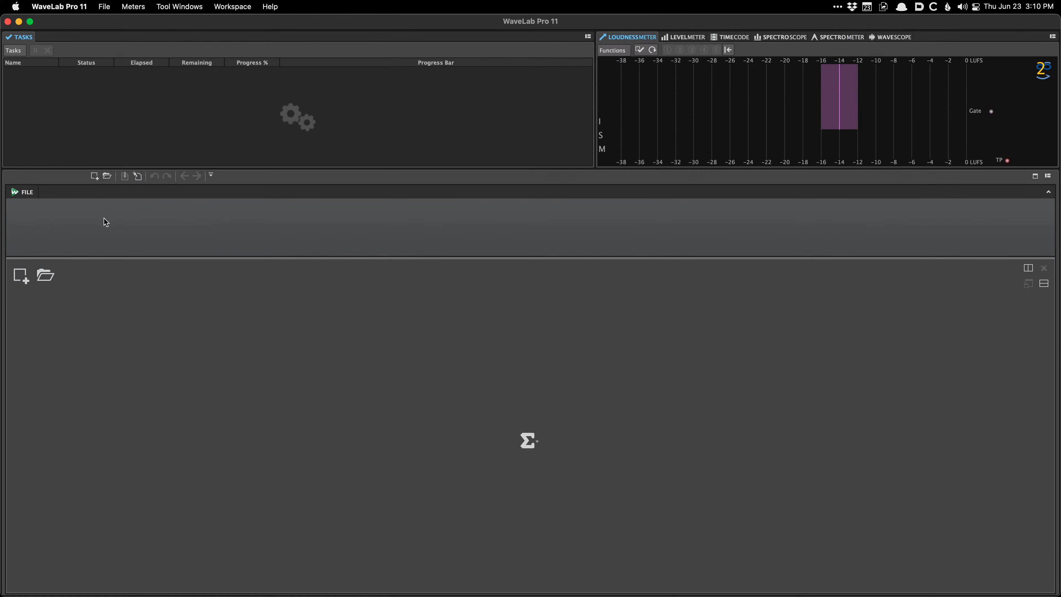
key("super+comma")
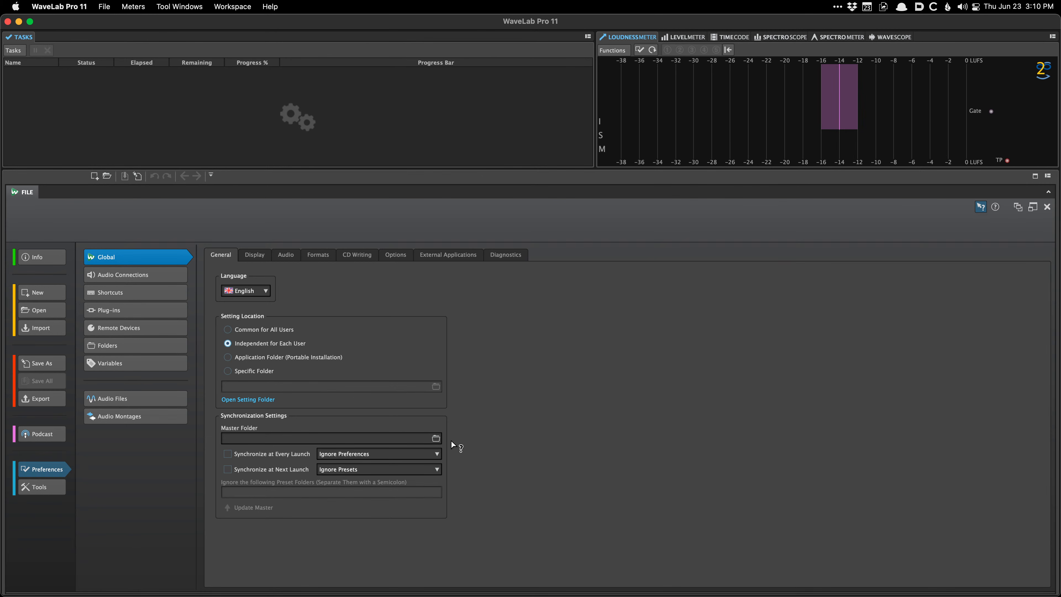
left_click(409, 340)
left_click(358, 311)
left_click(256, 257)
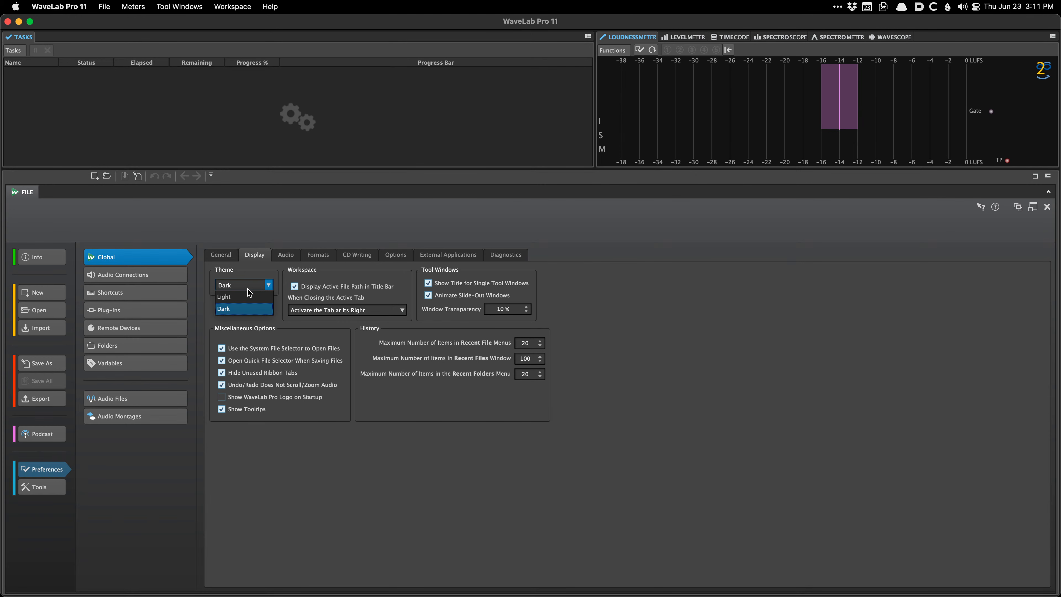
left_click(241, 308)
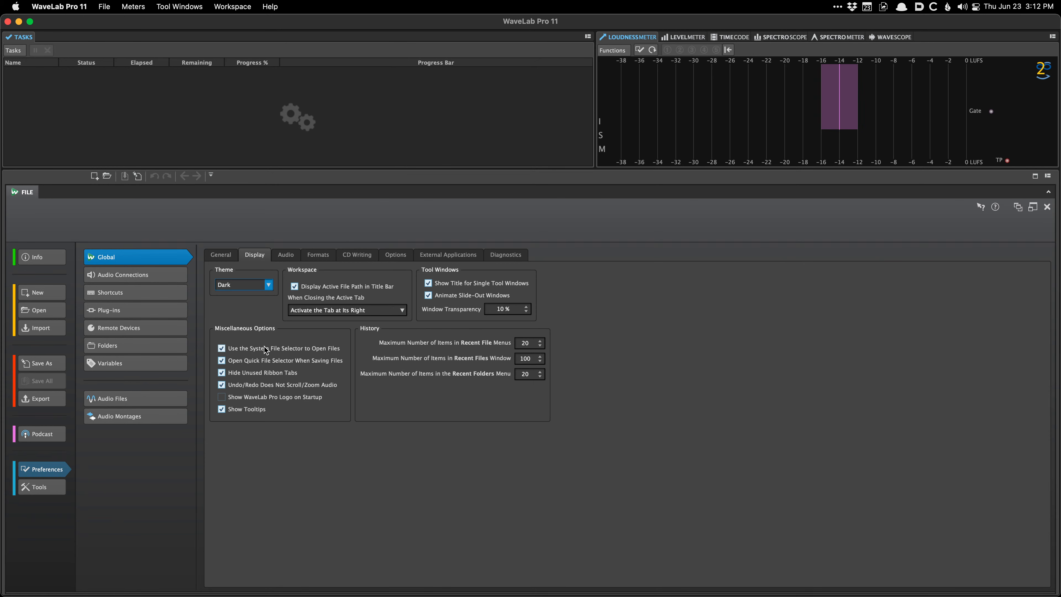
Open the recent audio montage Grunge Lite_ 2496 DIGITAL MASTER V1.
right_click(191, 188)
mouse_move(221, 211)
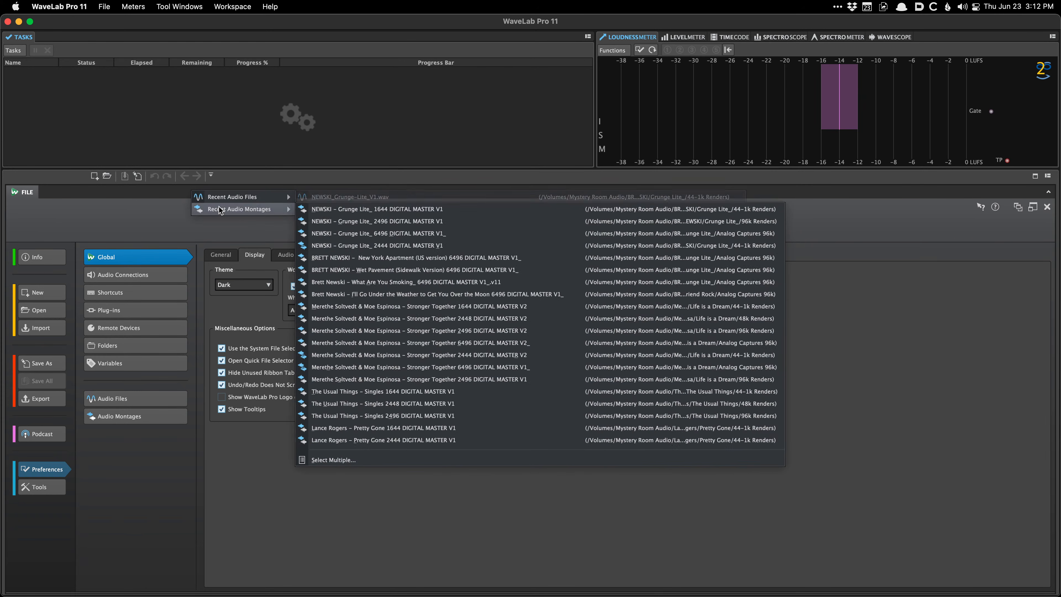
left_click(312, 221)
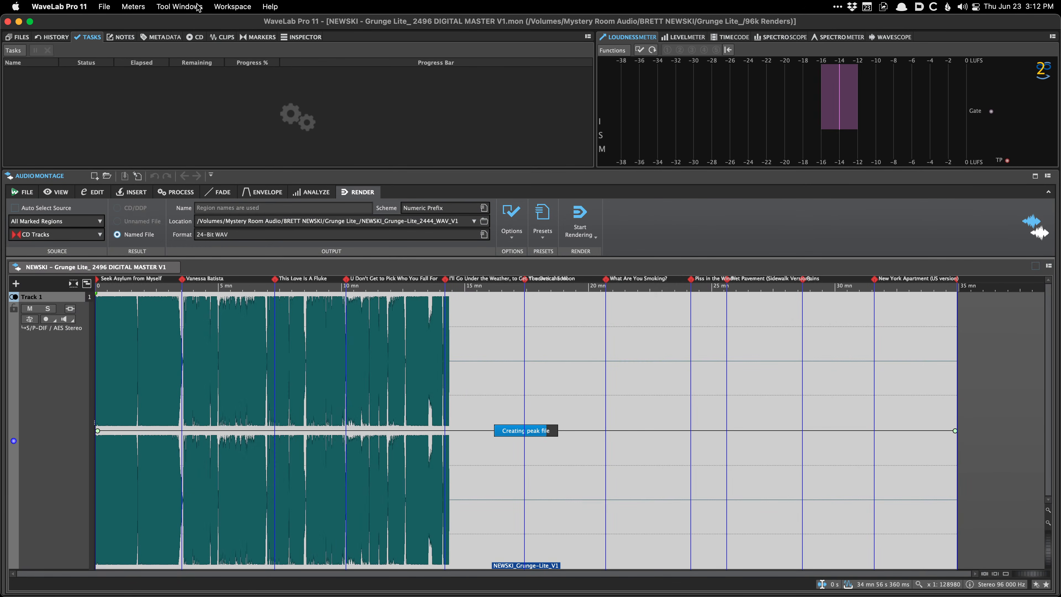
Show the File Browser and the Files tool windows for the montage, and close the montage.
left_click(167, 7)
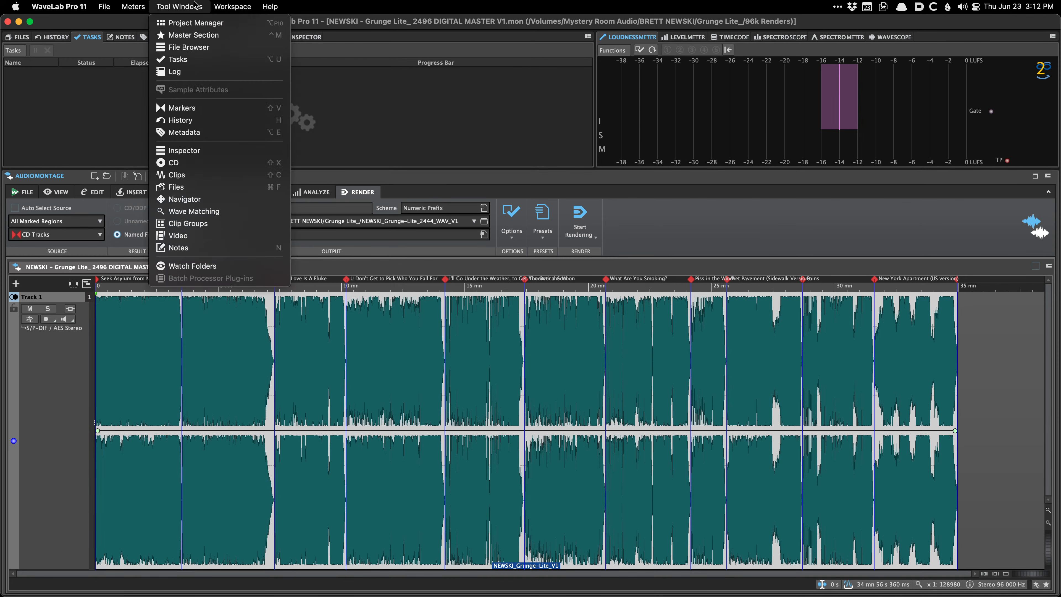
left_click(192, 46)
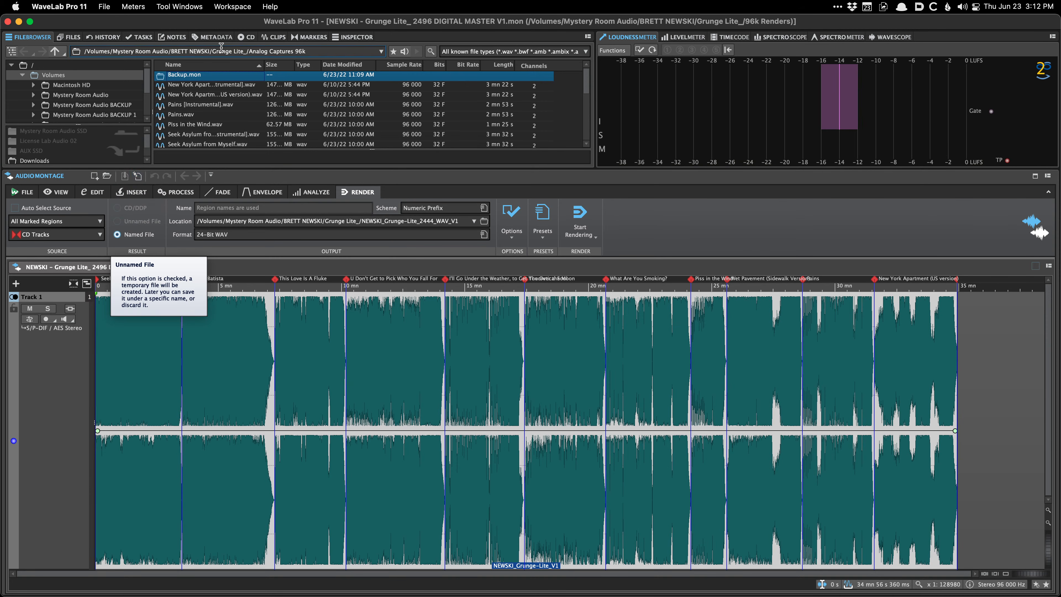
left_click(178, 7)
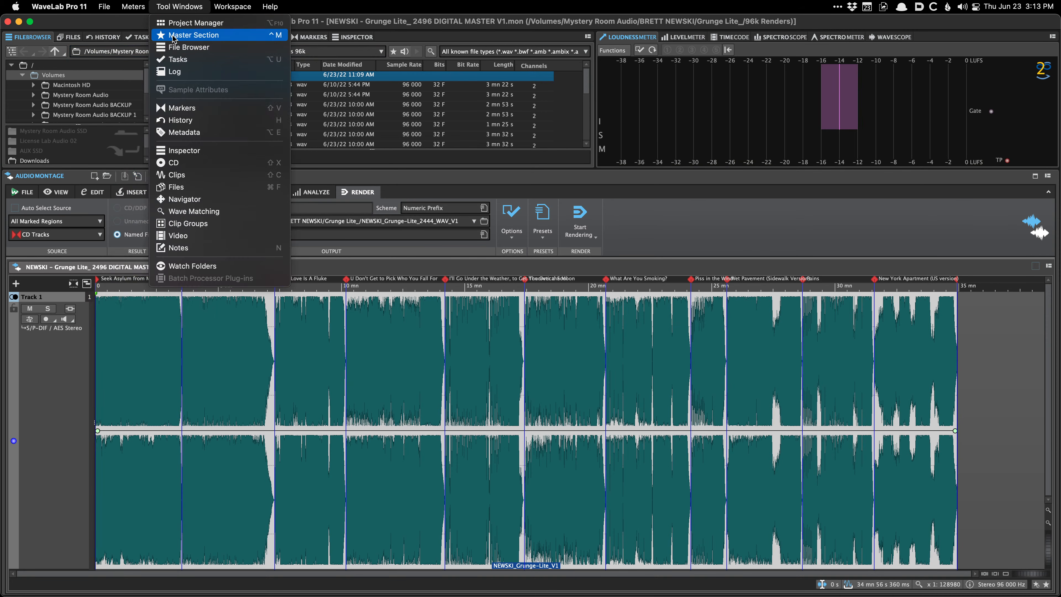
left_click(176, 186)
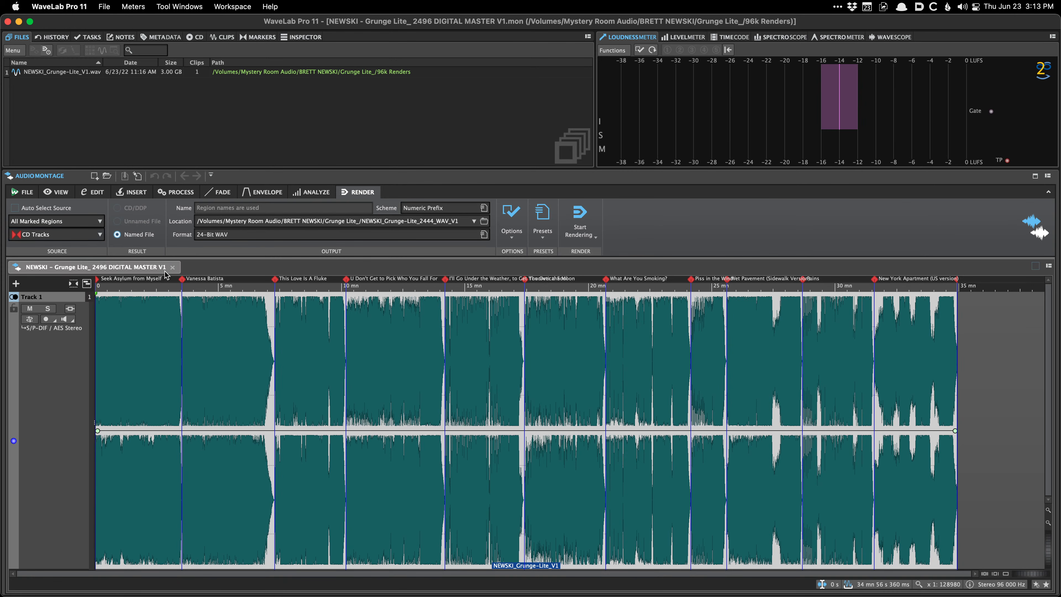
left_click(172, 268)
Reopen the Global preferences and examine the Audio options for resample conversion quality and plug-in processing precision.
key("super+comma")
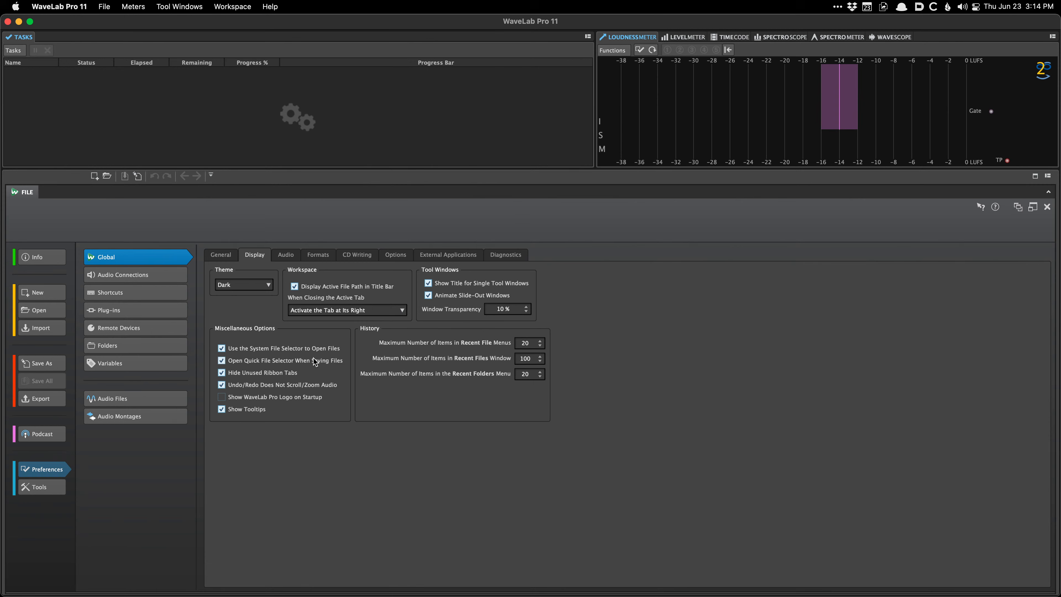
left_click(283, 255)
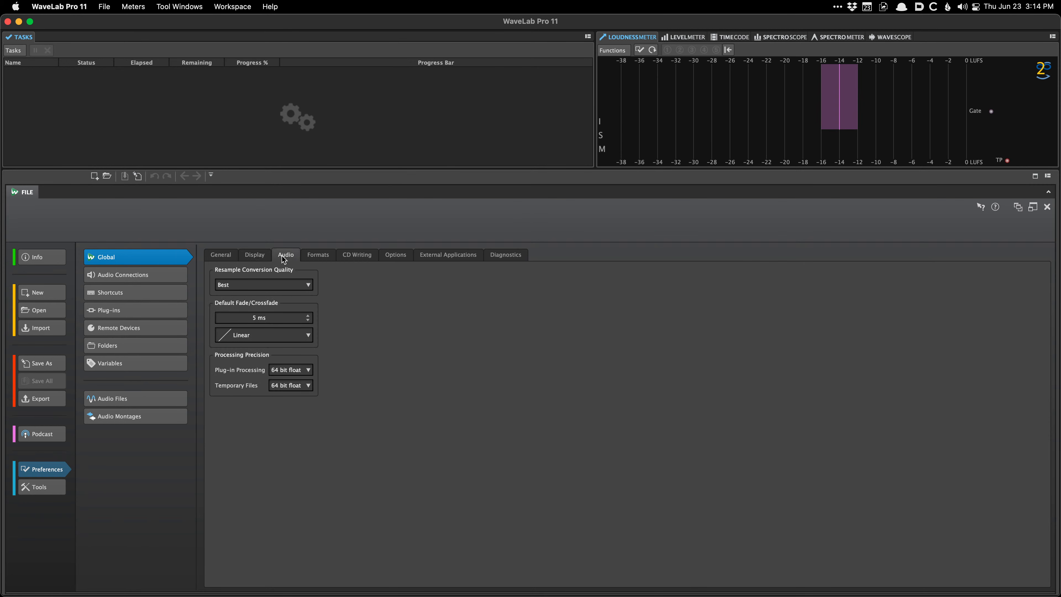
left_click(271, 284)
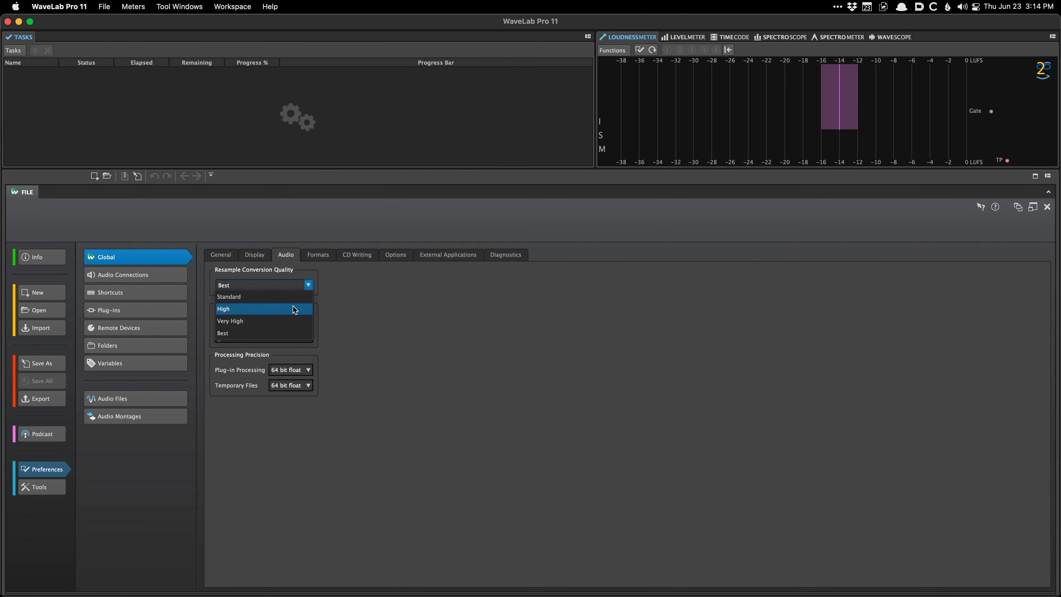
left_click(334, 330)
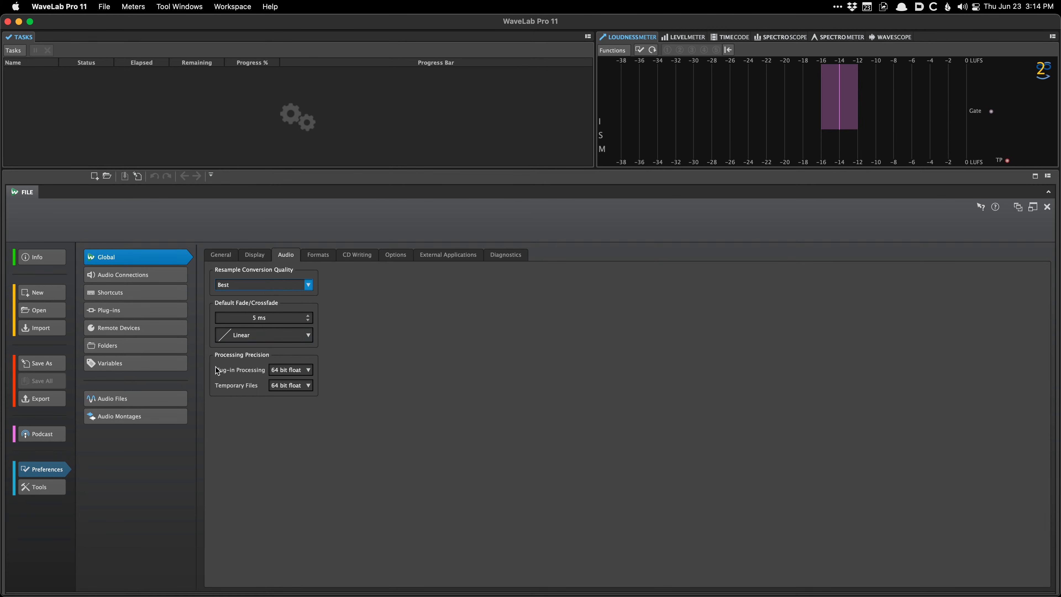
left_click(311, 374)
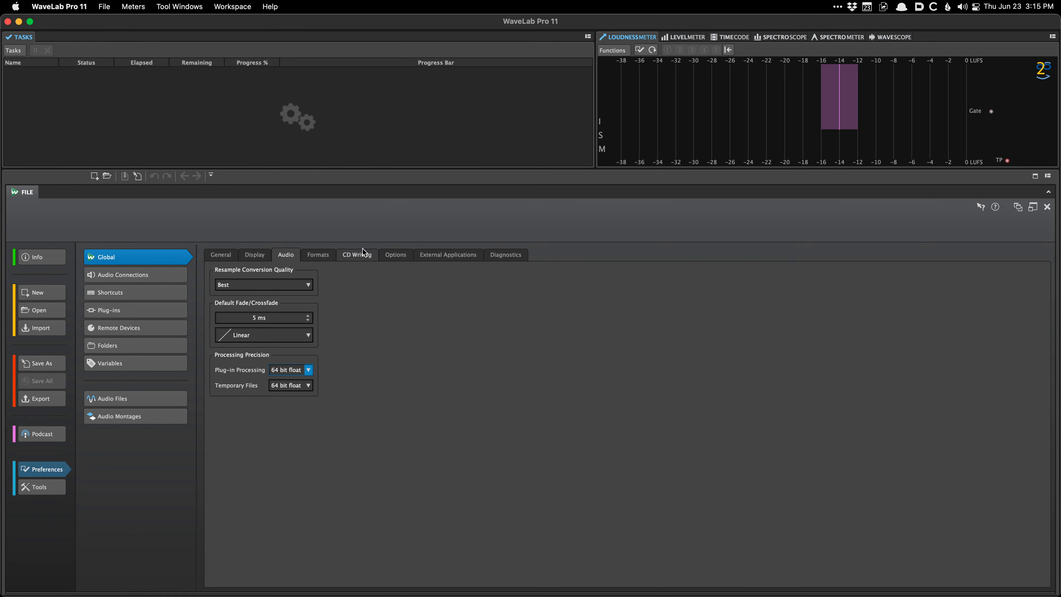
View the Formats, CD Writing and Options preferences, and switch the long-task completion sound on and back off.
left_click(327, 257)
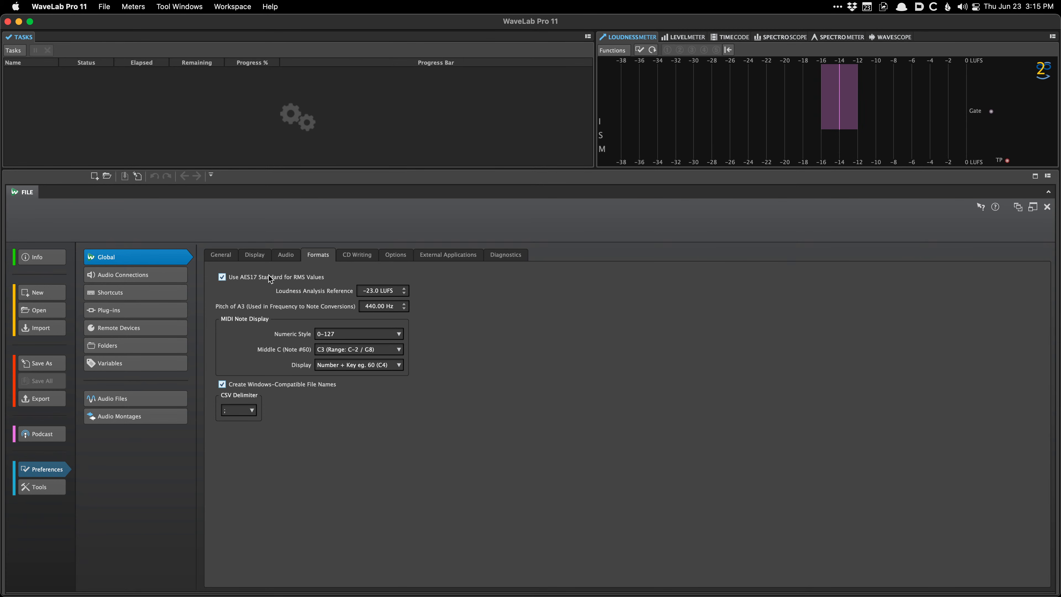
left_click(362, 260)
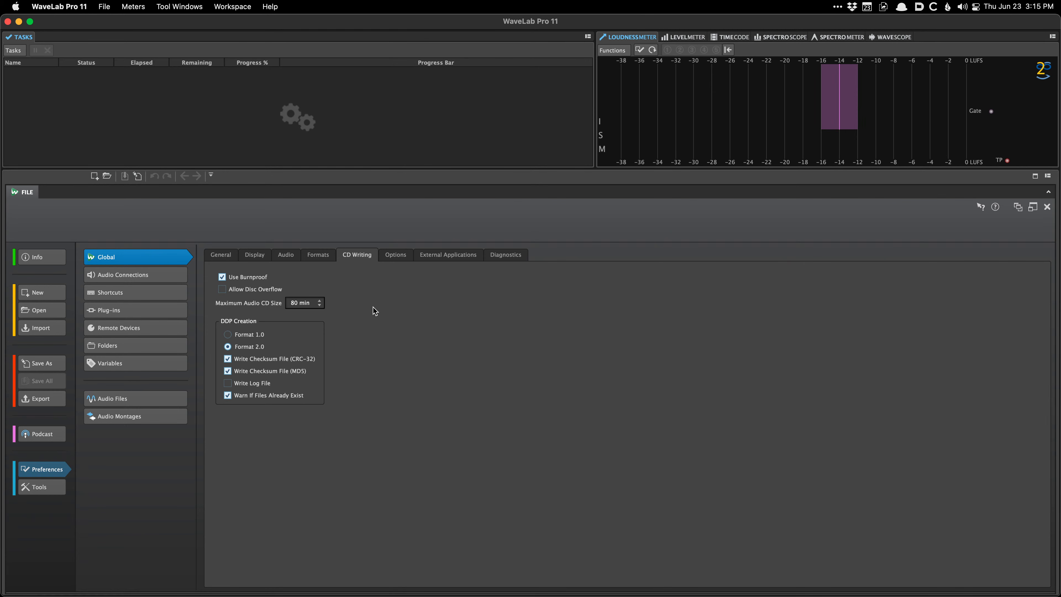
left_click(397, 259)
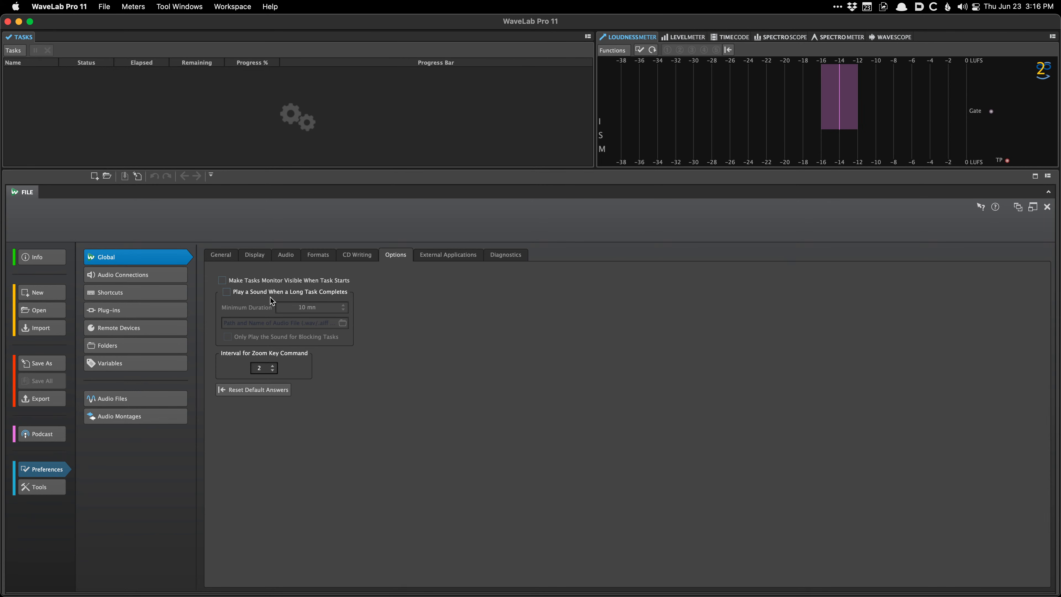
left_click(227, 292)
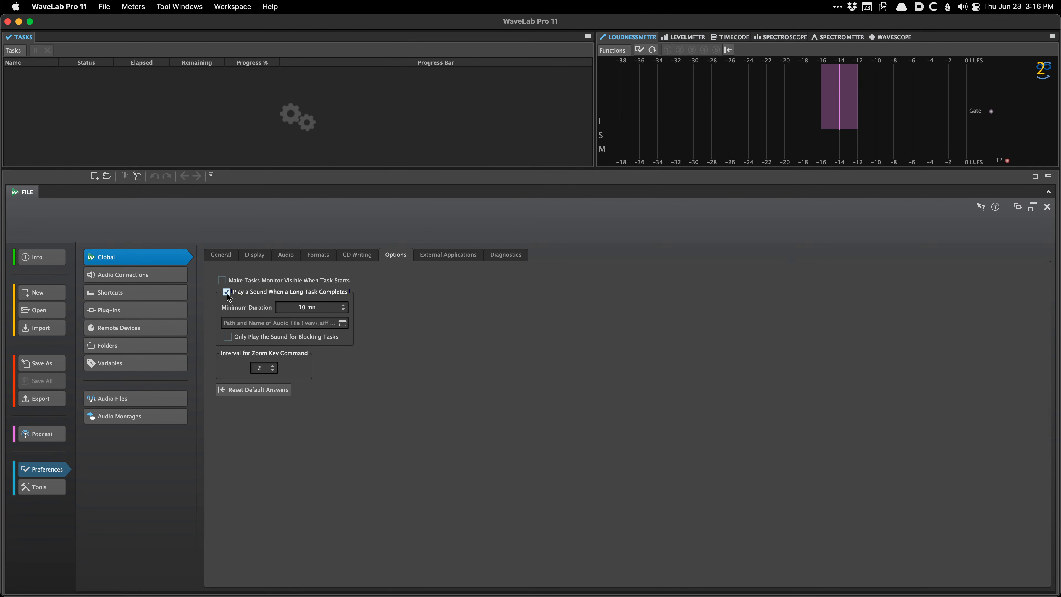
left_click(227, 293)
View the file selection choices for a third external editor in External Applications and enable Alternative External File Browser.
left_click(451, 255)
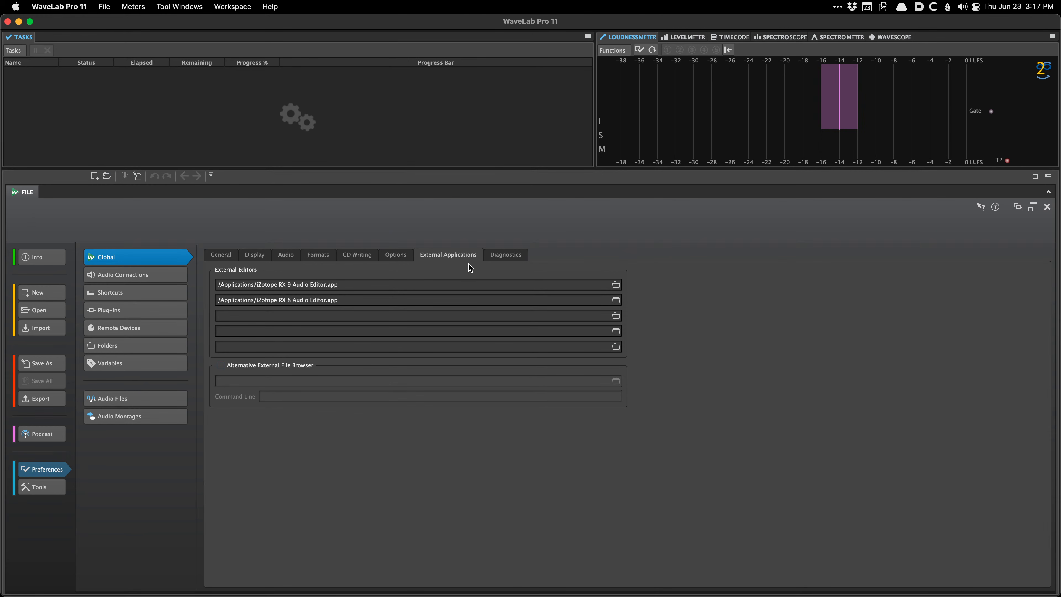
left_click(616, 316)
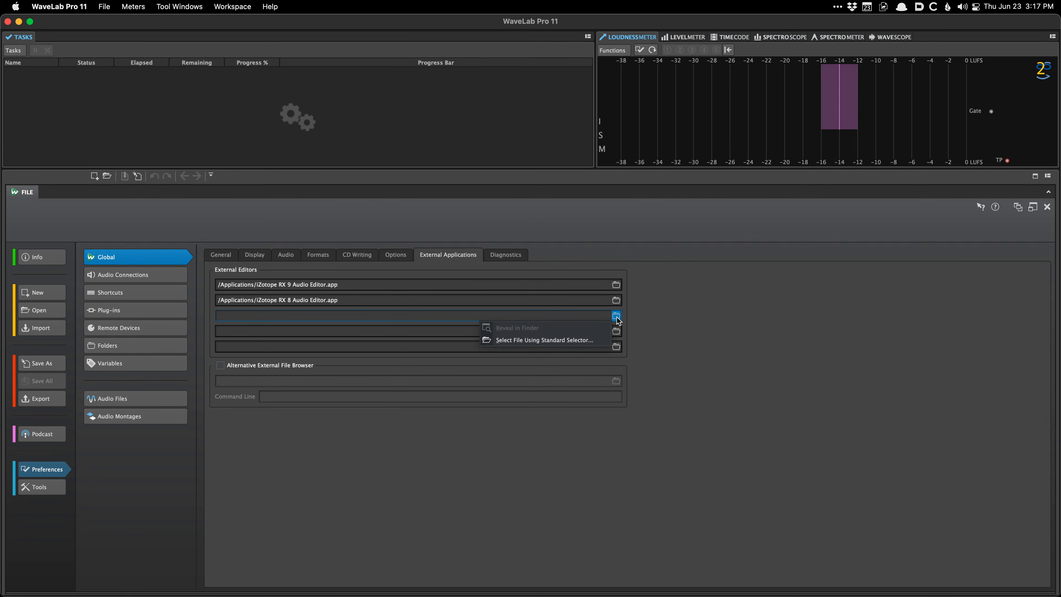
left_click(689, 326)
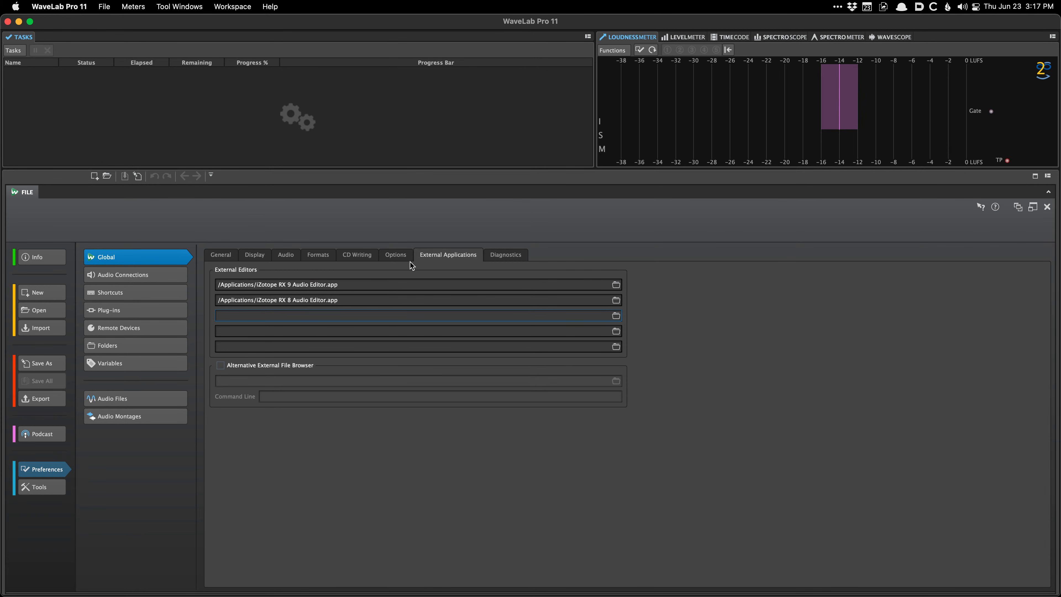
left_click(227, 367)
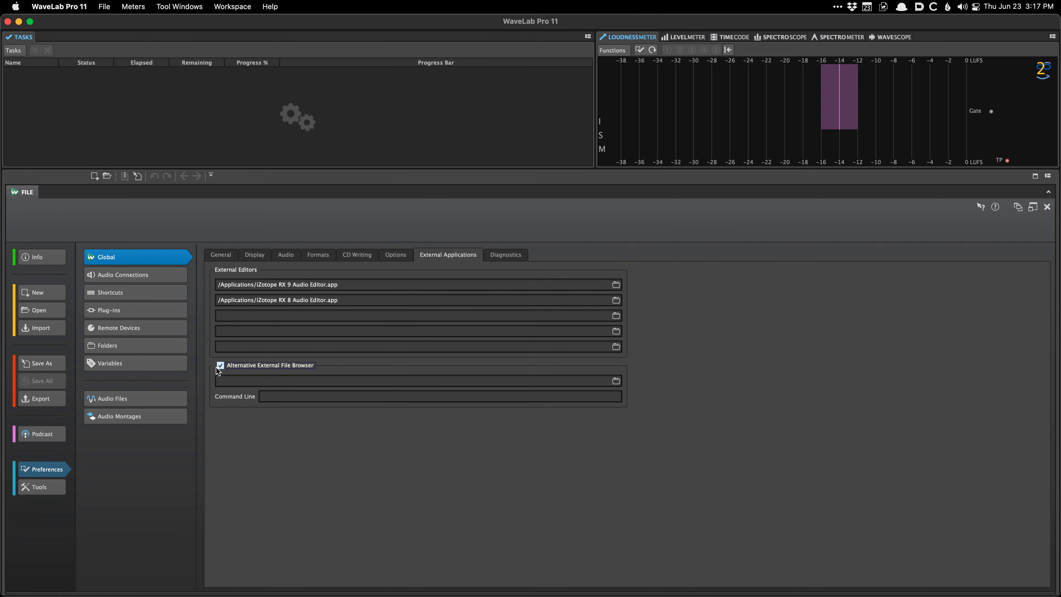
Turn off Alternative External File Browser and view the Diagnostics preferences.
left_click(219, 367)
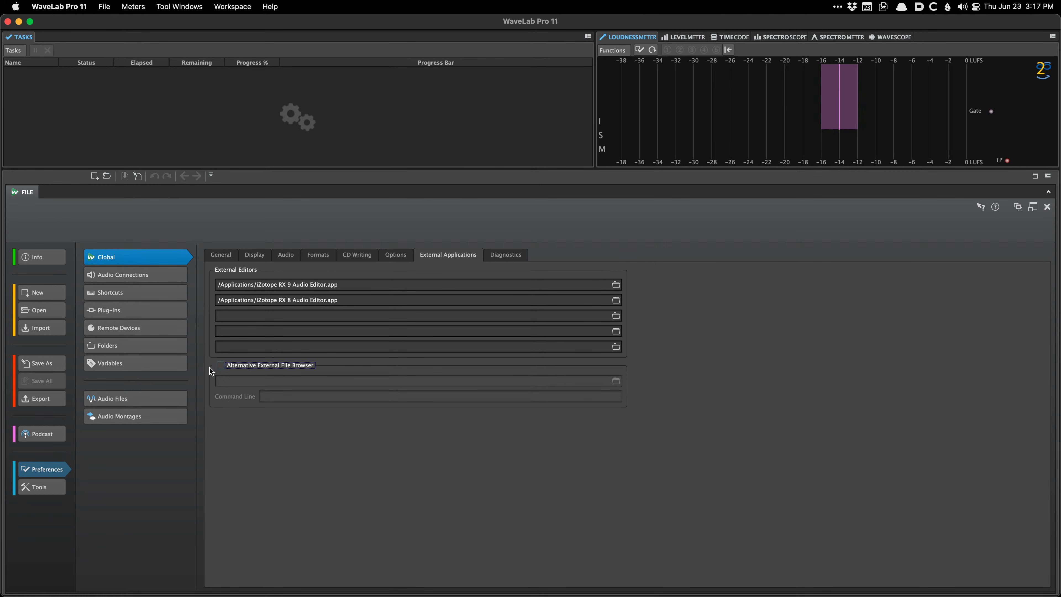
left_click(508, 259)
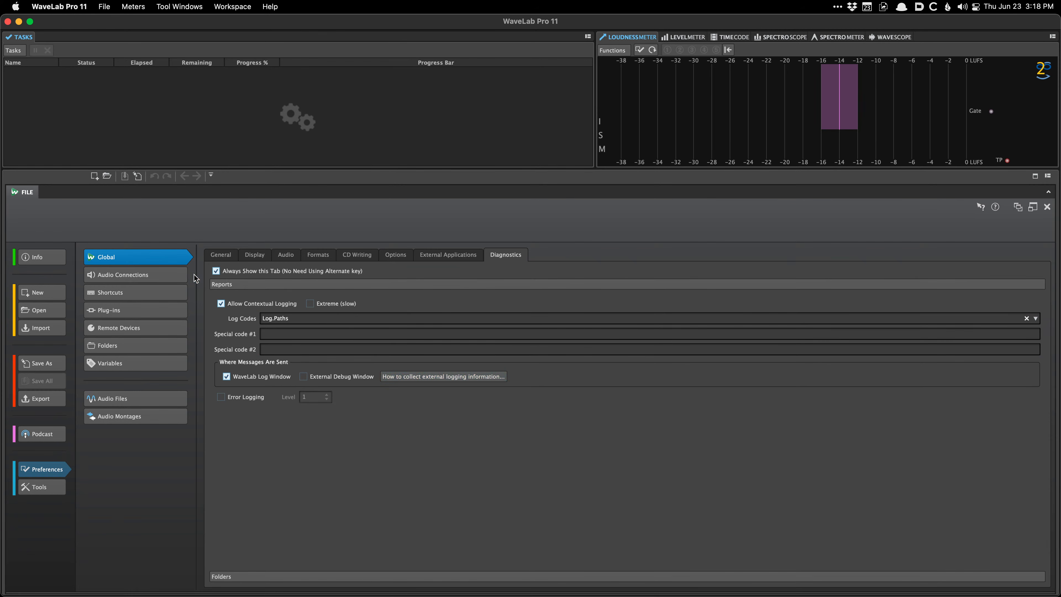
Open the Audio Connections preferences and view the available audio devices and the output port names, leaving both unchanged.
left_click(177, 275)
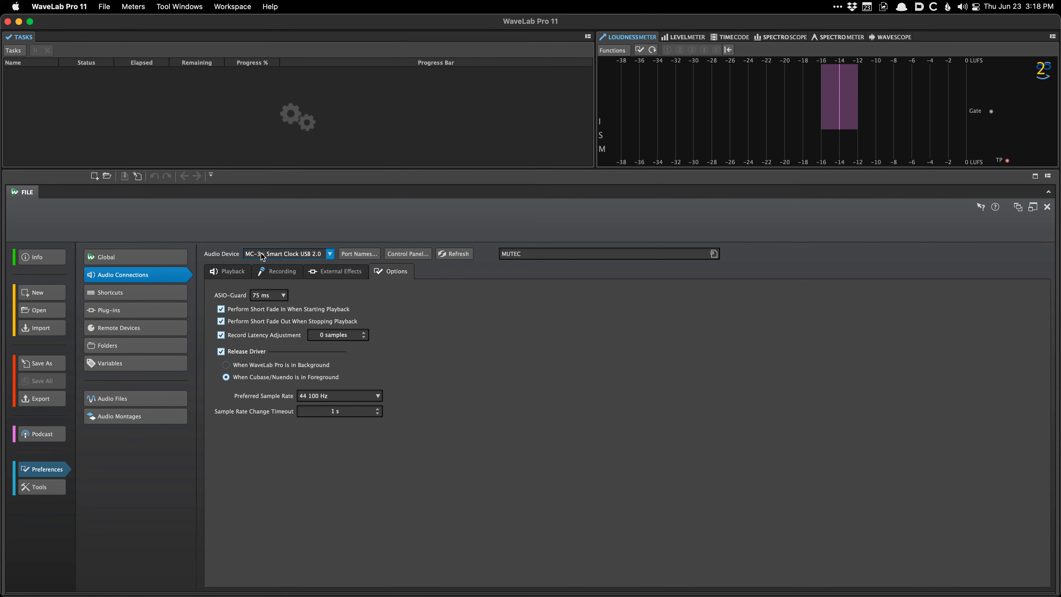
left_click(288, 254)
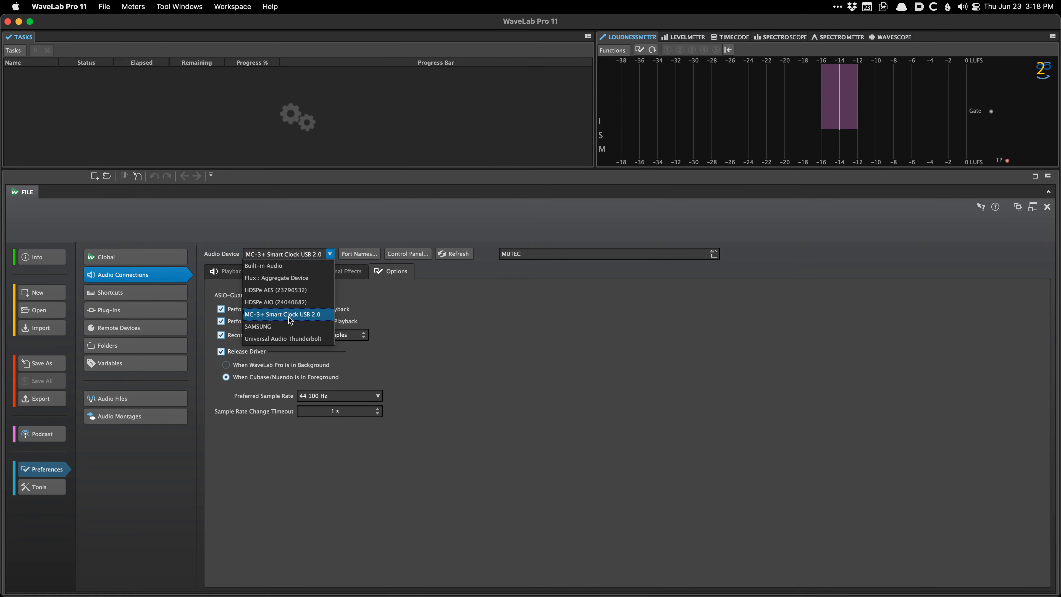
left_click(470, 320)
left_click(366, 253)
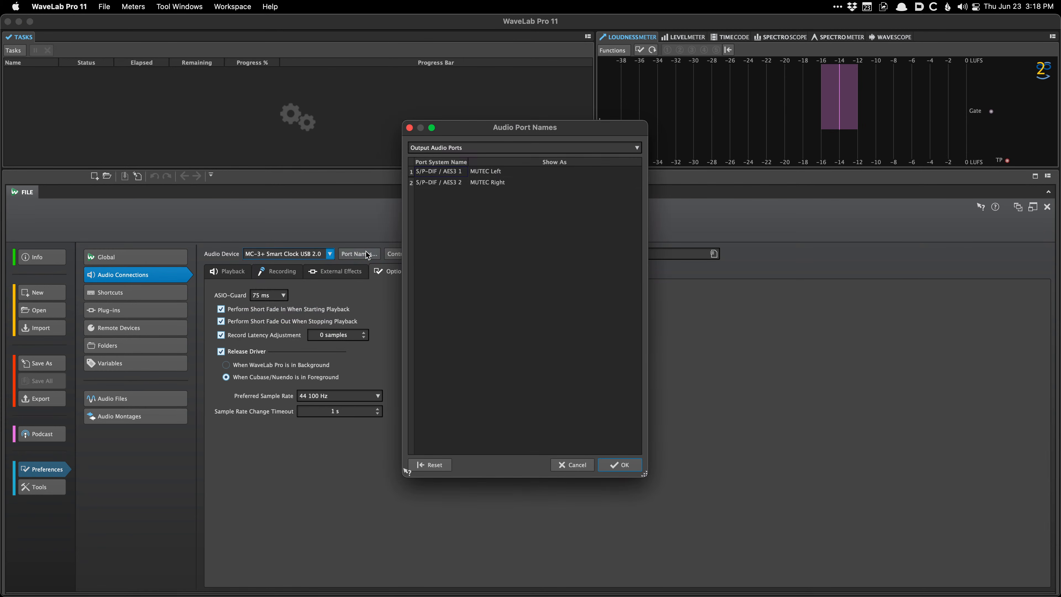
left_click(561, 466)
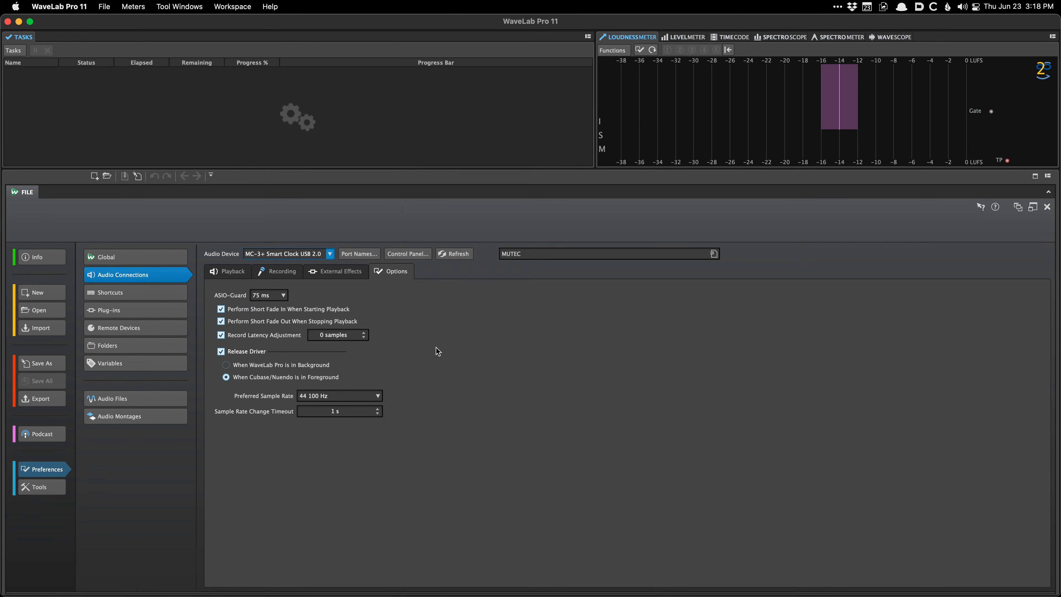
View the buffer size choices in the MC-3+ Smart Clock USB 2.0 CoreAudio device settings, and close them.
left_click(396, 254)
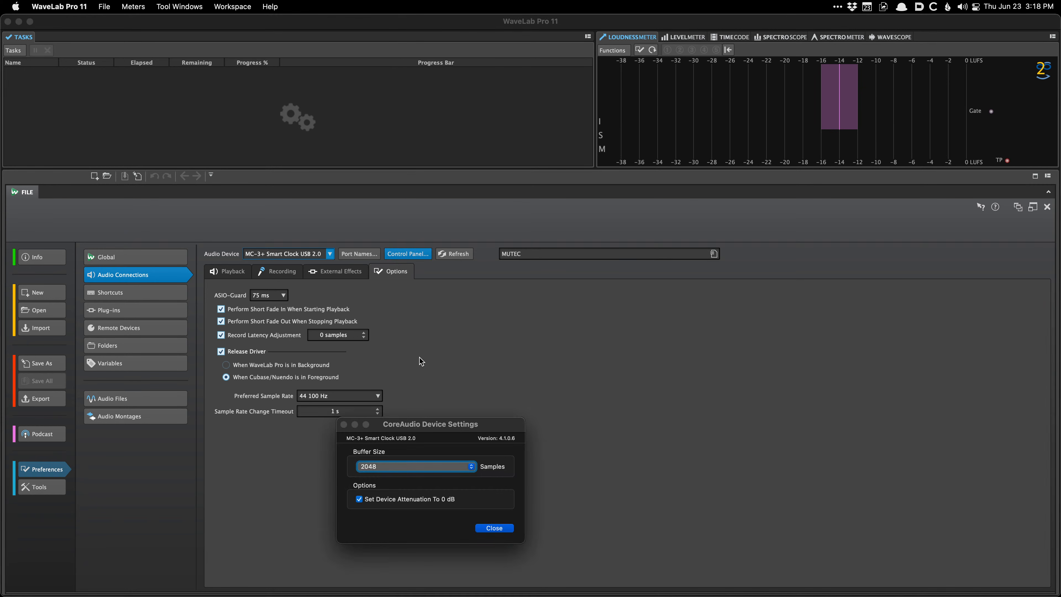
left_click(373, 466)
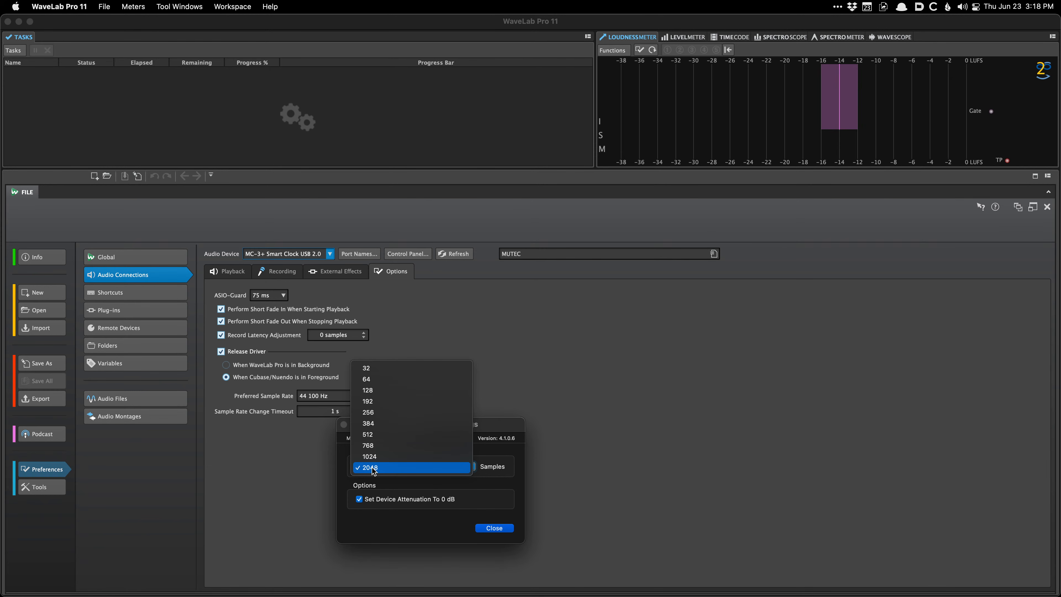
left_click(422, 483)
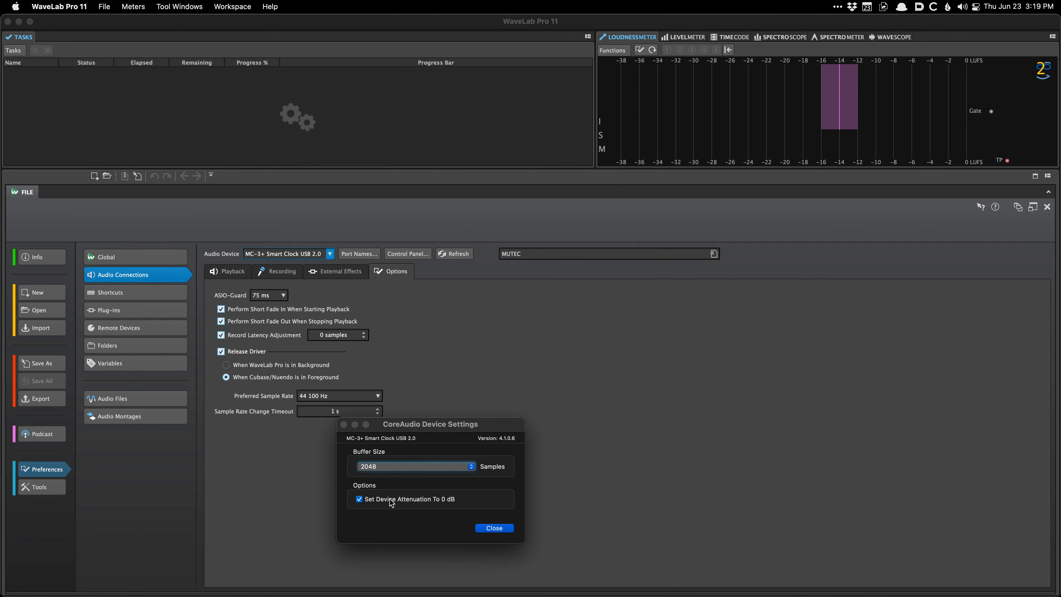
left_click(495, 530)
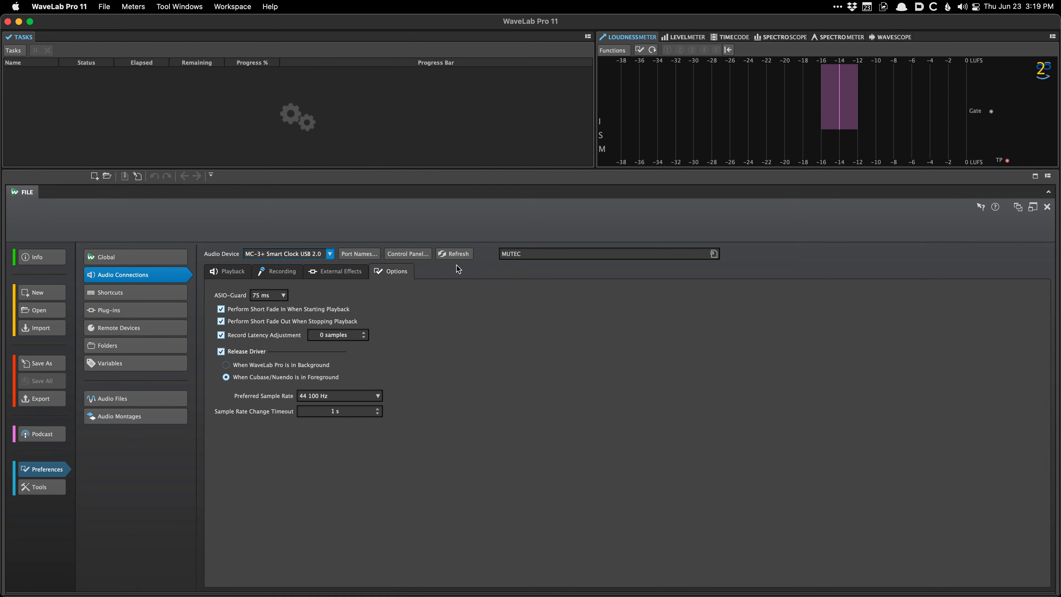
Refresh the audio device and view the saved Audio Connections presets without switching.
left_click(461, 254)
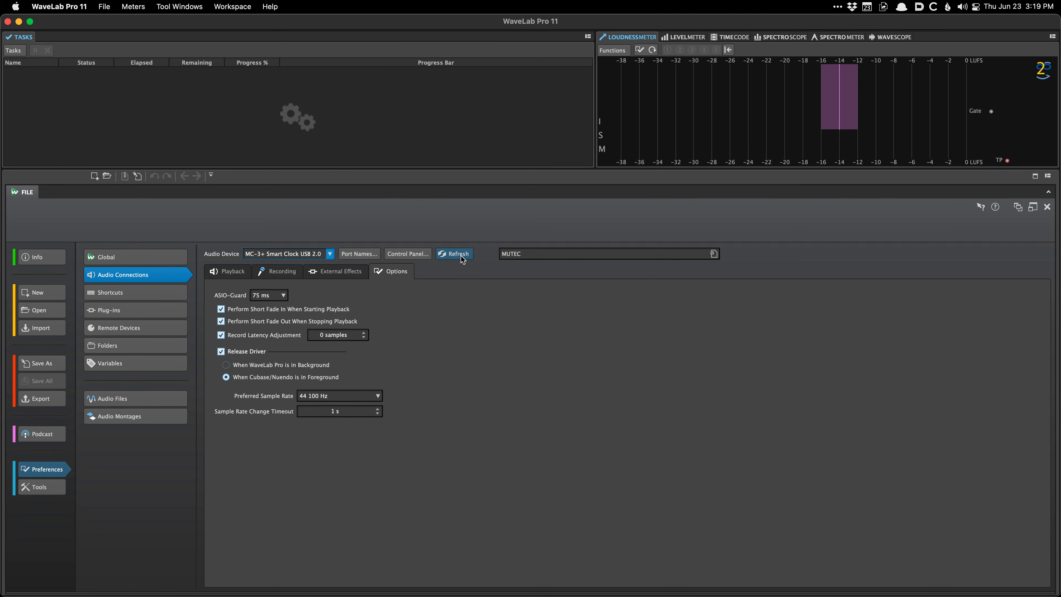
left_click(519, 253)
left_click(532, 253)
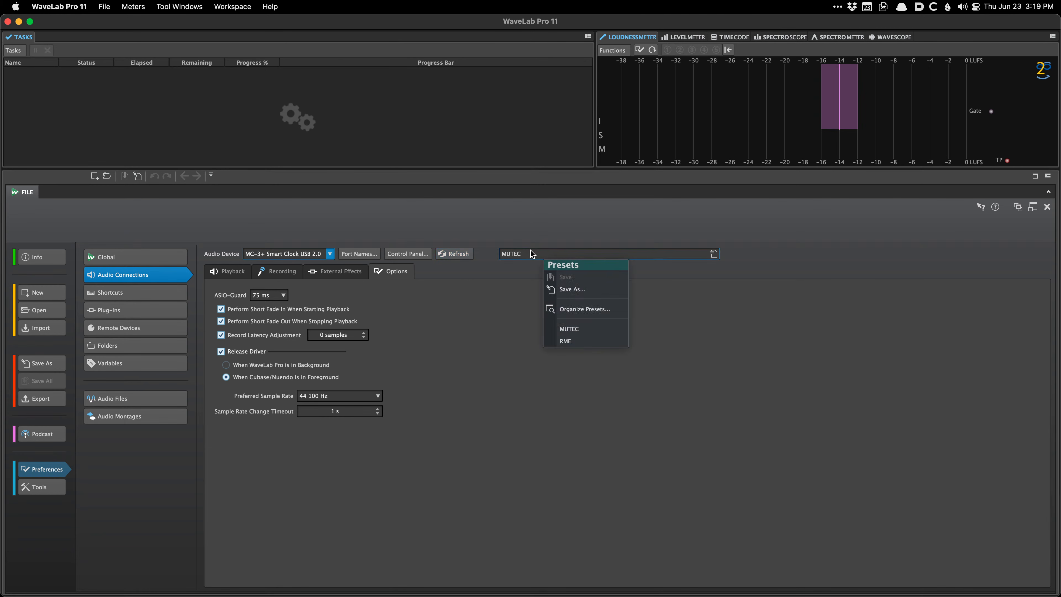
left_click(502, 253)
left_click(502, 253)
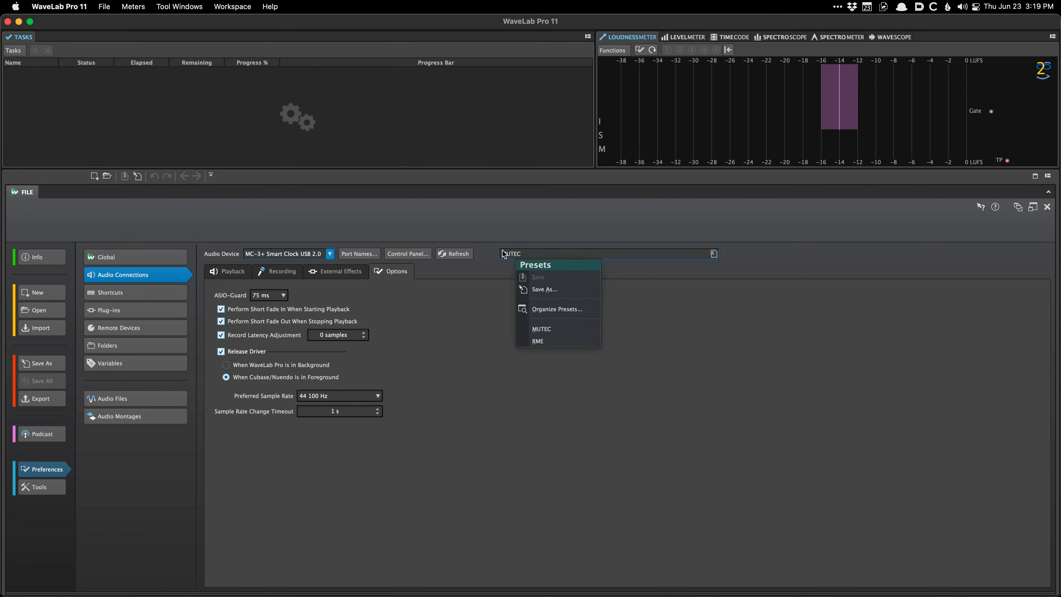
left_click(483, 247)
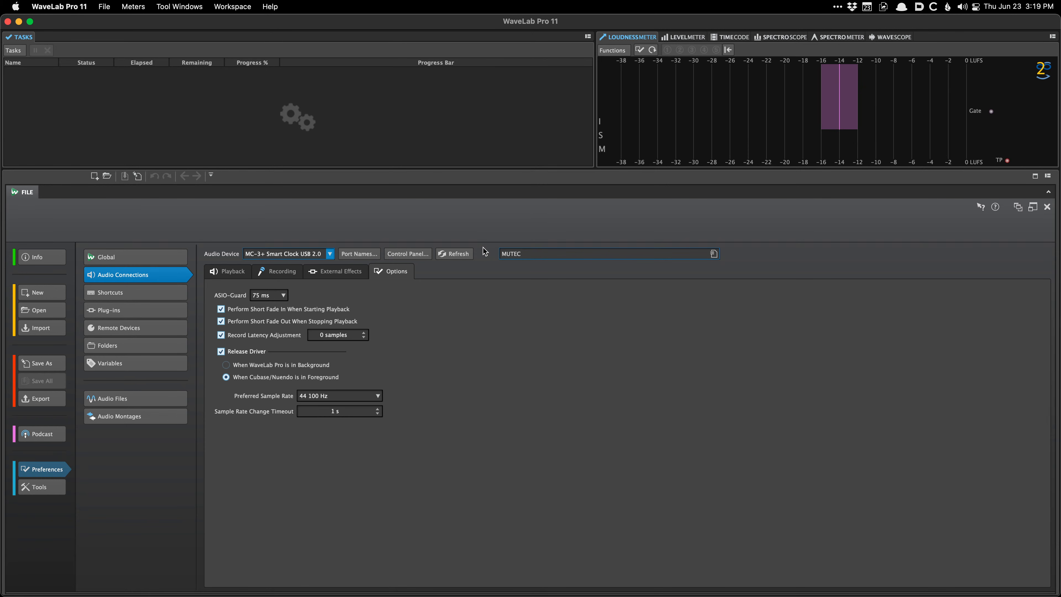
left_click(522, 253)
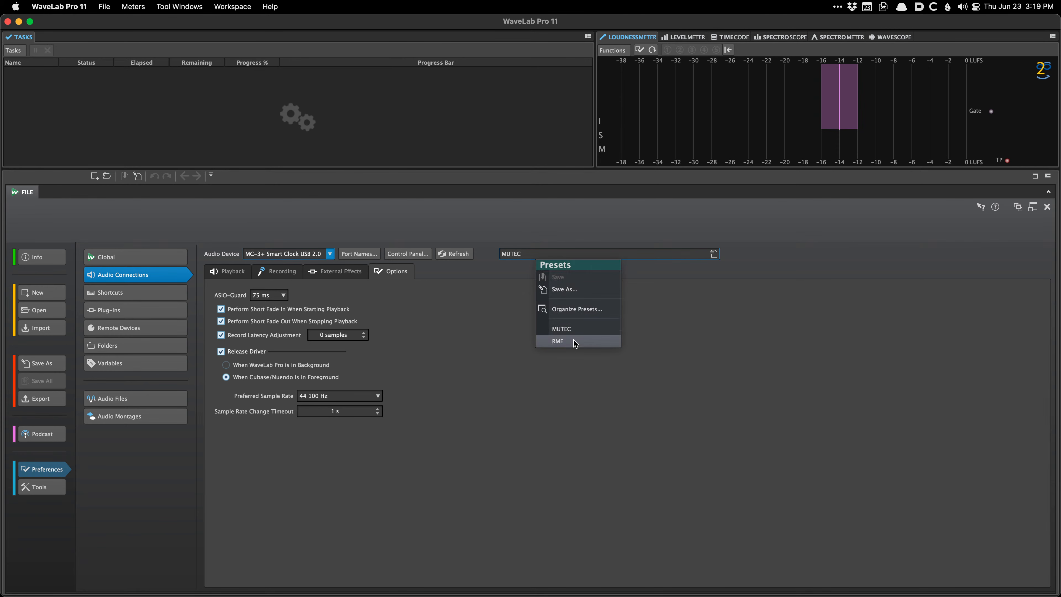
left_click(434, 276)
Show the Playback buses and load the RME preset for the audio connections.
left_click(238, 273)
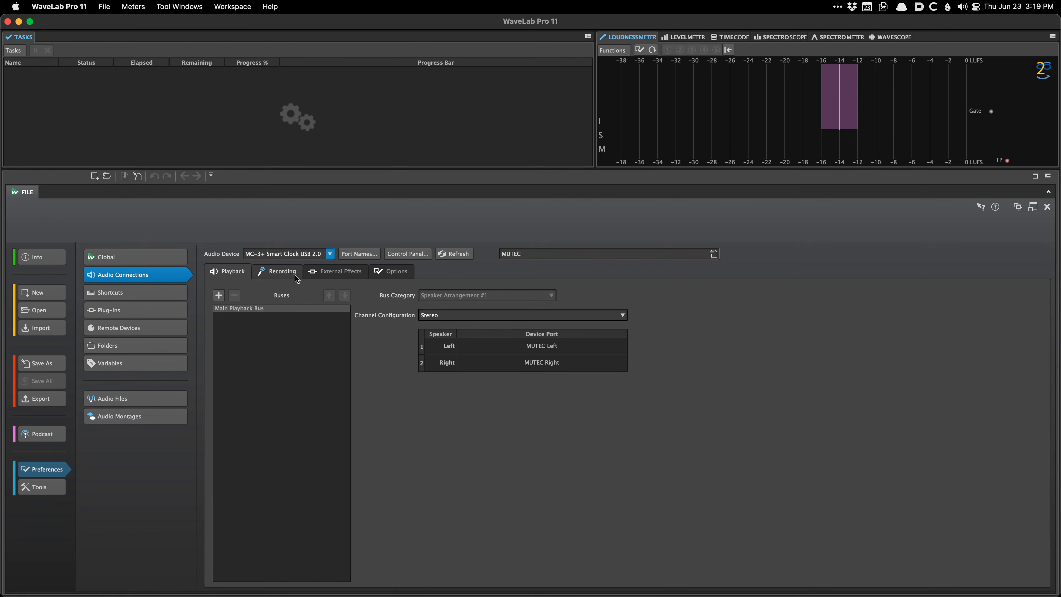
left_click(517, 255)
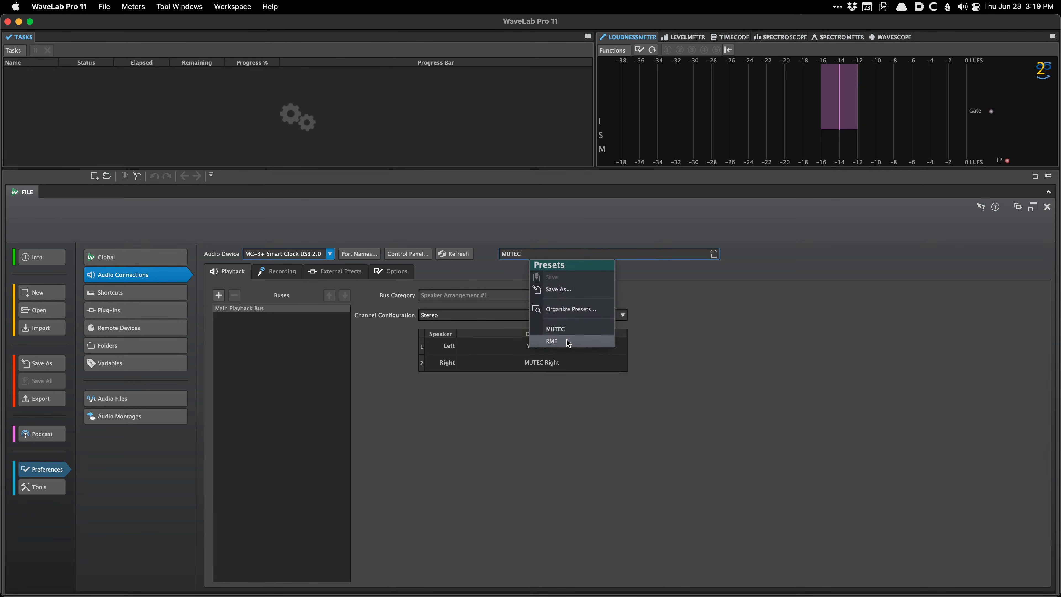
left_click(559, 341)
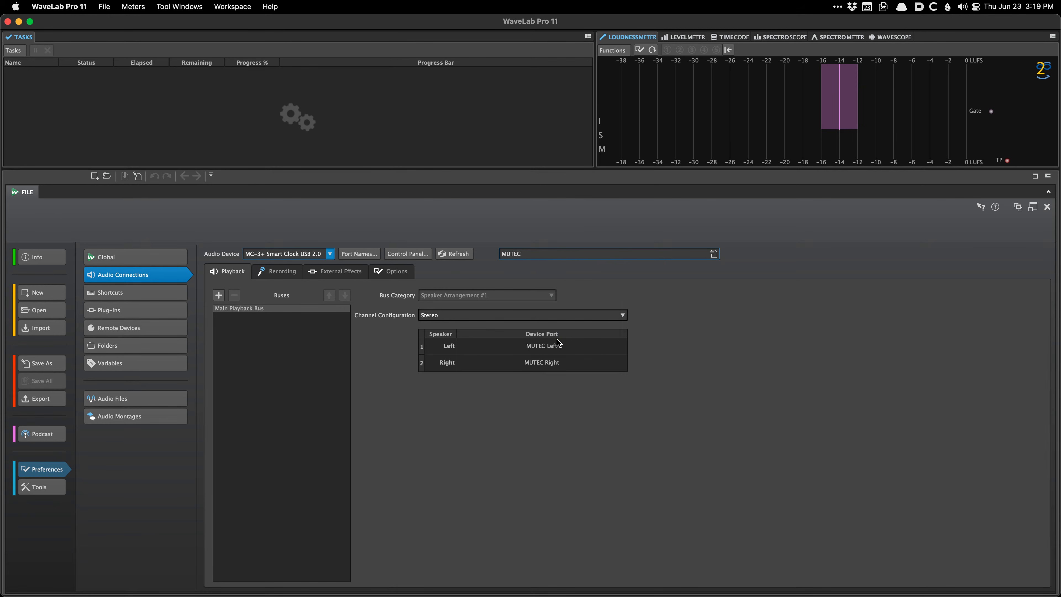
left_click(268, 255)
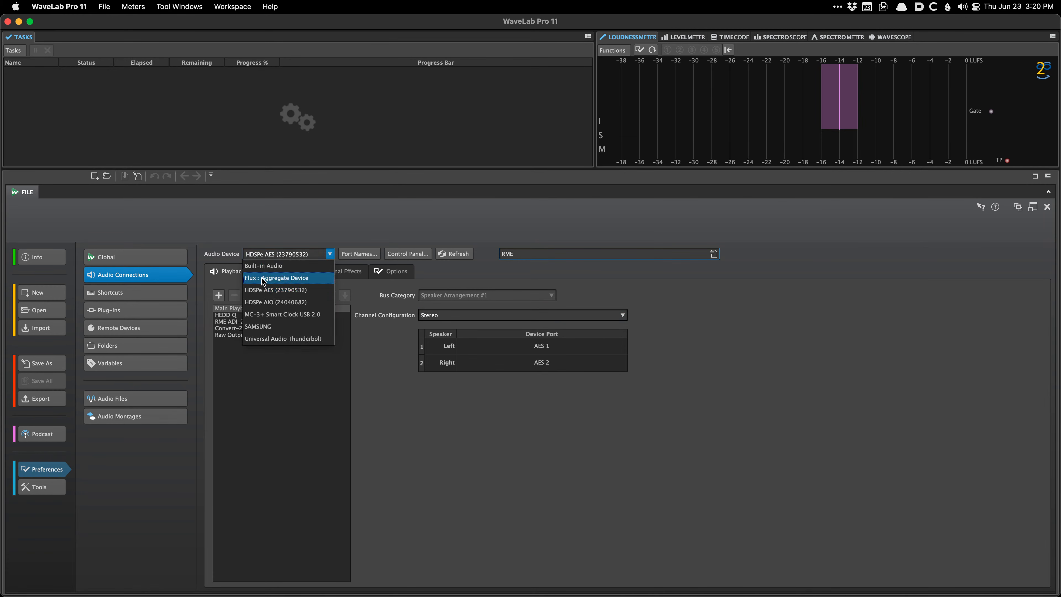
left_click(349, 294)
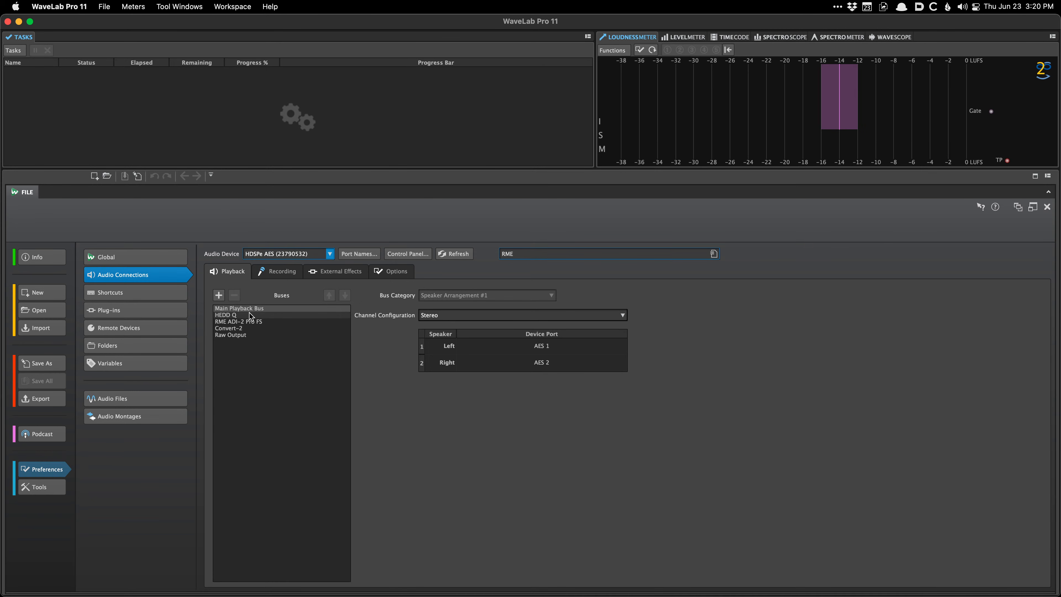
View the Recording buses and reselect the RME preset.
left_click(278, 277)
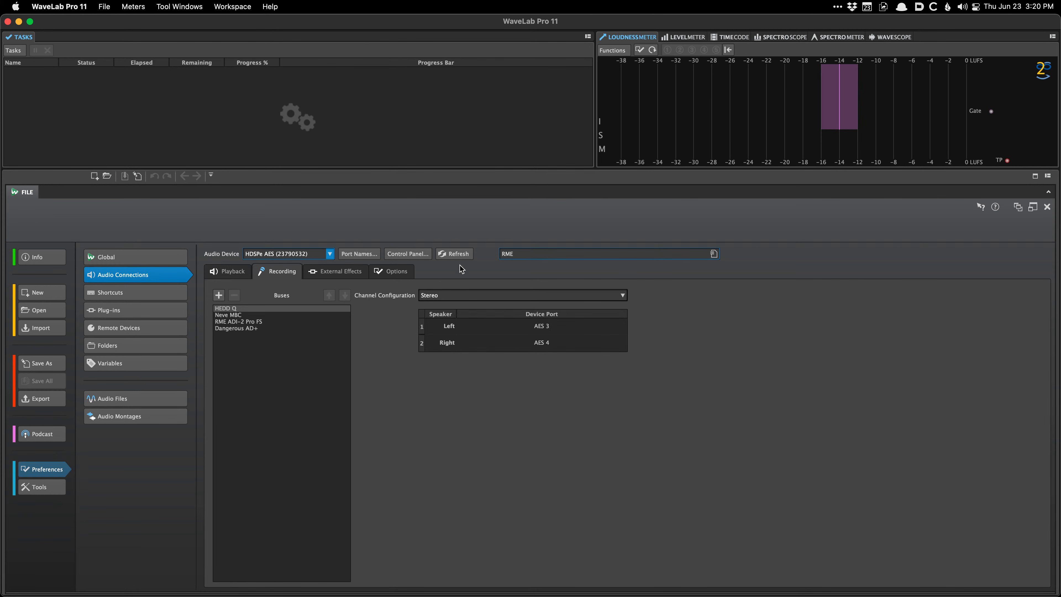
left_click(516, 255)
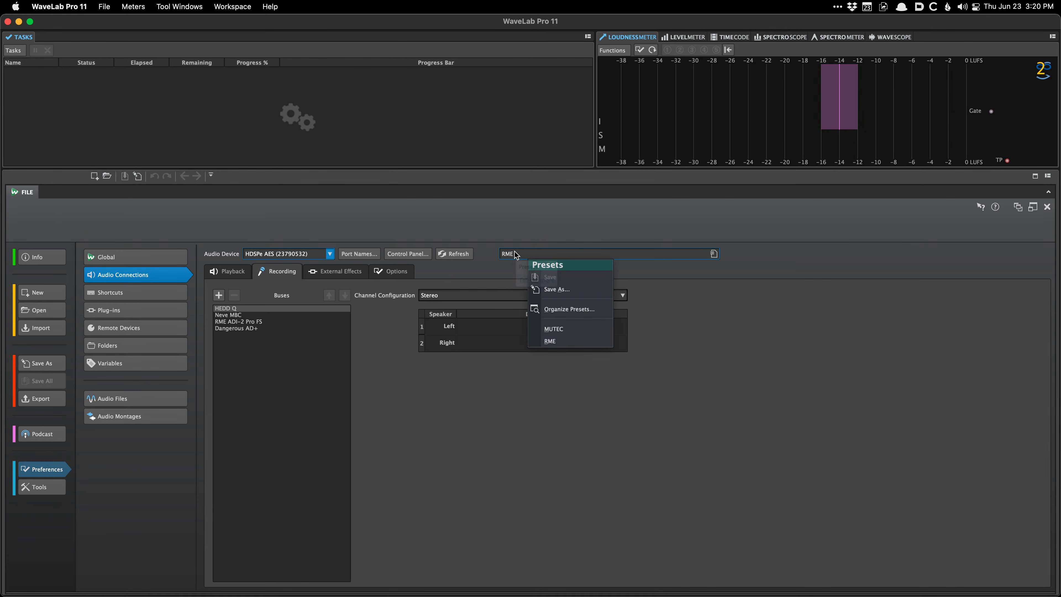
left_click(547, 341)
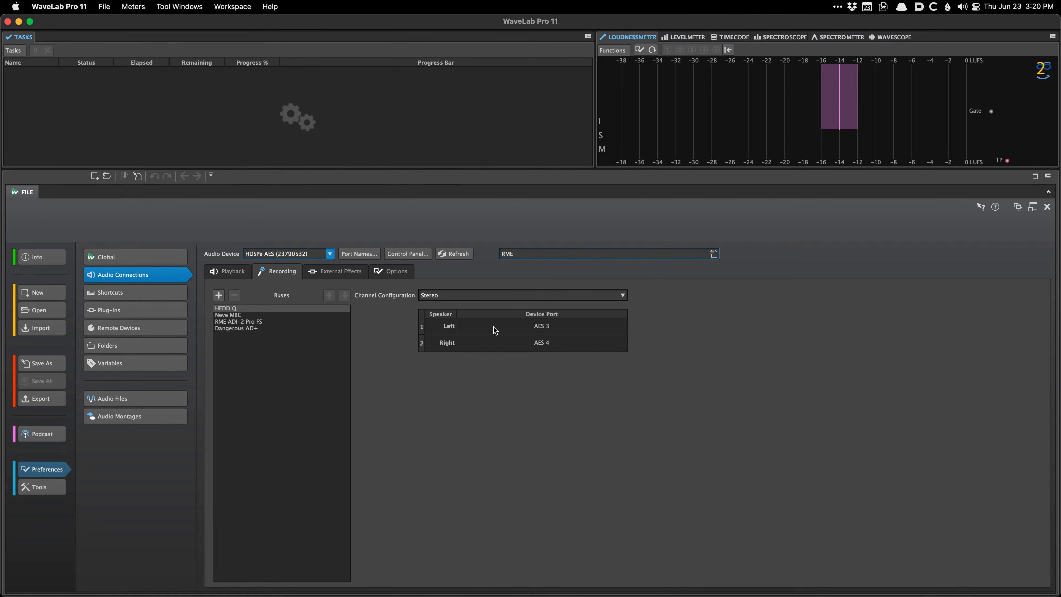
Return to the Playback buses and compare the device ports of Main Playback Bus, HEDD Q and RME ADI-2 Pro FS.
left_click(226, 273)
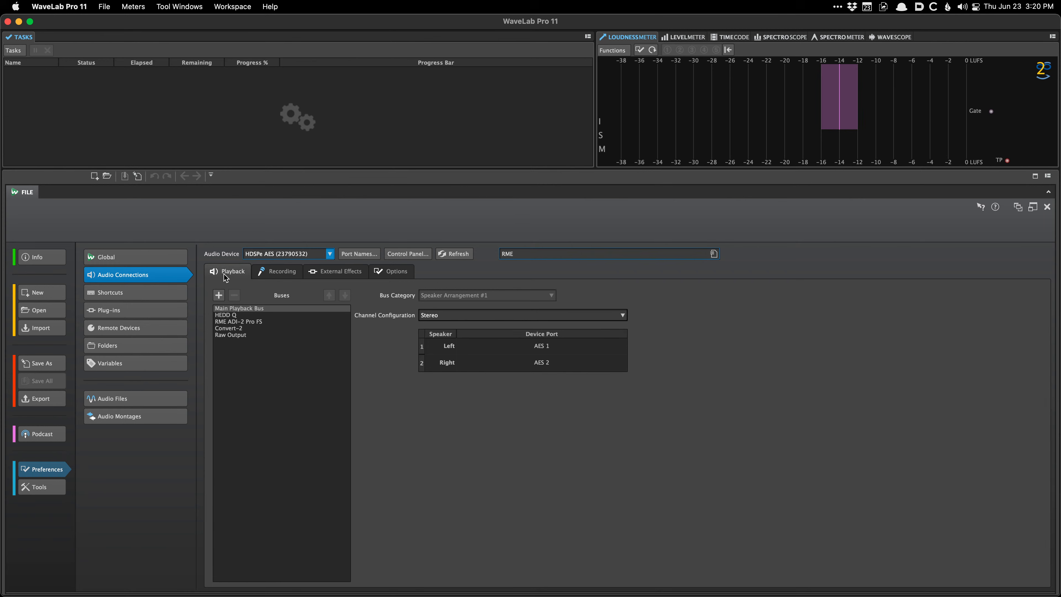
left_click(246, 310)
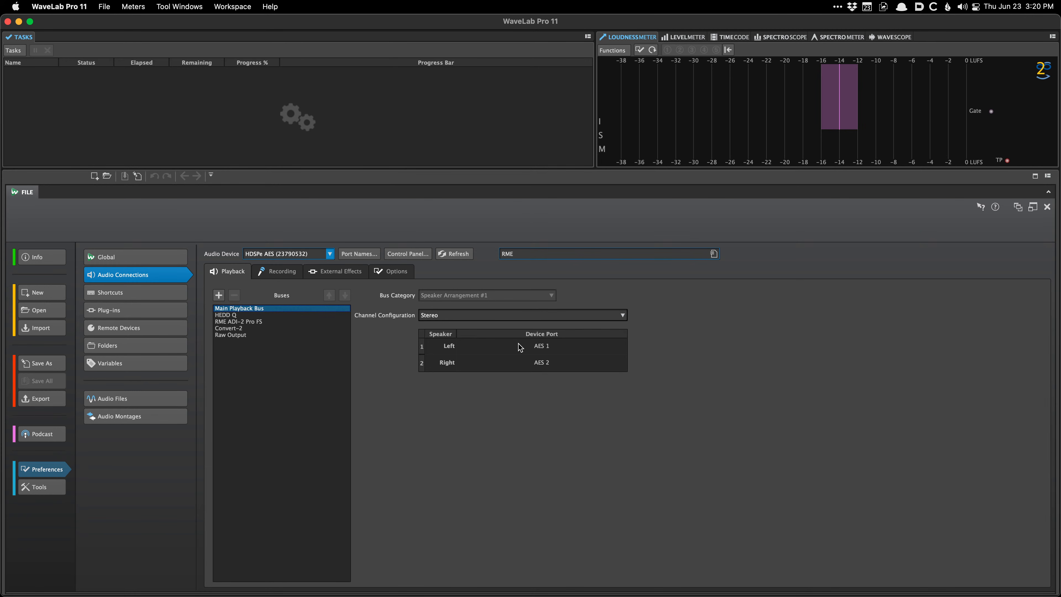
left_click(290, 314)
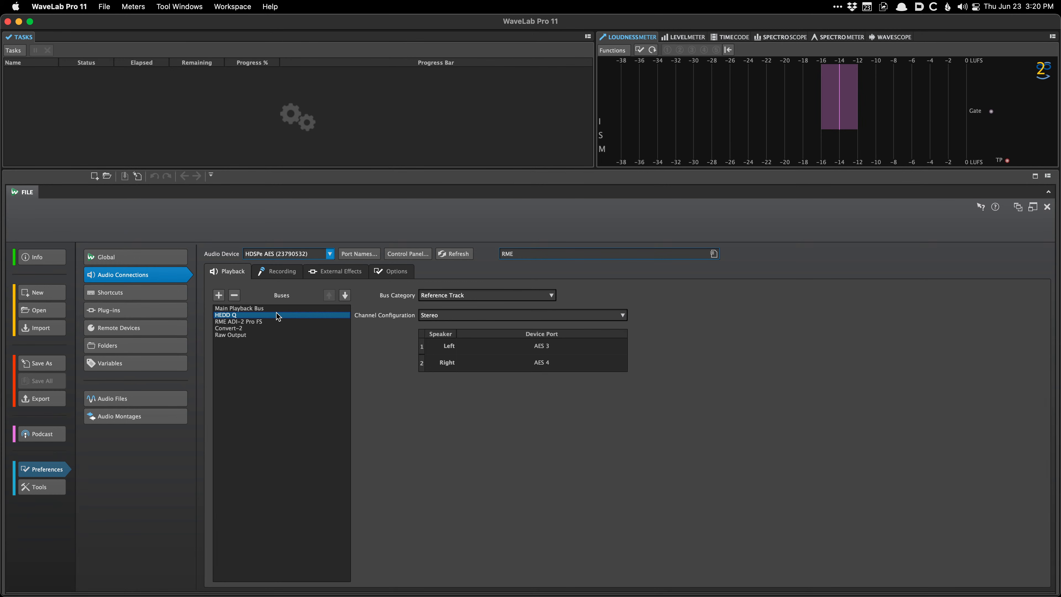
left_click(273, 321)
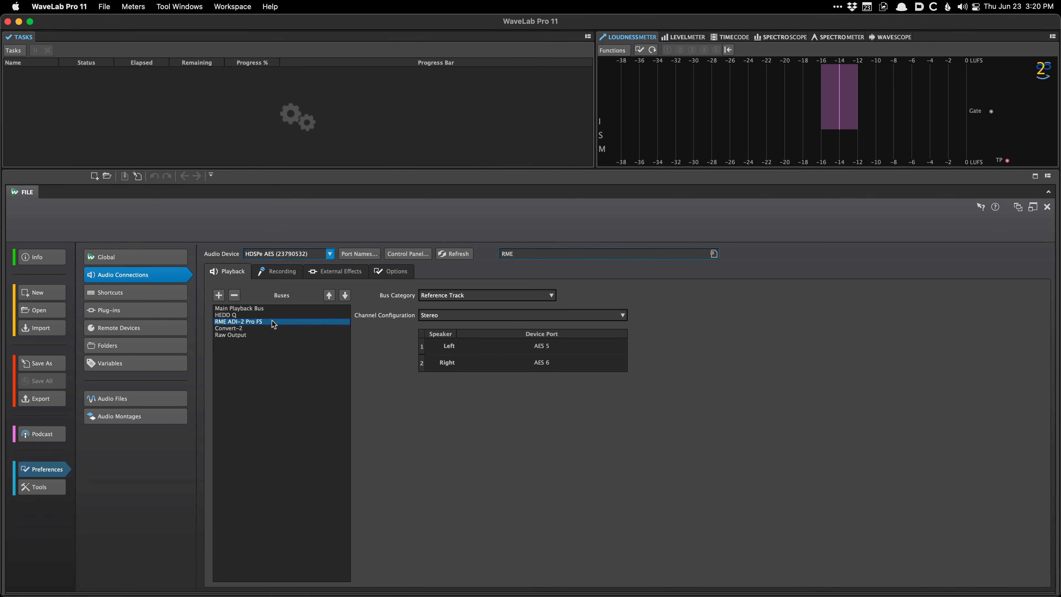
left_click(269, 308)
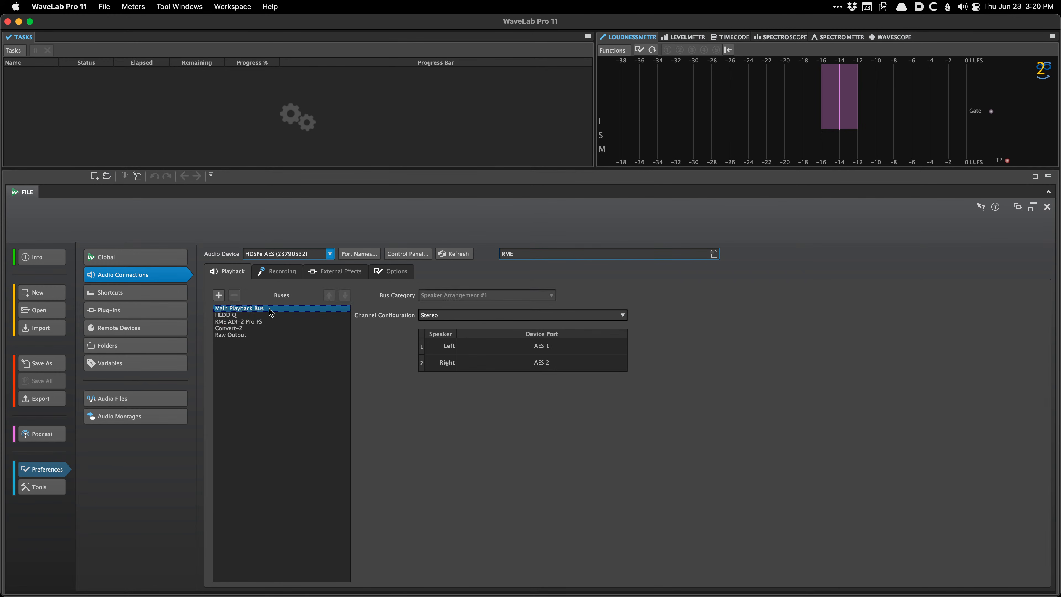
Step back and forth through the playback buses down to Raw Output, examining each bus category and its device ports, ending on RME ADI-2 Pro FS.
left_click(253, 315)
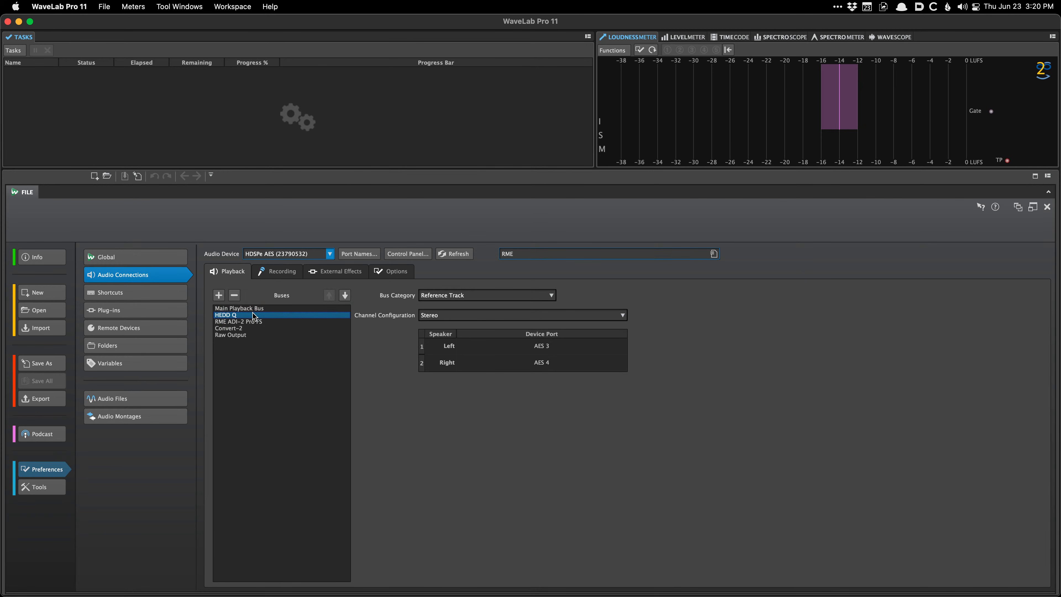
key("Down")
key("Down")
key("Down")
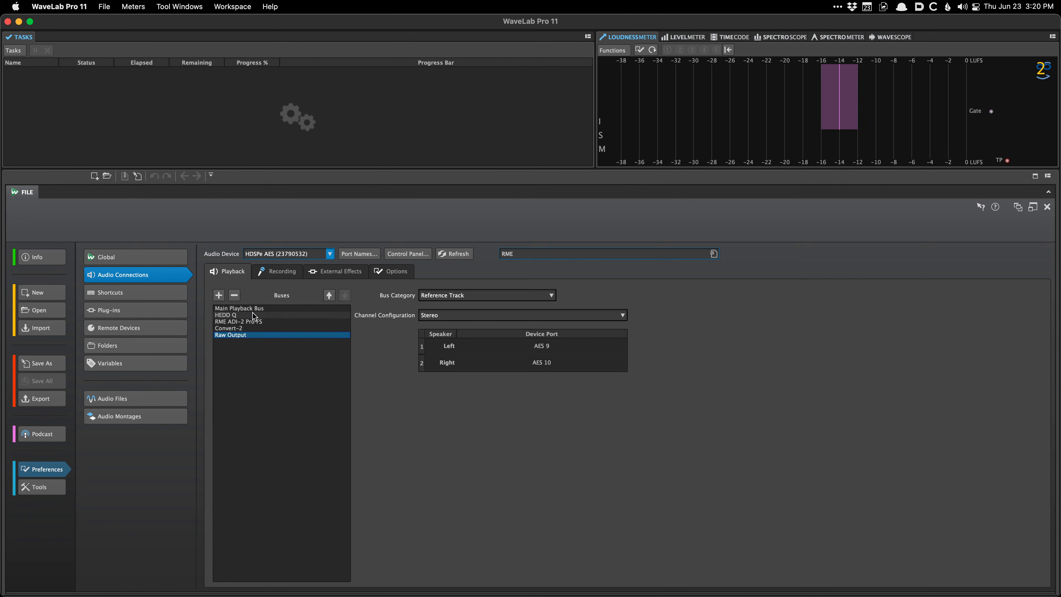
key("Up")
key("Up")
key("Up")
key("Down")
key("Down")
key("Up")
key("Up")
key("Up")
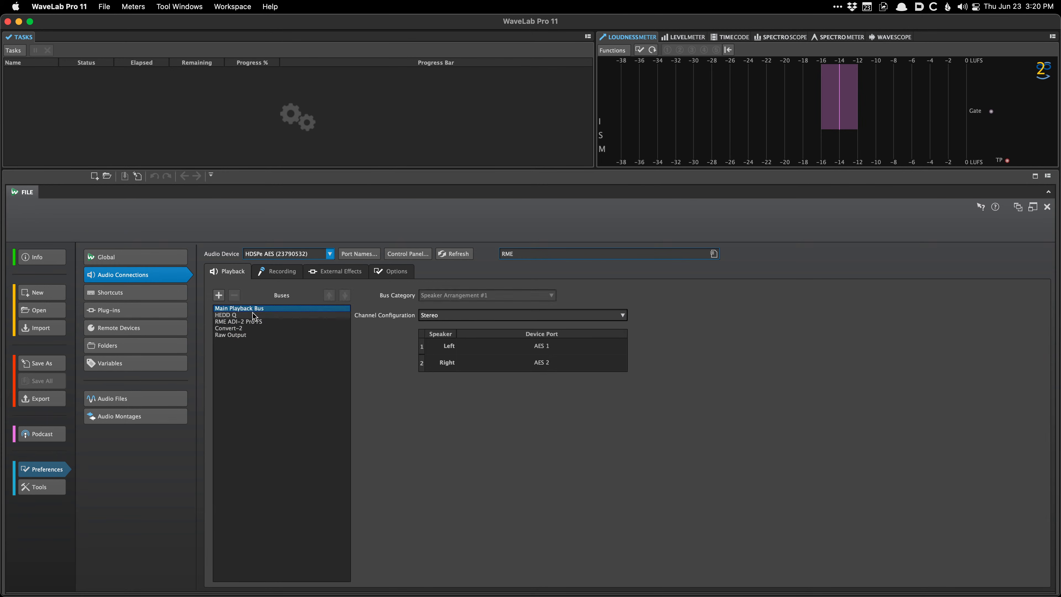
key("Down")
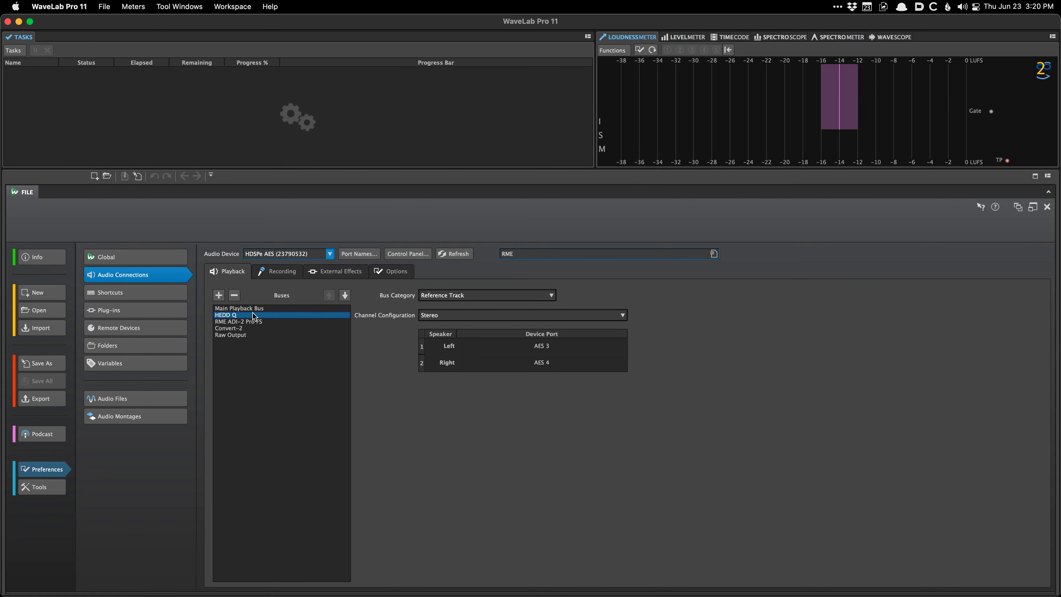
key("Down")
key("Up")
key("Up")
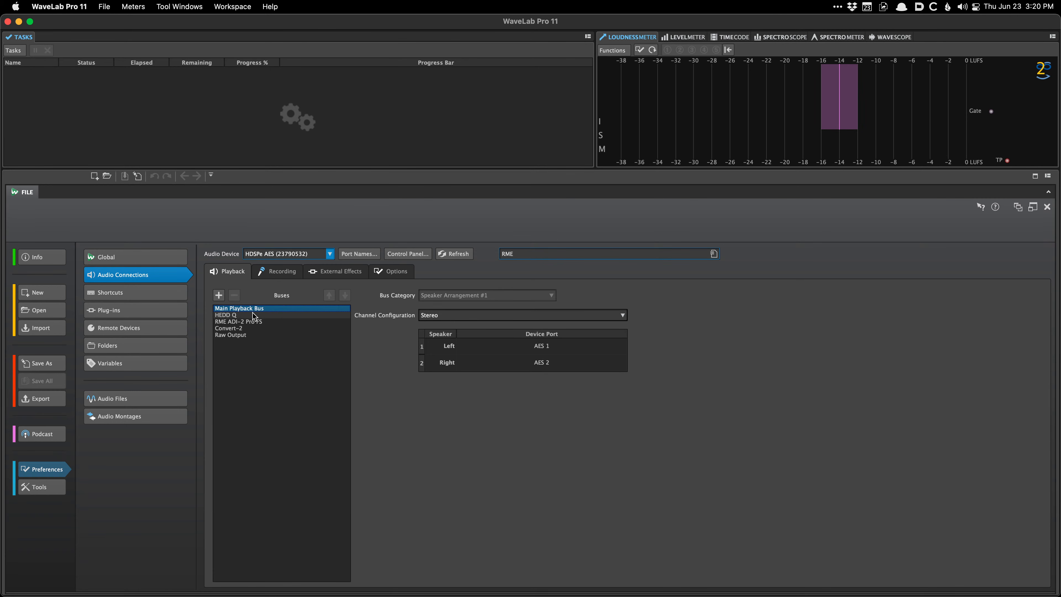
key("Down")
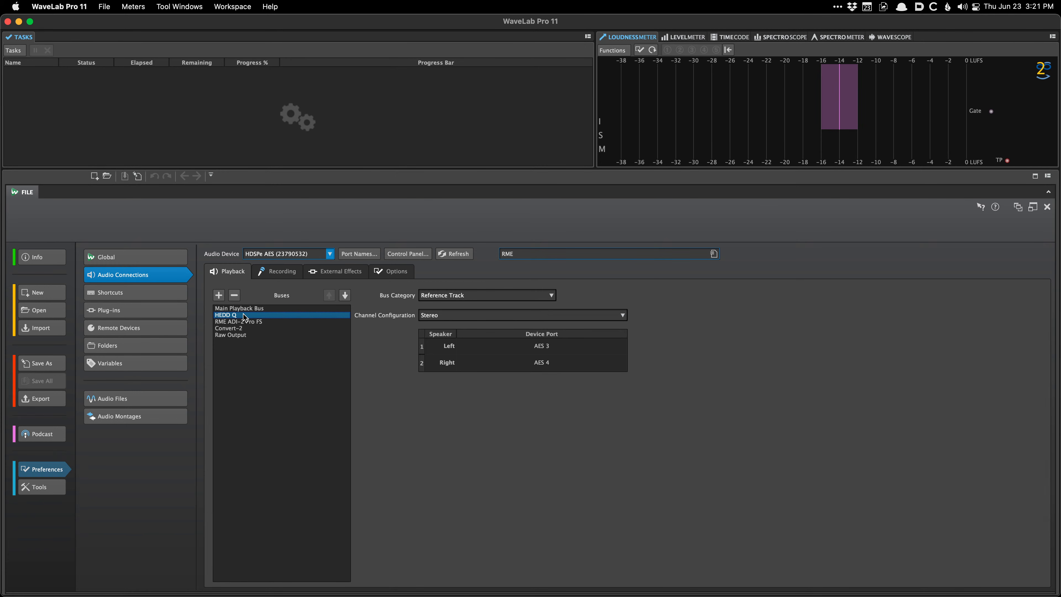
left_click(257, 323)
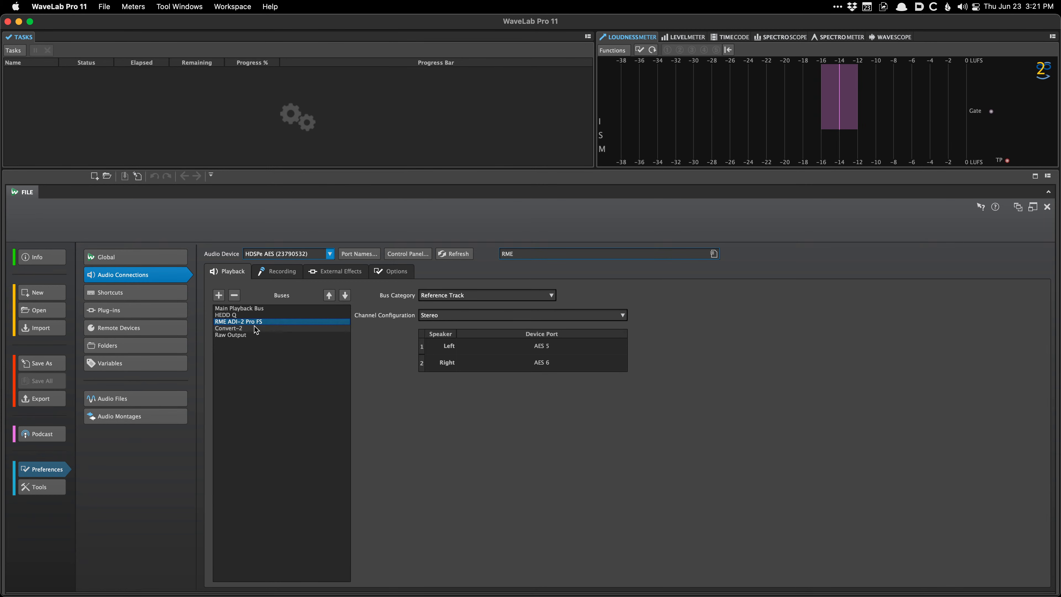
Step through the playback buses between Raw Output and Main Playback Bus, comparing each bus category and its device ports, ending on HEDD Q.
left_click(250, 328)
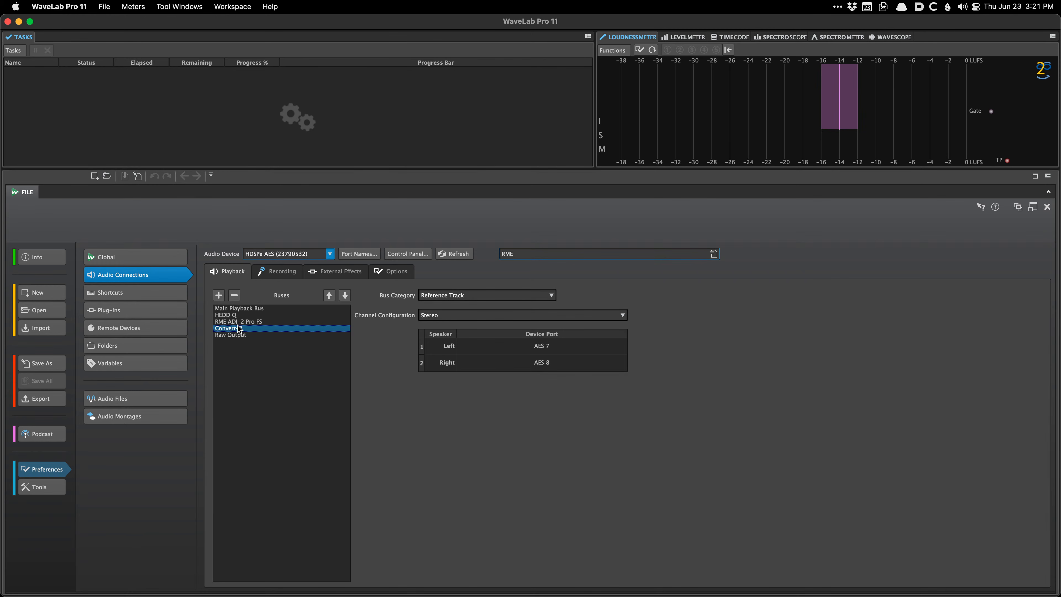
left_click(249, 333)
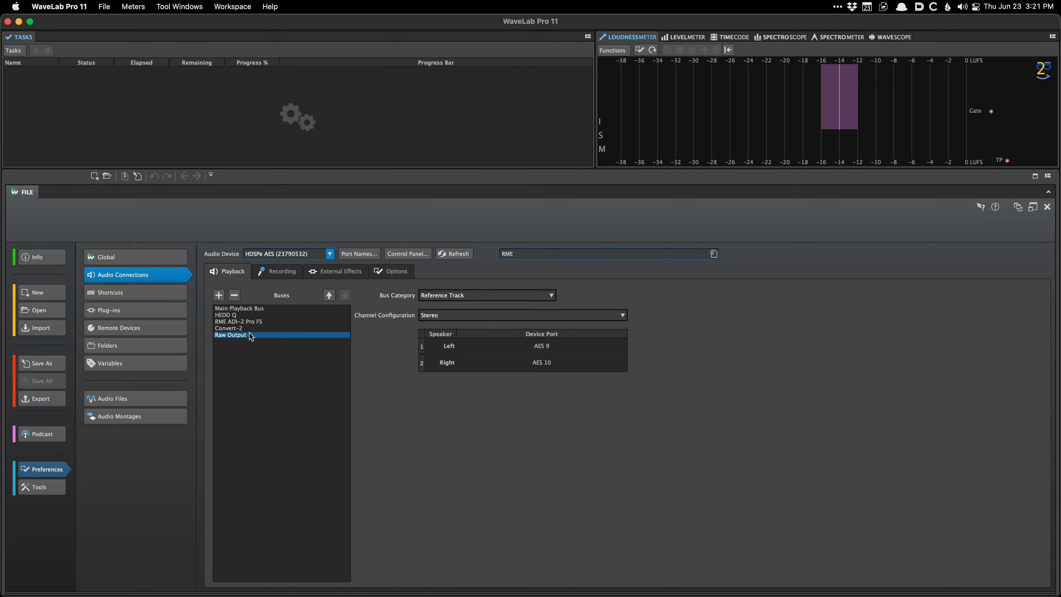
key("Up")
key("Up")
key("Up")
key("Up")
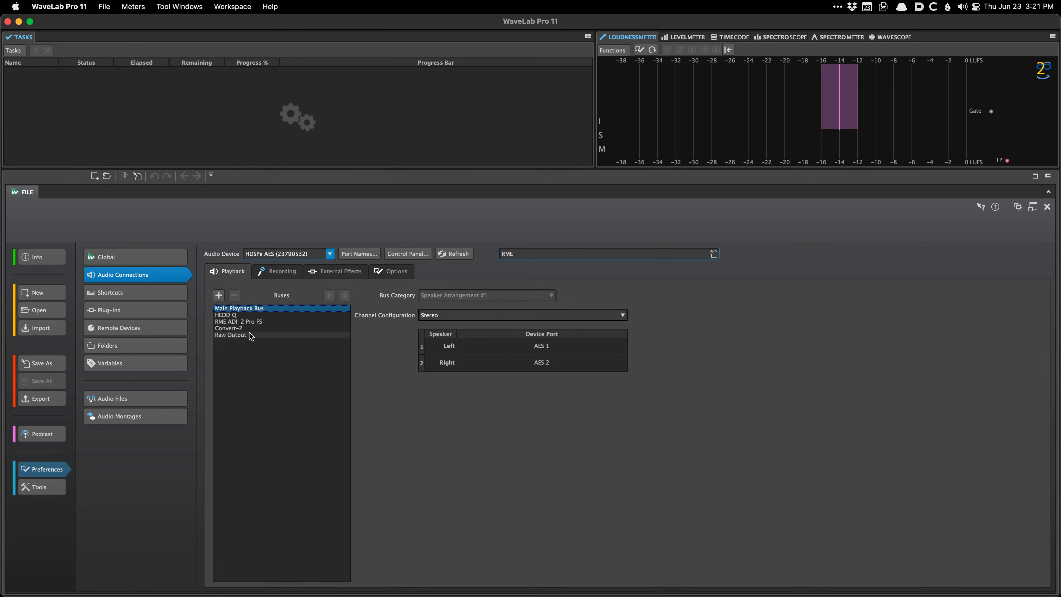
key("Down")
key("Down")
key("Down")
key("Down")
key("Up")
key("Up")
key("Up")
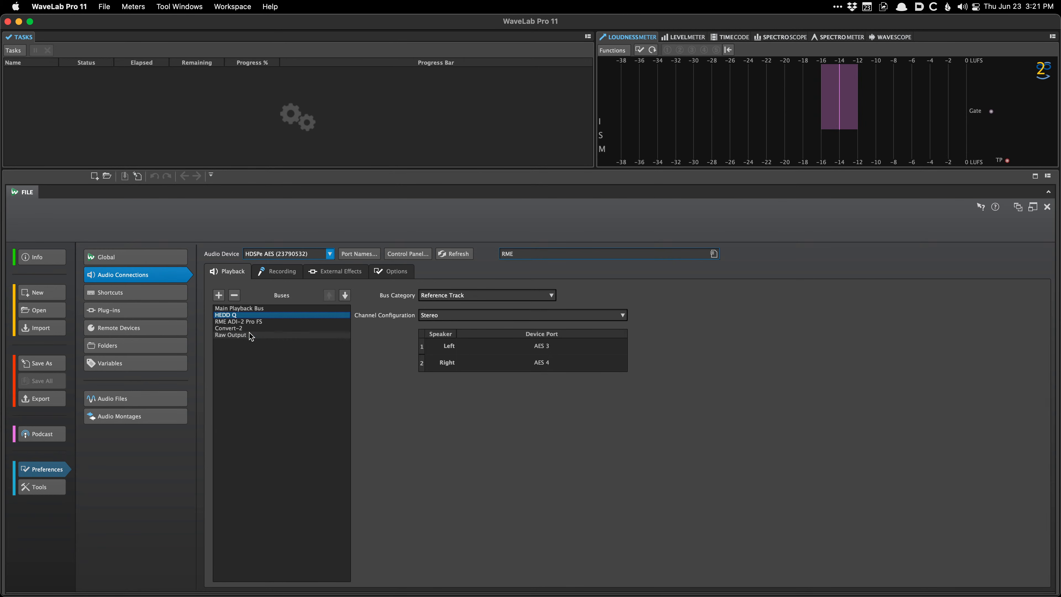
key("Down")
key("Down")
key("Up")
key("Up")
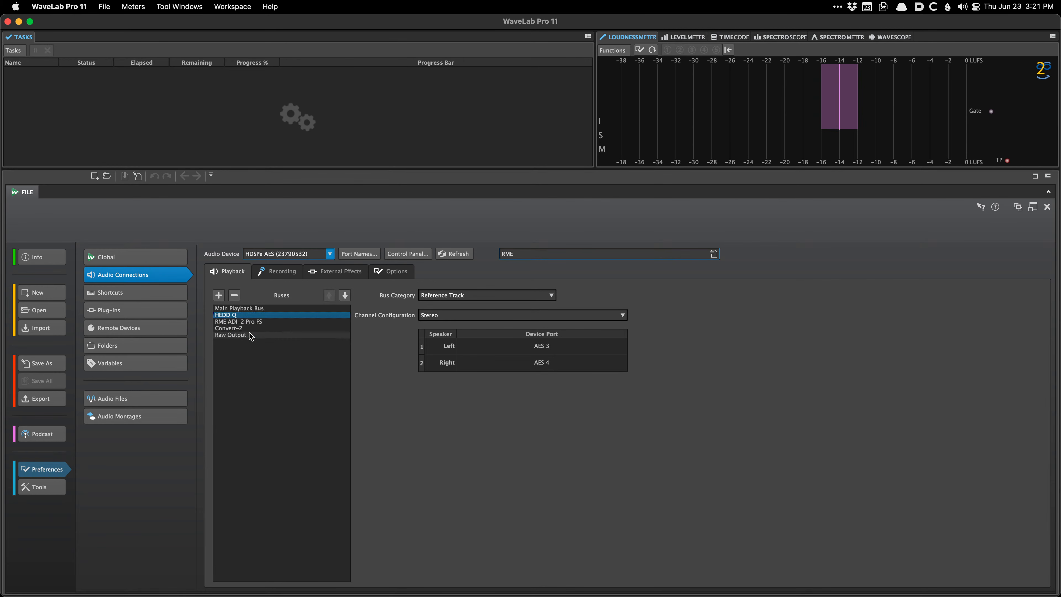
Examine the Bus Category choices for HEDD Q and compare the category with those of Main Playback Bus and RME ADI-2 Pro FS.
left_click(442, 295)
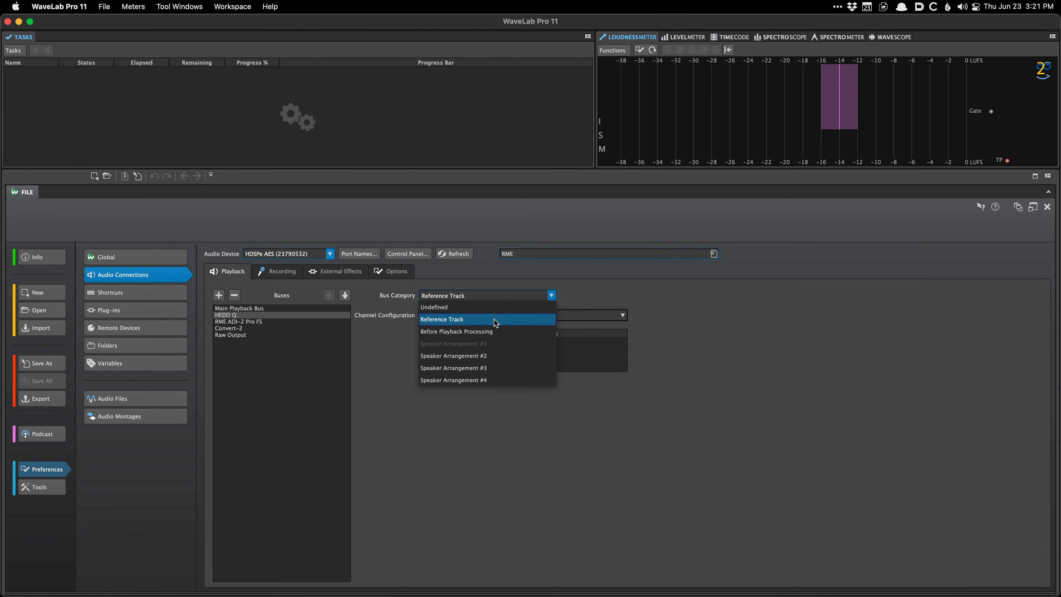
left_click(265, 308)
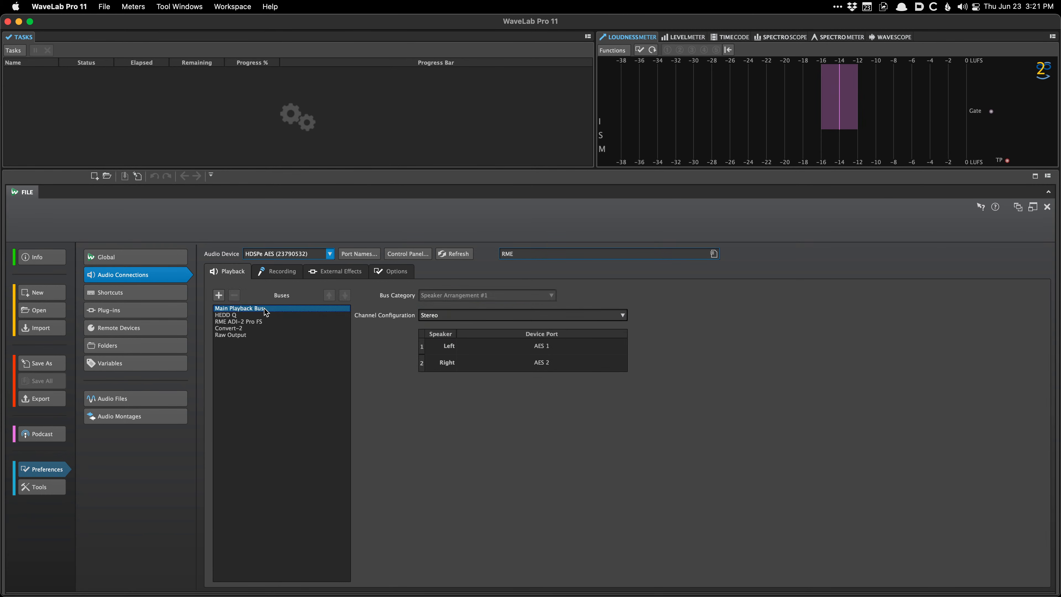
left_click(456, 297)
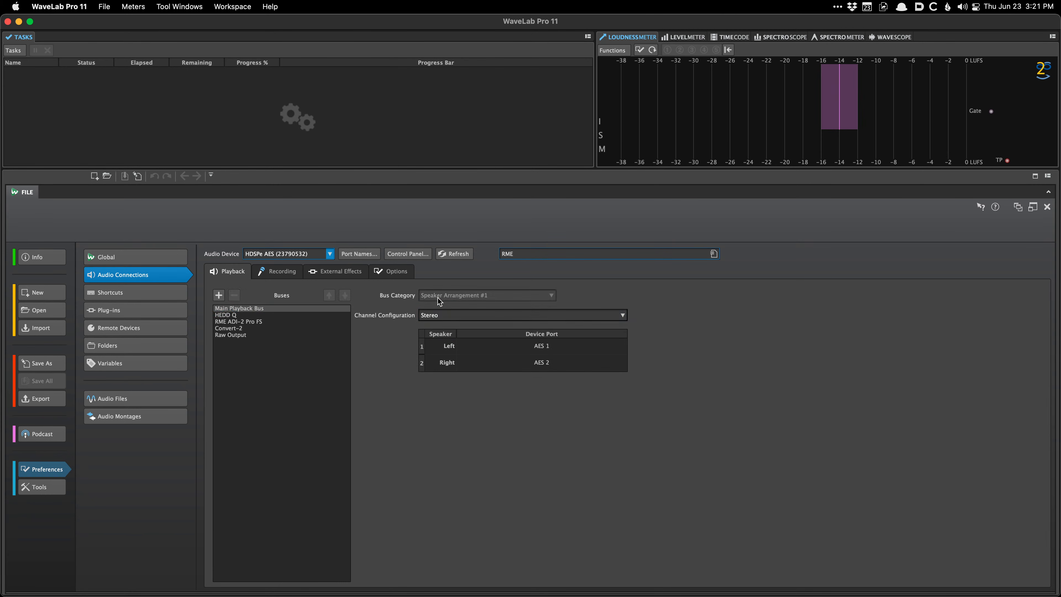
left_click(287, 314)
left_click(284, 321)
left_click(287, 315)
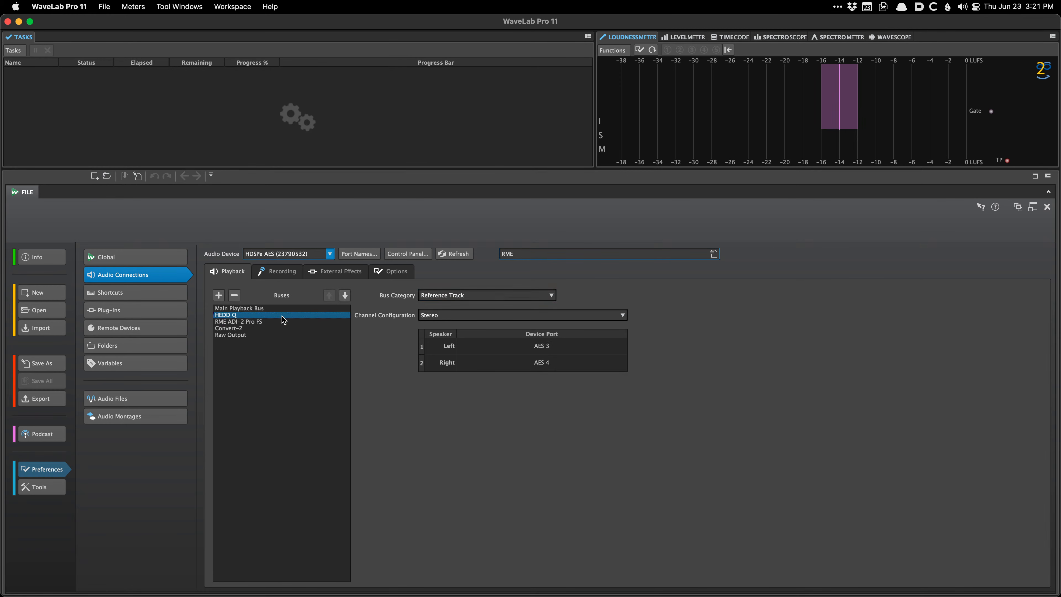
left_click(280, 321)
left_click(281, 314)
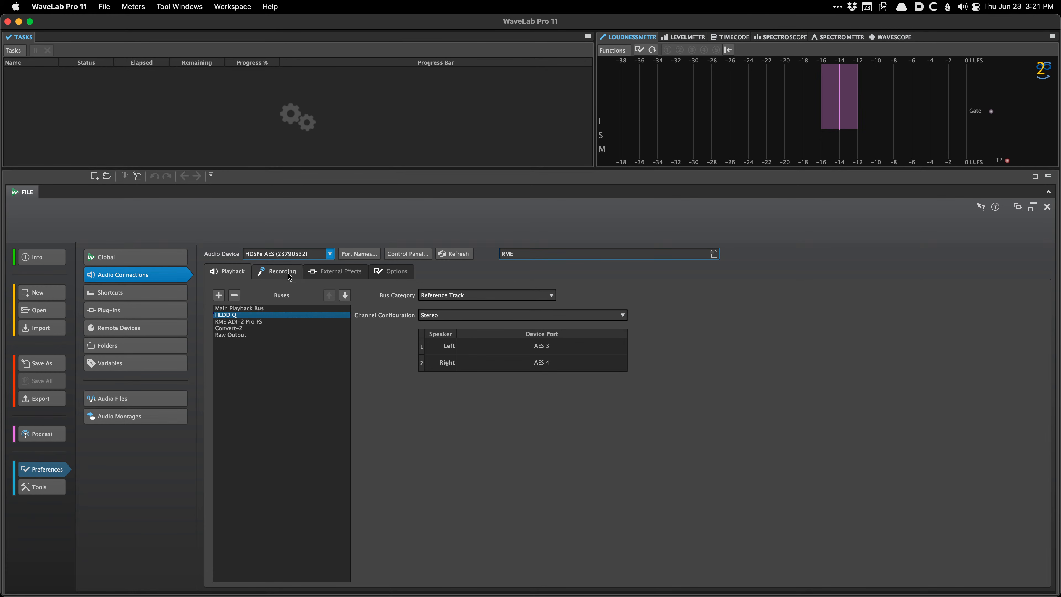
Examine the device port choices for the left speaker of HEDD Q and of Main Playback Bus, keeping the current assignments.
left_click(538, 345)
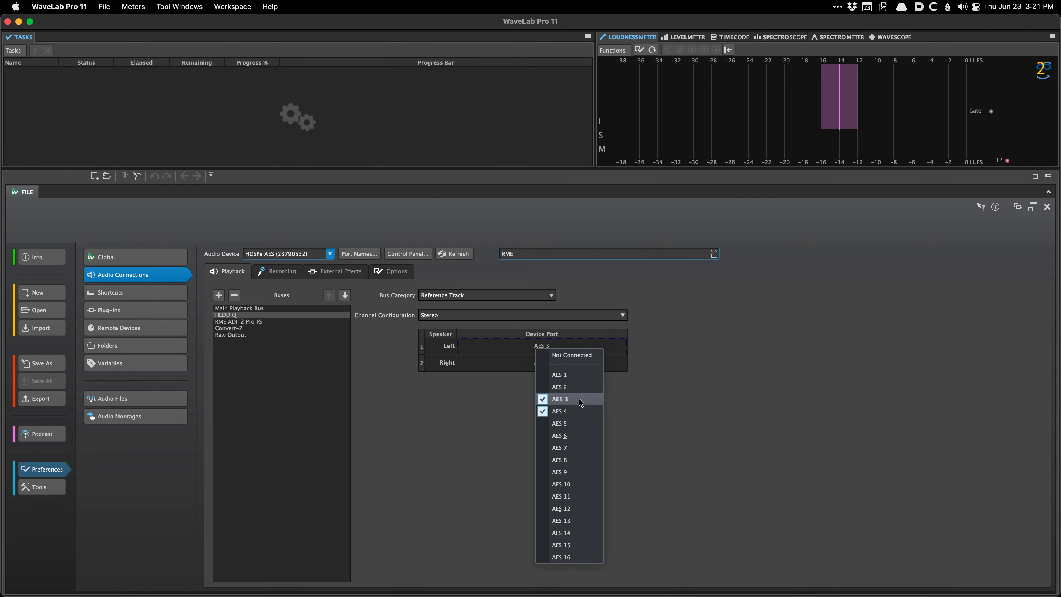
left_click(625, 412)
left_click(250, 308)
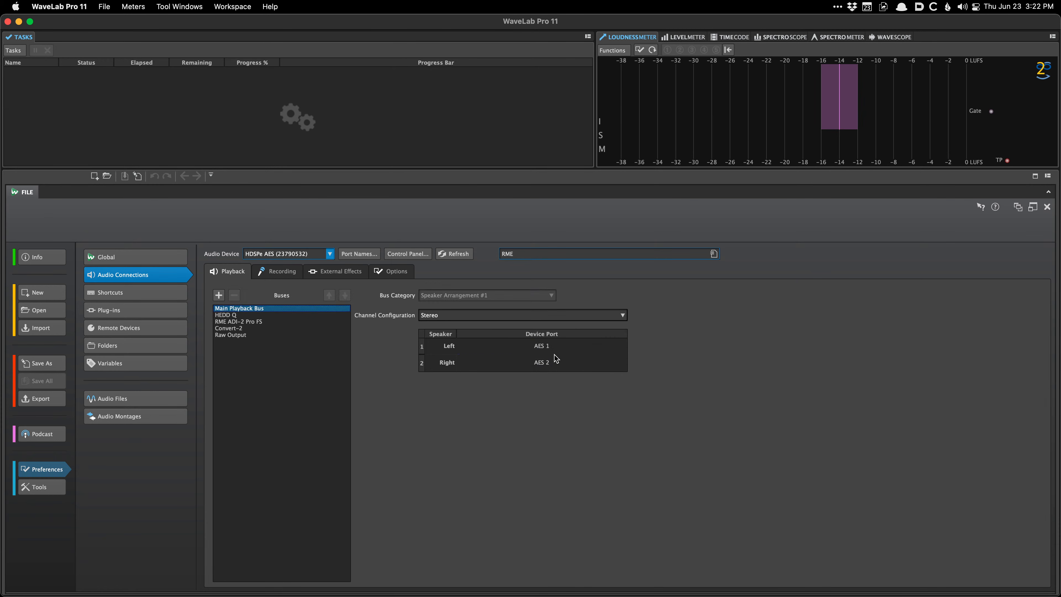
left_click(548, 346)
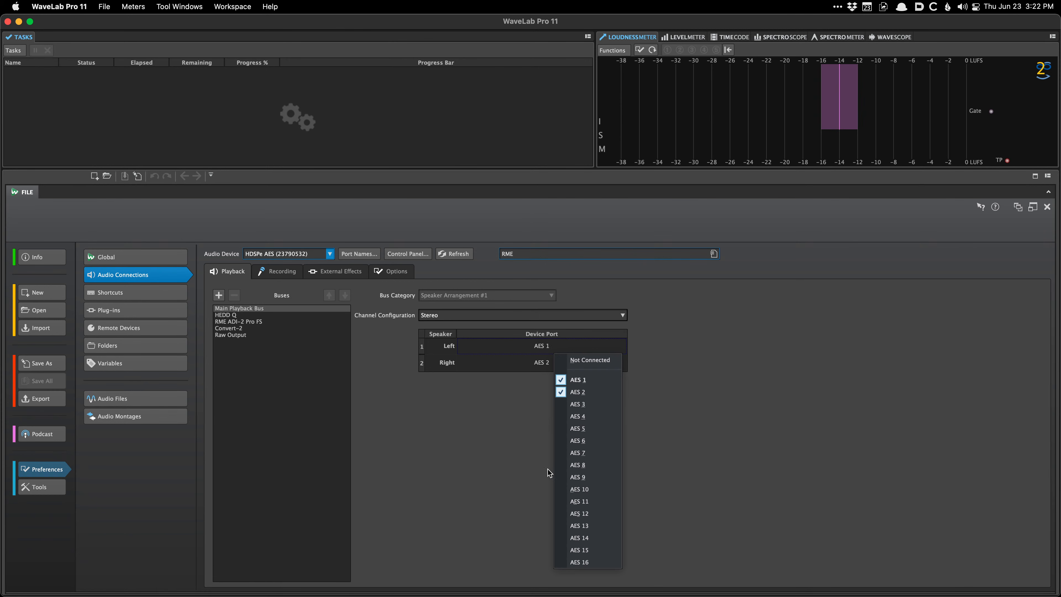
left_click(537, 459)
Show the Recording buses and step through them to compare their device ports, ending on Neve MBC.
left_click(292, 278)
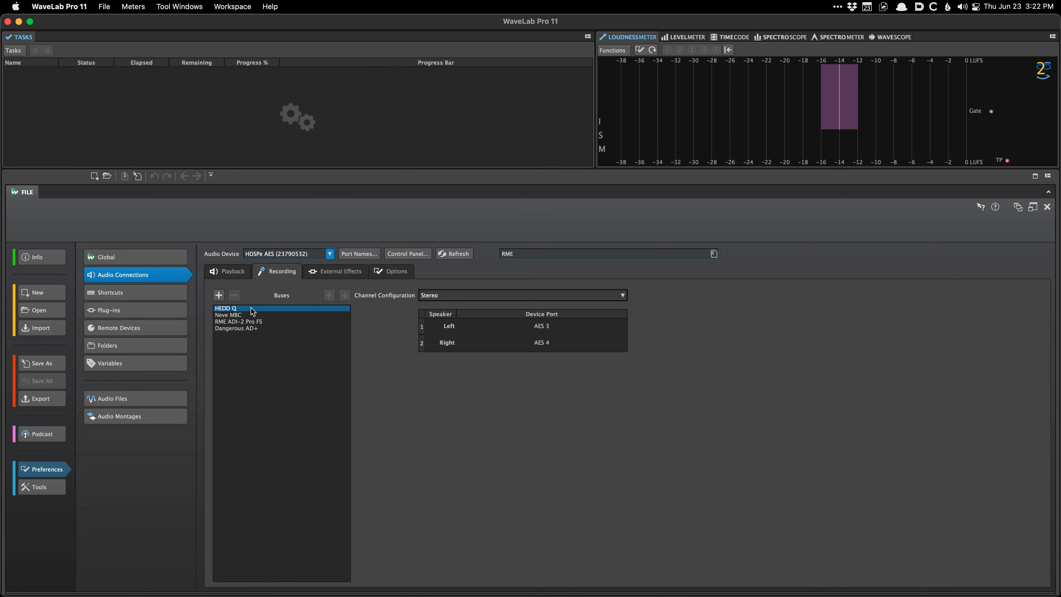
key("Down")
key("Up")
key("Down")
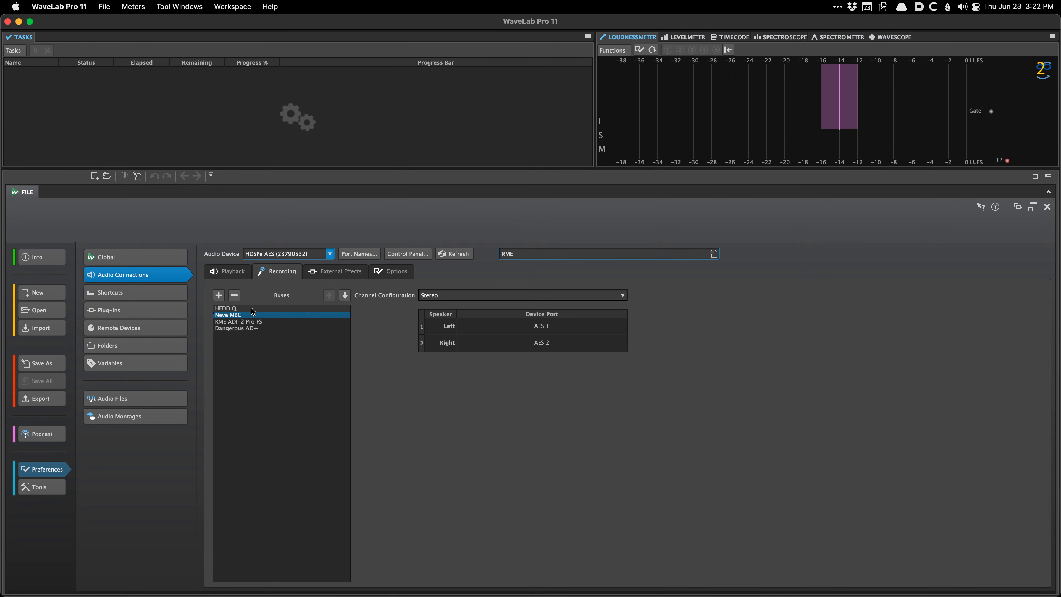
key("Down")
key("Down")
key("Up")
key("Up")
key("Up")
key("Down")
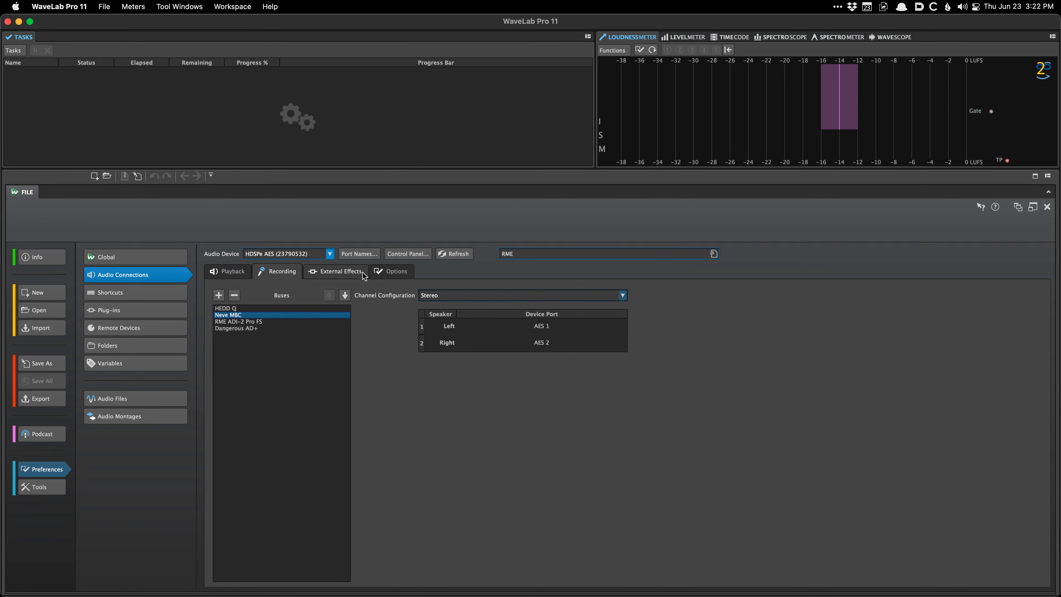
View the External Effects settings and the audio connection Options, including the available ASIO-Guard values.
left_click(329, 275)
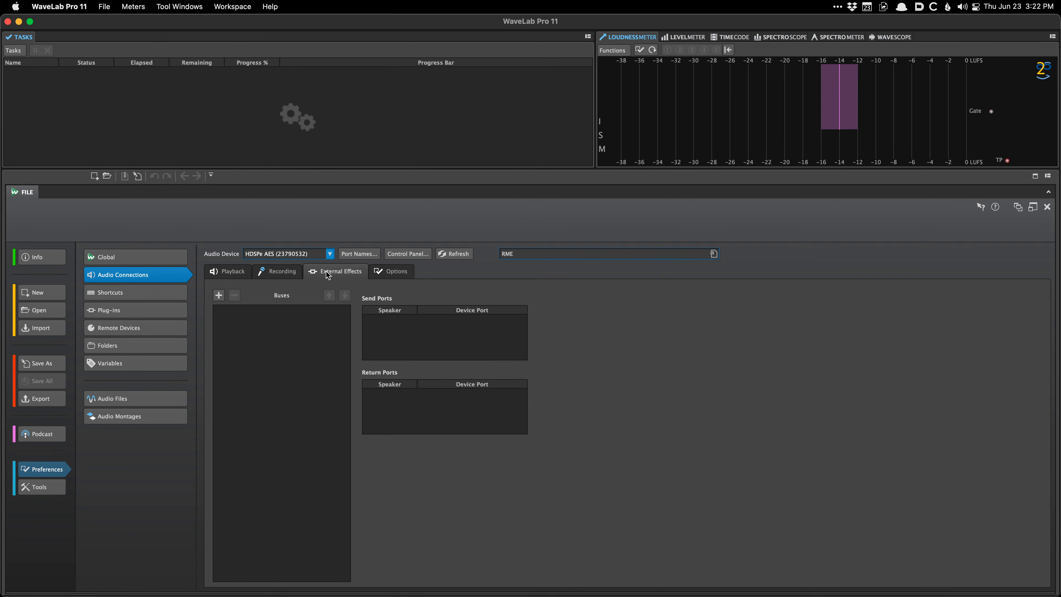
left_click(398, 270)
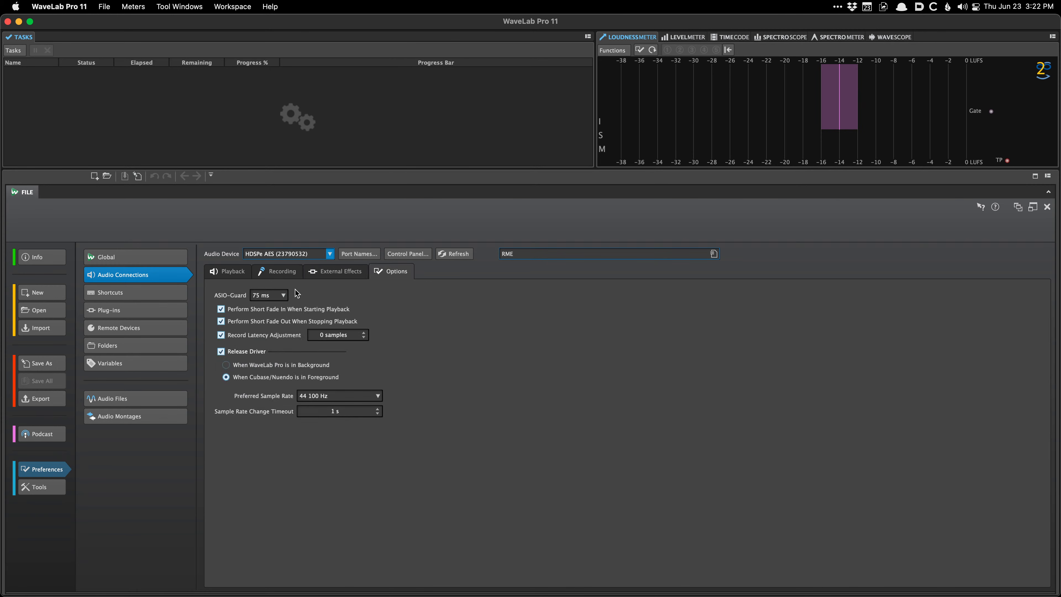
left_click(280, 295)
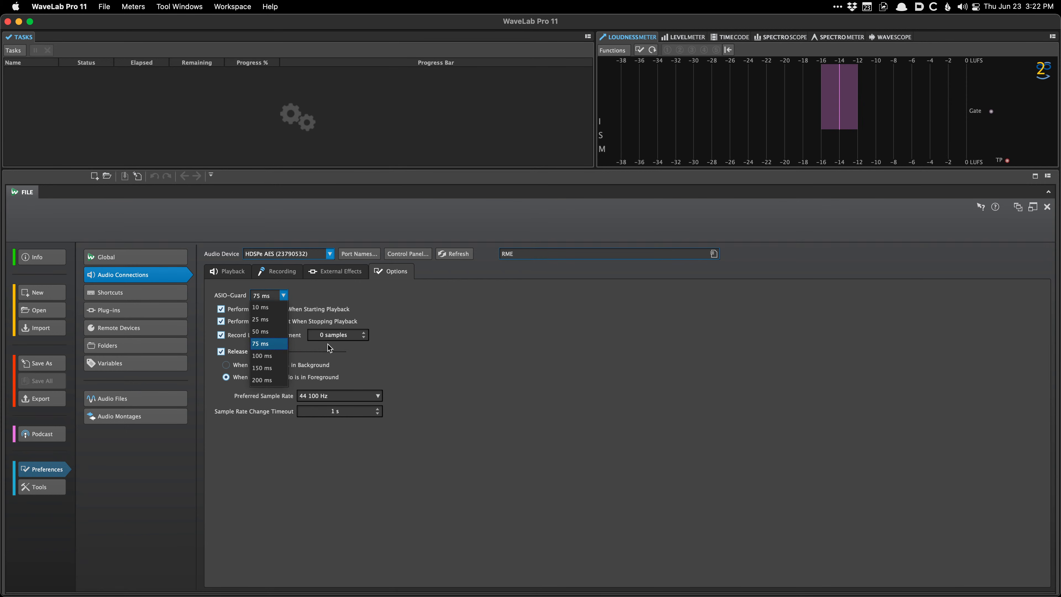
left_click(430, 329)
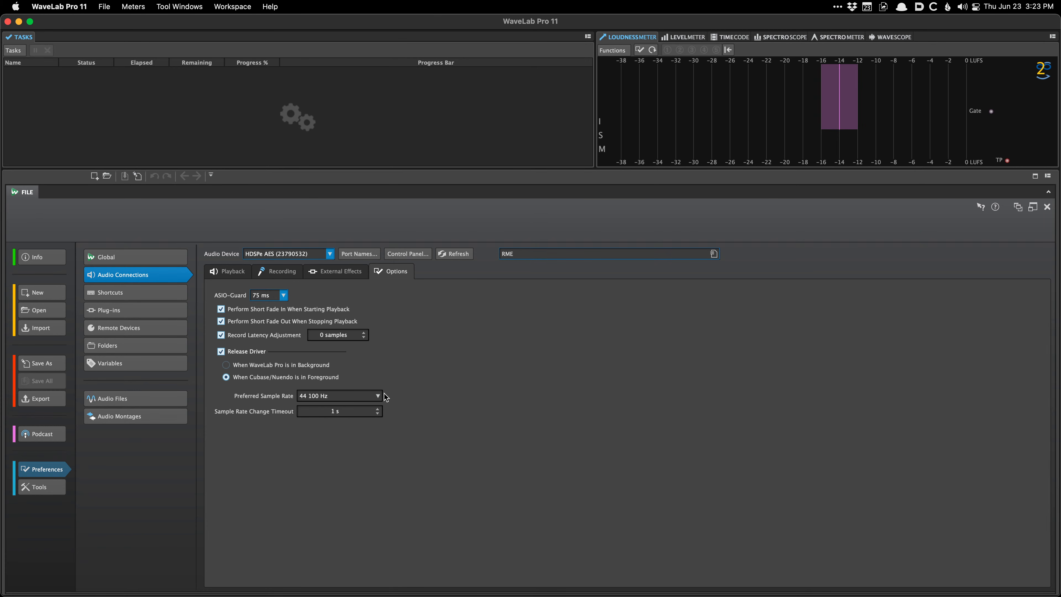
Return to the Playback buses and examine the available audio devices, keeping HDSPe AES selected.
left_click(231, 278)
left_click(256, 256)
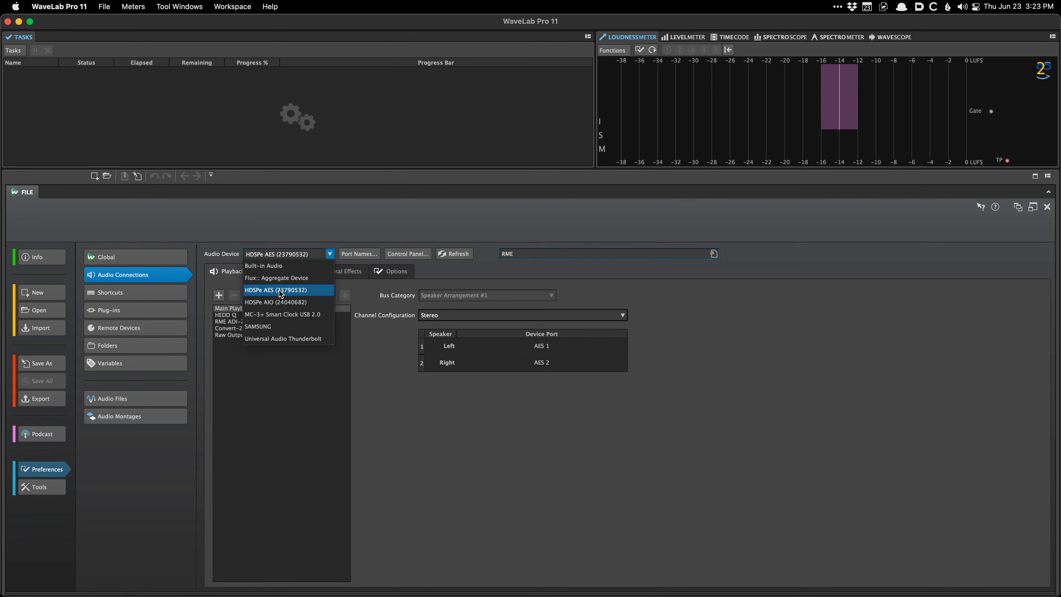
left_click(266, 206)
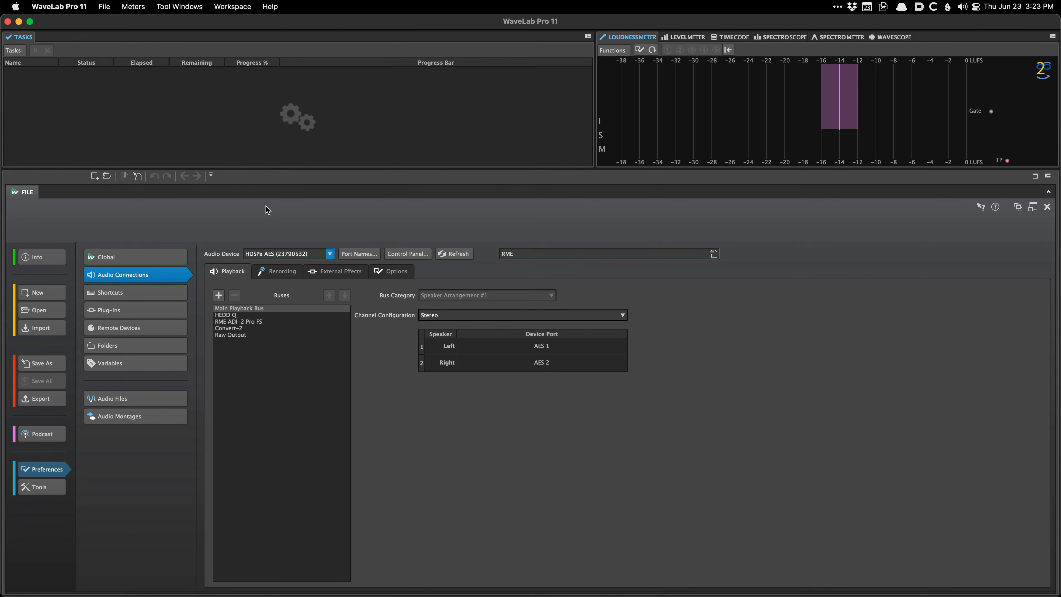
left_click(255, 253)
left_click(210, 238)
left_click(253, 255)
left_click(188, 249)
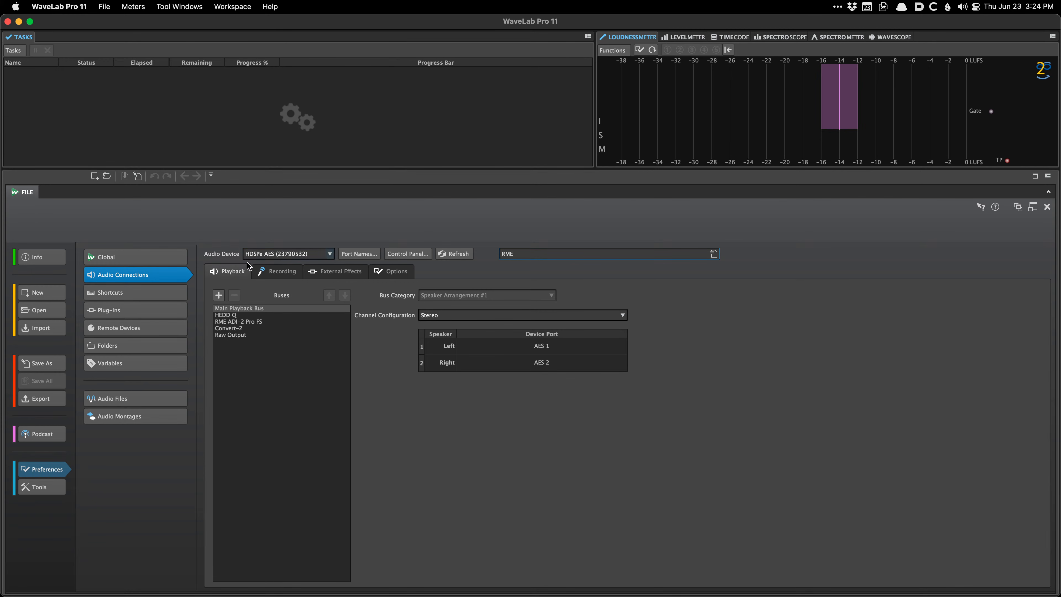
Show the Shortcuts preferences and open the recent audio montage Grunge Lite_ 2496 DIGITAL MASTER V1.
left_click(164, 292)
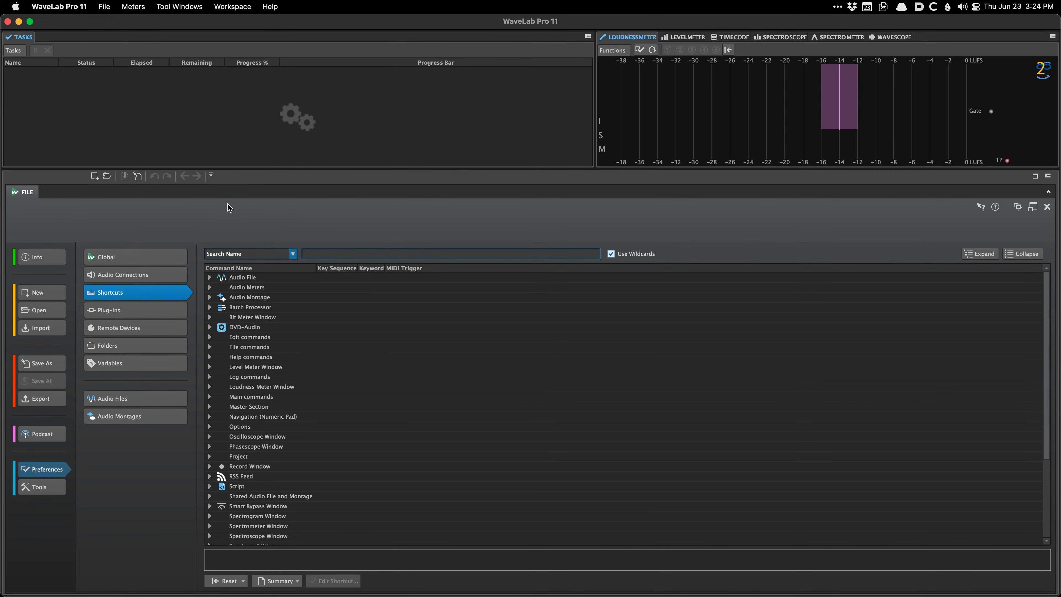
right_click(232, 189)
mouse_move(252, 206)
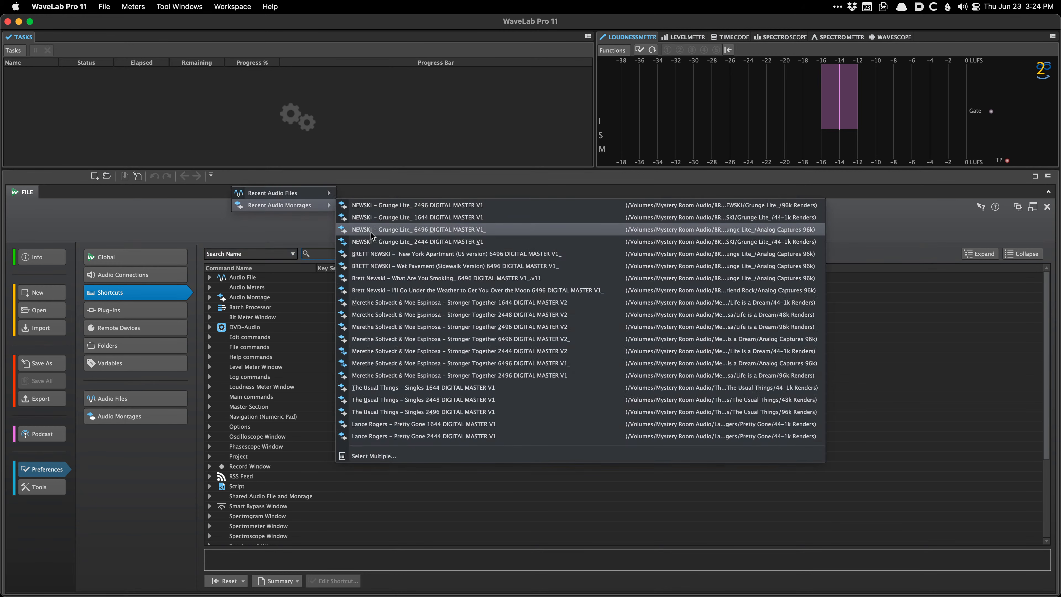
left_click(379, 208)
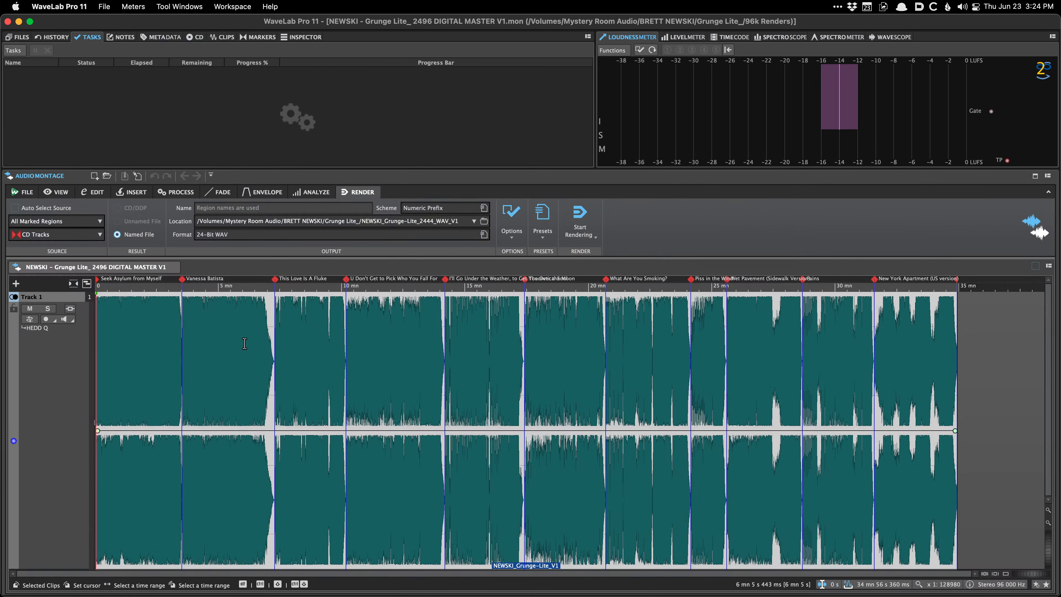
Demonstrate the zoom shortcuts by zooming the montage waveform in and back out from its start.
key("Up")
key("Up")
key("Up")
key("Up")
key("Up")
key("Up")
key("Up")
key("Up")
key("Up")
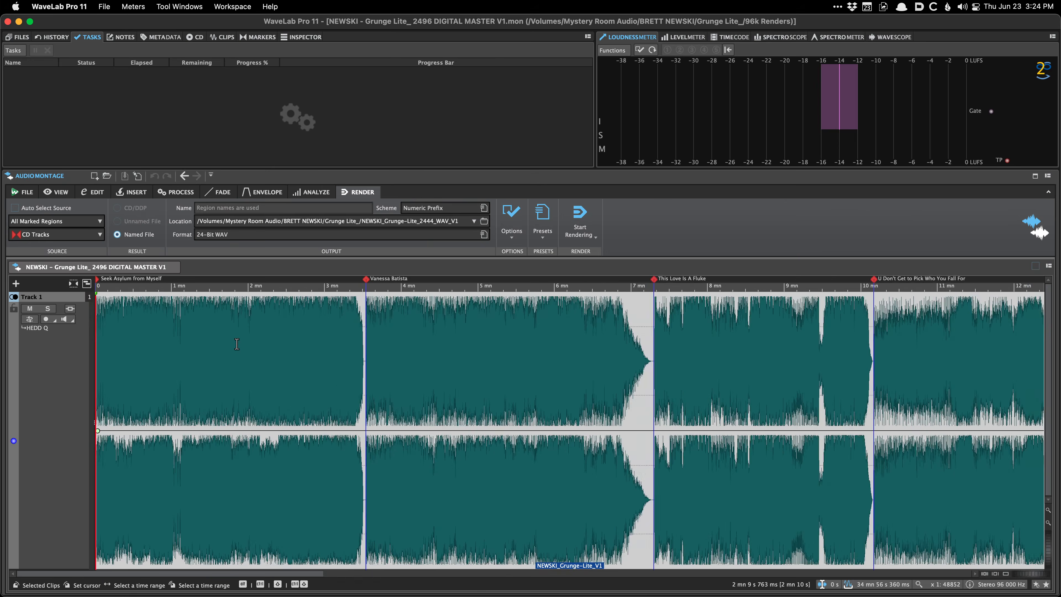
key("Down")
key("Down")
key("Down")
key("Down")
key("Down")
key("Down")
key("Down")
key("Down")
key("Down")
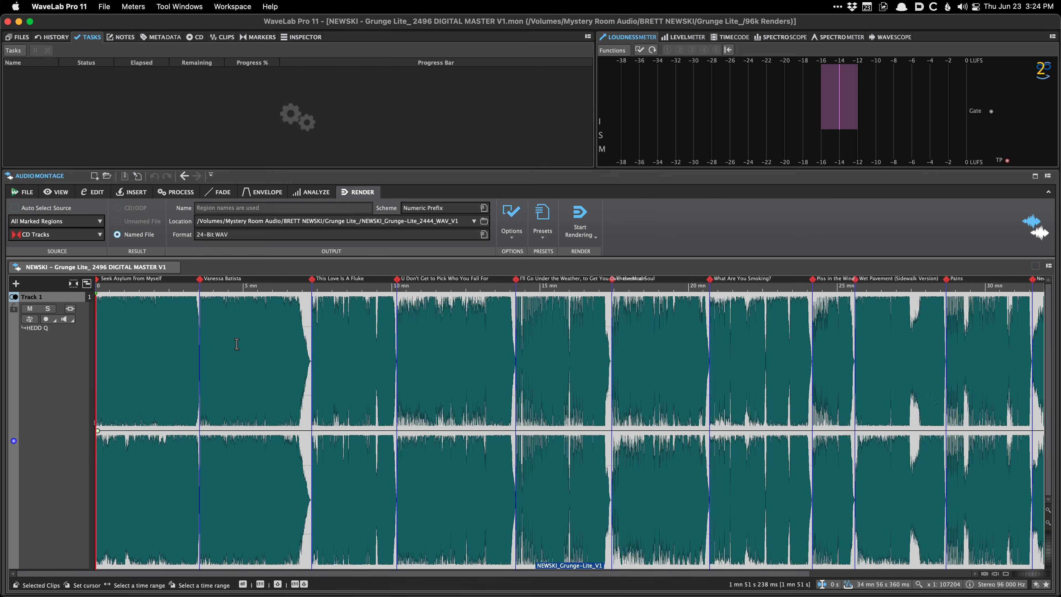
Zoom in and out around a cursor position in the montage's second song, and close the montage.
left_click(221, 345)
key("Up")
key("Up")
key("Up")
key("Up")
key("Up")
key("Up")
key("Up")
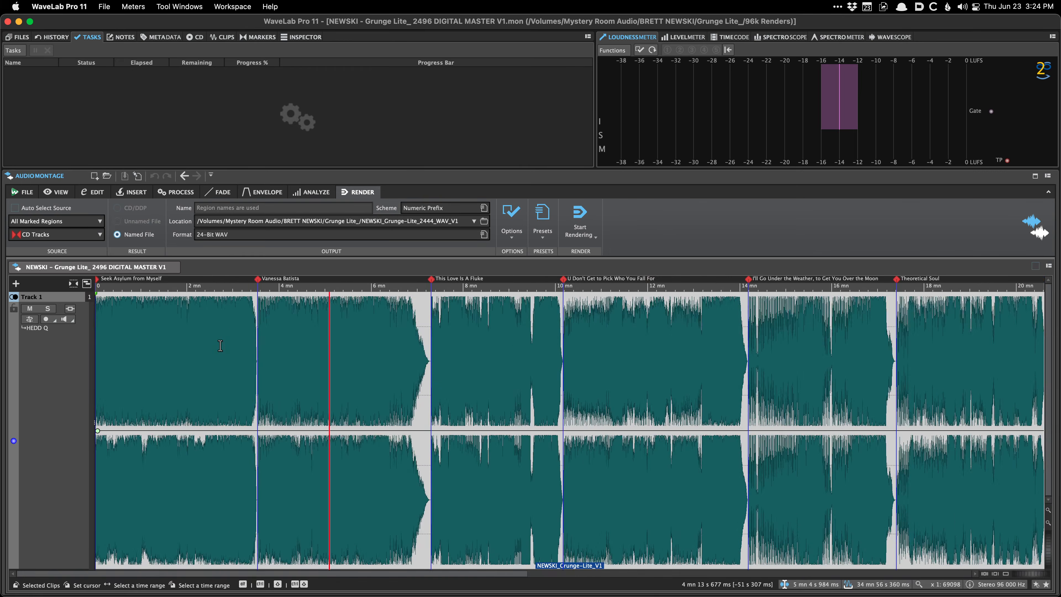
key("Up")
key("Up")
key("Up")
key("Up")
key("Down")
key("Down")
key("Down")
key("Down")
key("Down")
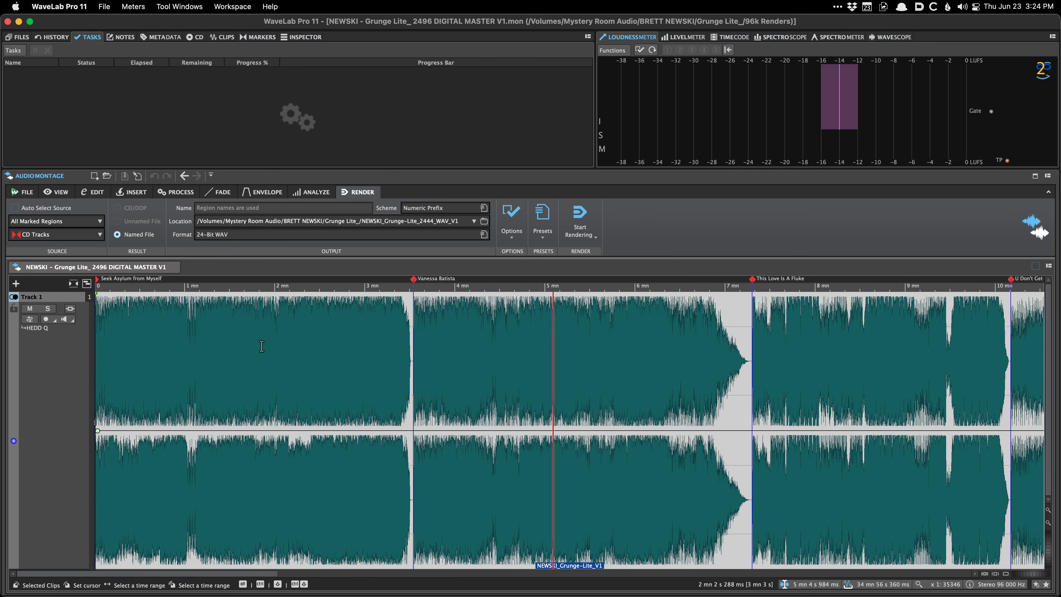
key("Down")
key("Down")
key("Down")
key("Down")
key("Down")
key("Down")
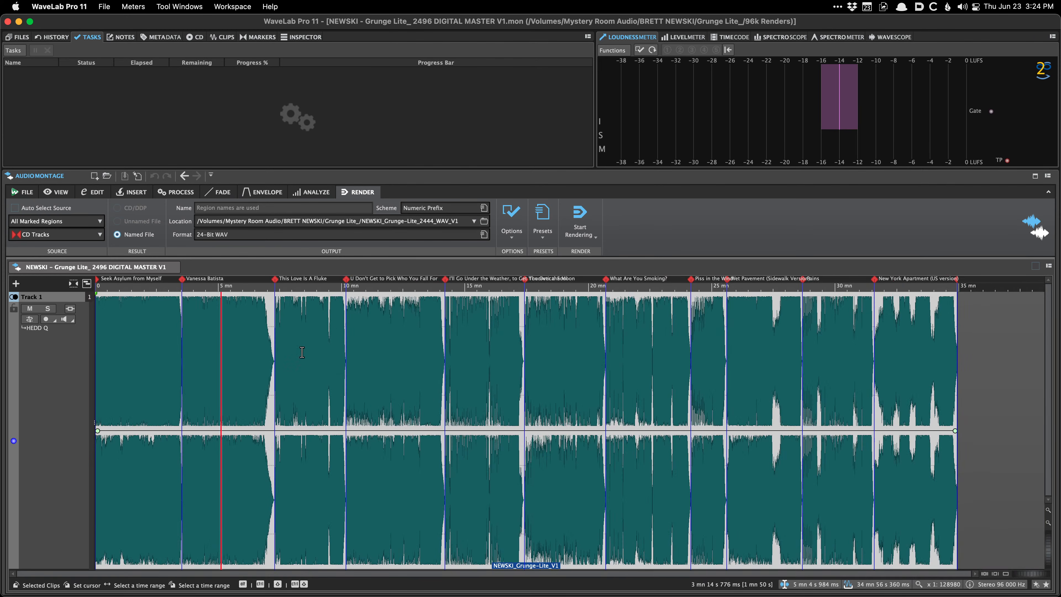
scroll(302, 353, "up", 10)
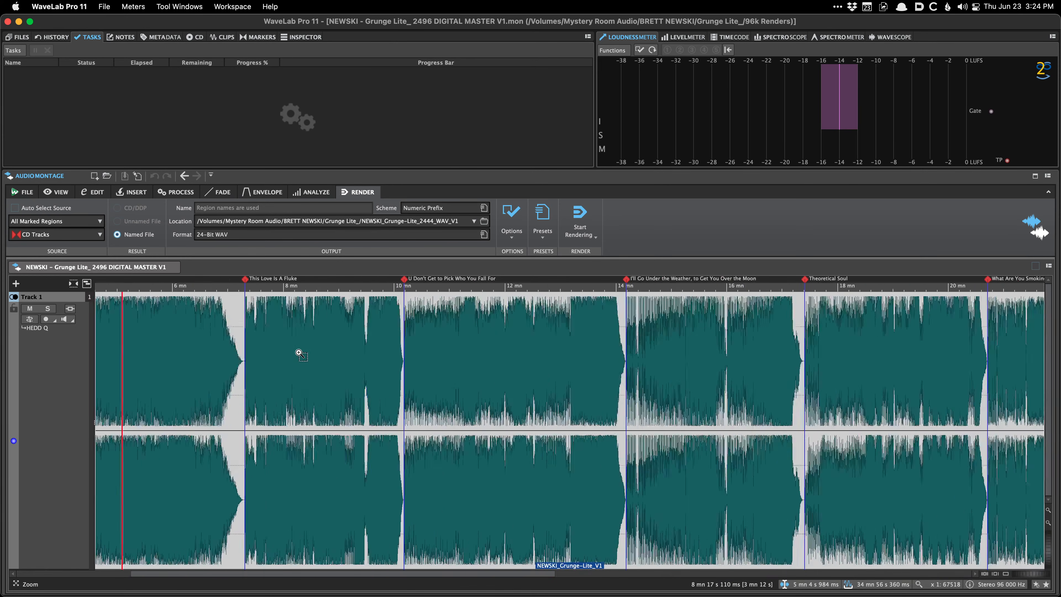
scroll(176, 308, "down", 10)
left_click(172, 267)
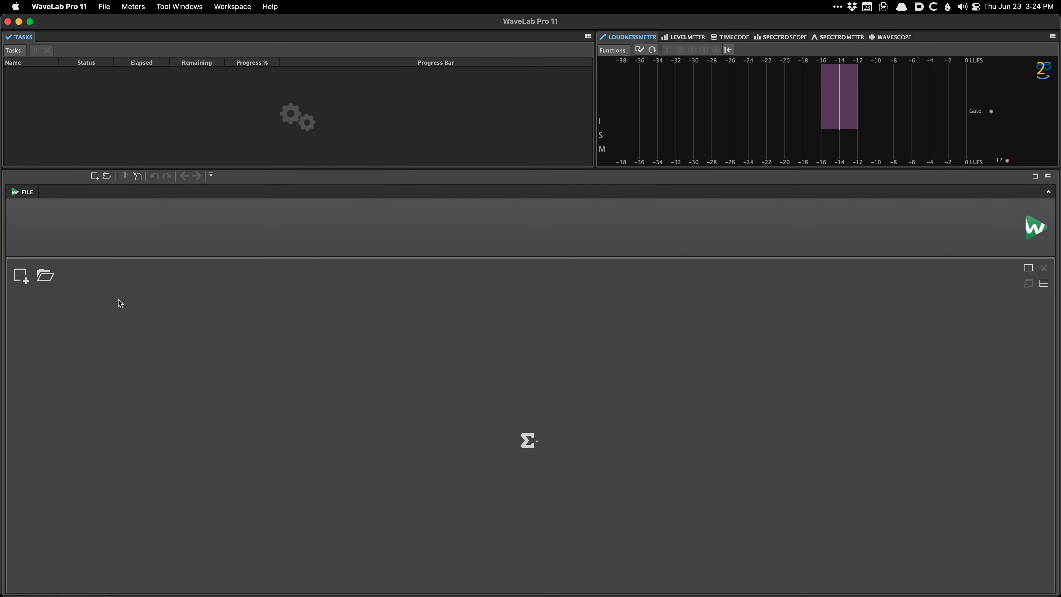
Reopen the Shortcuts preferences and search the command names for "Copy".
key("super+comma")
left_click(167, 292)
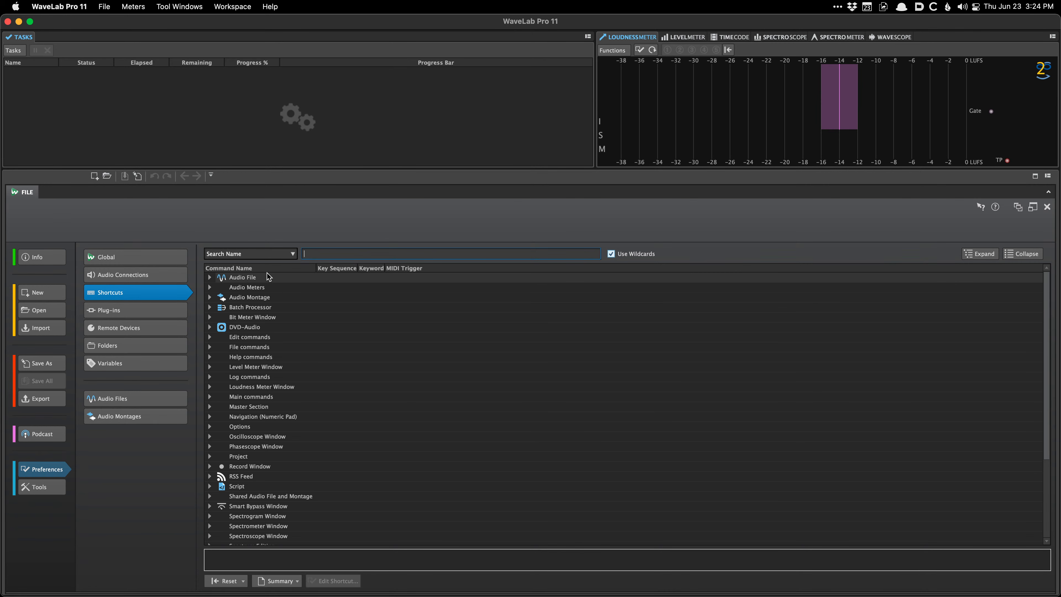
type("Copy")
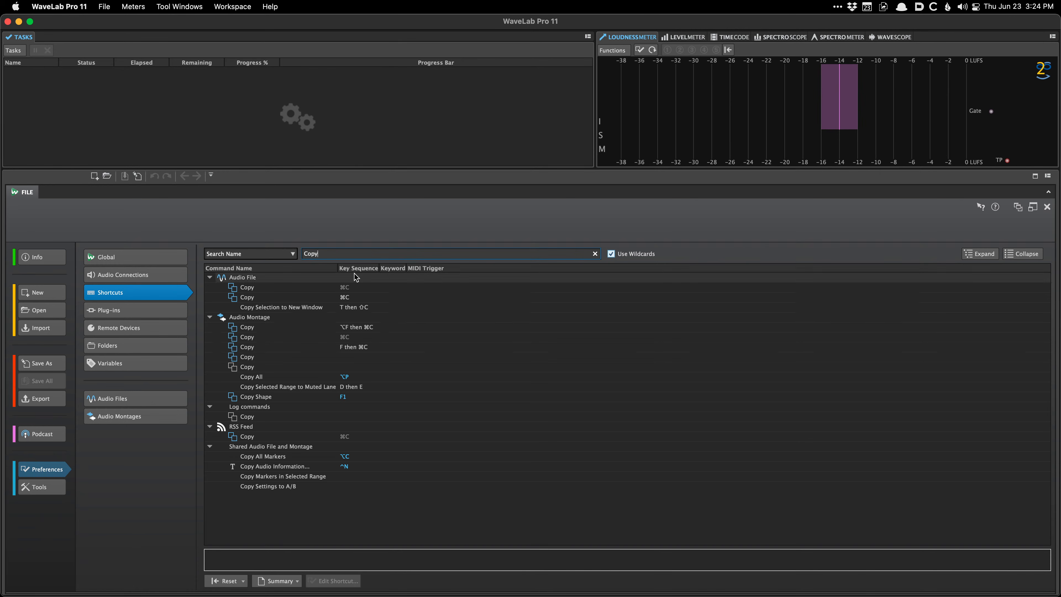
Search the shortcut commands for "CD Wi" and view the shortcut definition of the CD Wizard command.
double_click(346, 254)
type("CD Wi")
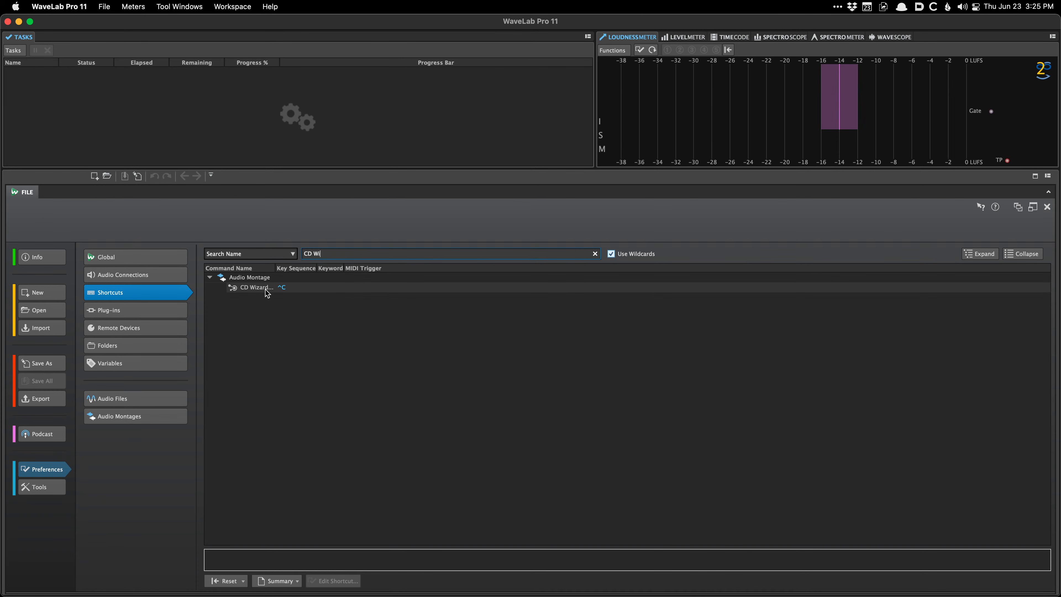
double_click(285, 291)
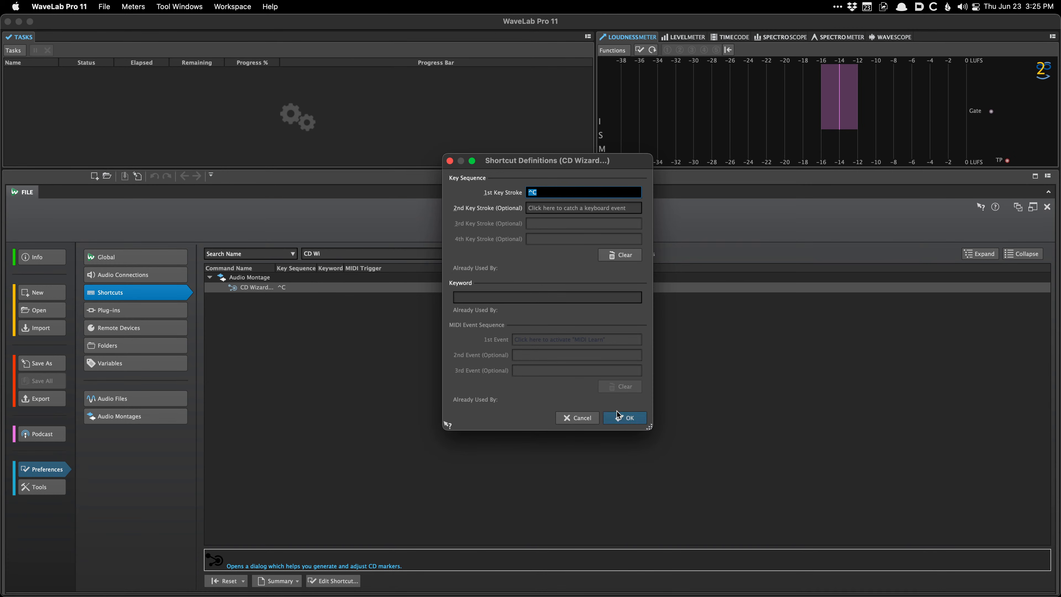
left_click(622, 418)
Search the shortcut command names for "Move M".
left_click(339, 250)
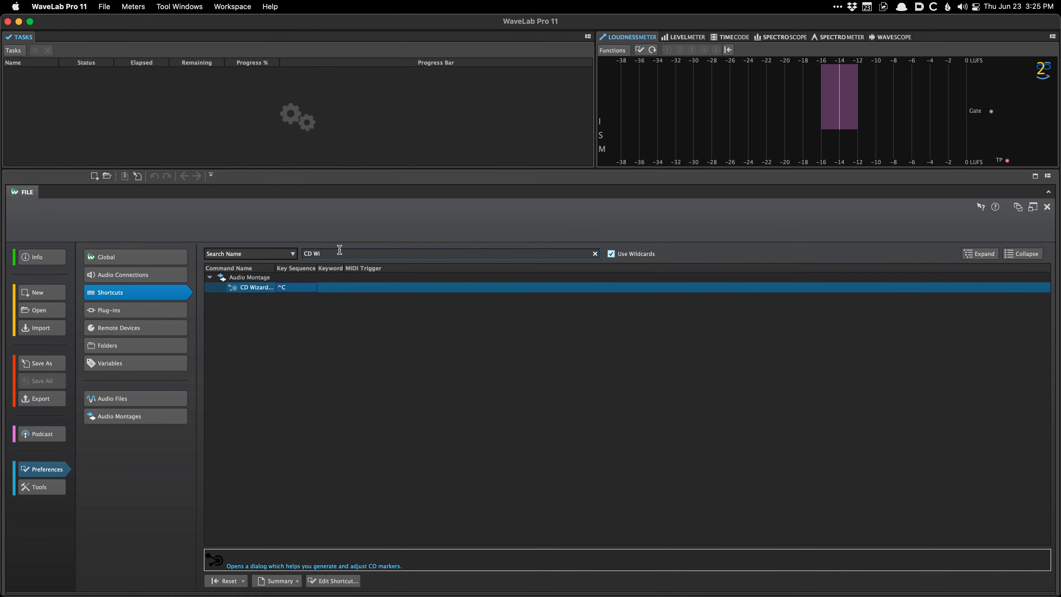
key("super+a")
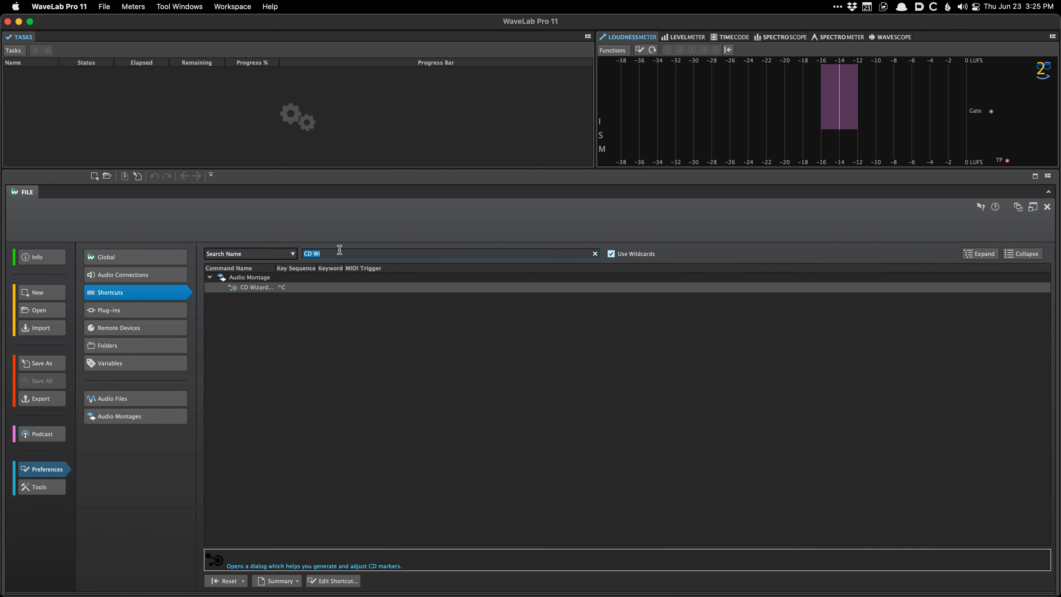
type("Move M")
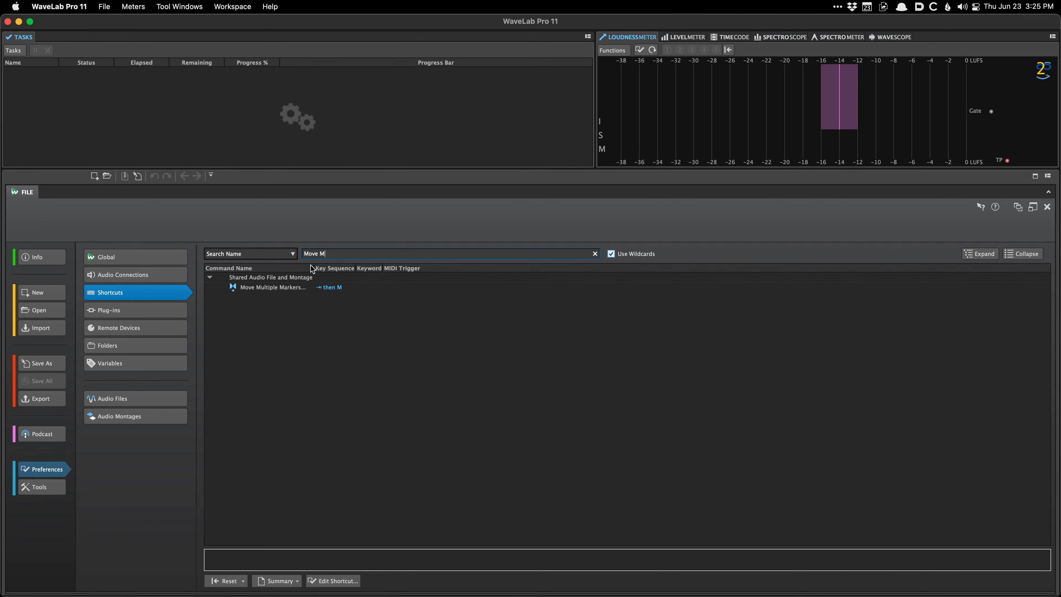
Clear the command search and browse the Audio File commands, including the shortcut for the 192k Album.mon template.
key("BackSpace")
key("BackSpace")
key("BackSpace")
key("BackSpace")
key("BackSpace")
key("BackSpace")
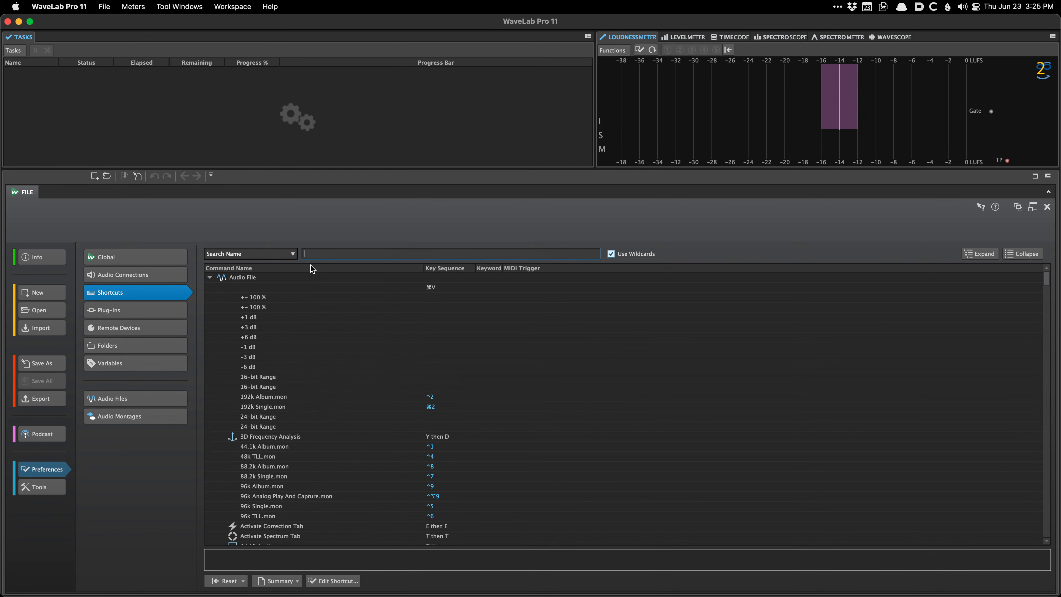
left_click(271, 359)
left_click(279, 398)
scroll(279, 399, "down", 4)
scroll(267, 389, "up", 3)
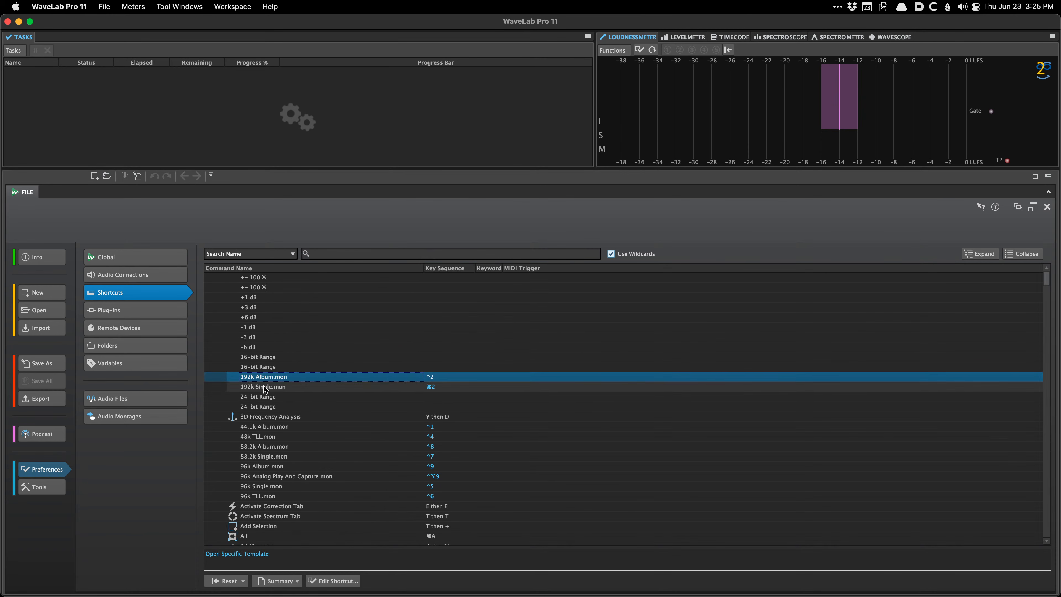
left_click(134, 292)
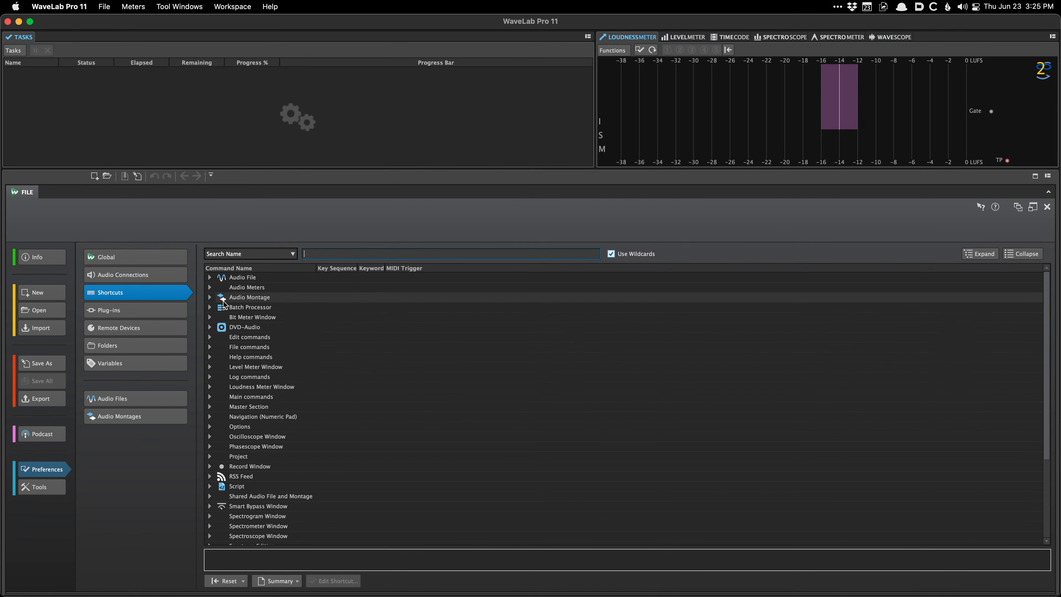
Switch to Path Finder and show the KeyShortcuts.dat file in WaveLab Pro 11's Preferences folder.
left_click(28, 585)
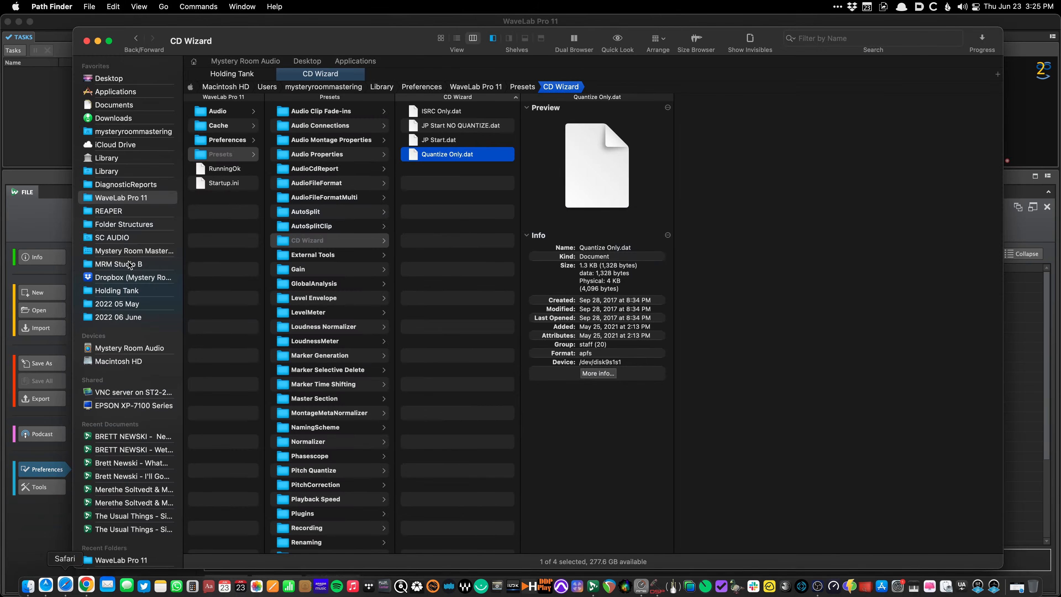
left_click(235, 127)
left_click(255, 139)
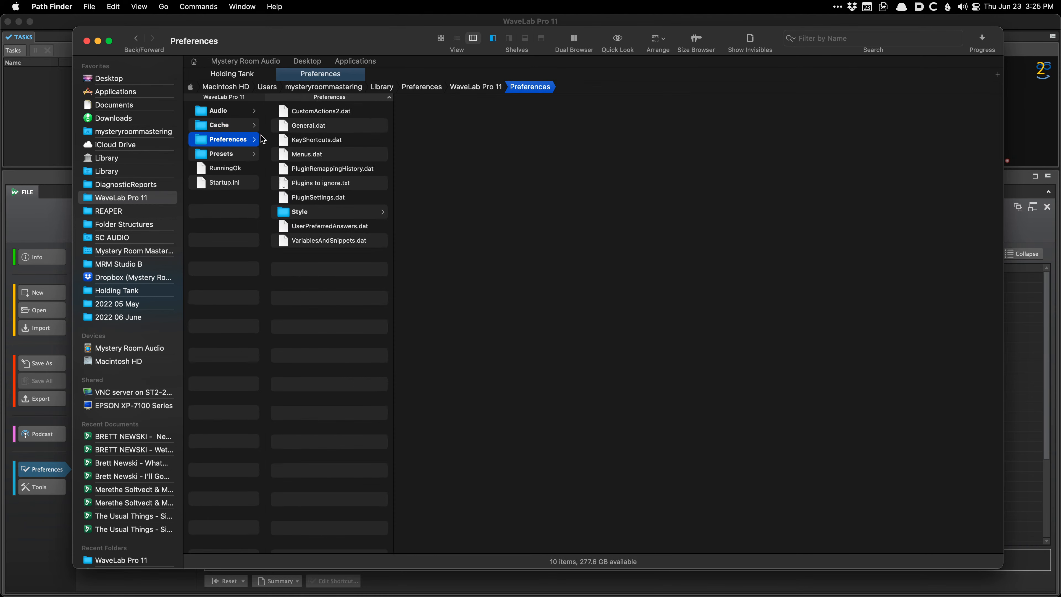
left_click(352, 143)
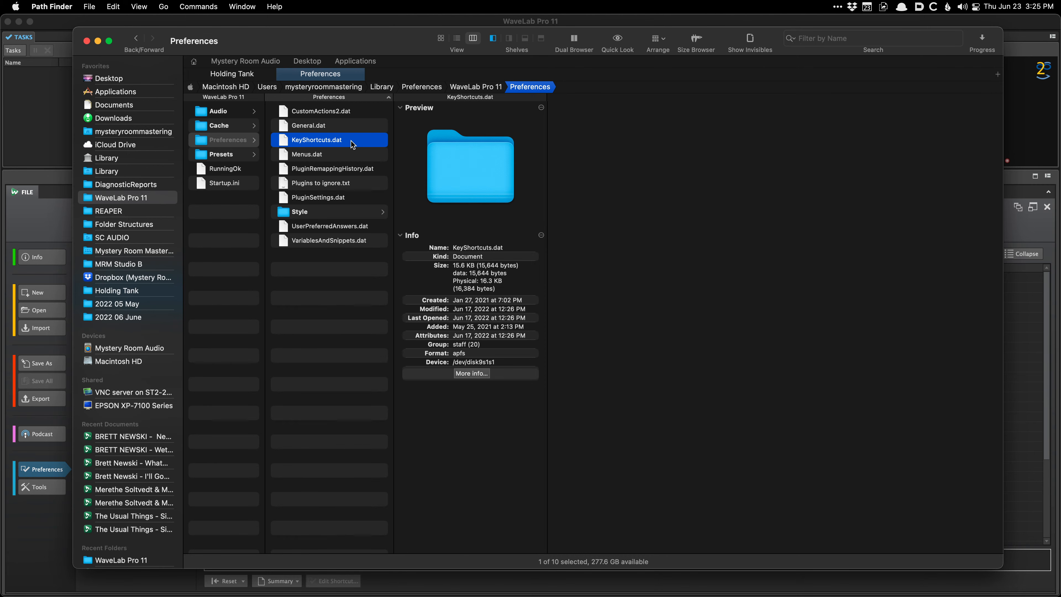
Return to WaveLab Pro 11, search the shortcut names for "CD W", and review the available search criteria before closing the preferences.
key("super+Tab")
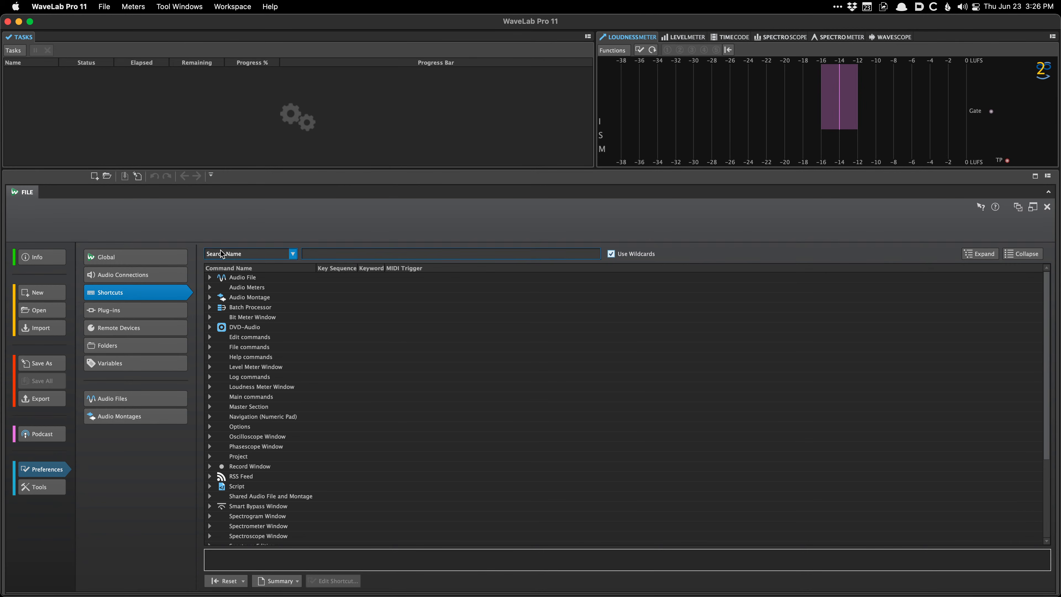
left_click(238, 254)
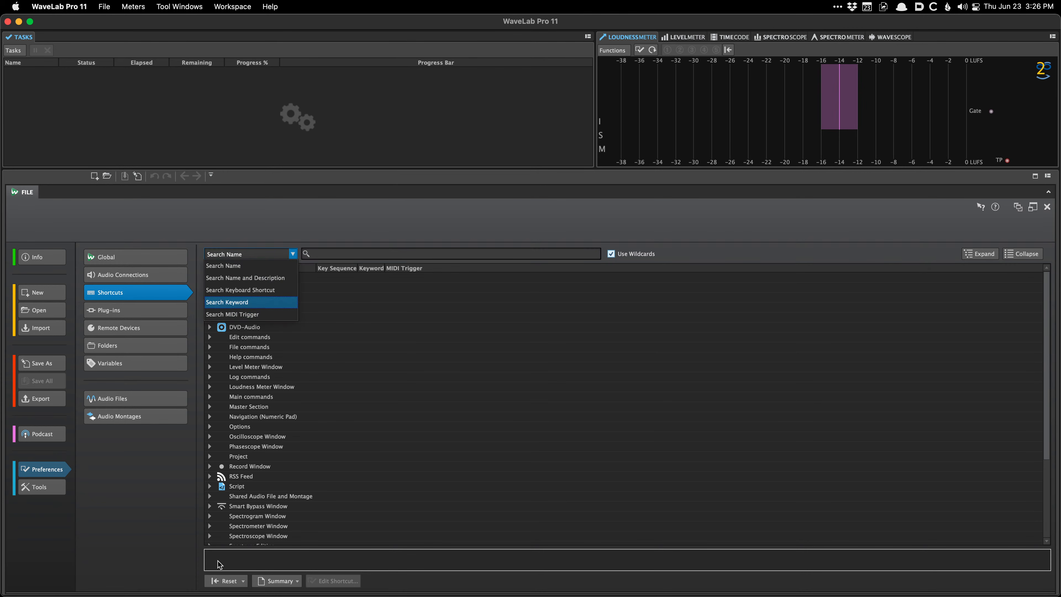
left_click(304, 334)
left_click(325, 251)
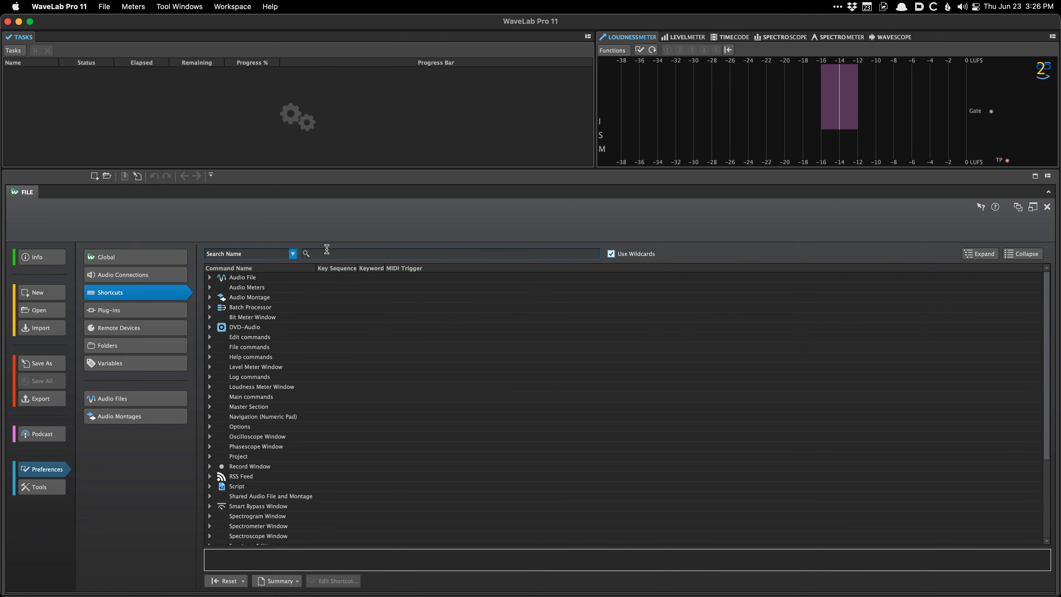
type("CD W")
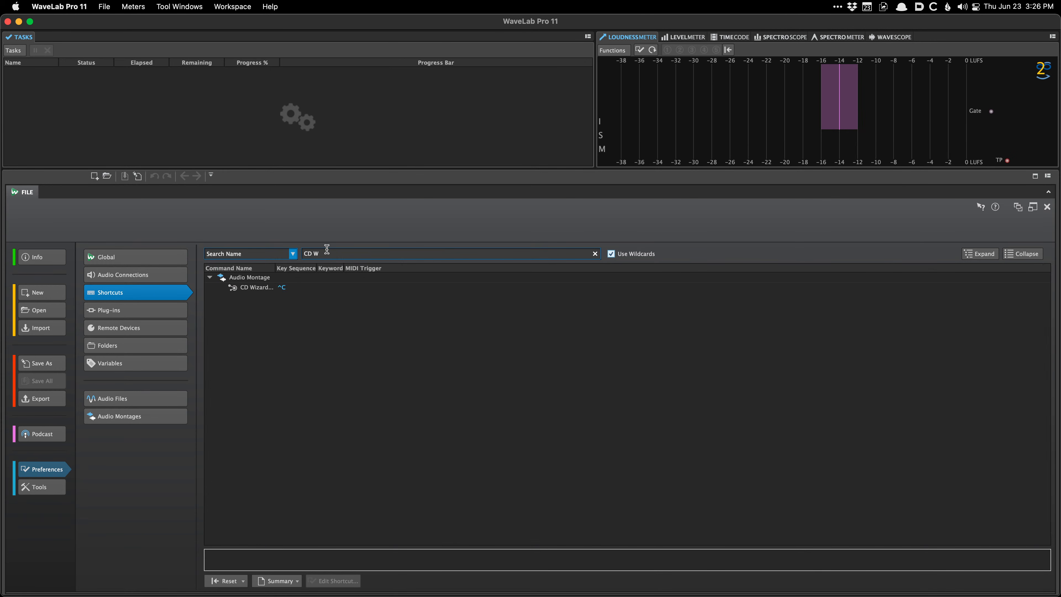
left_click(261, 287)
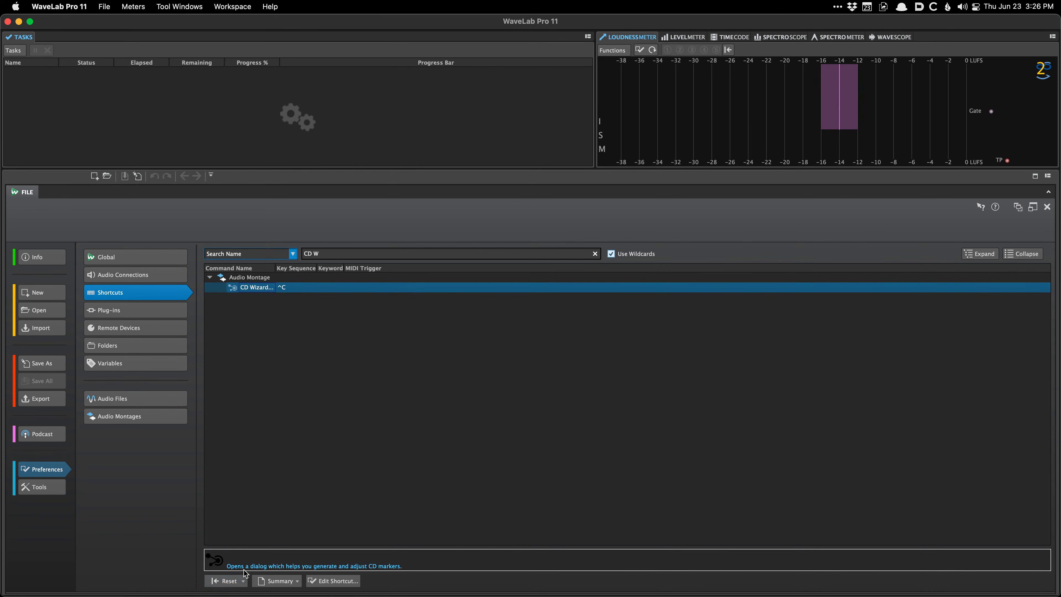
left_click(245, 254)
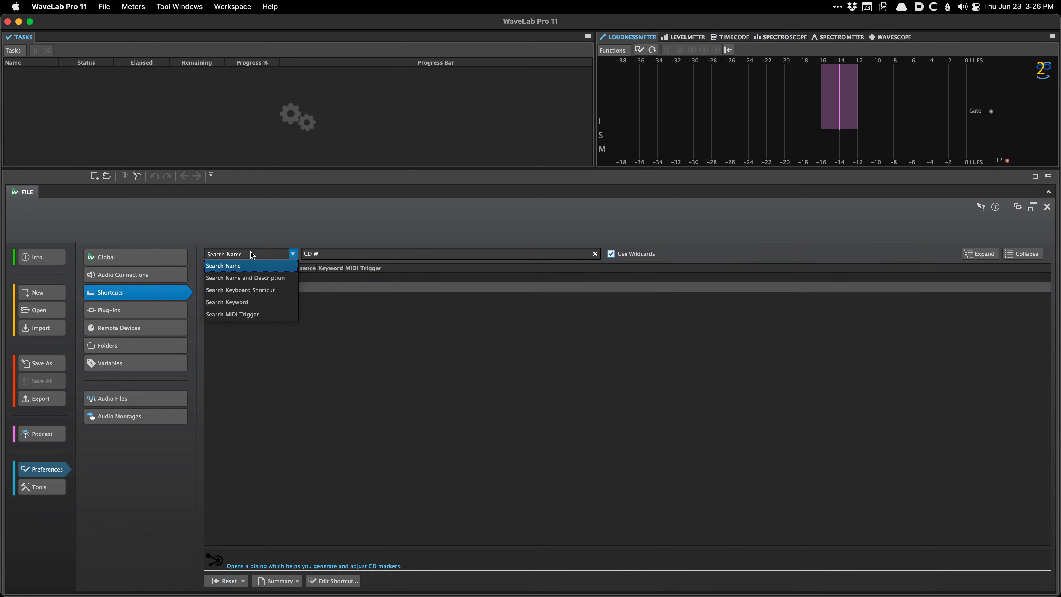
left_click(252, 266)
key("Escape")
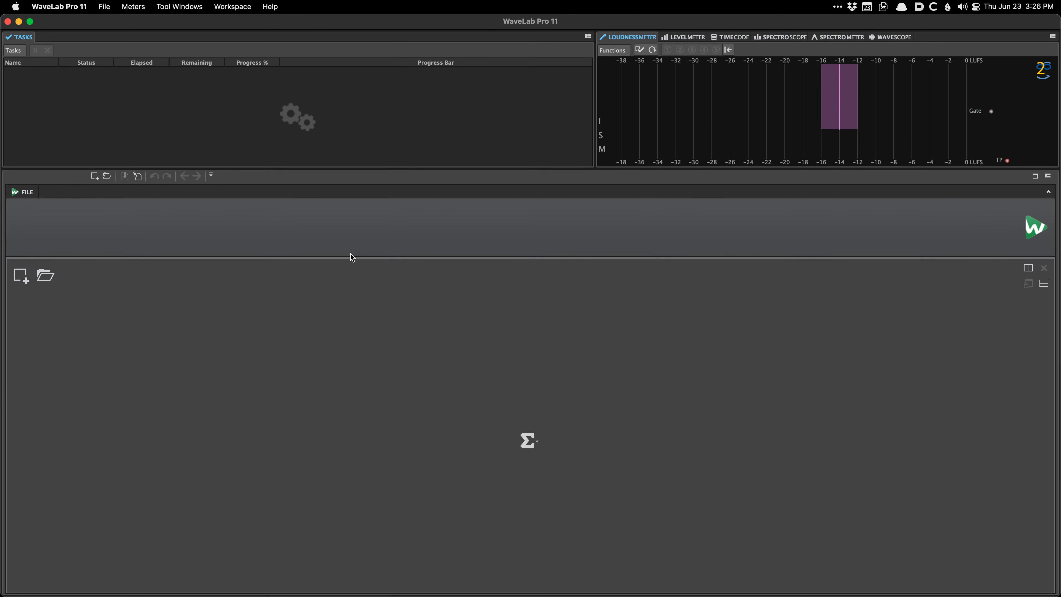
Clear the remaining command search in the Shortcuts preferences and close the preferences.
key("super+comma")
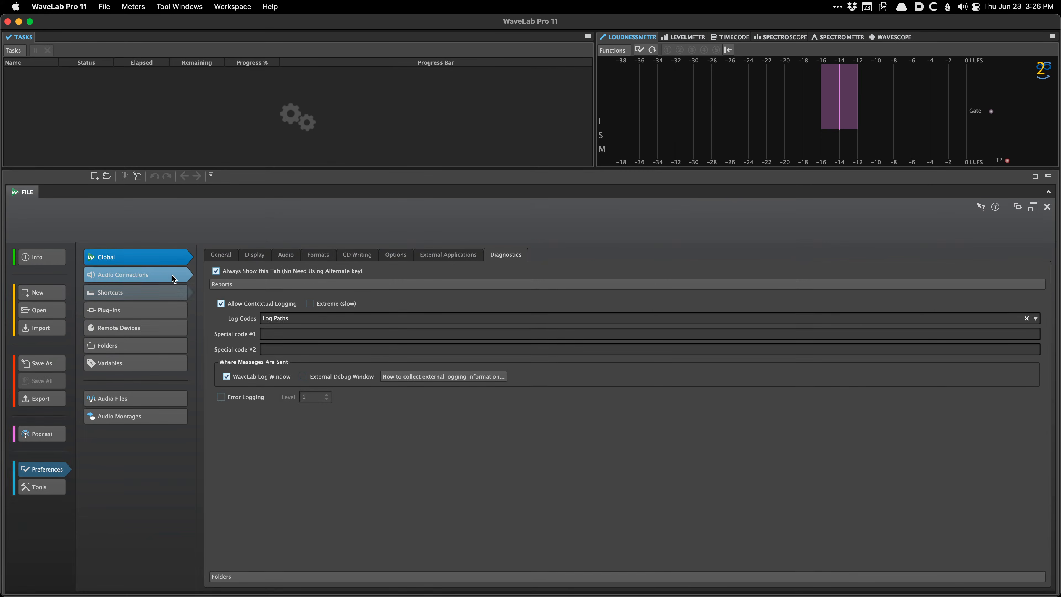
left_click(136, 275)
left_click(136, 292)
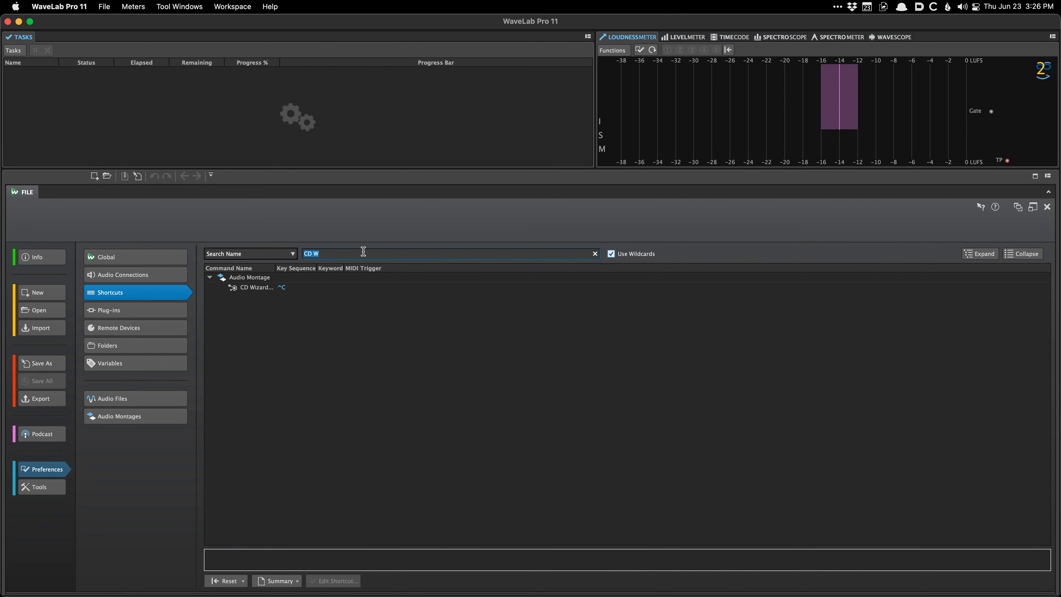
key("BackSpace")
key("Escape")
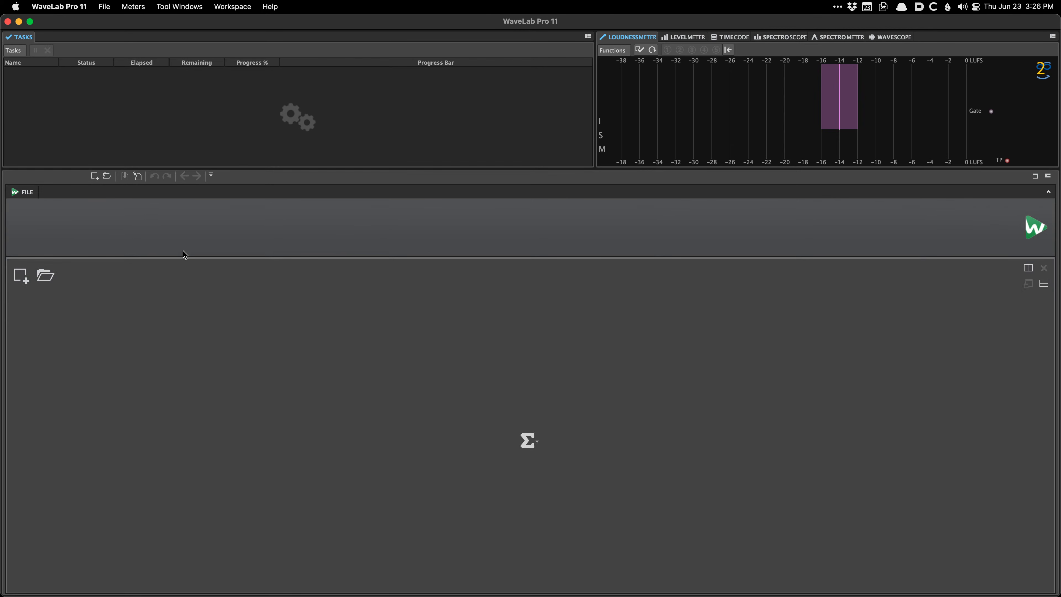
Open the general Plug-ins preferences and look through the list of plug-ins that are not loaded.
key("super+comma")
left_click(160, 309)
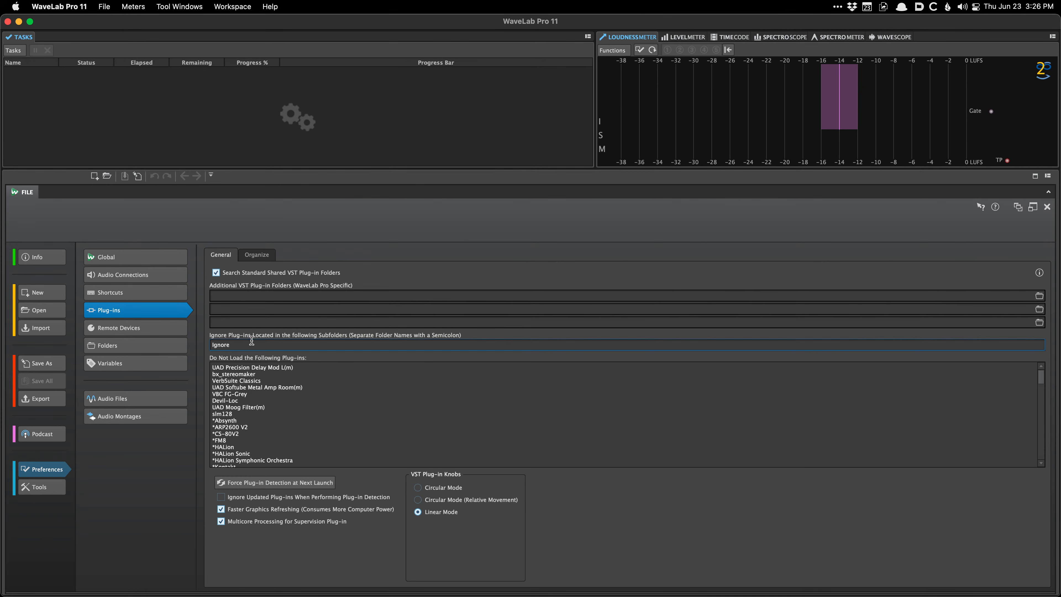
left_click(245, 307)
scroll(254, 377, "down", 5)
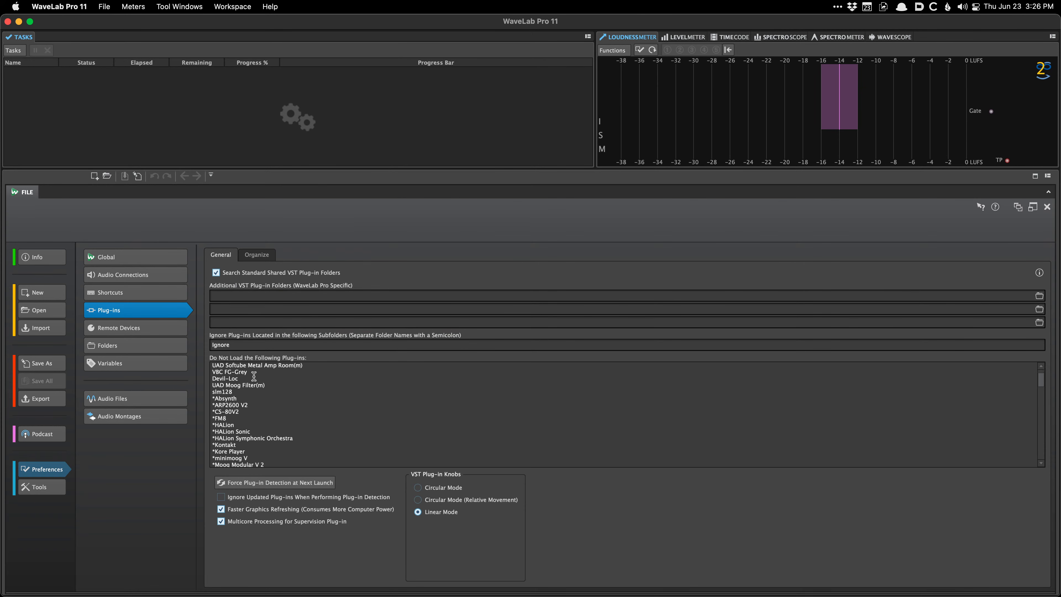
scroll(254, 376, "up", 5)
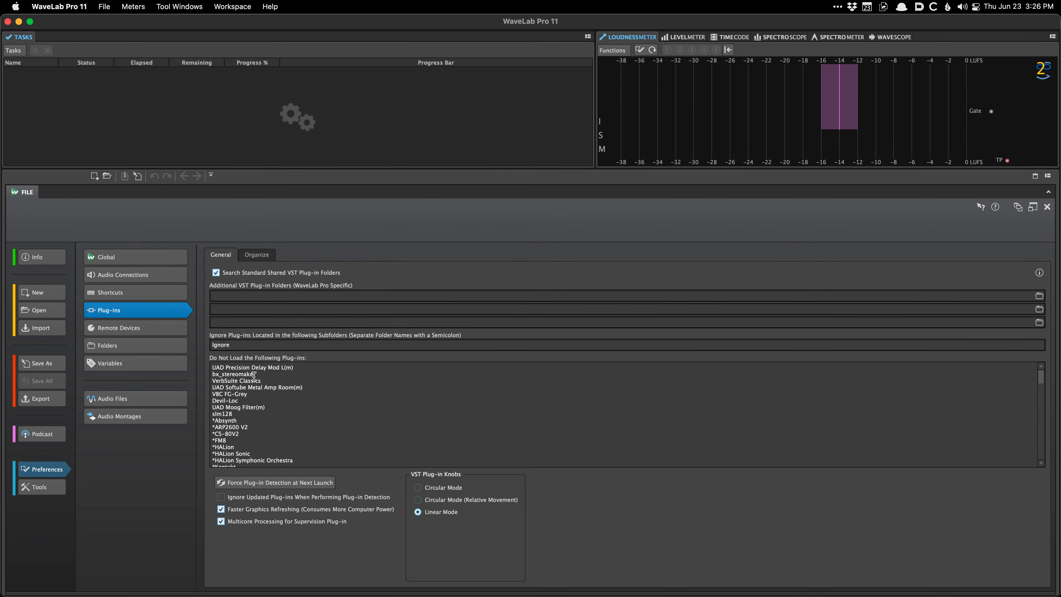
scroll(254, 375, "down", 4)
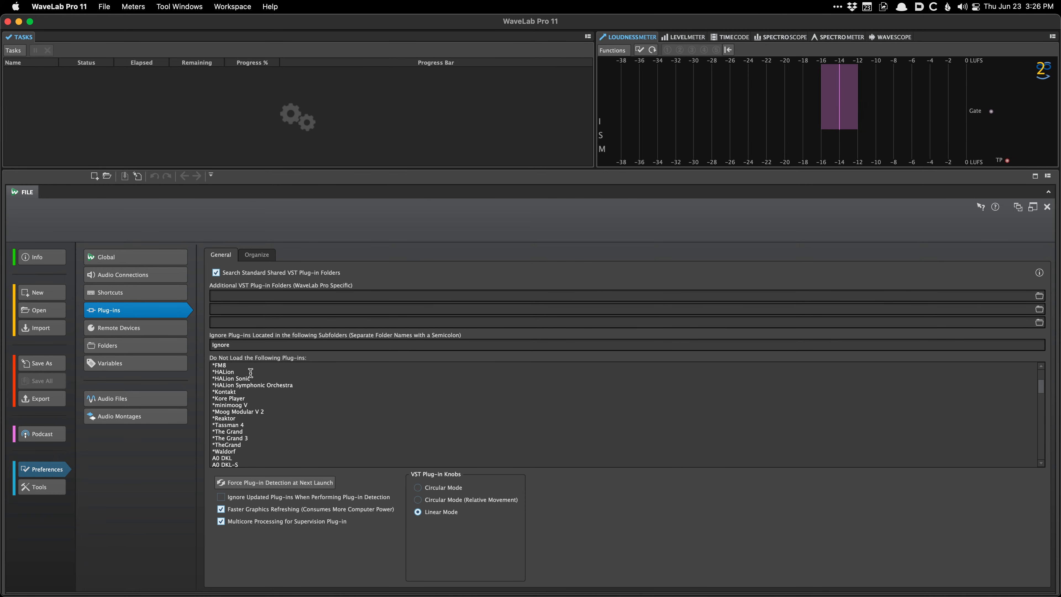
scroll(250, 372, "down", 3)
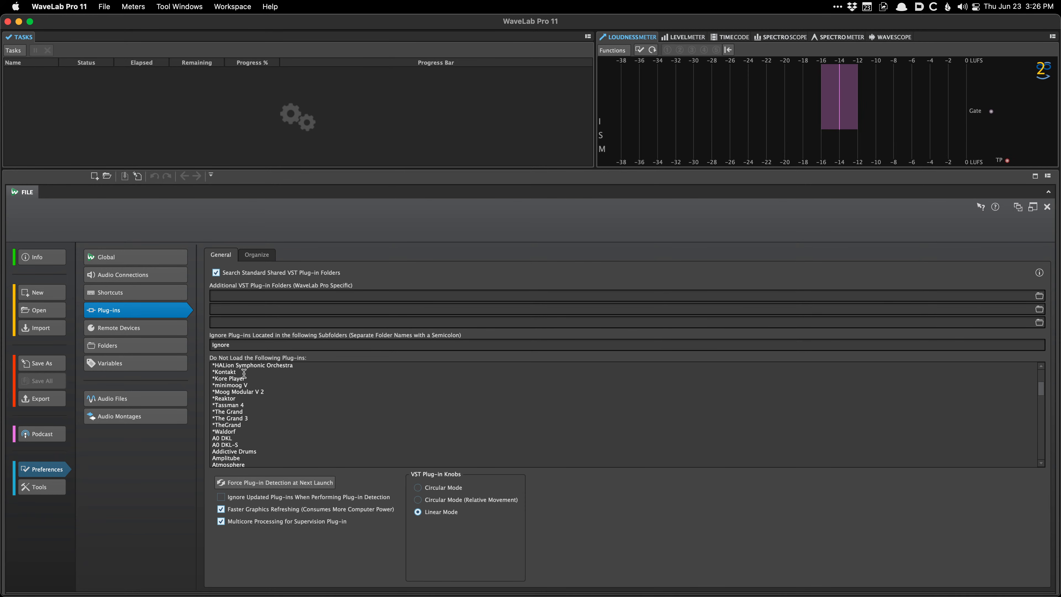
scroll(244, 372, "down", 15)
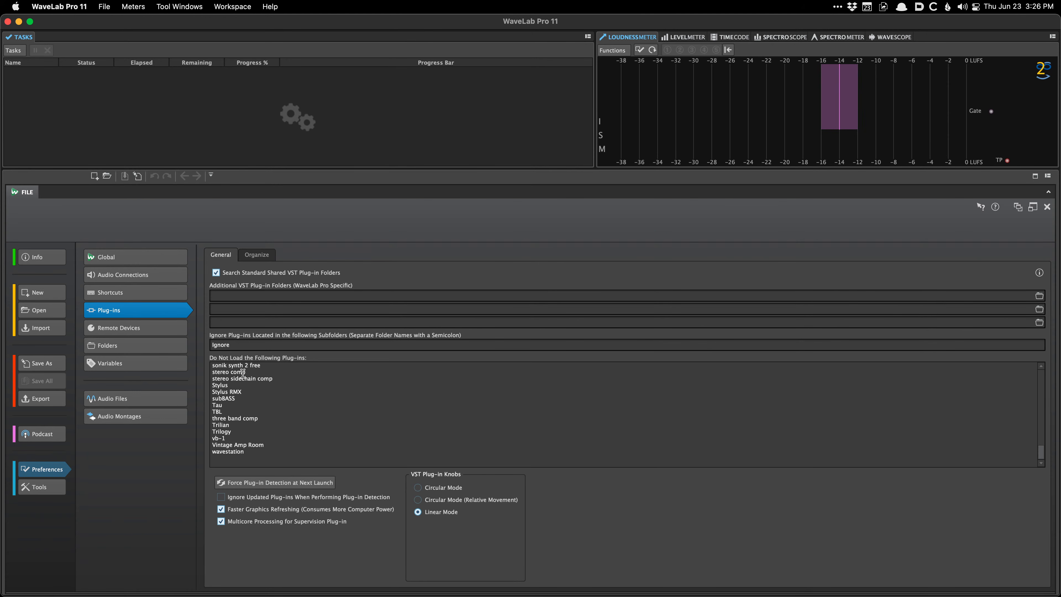
scroll(243, 372, "up", 20)
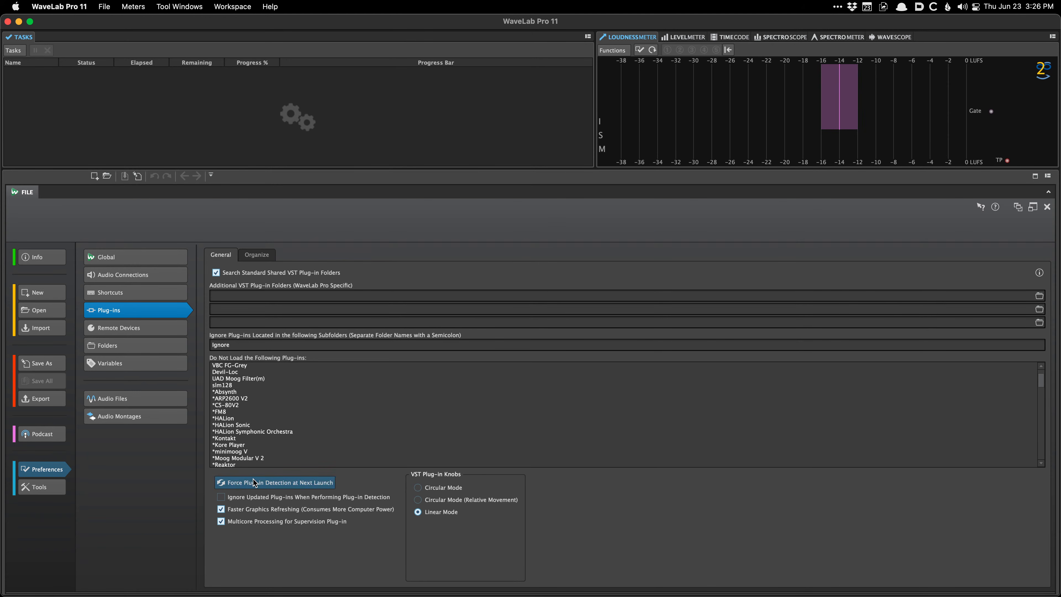
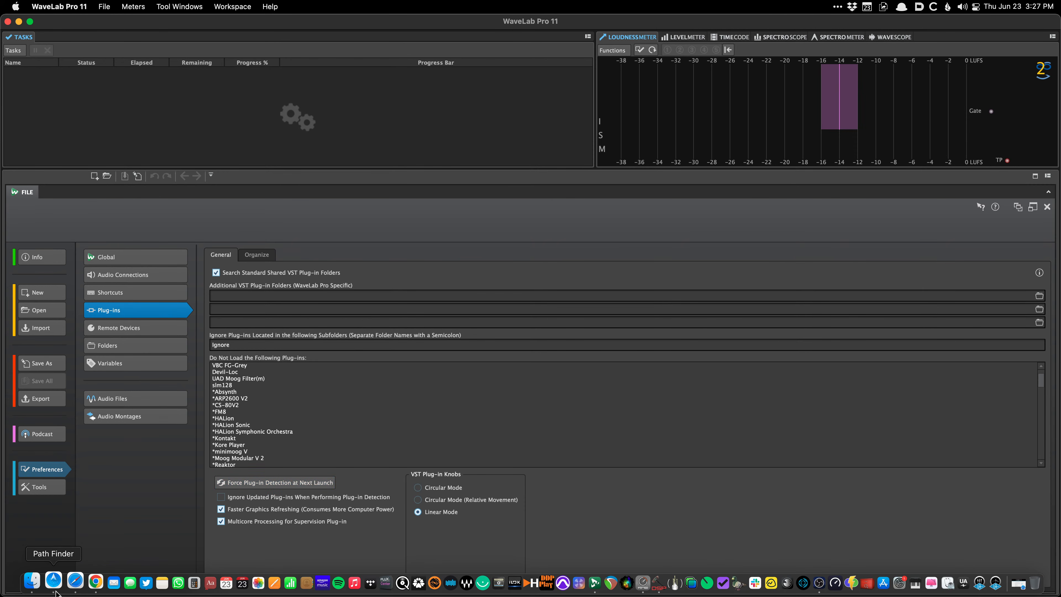
Switch to Path Finder and show PluginSettings.dat in the Preferences folder and plugin-registry.txt in the Cache folder.
left_click(46, 587)
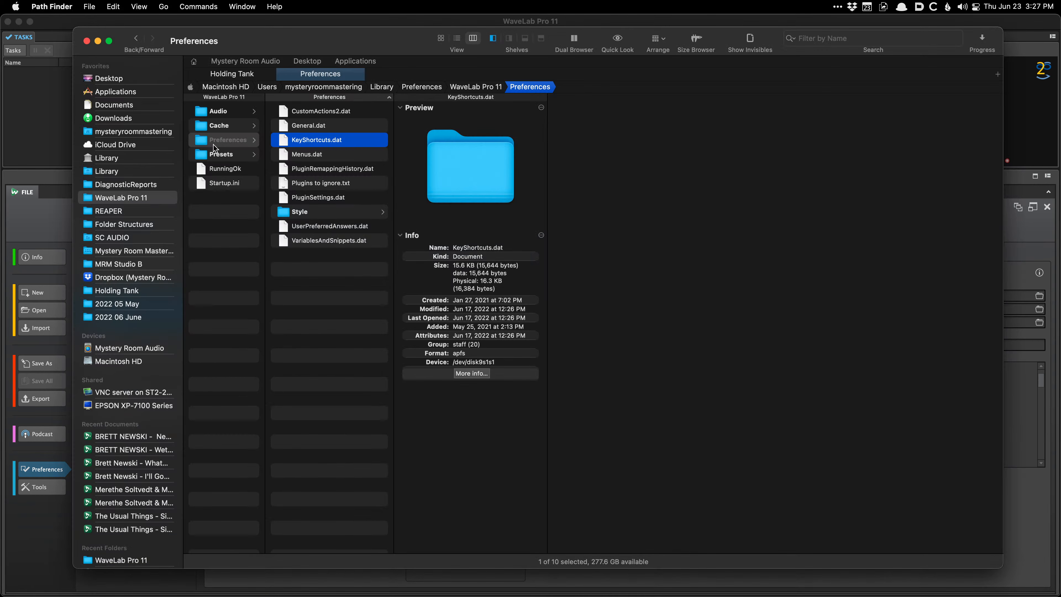
left_click(335, 198)
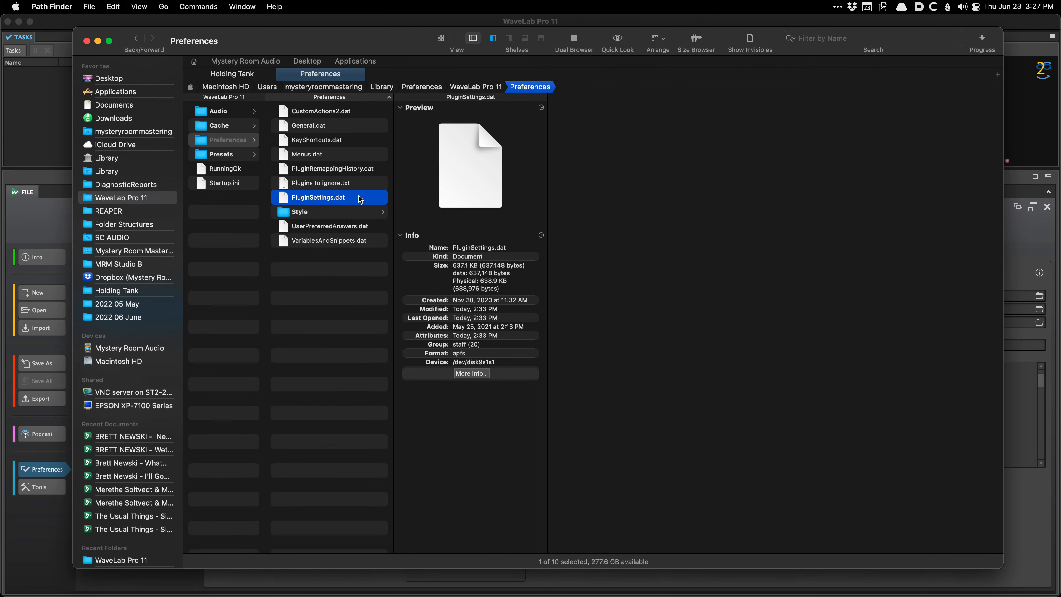
key("Left")
key("Up")
left_click(332, 188)
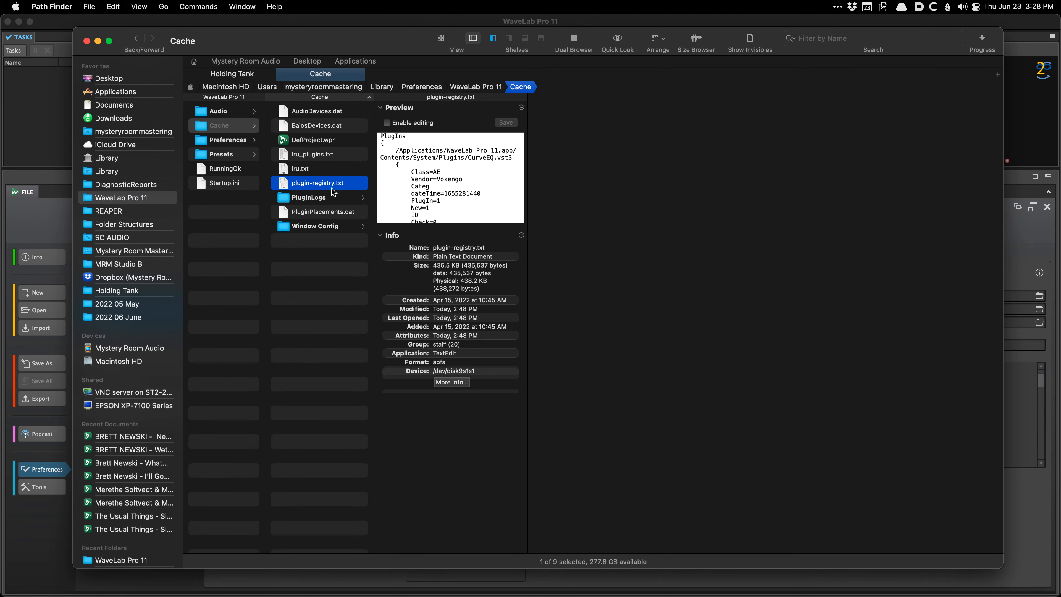
Return to WaveLab Pro 11, show the Organize settings of the Plug-ins preferences, and create a new audio montage from the 96k Album template.
key("super+Tab")
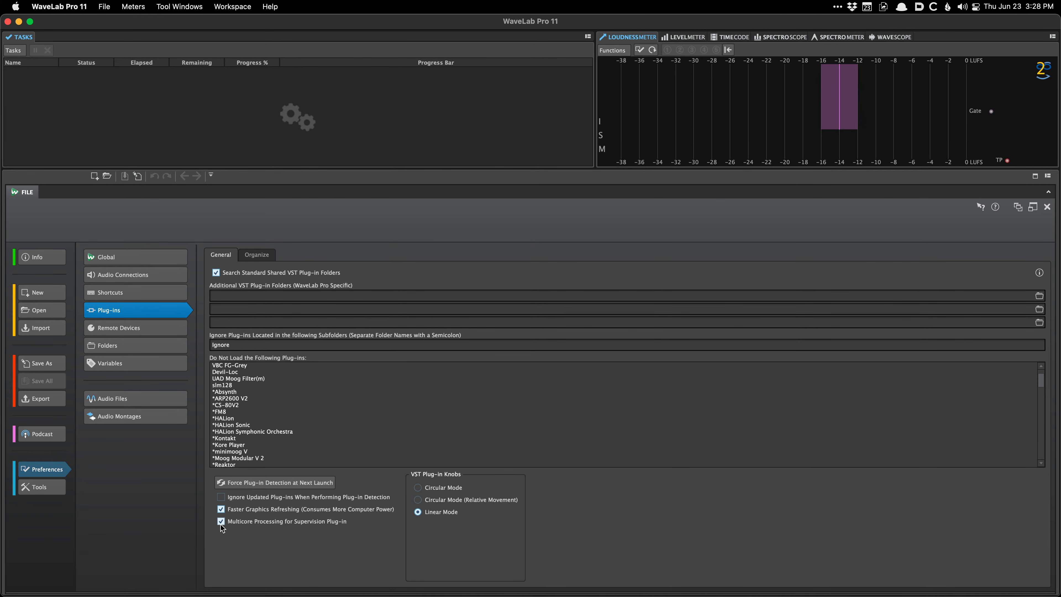
left_click(261, 255)
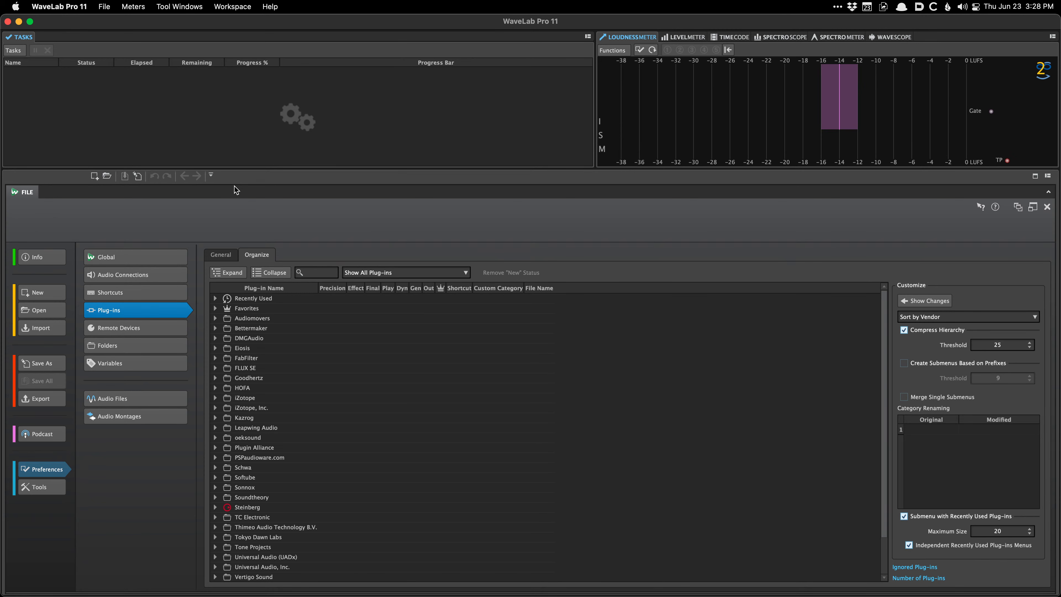
key("super+n")
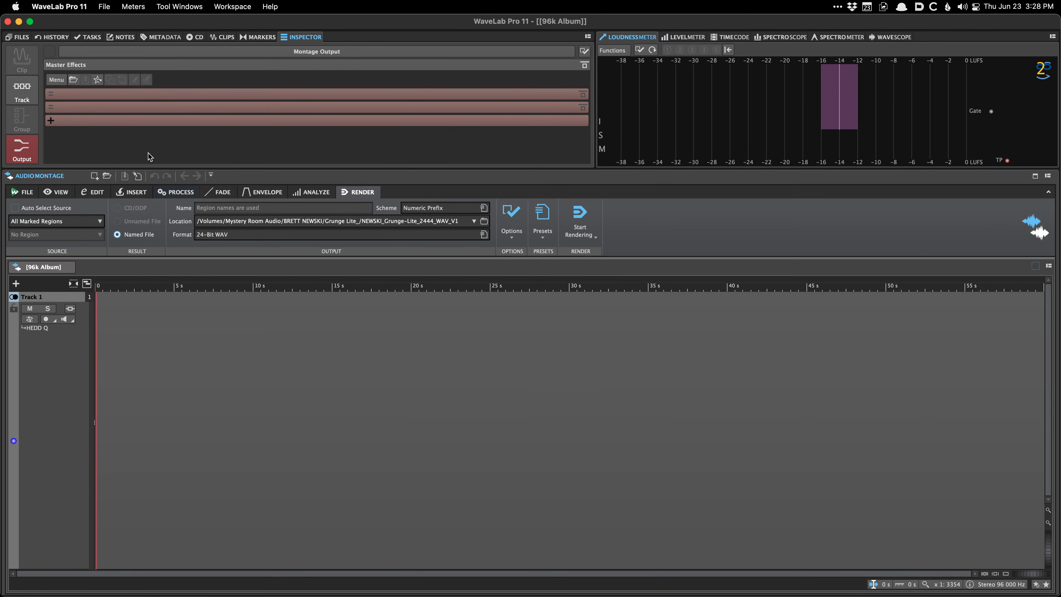
Browse the vendor, Favorites and Recently Used groups in the plug-in list of the first Master Effects slot.
left_click(149, 92)
mouse_move(217, 252)
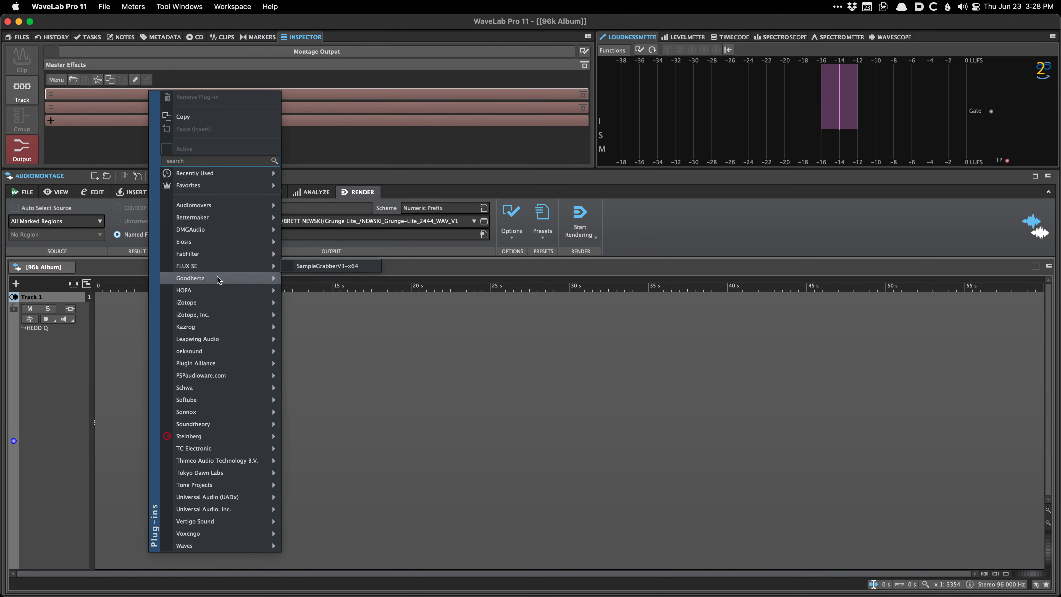
mouse_move(212, 320)
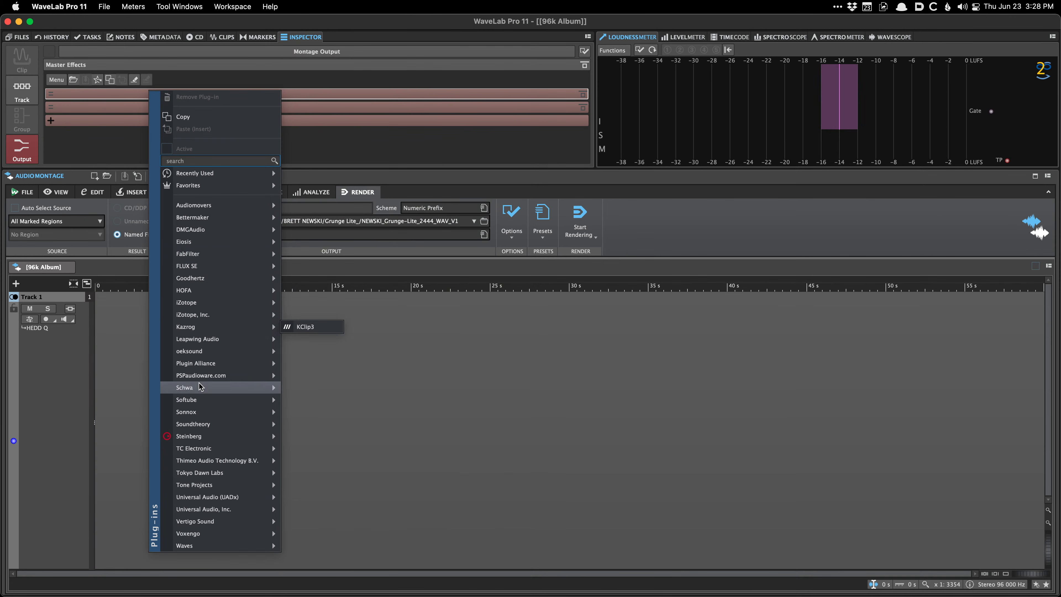
mouse_move(219, 188)
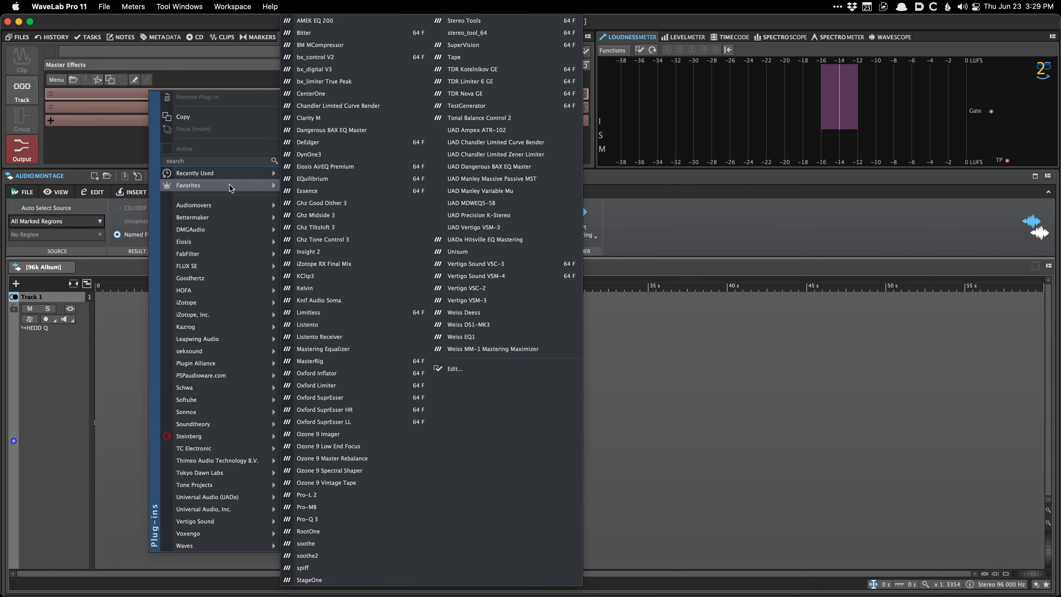
mouse_move(223, 339)
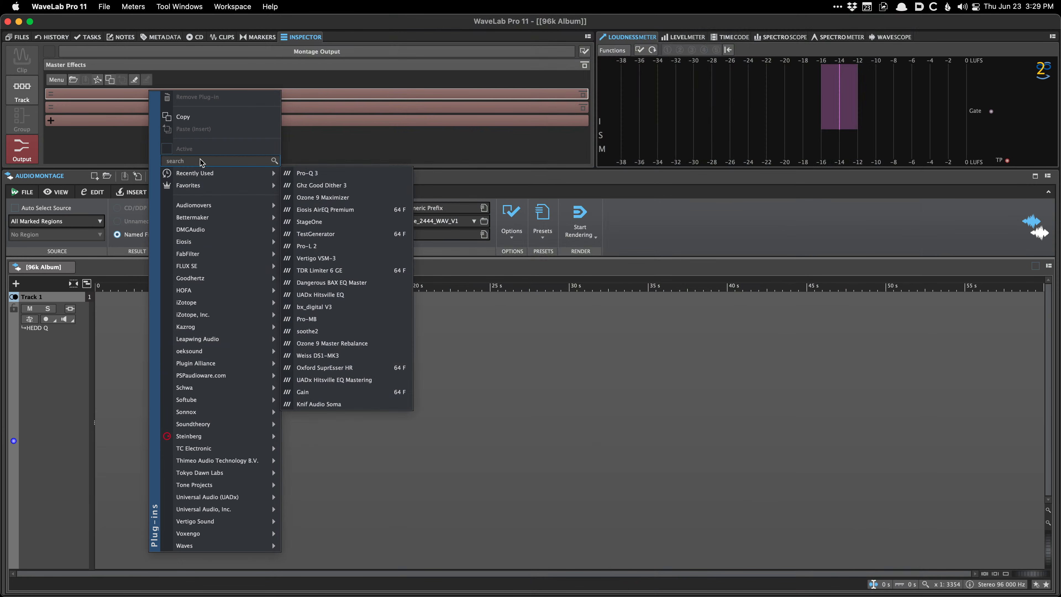
key("Escape")
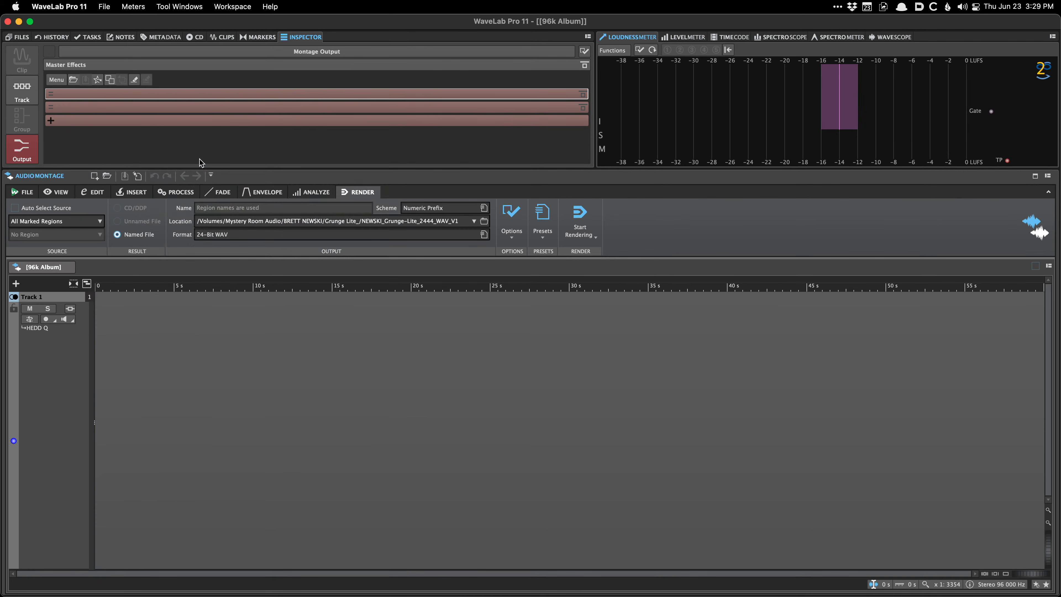
Search the plug-in list of the empty Master Effects slot for "eq", then clear the search and close the list.
left_click(208, 120)
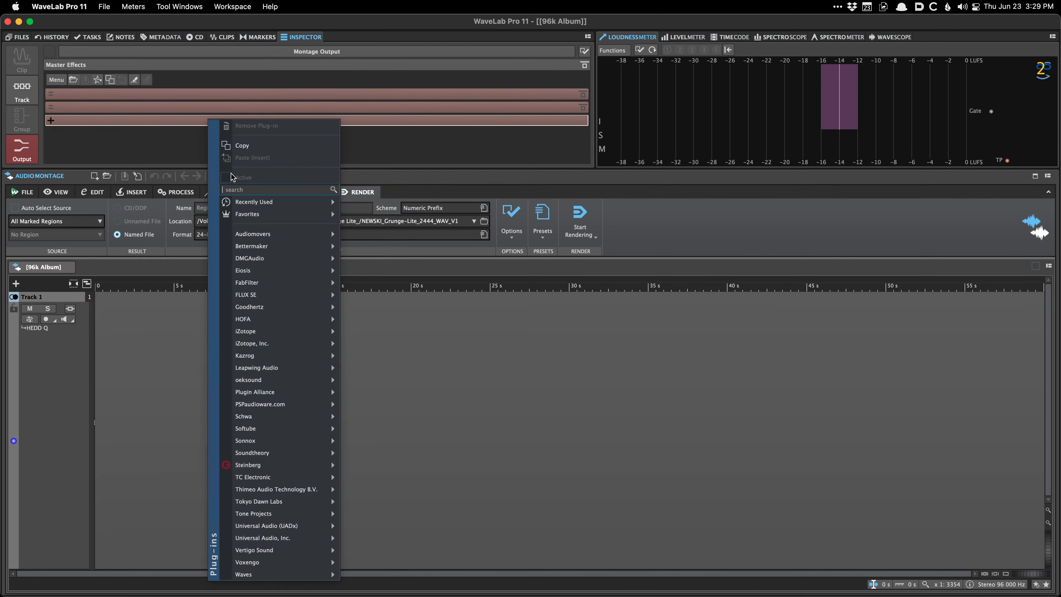
type("eq")
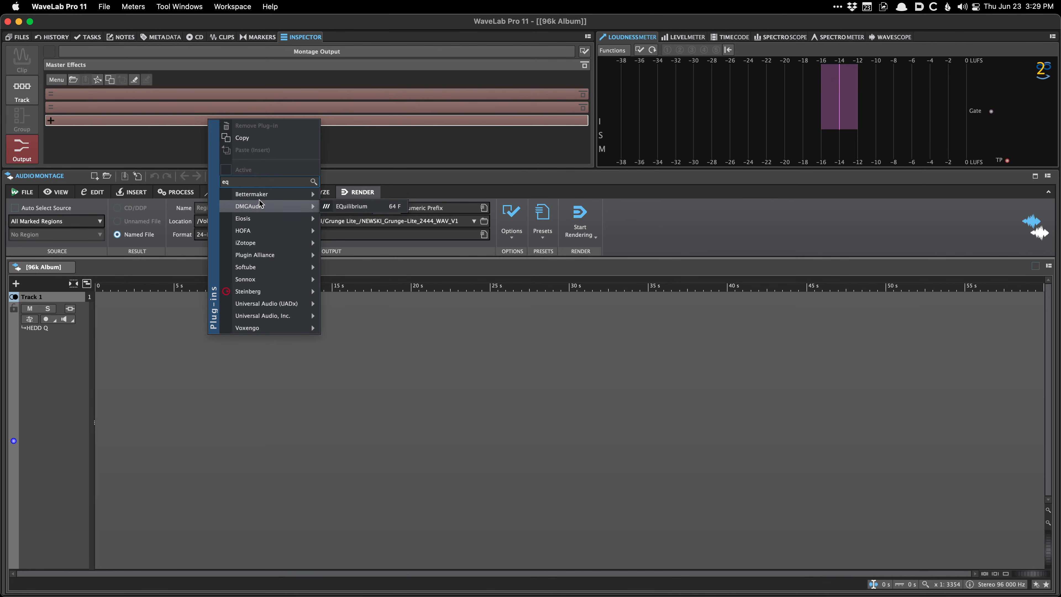
mouse_move(256, 237)
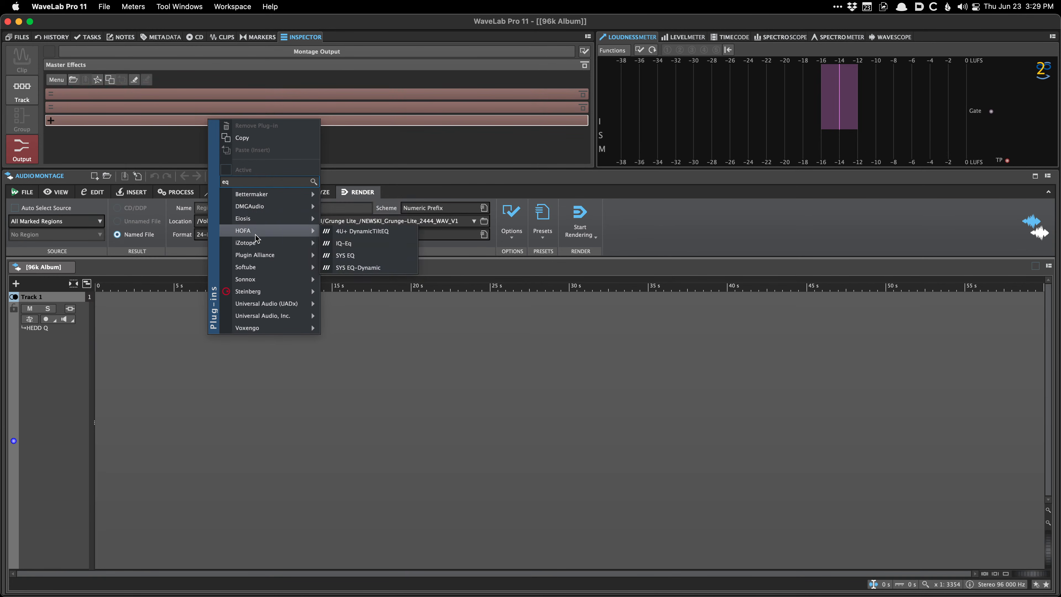
mouse_move(256, 260)
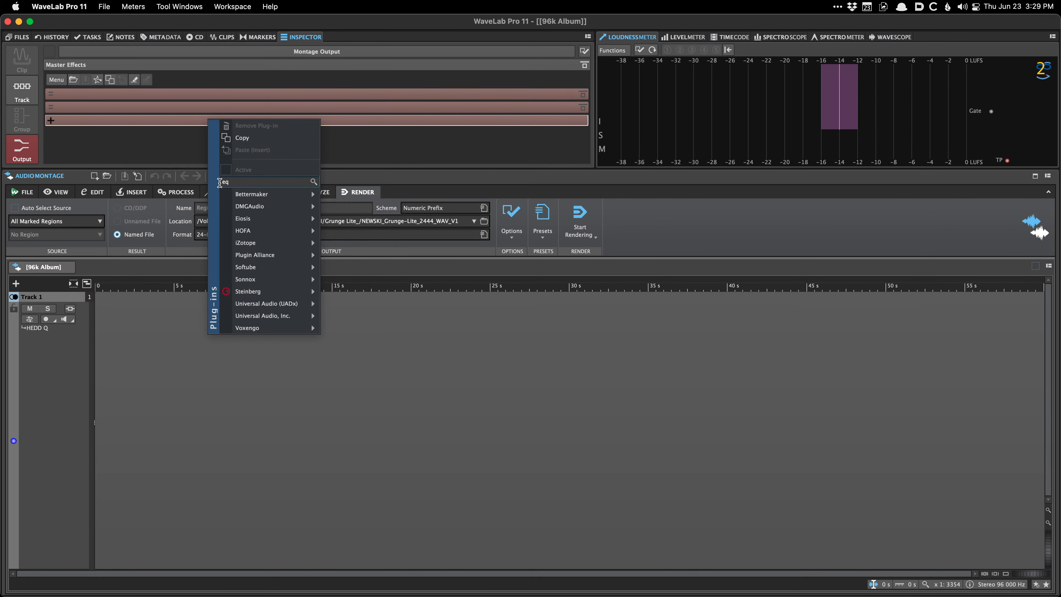
key("BackSpace")
key("BackSpace")
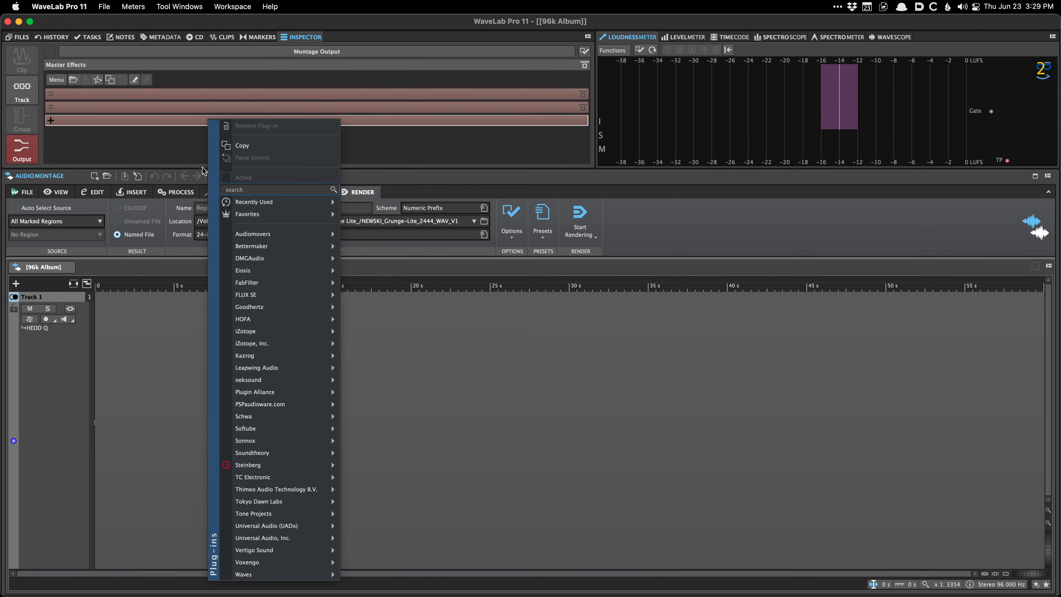
left_click(186, 149)
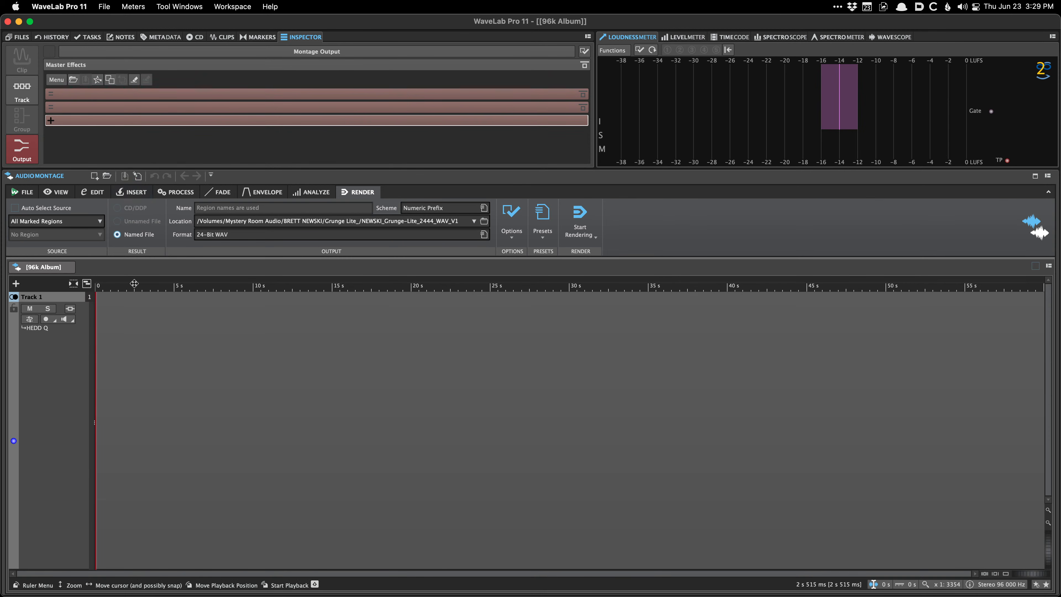
Open the Plug-ins preferences, expand FabFilter in the Organize list to review its VST and VST3 entries, and close the preferences.
key("super+comma")
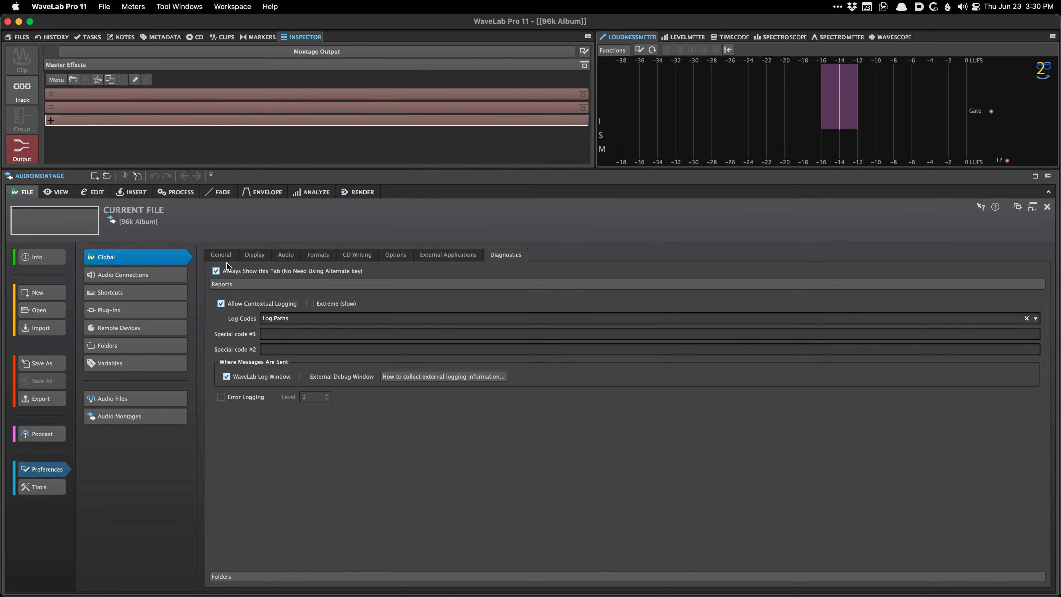
left_click(140, 316)
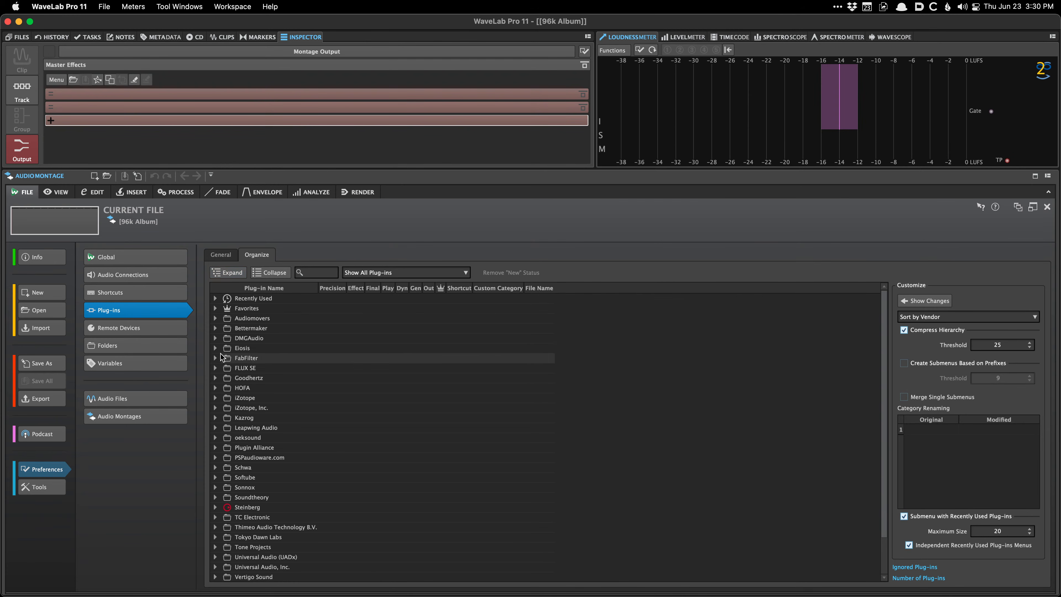
left_click(216, 348)
left_click(215, 348)
scroll(220, 363, "down", 1)
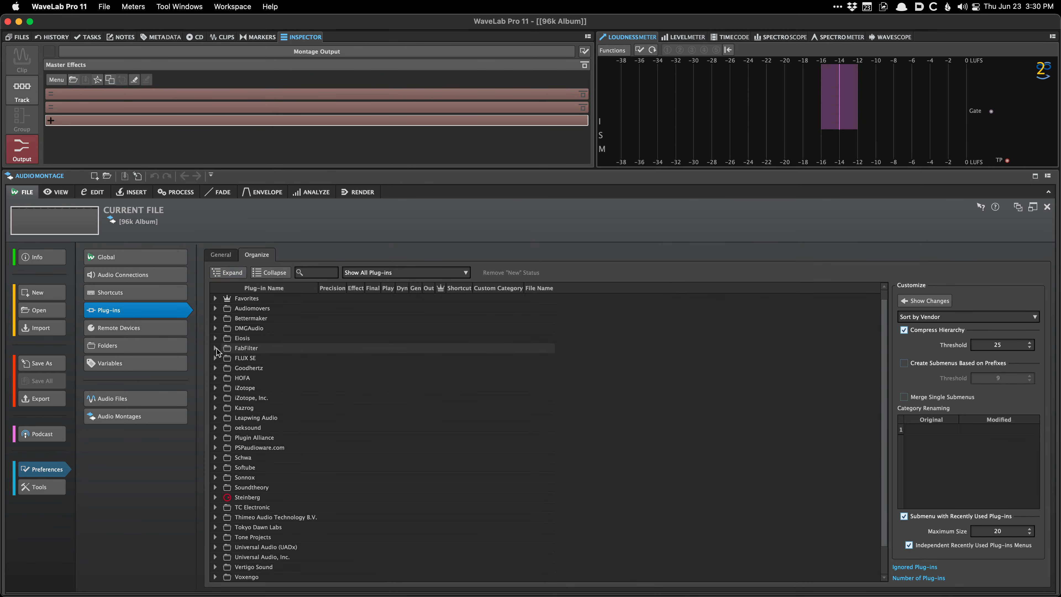
left_click(215, 348)
scroll(279, 368, "down", 5)
scroll(301, 401, "down", 3)
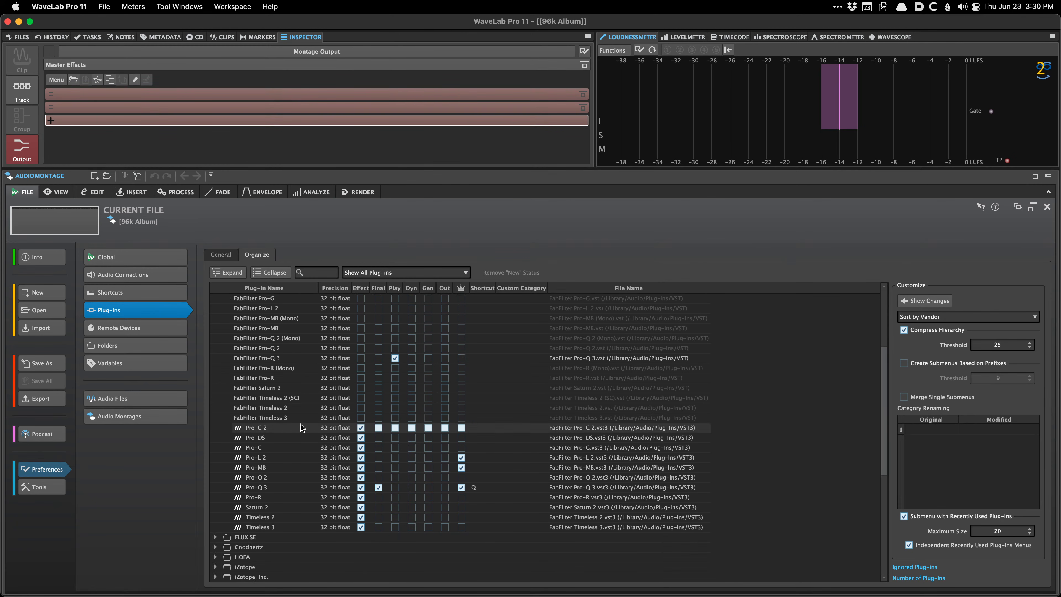
scroll(317, 397, "up", 6)
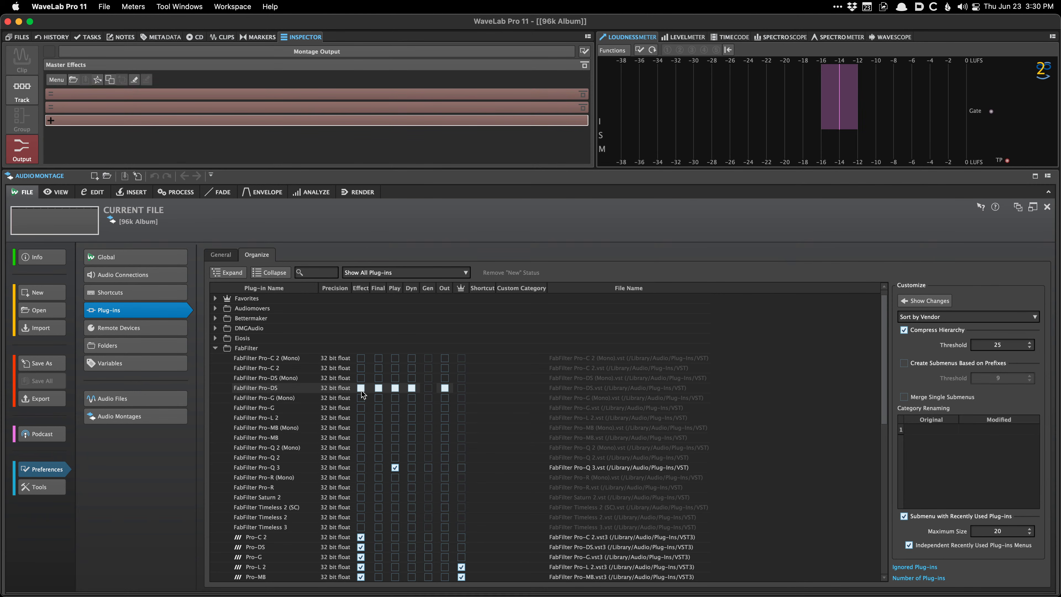
scroll(360, 411, "down", 2)
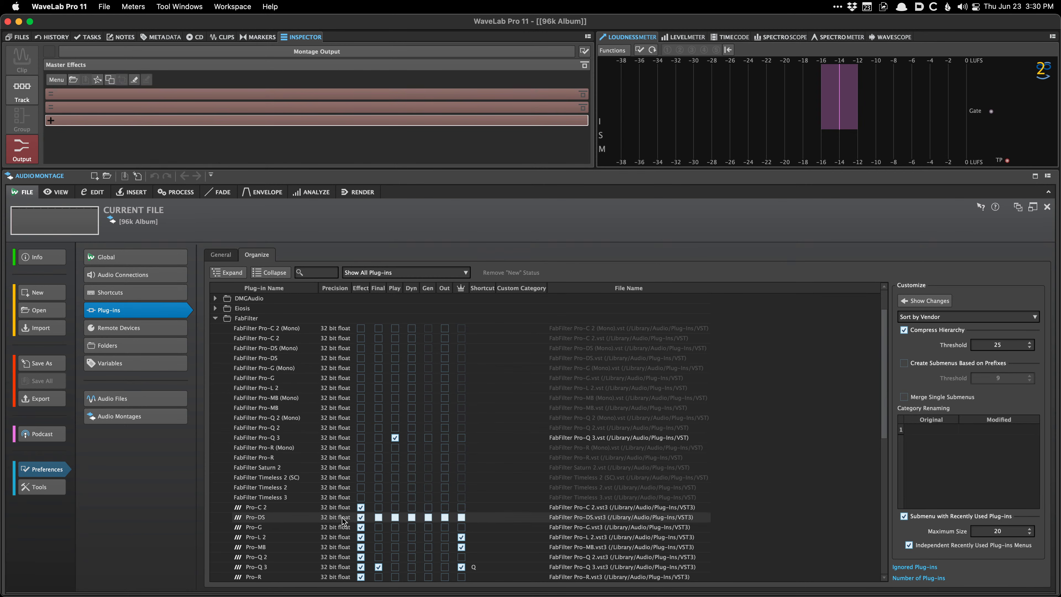
scroll(346, 516, "down", 3)
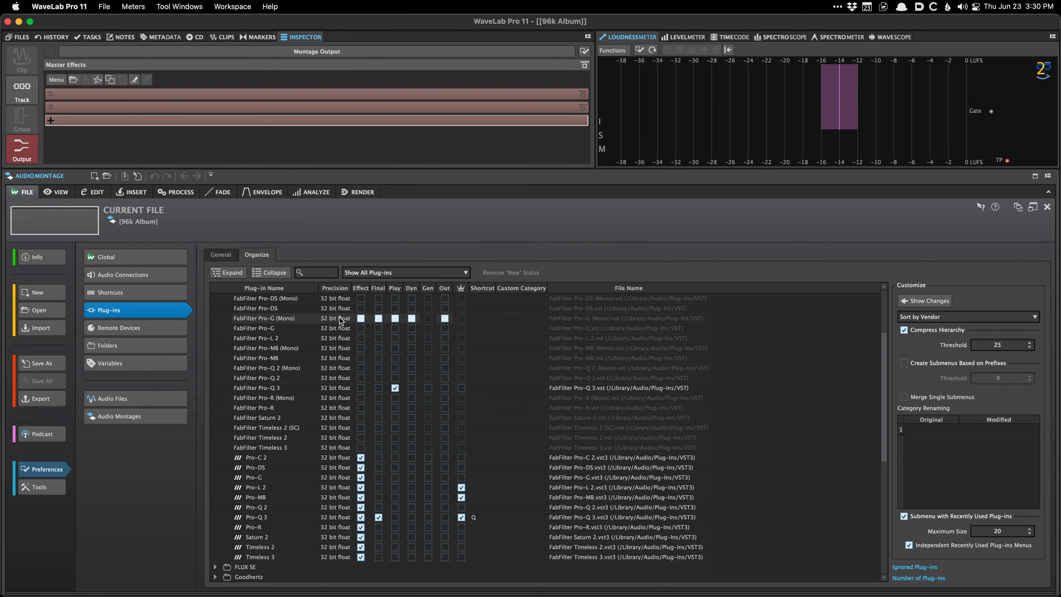
key("Escape")
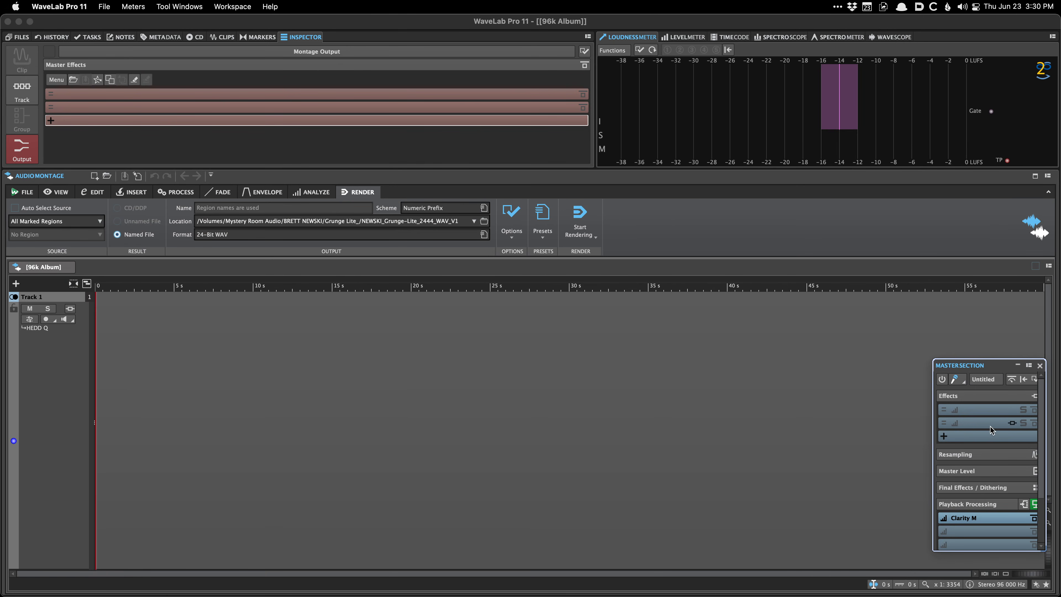
Expand Final Effects / Dithering in the Master Section and look through its slots and those of Playback Processing.
scroll(966, 412, "down", 1)
scroll(964, 442, "down", 2)
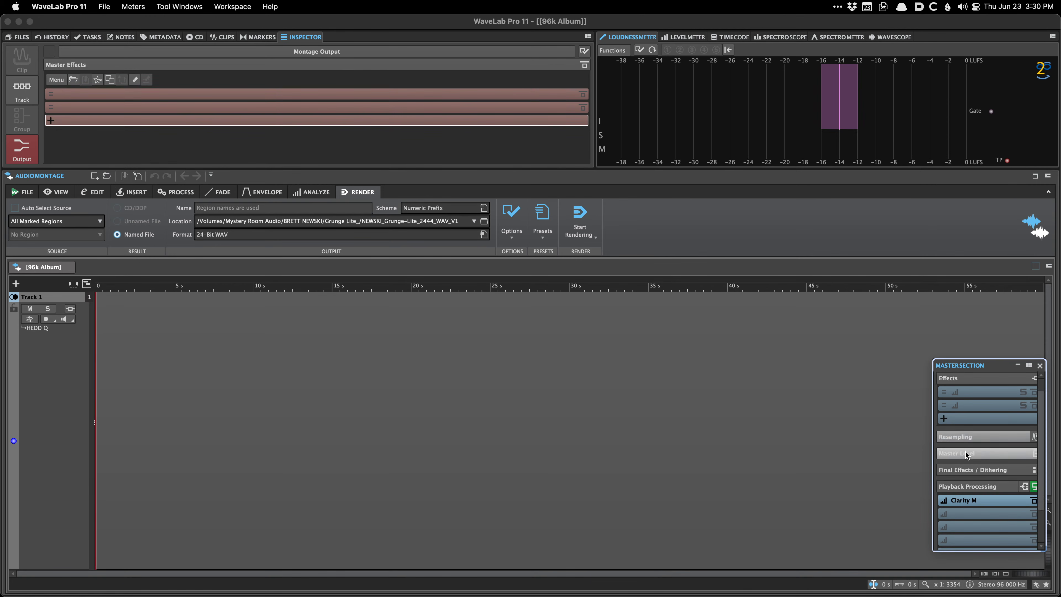
left_click(965, 467)
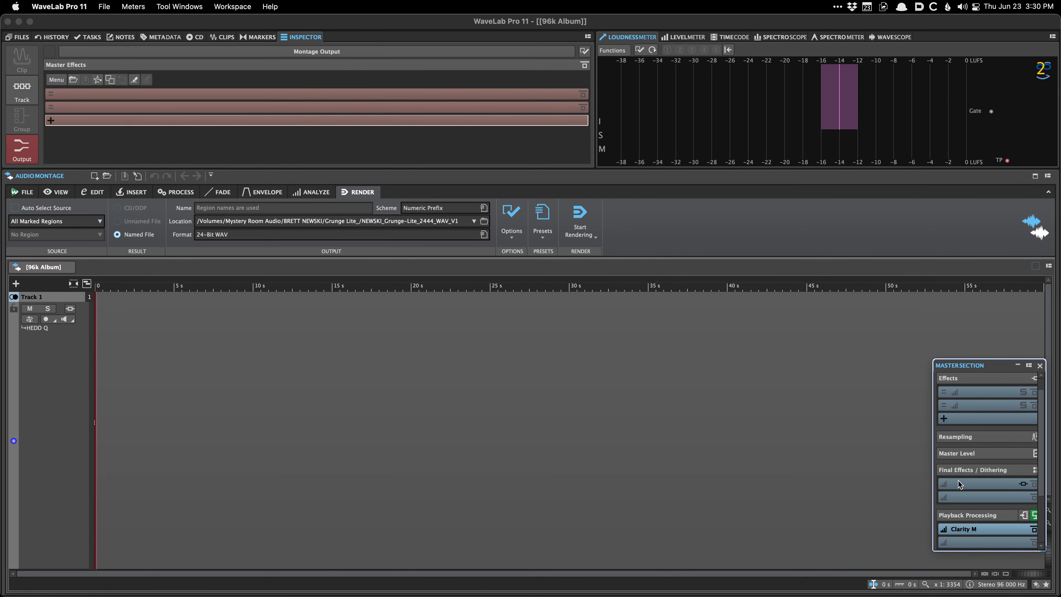
scroll(959, 474, "right", 1)
scroll(960, 488, "left", 1)
scroll(947, 484, "down", 4)
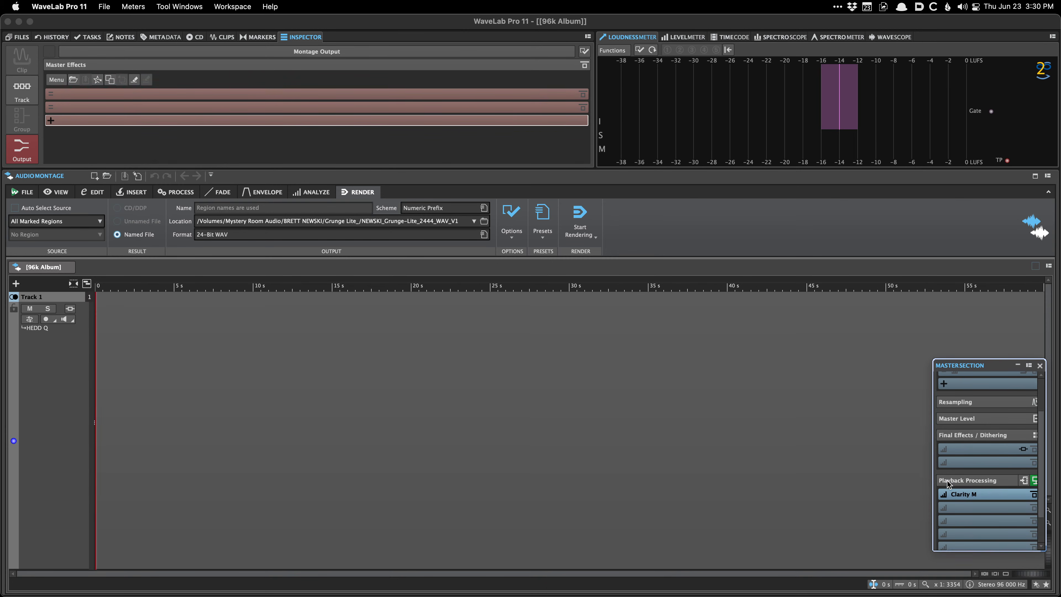
scroll(950, 487, "left", 1)
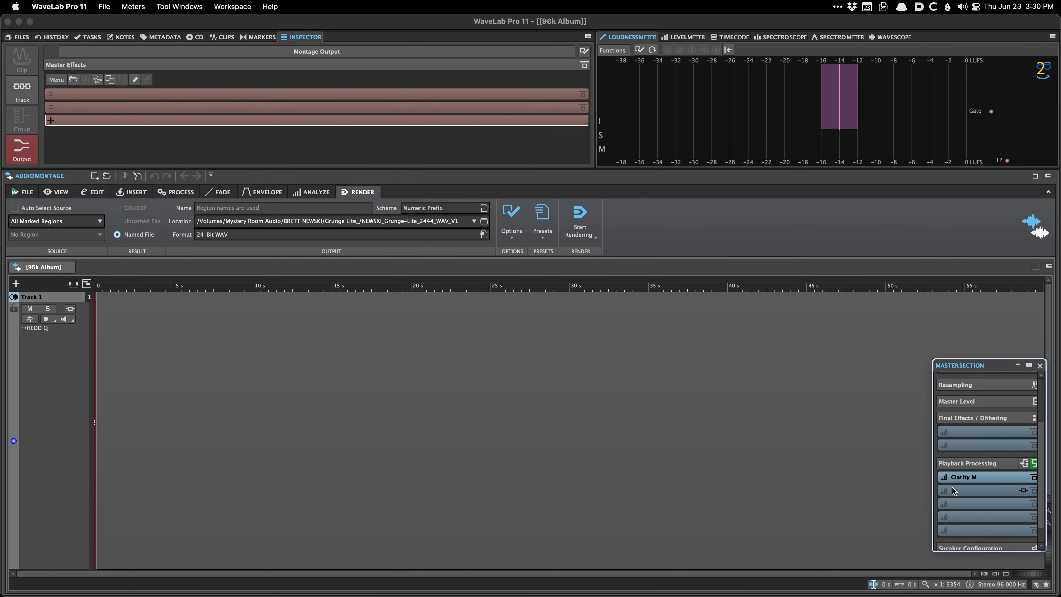
scroll(948, 487, "down", 2)
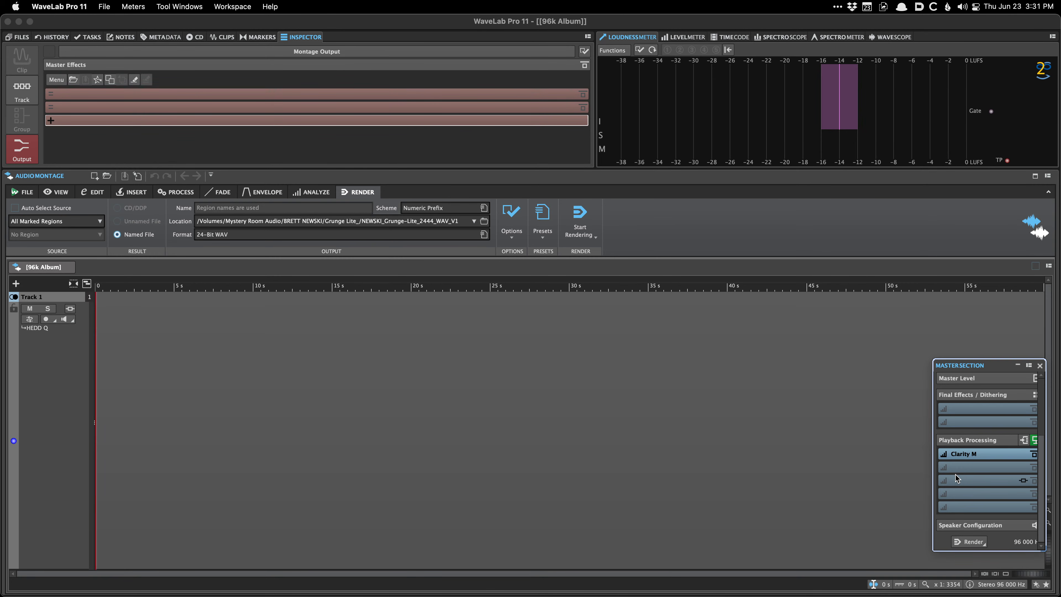
scroll(955, 474, "up", 2)
scroll(955, 474, "up", 2)
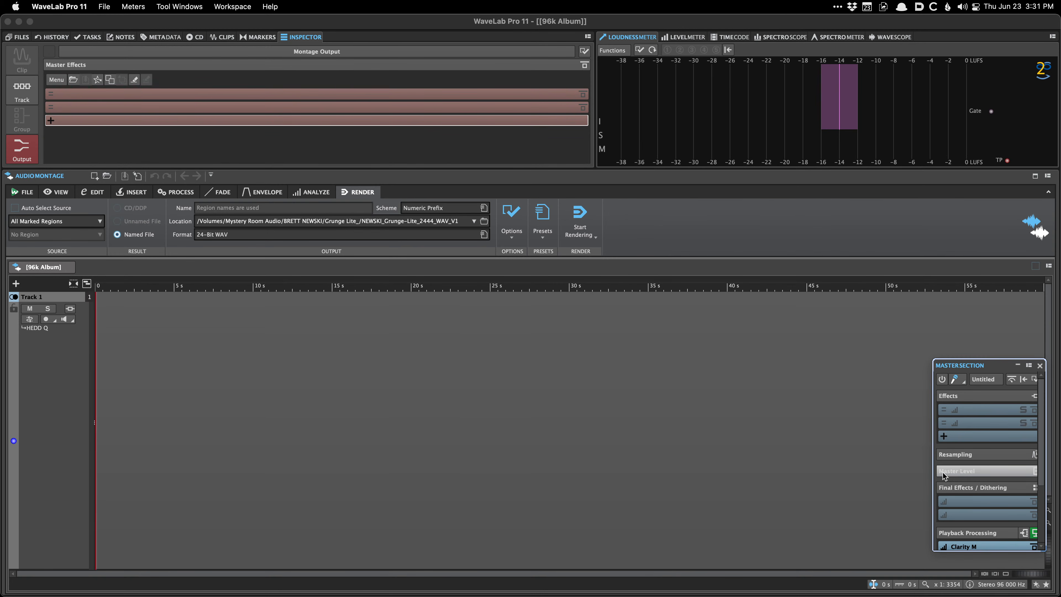
Return to the Plug-ins preferences, review the category checkboxes of the FabFilter VST3 plug-ins in the Organize list, and close the Master Section.
key("super+comma")
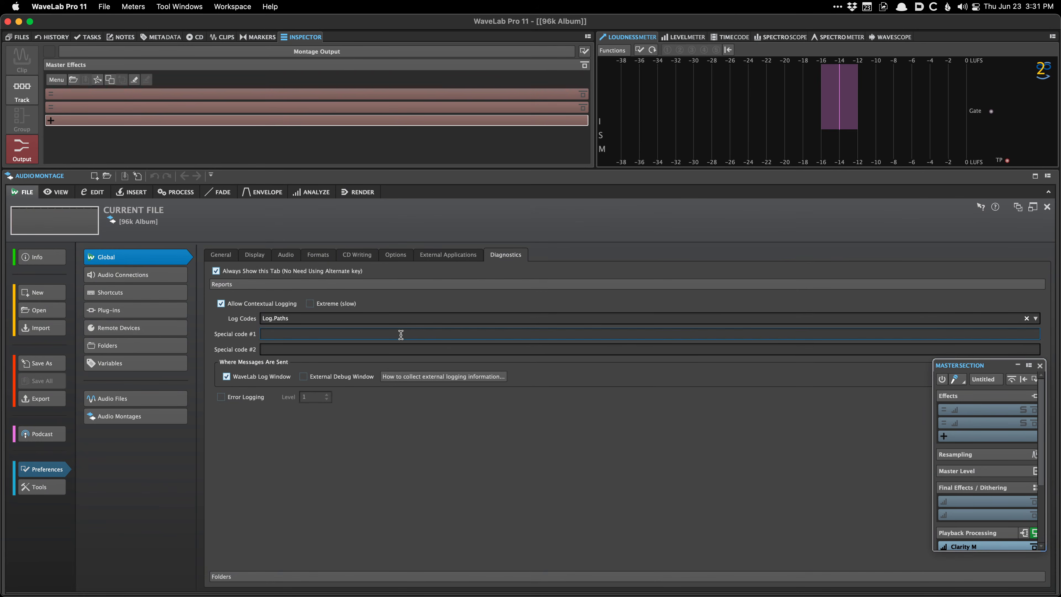
left_click(157, 312)
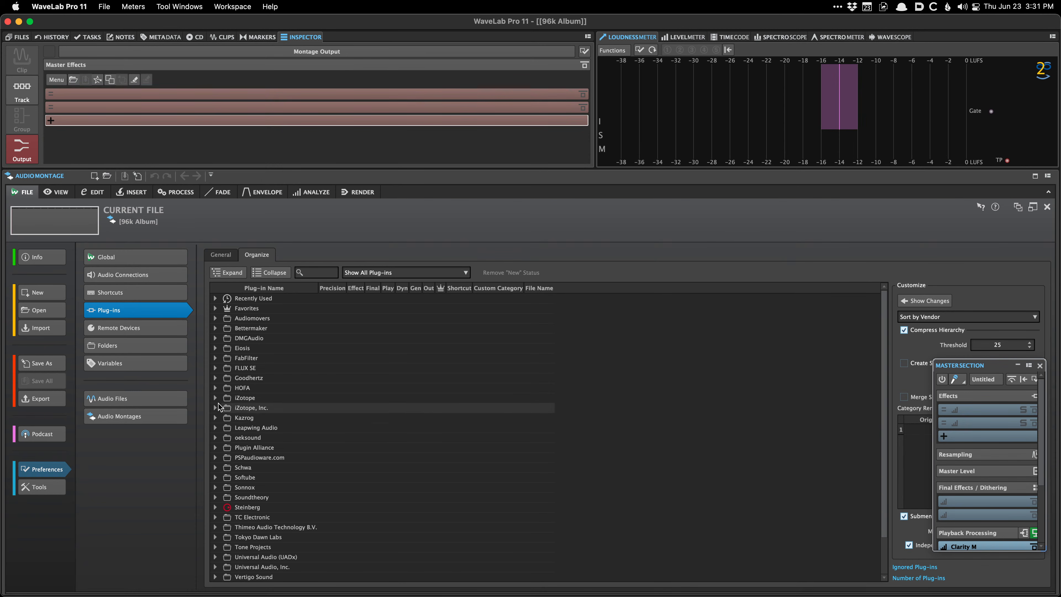
left_click(216, 358)
scroll(413, 342, "down", 5)
scroll(413, 342, "down", 5)
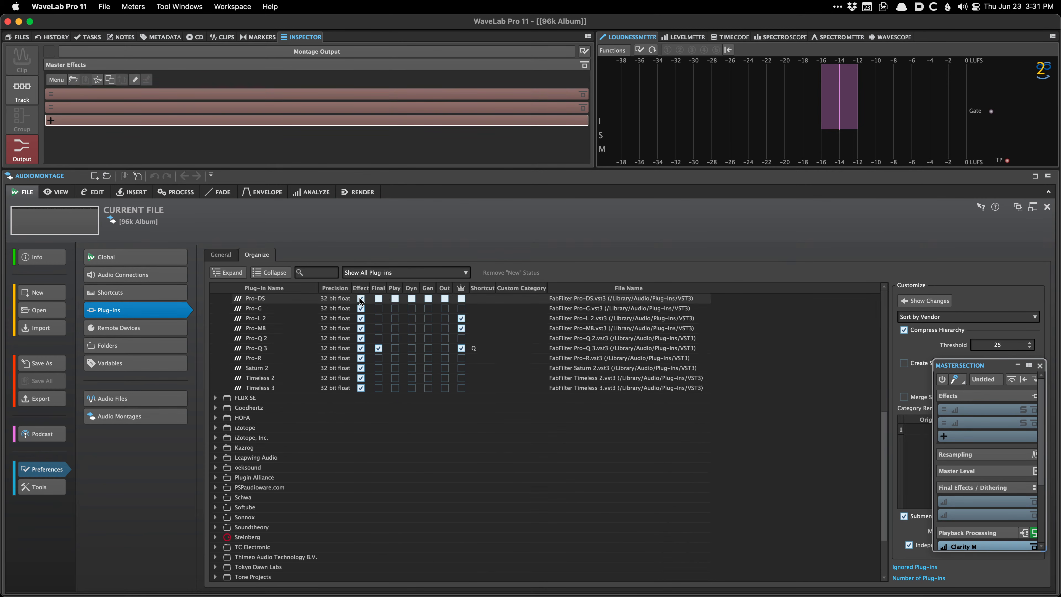
scroll(360, 301, "up", 2)
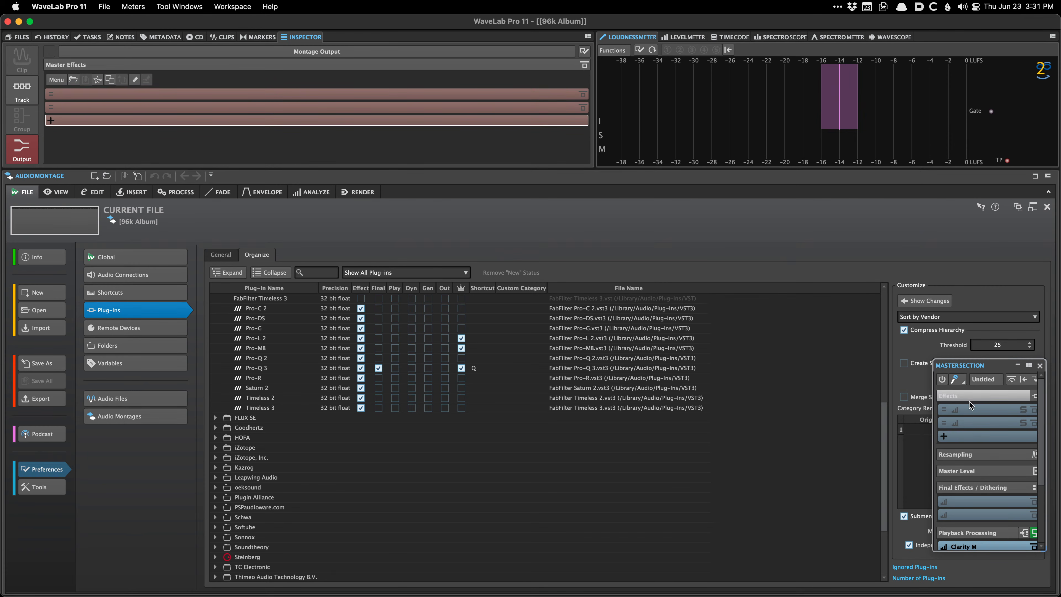
key("Escape")
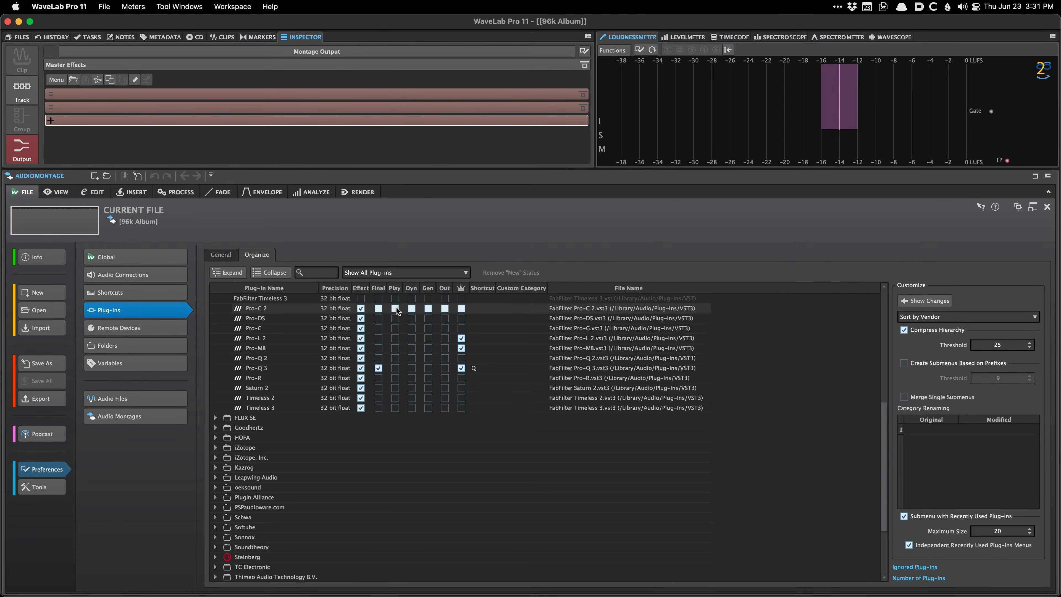
Expand TC Electronic in the plug-in list to show Clarity M's categories, and bring up the Master Section's Playback Processing slots.
scroll(396, 306, "down", 1)
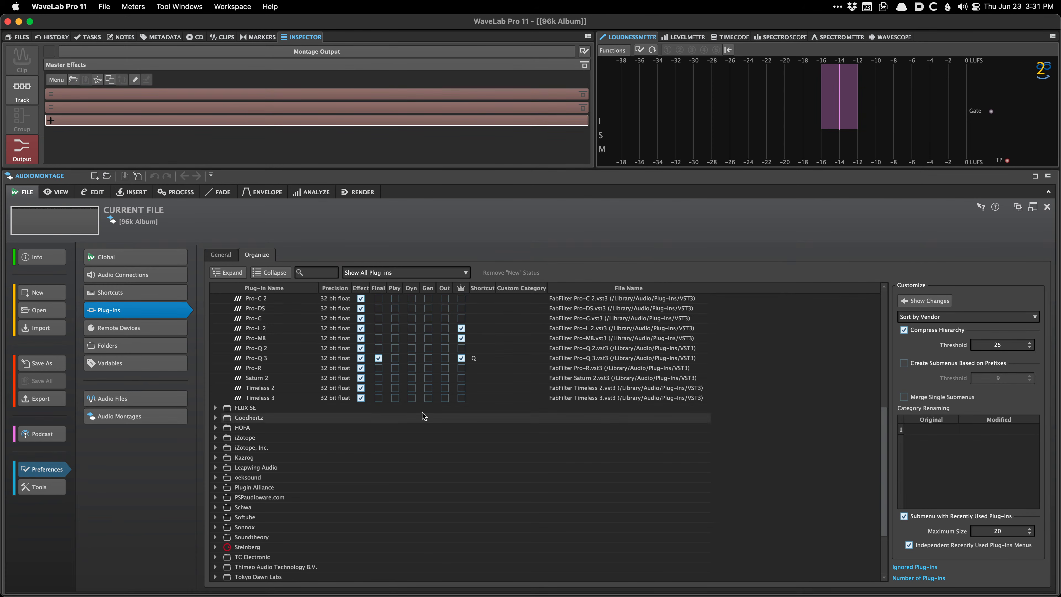
left_click(217, 556)
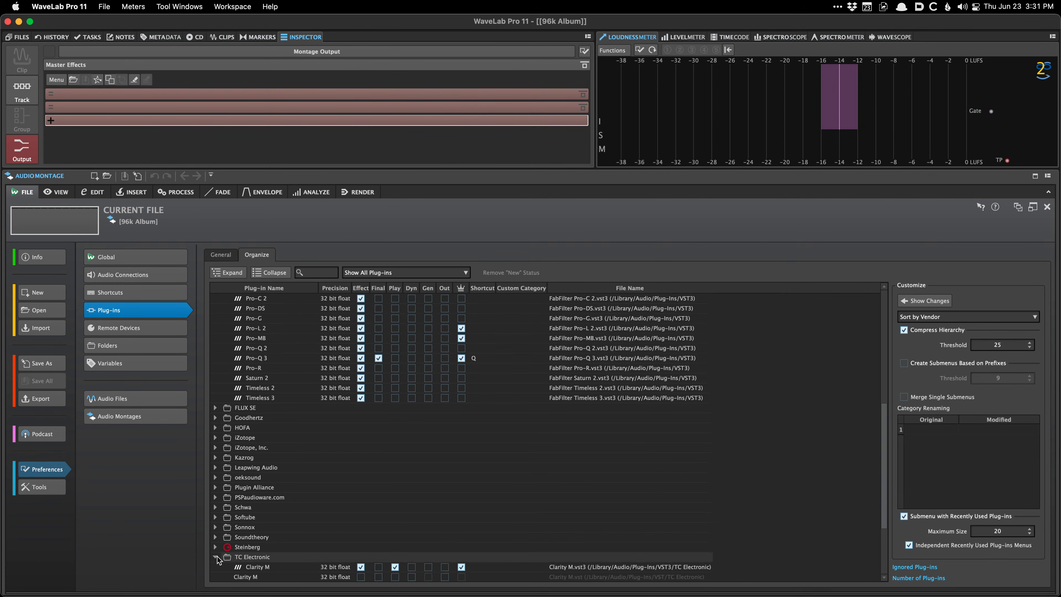
scroll(234, 552, "down", 1)
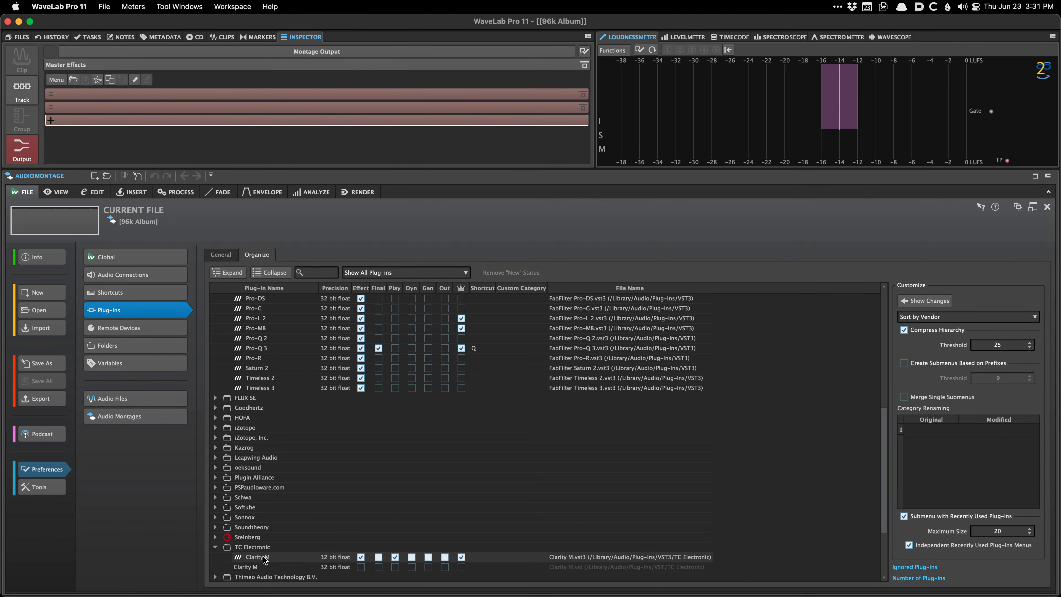
scroll(395, 558, "down", 9)
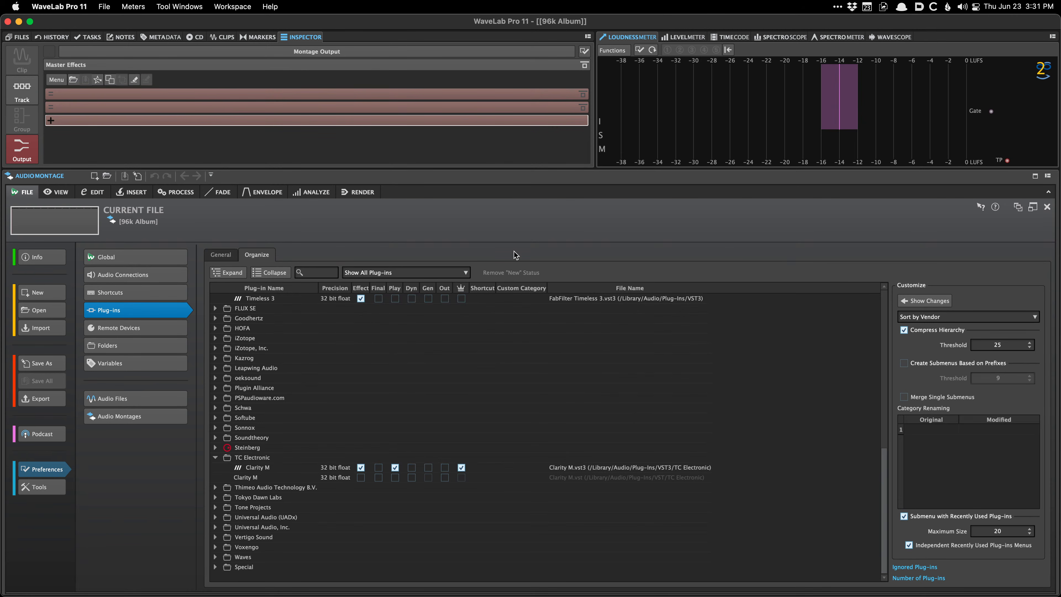
key("F8")
scroll(965, 486, "down", 4)
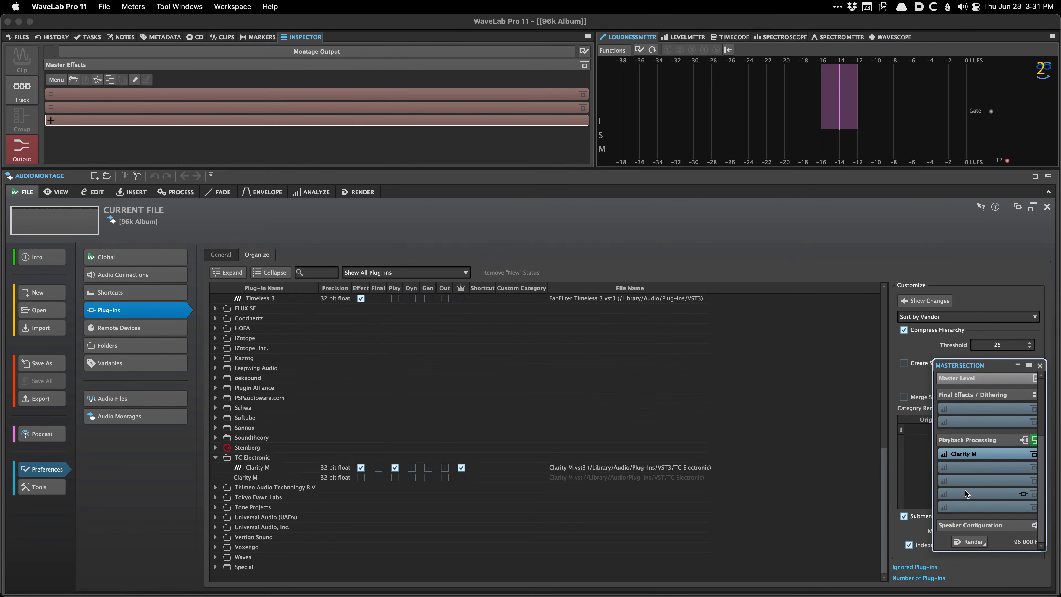
Look through the vendor submenus, including Plugin Alliance, iZotope and HOFA, offered for an empty Playback Processing slot, and dismiss the list.
left_click(965, 485)
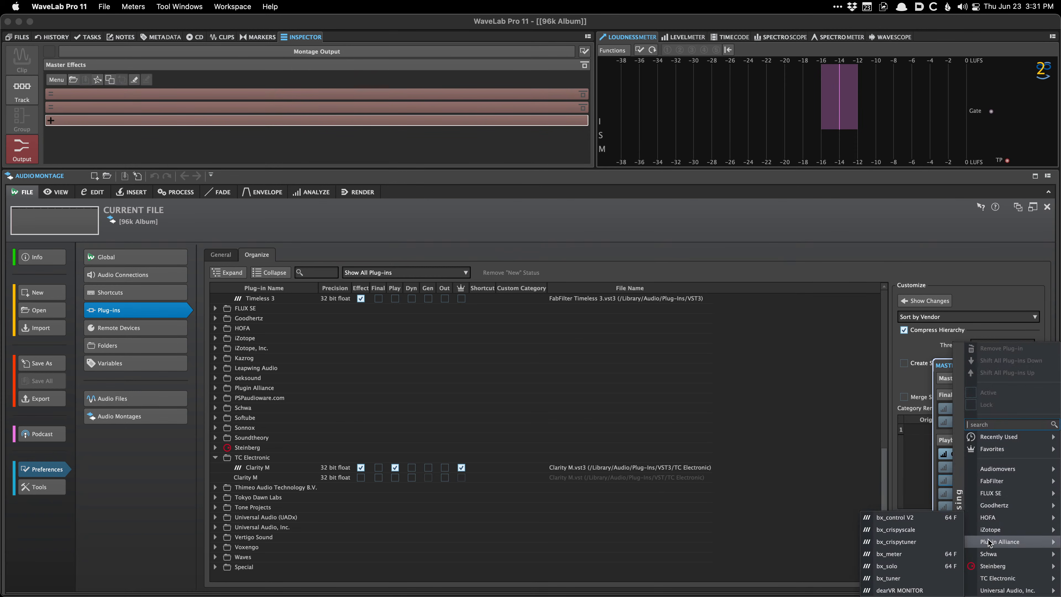
mouse_move(992, 504)
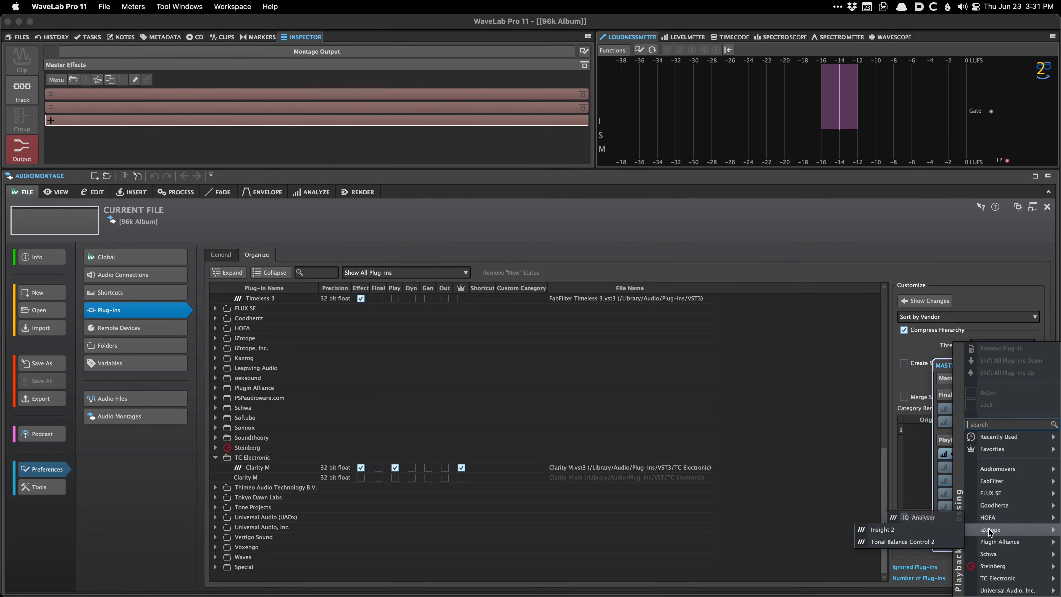
mouse_move(987, 568)
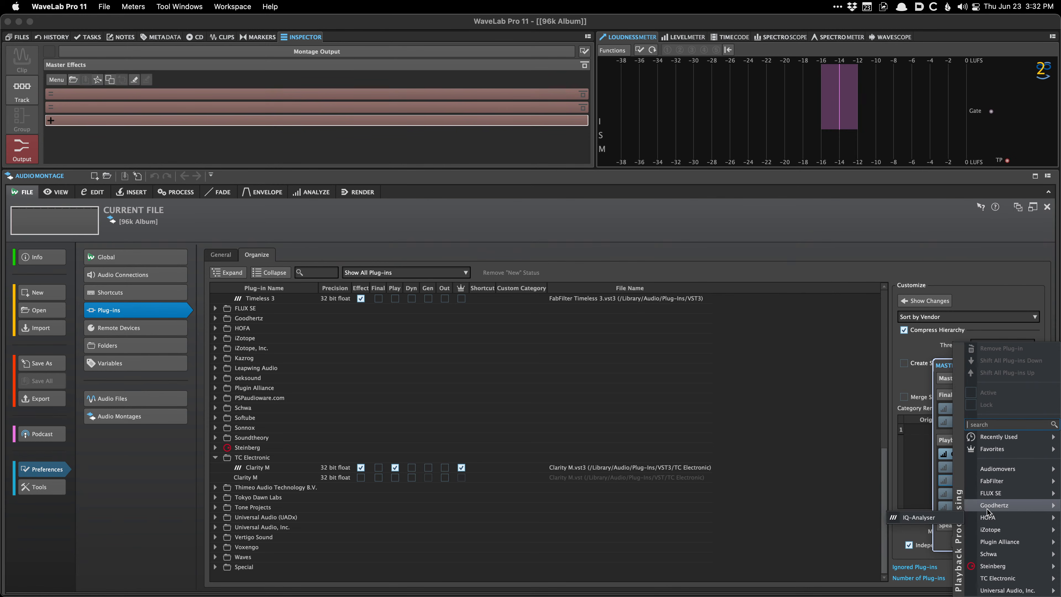
left_click(421, 387)
Hide the Master Section and review the category checkboxes of the FabFilter VST and VST3 plug-ins in the Organize list.
scroll(354, 397, "up", 2)
scroll(354, 397, "up", 3)
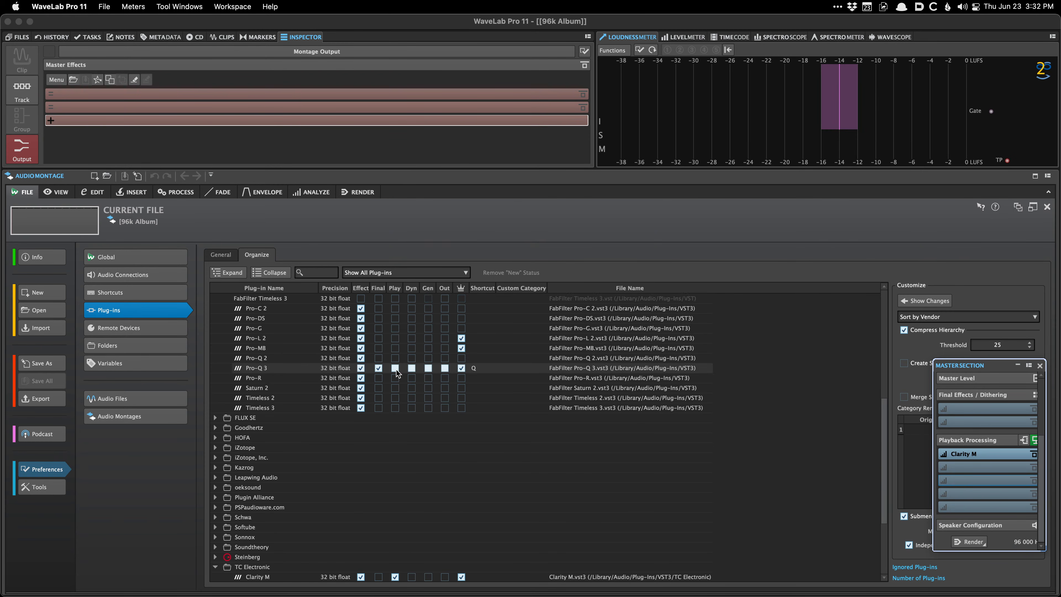
key("F10")
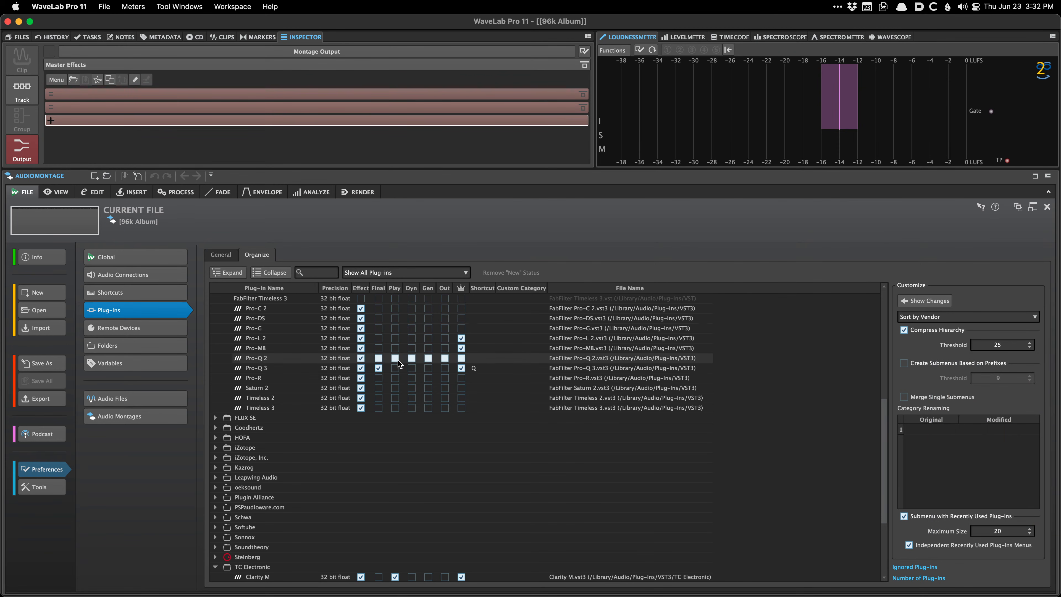
scroll(403, 352, "up", 2)
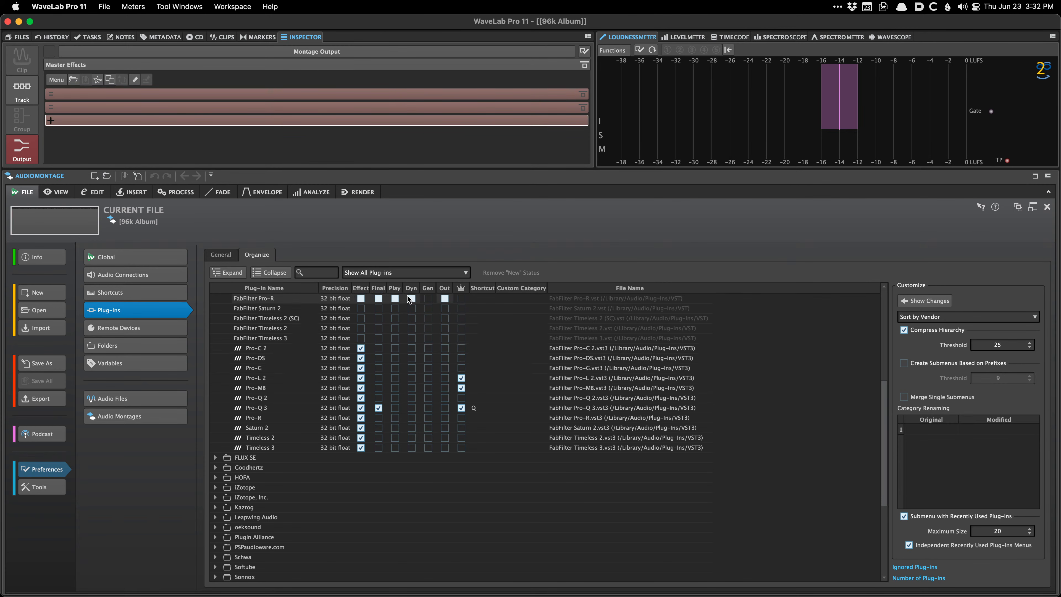
mouse_move(411, 291)
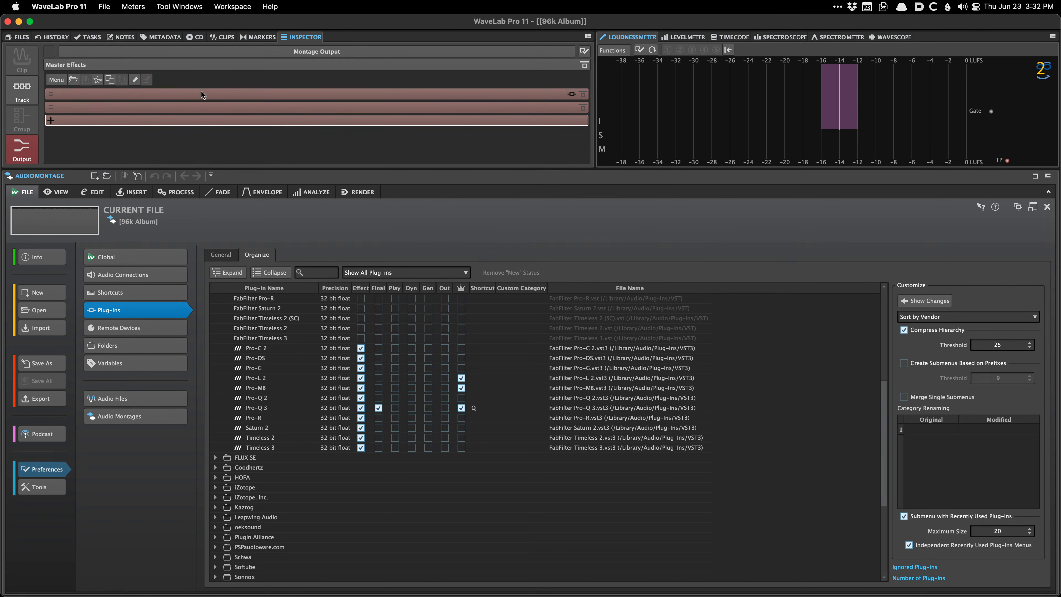
Enable the Gen category for FabFilter's VST3 Pro-Q 3 and insert Pro-Q 3 in the first Master Effects slot.
scroll(369, 354, "down", 3)
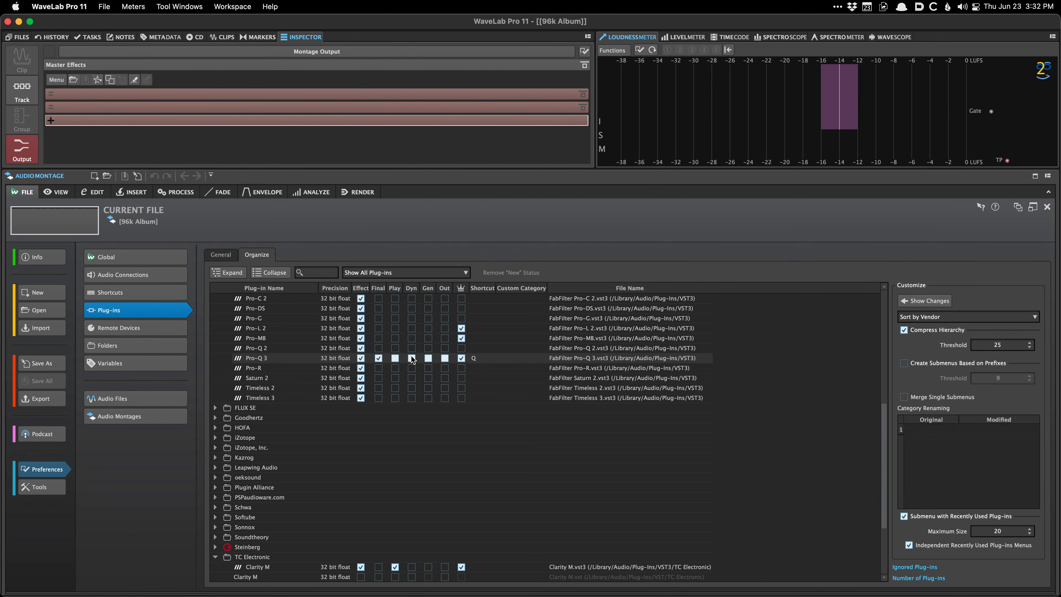
left_click(425, 359)
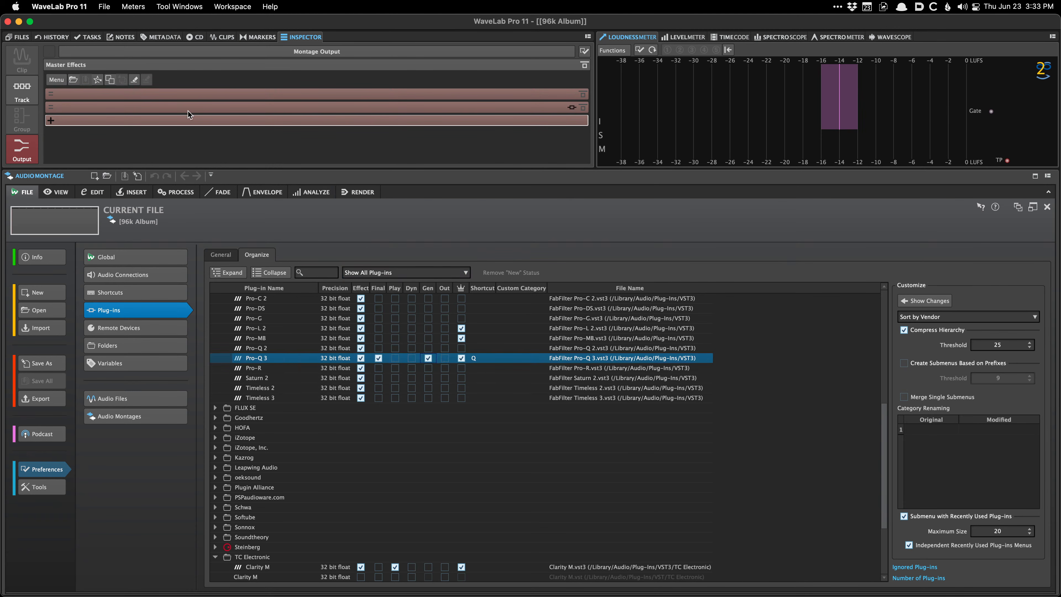
left_click(178, 96)
mouse_move(211, 177)
left_click(309, 179)
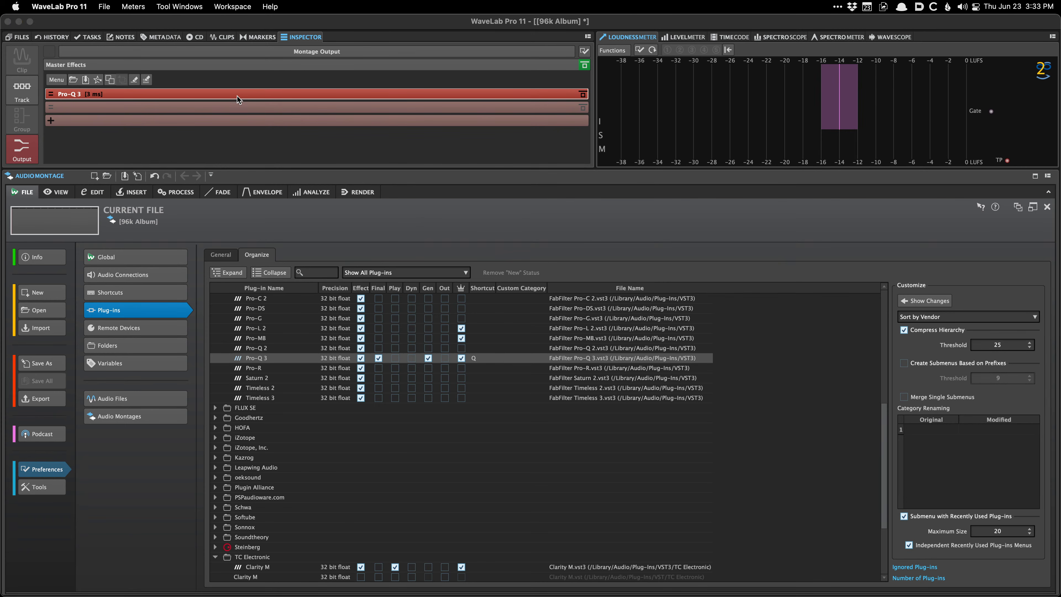
Close the preferences to return to the 96k Album montage and its Master Effects.
key("super+Tab")
left_click(50, 206)
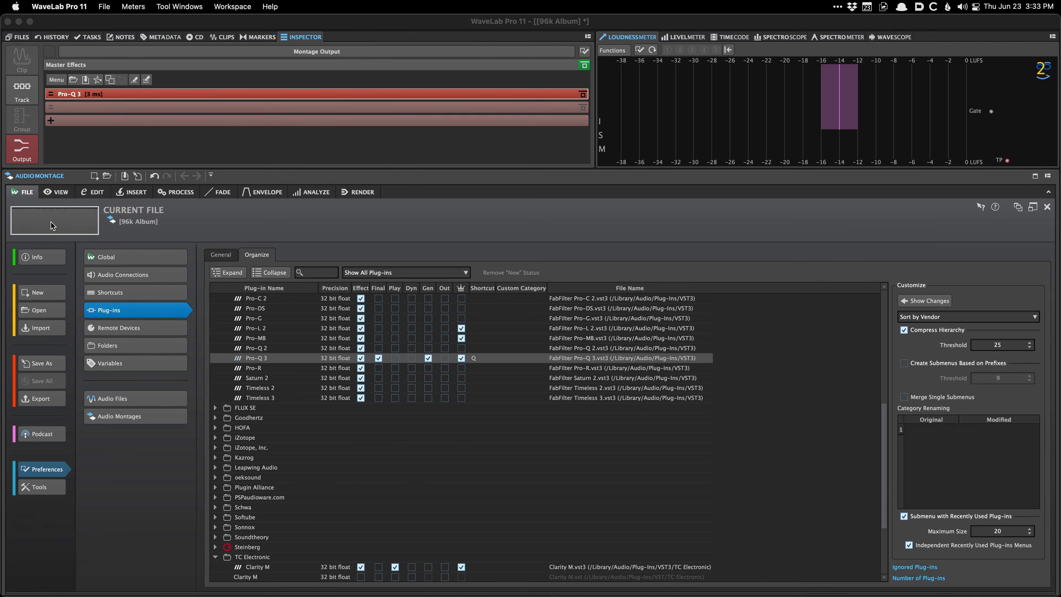
double_click(51, 222)
left_click(133, 93)
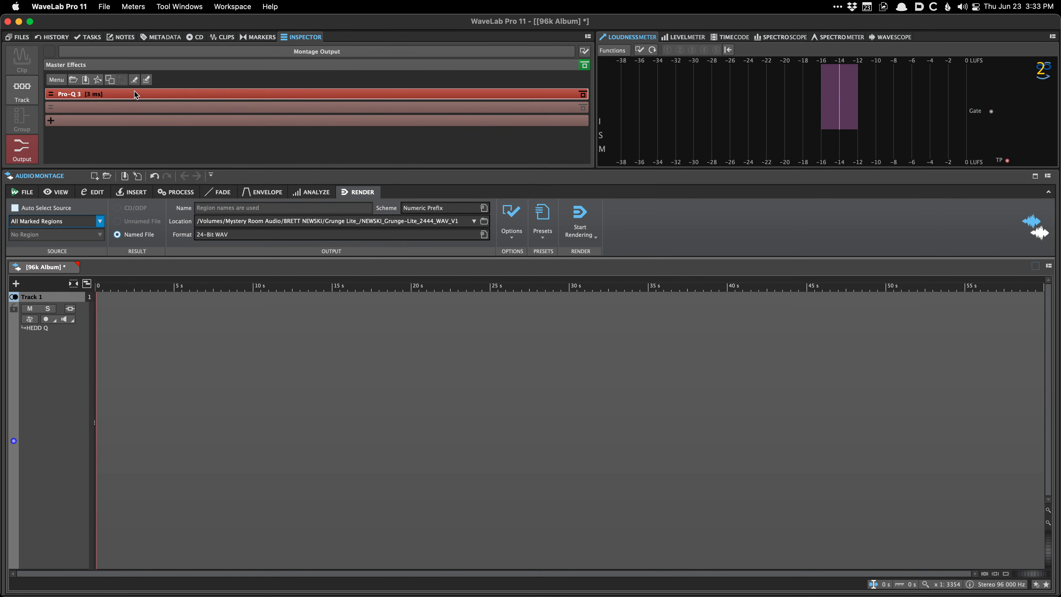
left_click(138, 102)
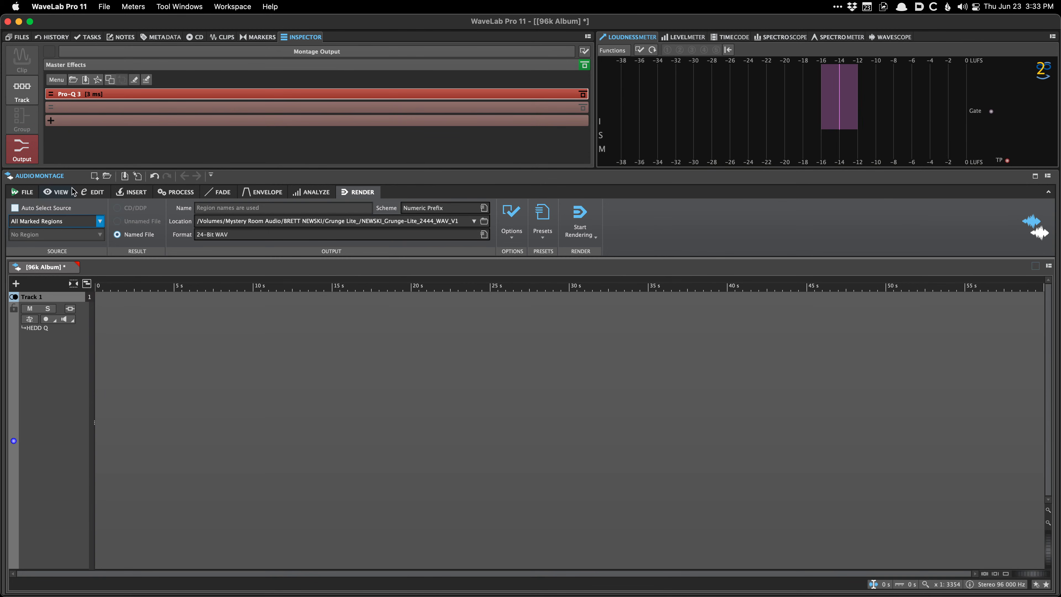
Insert the recently used Pro-Q 3 in the second Master Effects slot.
left_click(101, 107)
mouse_move(138, 191)
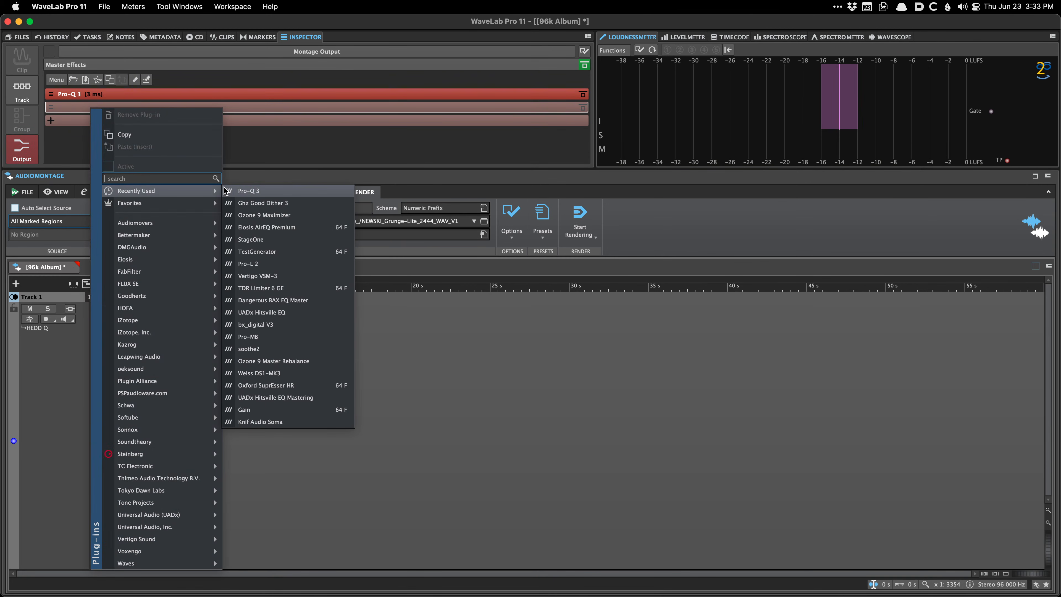
left_click(242, 190)
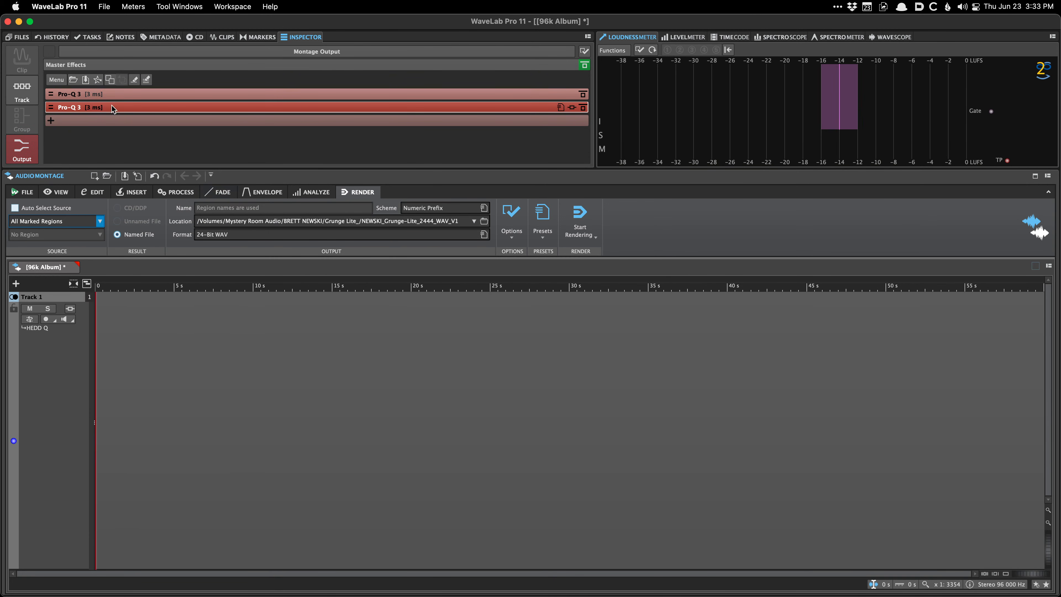
Remove the Pro-Q 3 instances from the first and second Master Effects slots.
left_click(112, 108)
left_click(112, 92)
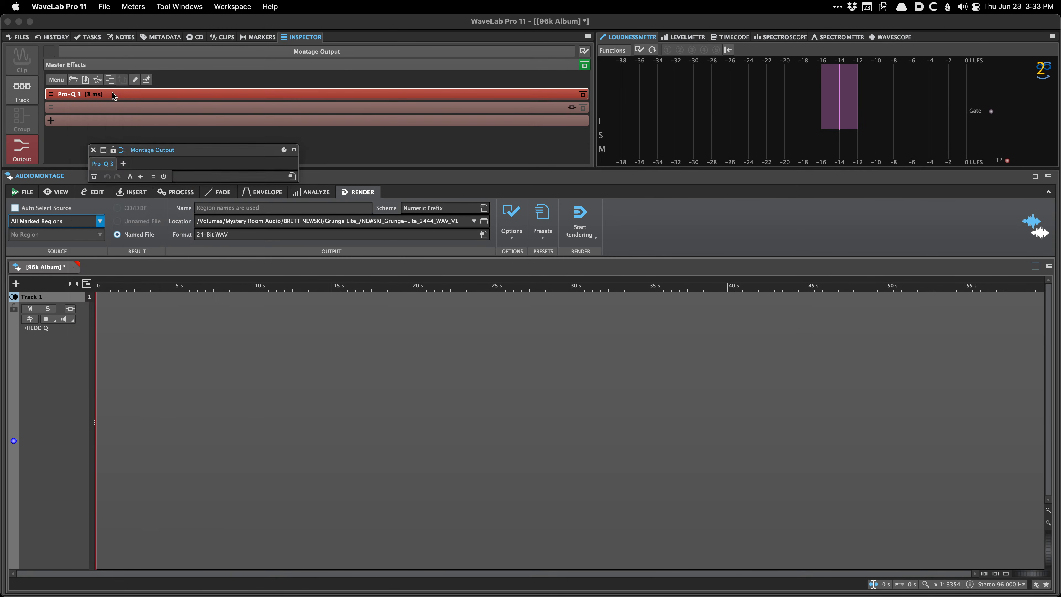
left_click(112, 93)
left_click(201, 96)
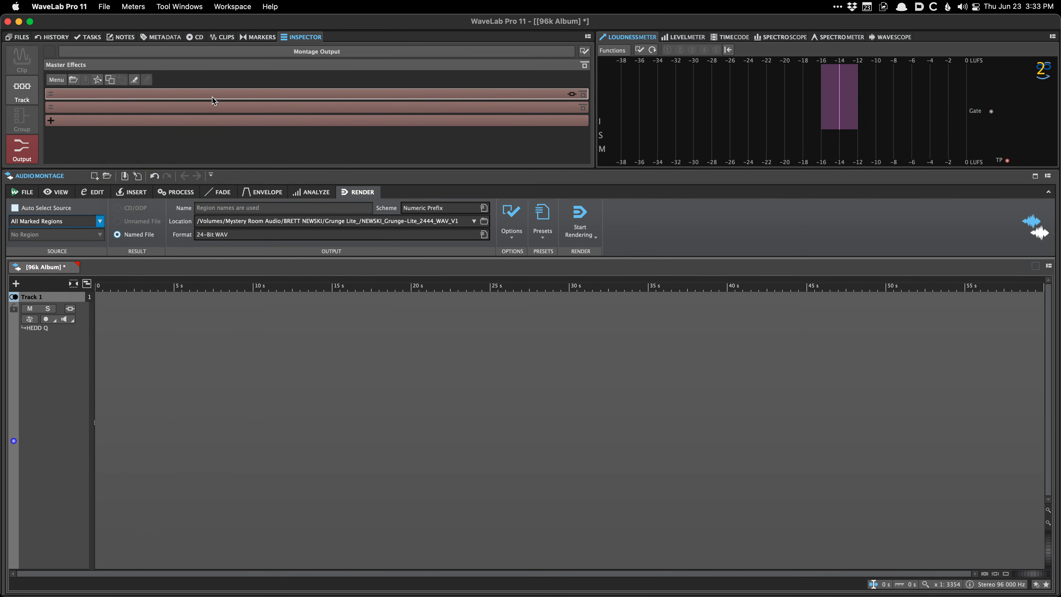
left_click(190, 92)
left_click(148, 138)
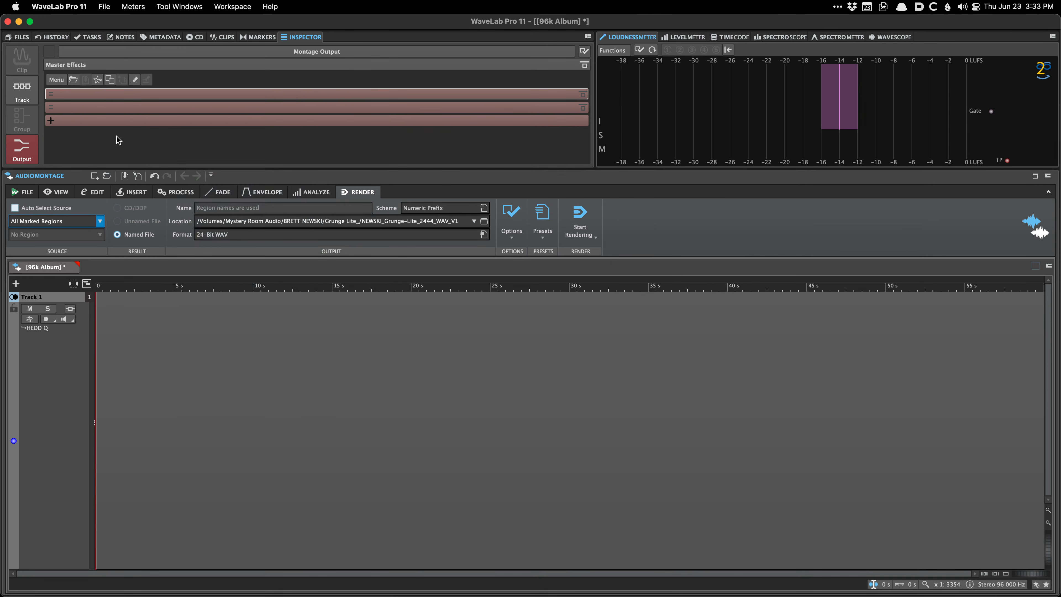
Return to the Plug-ins preferences, expand FabFilter in the Organize list, and disable the Gen category for the VST3 Pro-Q 3.
key("super+comma")
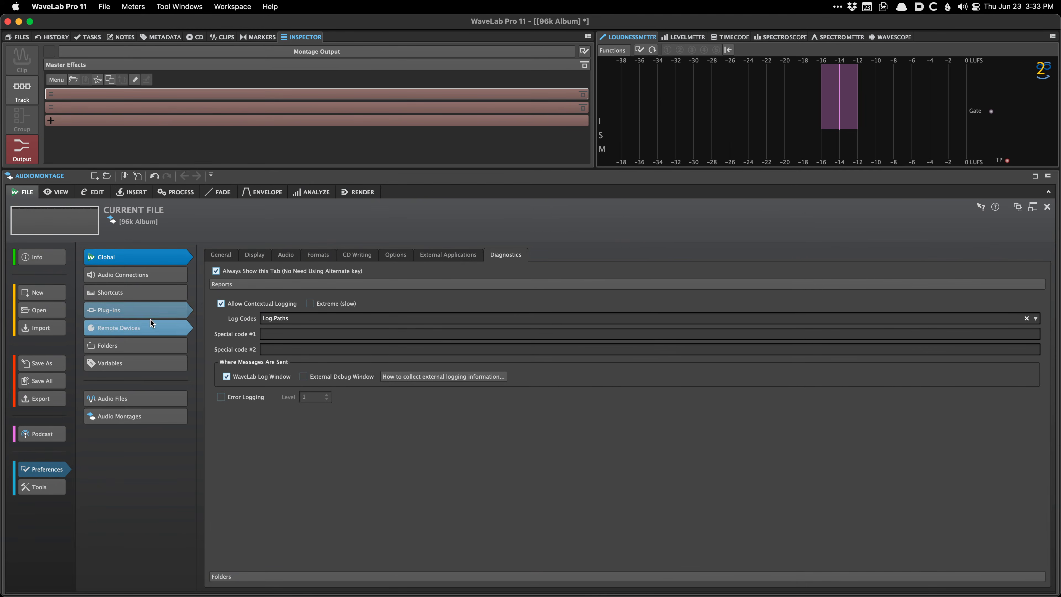
left_click(135, 316)
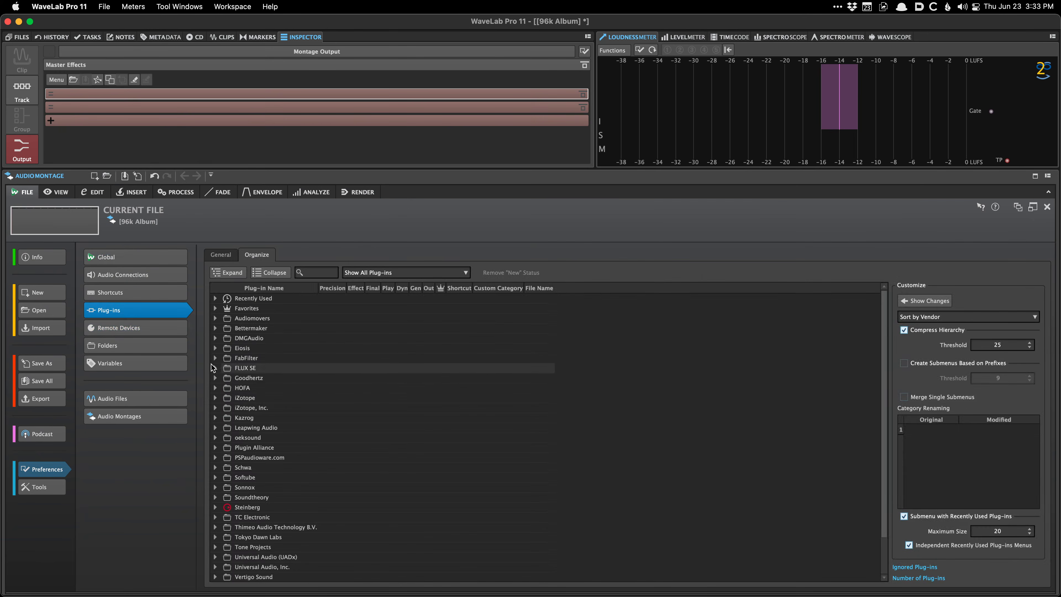
scroll(225, 389, "up", 2)
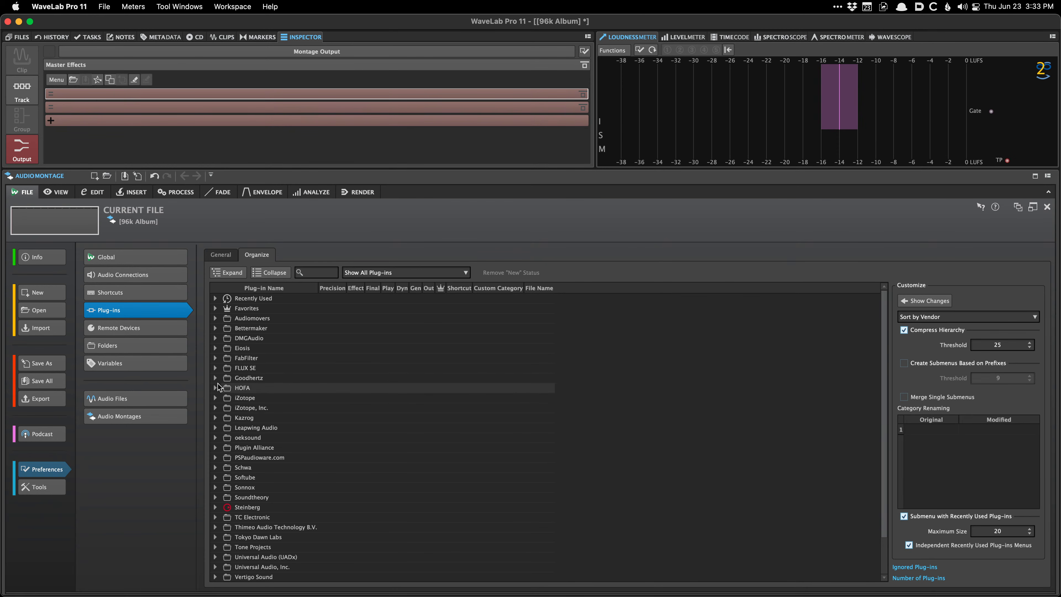
left_click(215, 358)
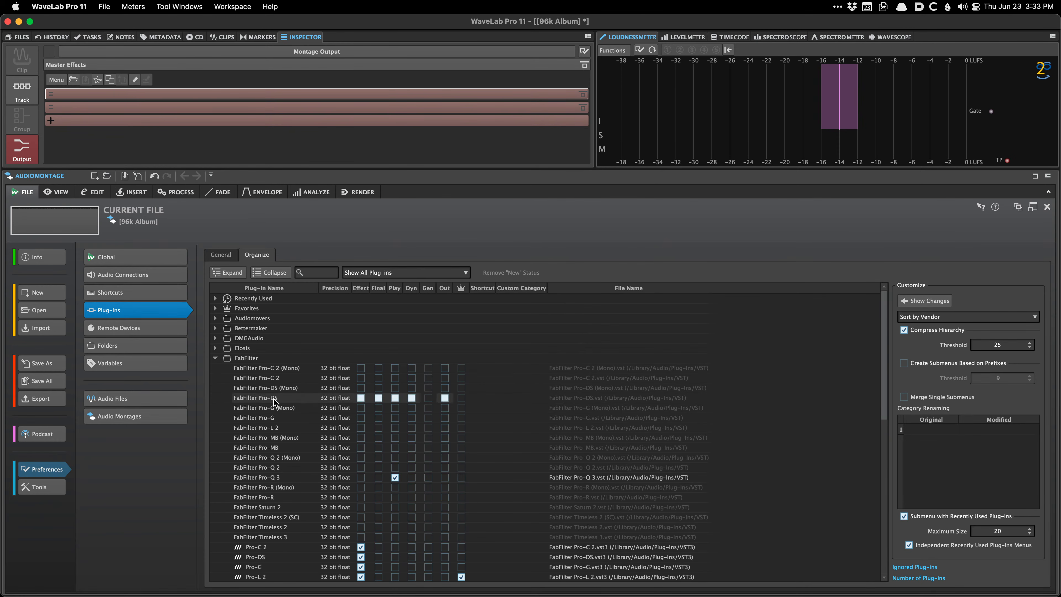
left_click(395, 477)
scroll(393, 477, "down", 3)
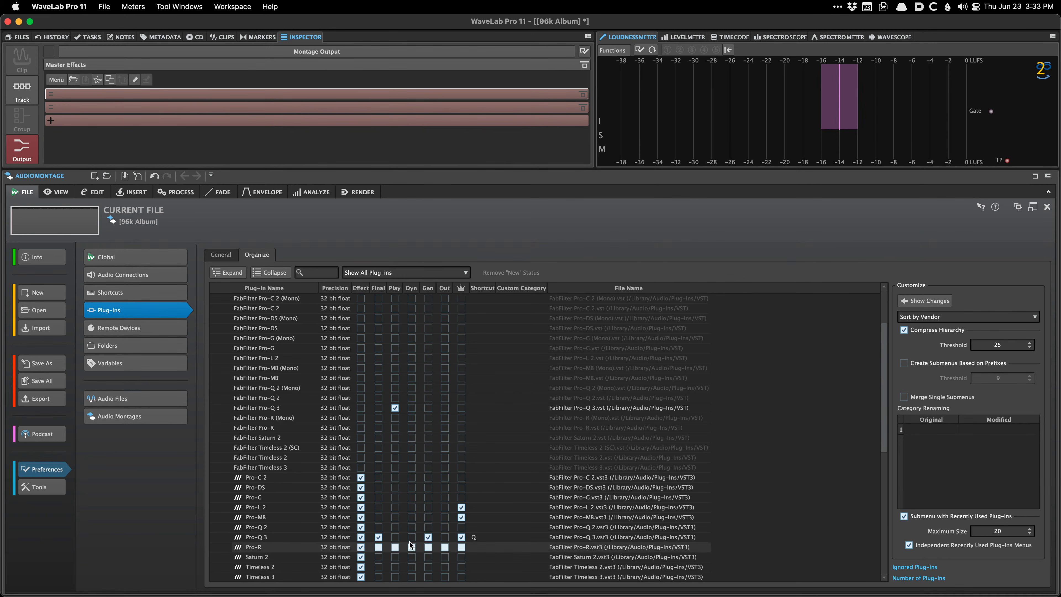
left_click(429, 537)
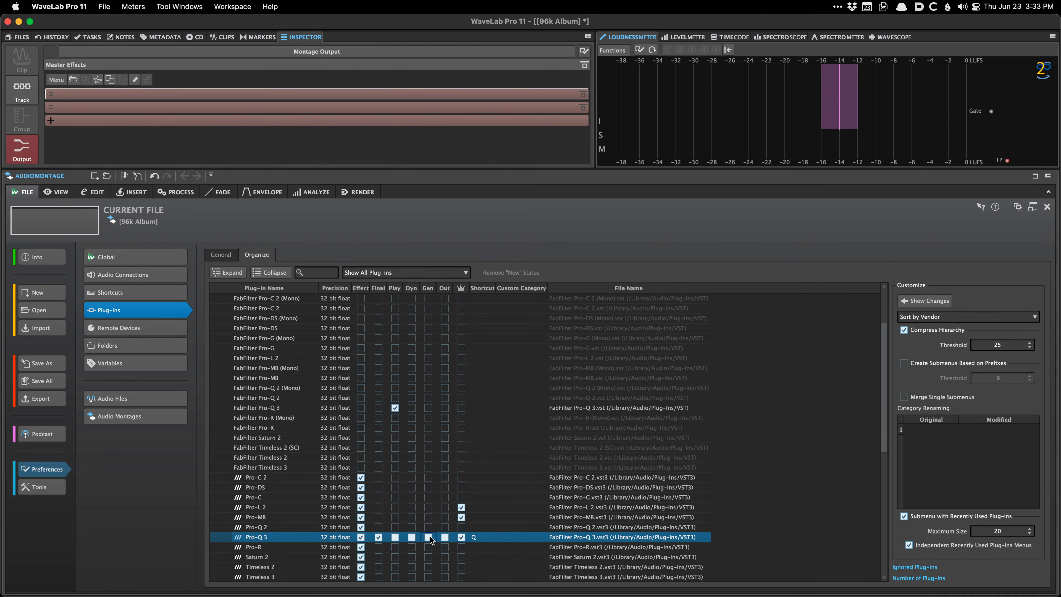
Review the favorites marks of the FabFilter VST3 plug-ins and view the Favorites submenu for the first Master Effects slot.
scroll(393, 507, "down", 3)
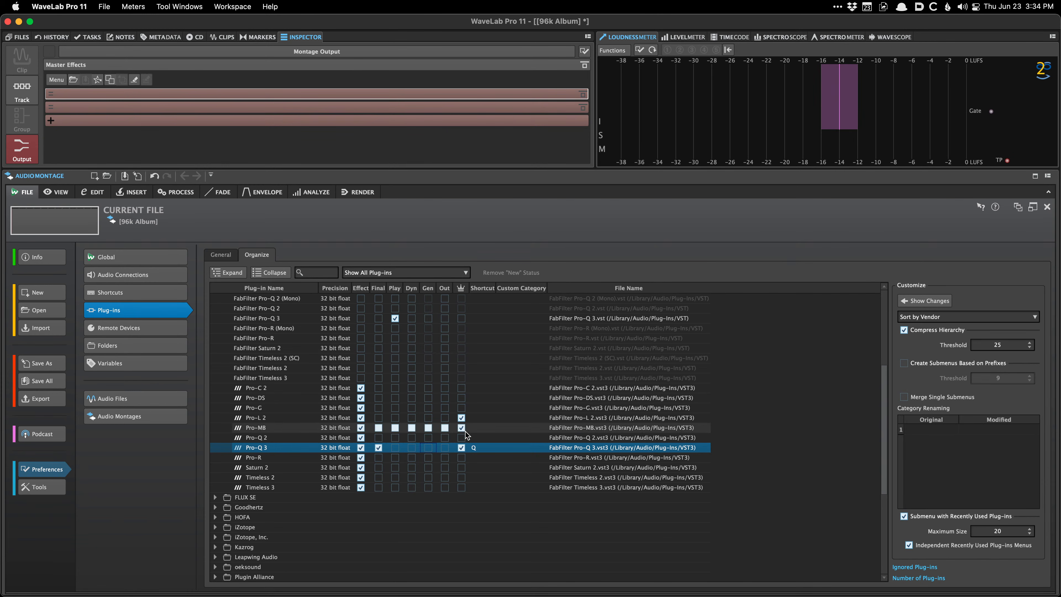
left_click(254, 94)
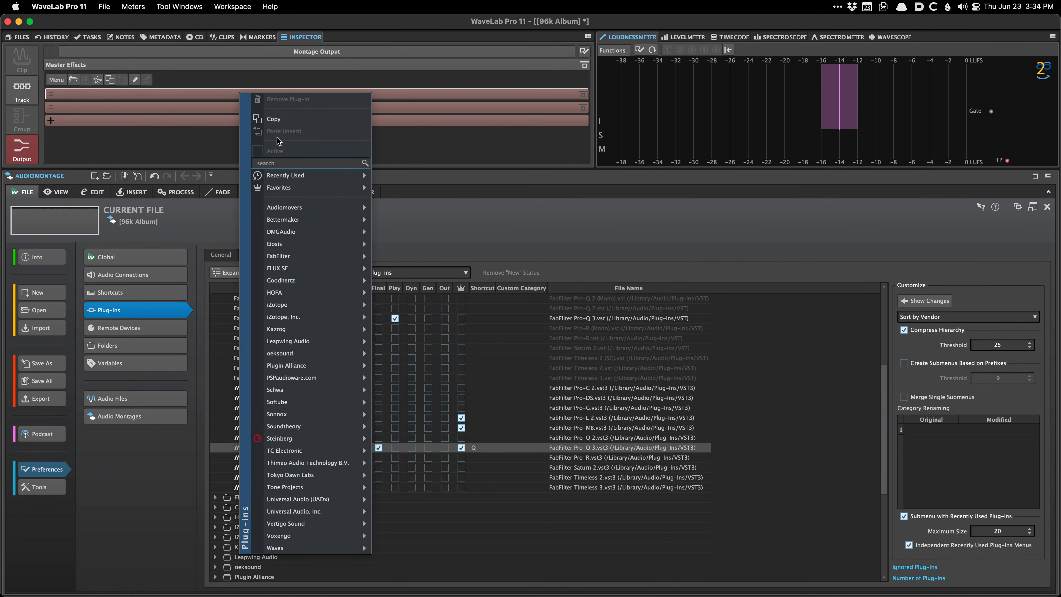
mouse_move(269, 184)
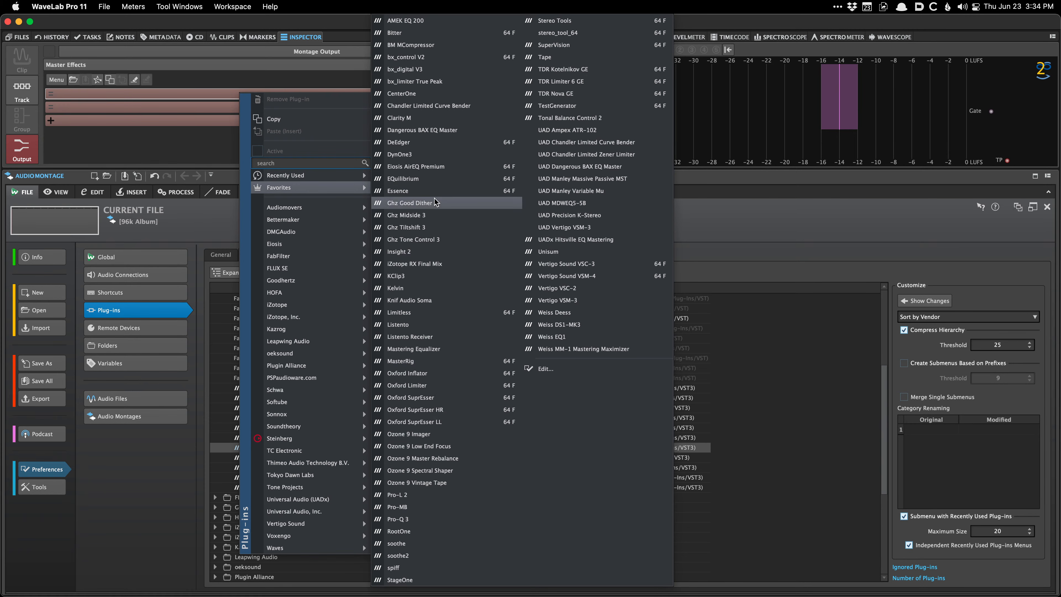
key("Escape")
key("Escape")
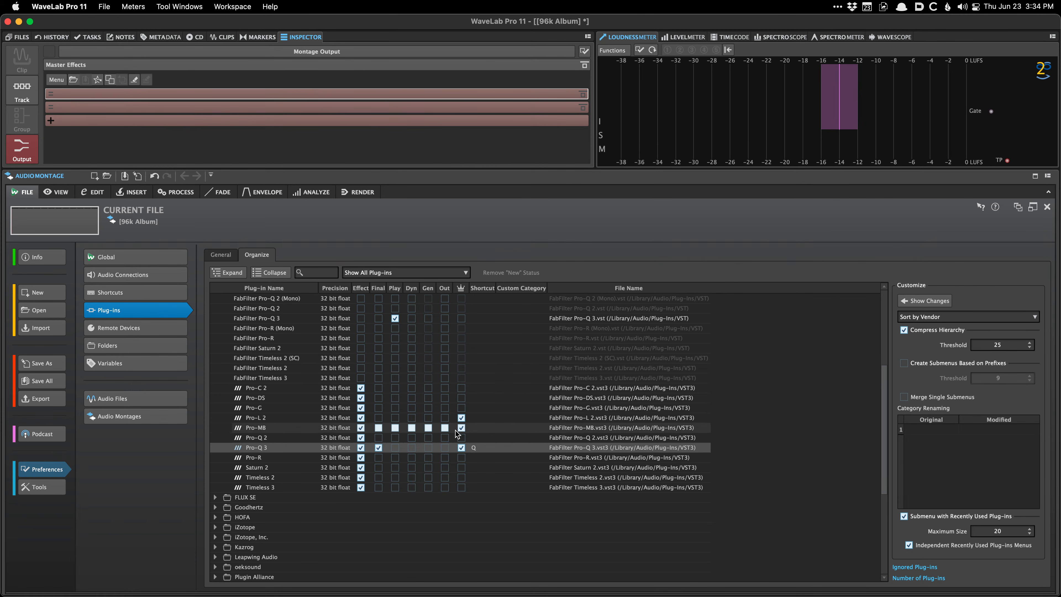
Set the plug-in menu customization to Sort by Category, Then Vendor.
scroll(217, 338, "up", 5)
scroll(262, 384, "down", 5)
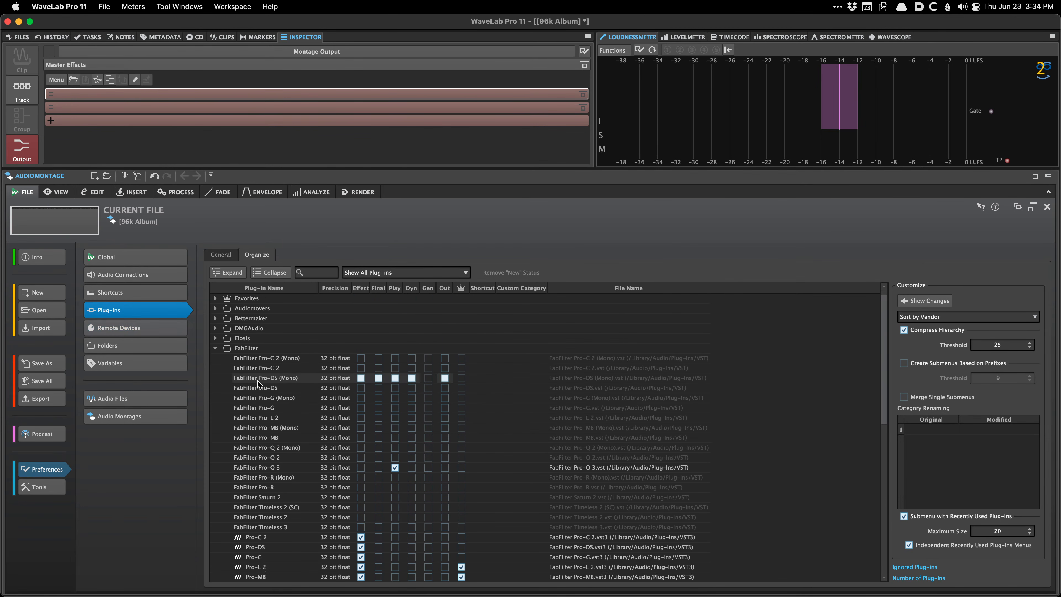
scroll(266, 386, "down", 3)
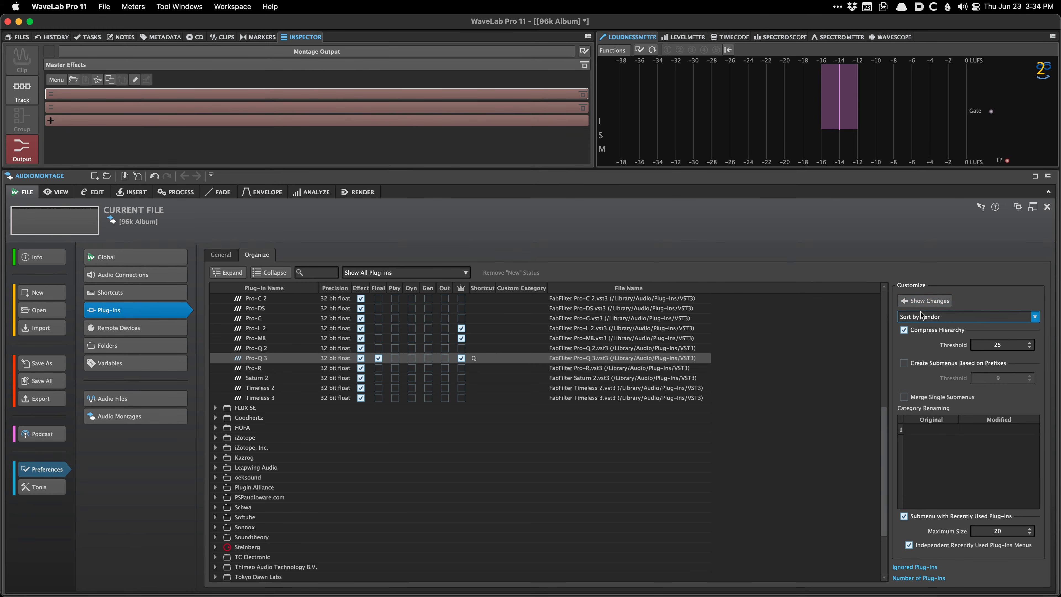
scroll(921, 314, "down", 1)
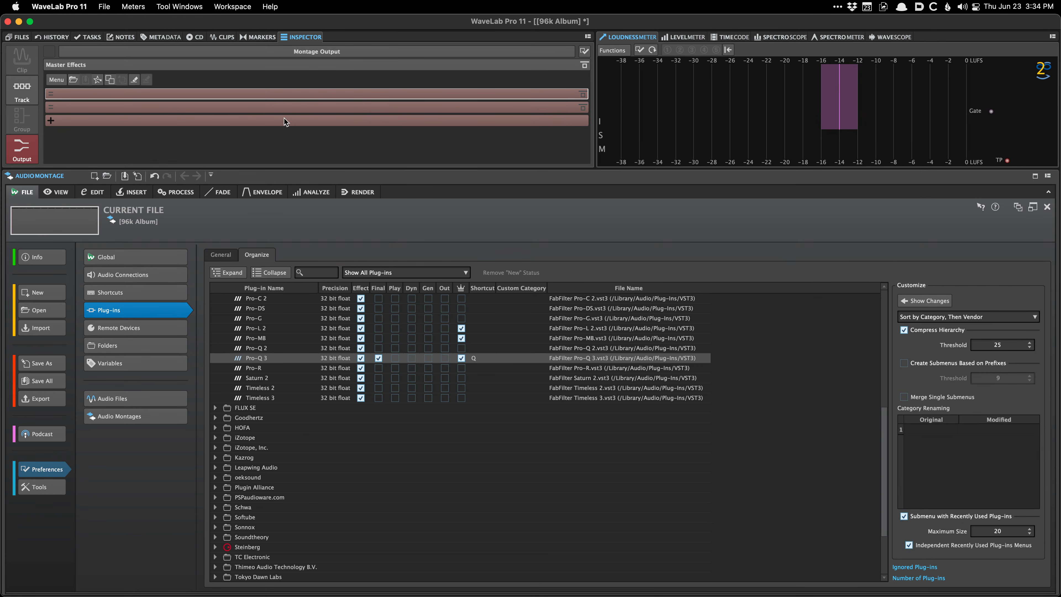
Check how plug-ins are grouped in the first Master Effects slot's list, looking into submenus such as HOFA and FabFilter.
left_click(159, 95)
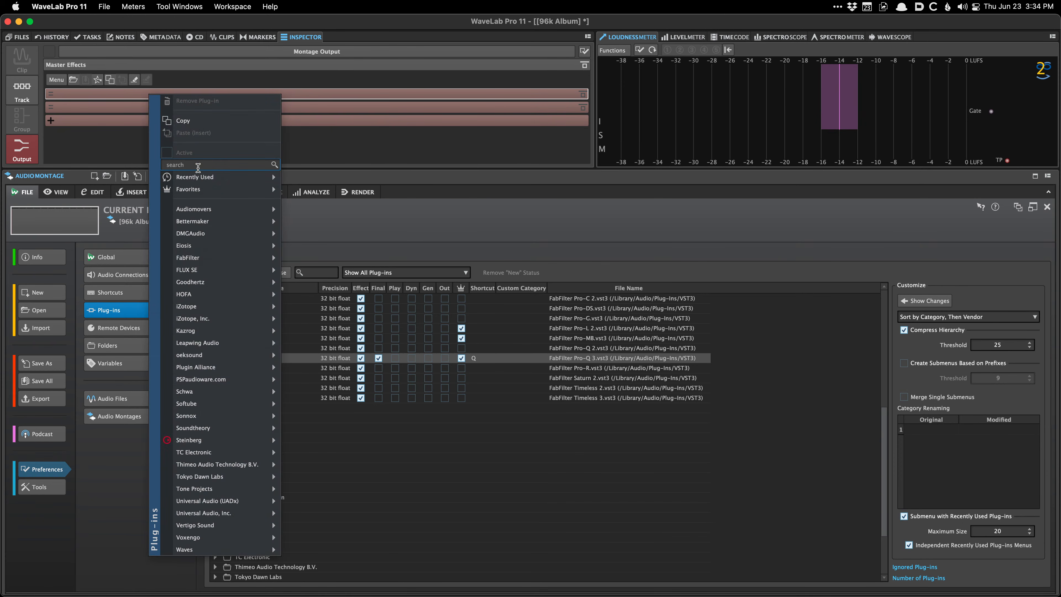
mouse_move(205, 193)
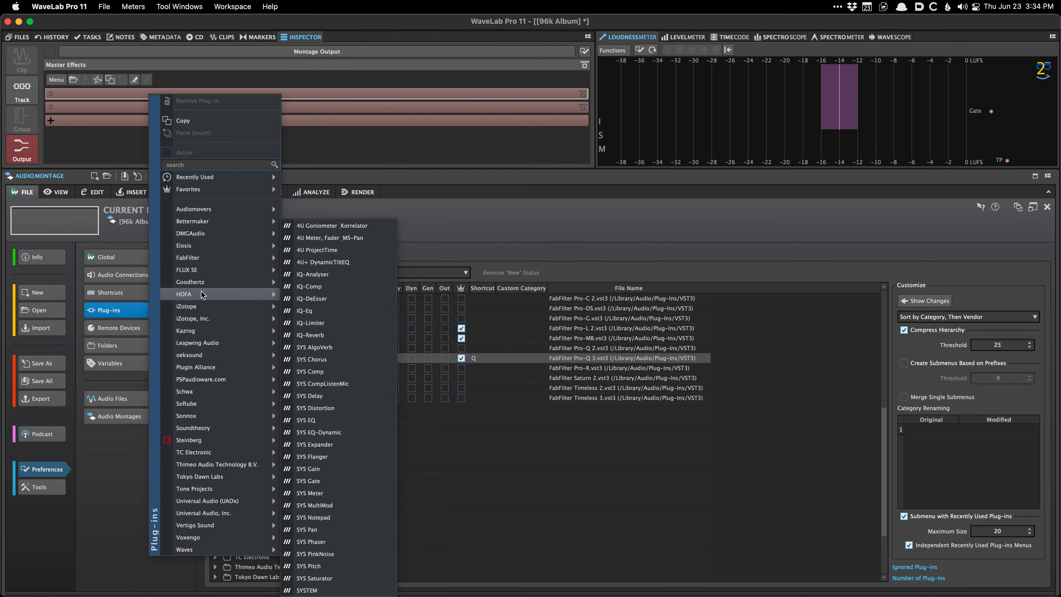
mouse_move(187, 287)
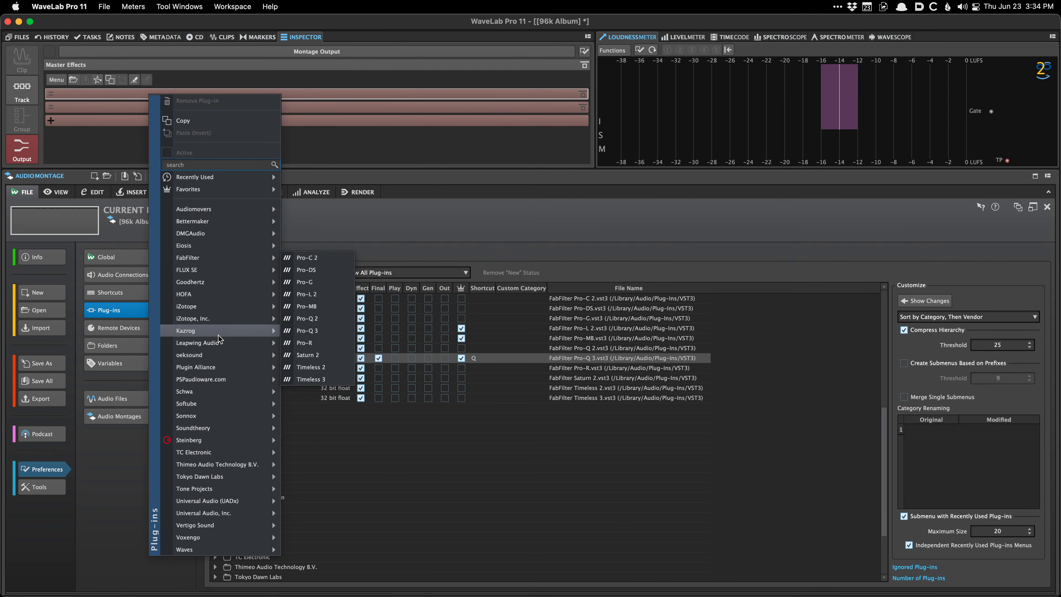
mouse_move(217, 443)
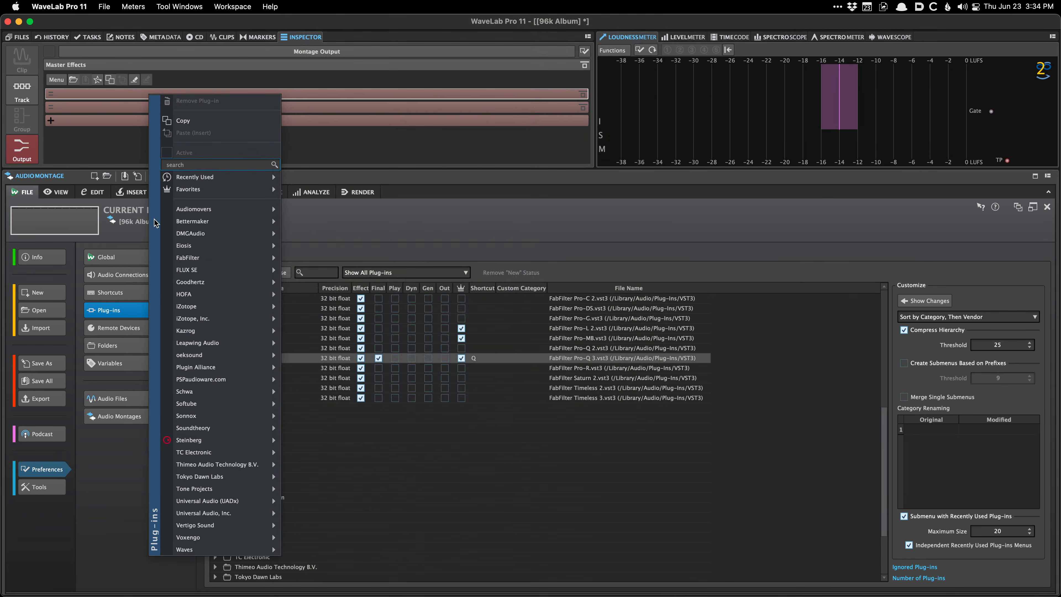
Dismiss the plug-in list, leave the preferences, and close the 96k Album audio montage, answering its save prompt.
left_click(83, 231)
left_click(83, 230)
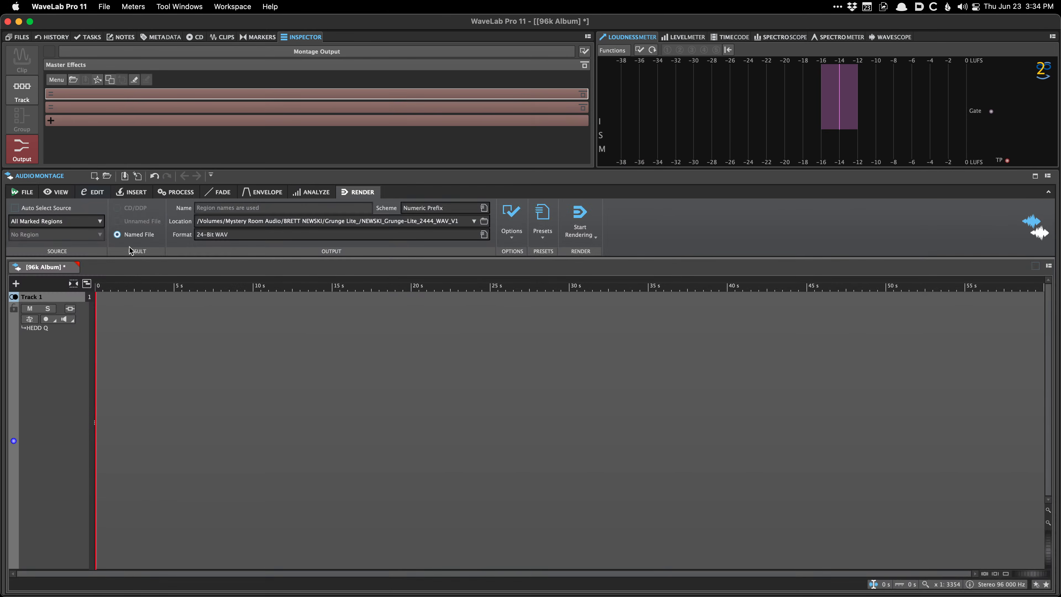
left_click(72, 267)
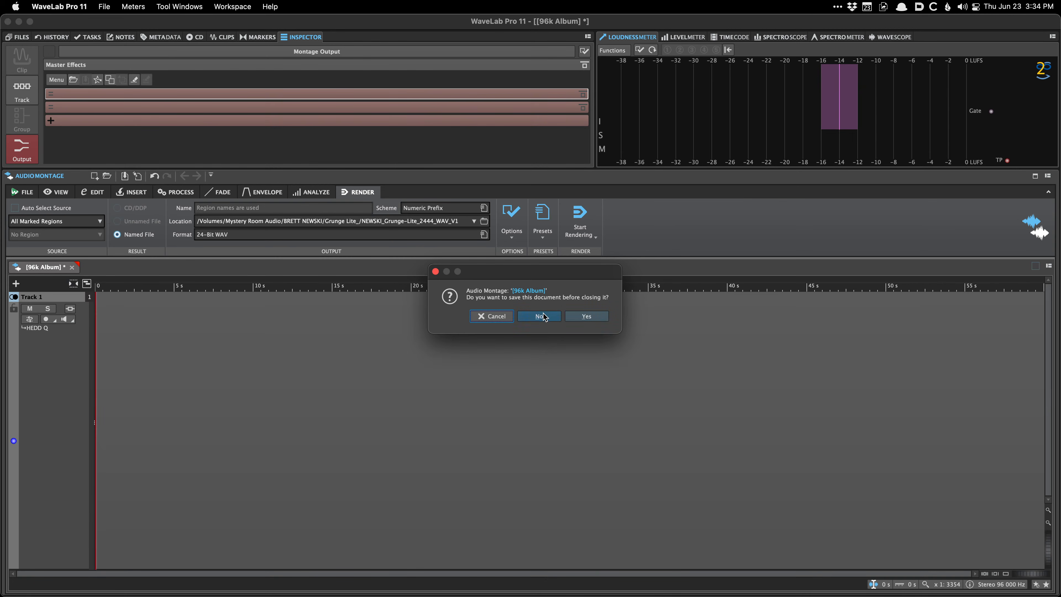
left_click(587, 314)
Reopen the preferences and view the Remote Devices options and the Device Editing settings.
key("super+comma")
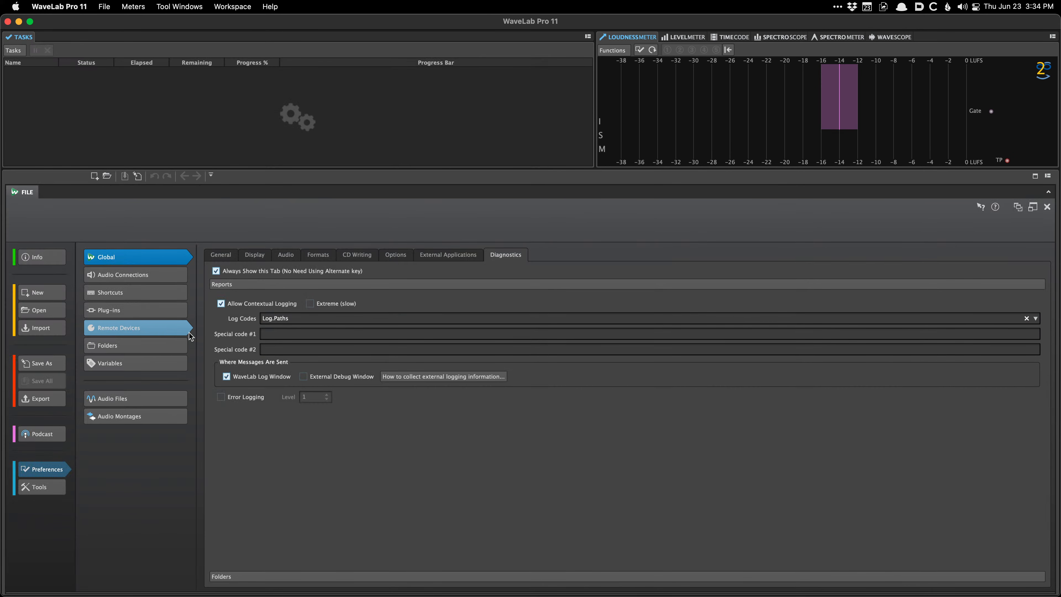
left_click(146, 310)
left_click(144, 329)
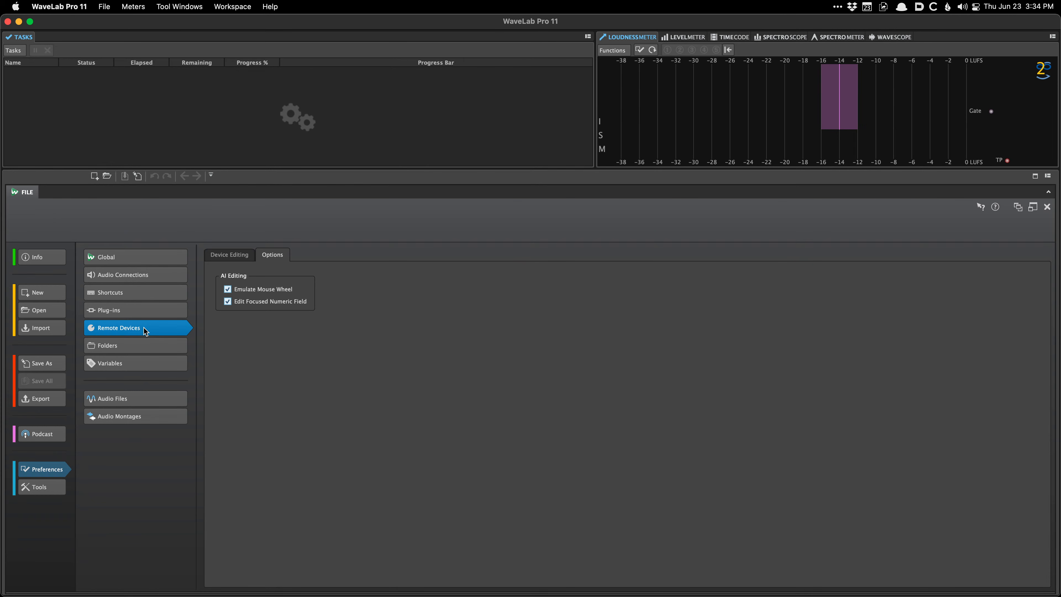
left_click(215, 255)
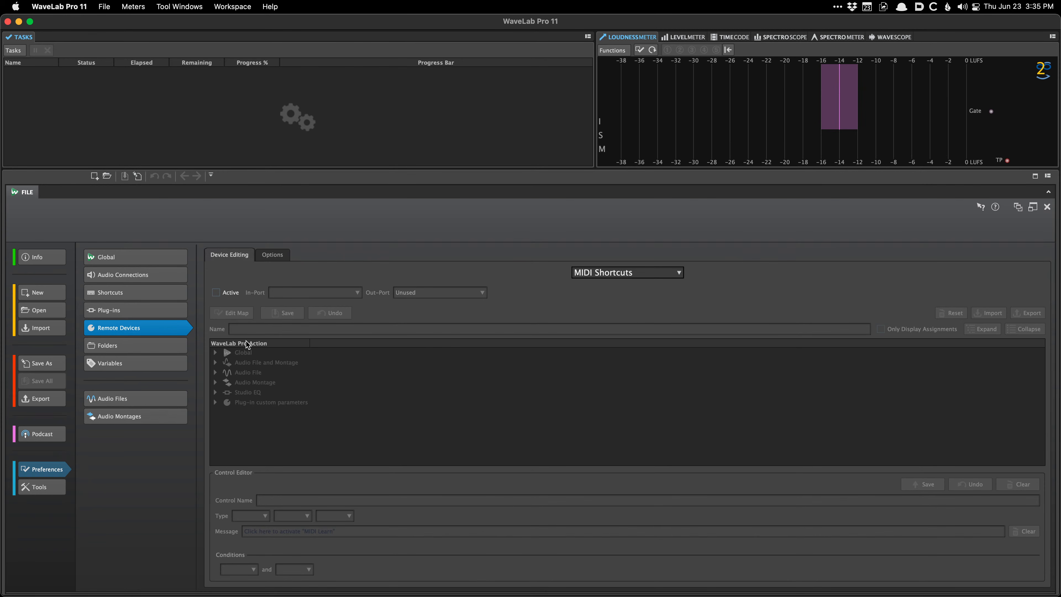
Review the Folders preferences from Folder for Temporary Files #3 through Audio Montage – Open Folder.
left_click(167, 346)
left_click(299, 276)
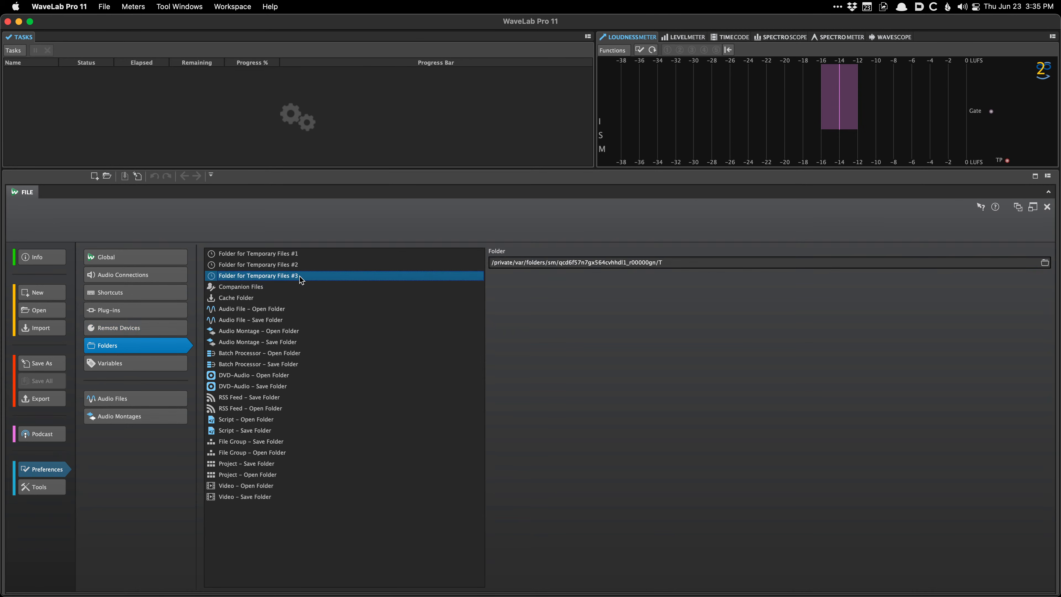
key("Down")
key("Down")
key("Down")
key("Down")
key("Down")
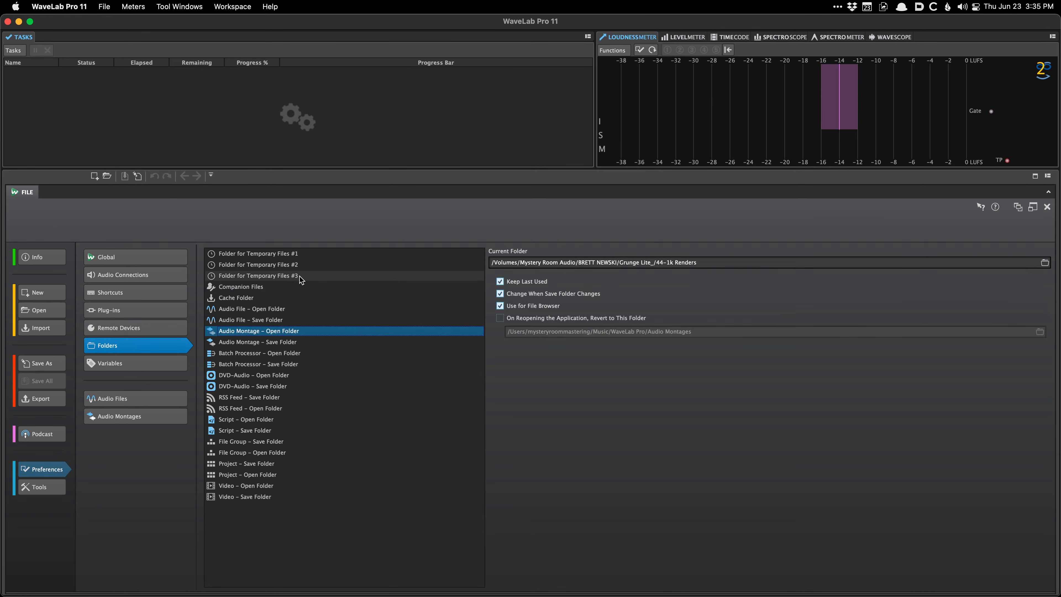
key("Down")
key("Up")
key("Down")
key("Up")
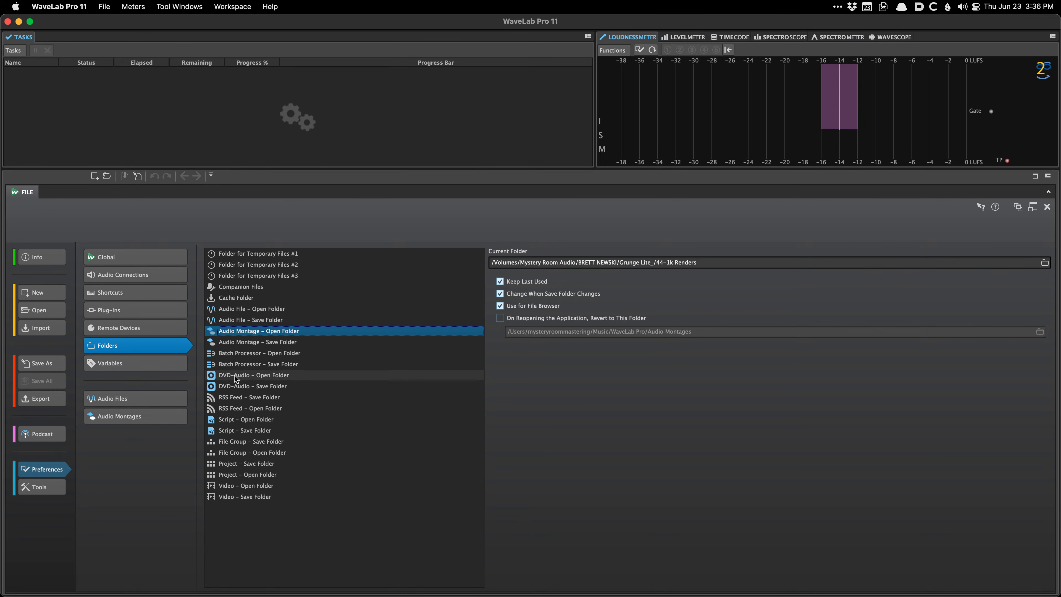
Review the Variables preferences, including the custom variables, the auto variables reference table and the text snippets.
left_click(121, 362)
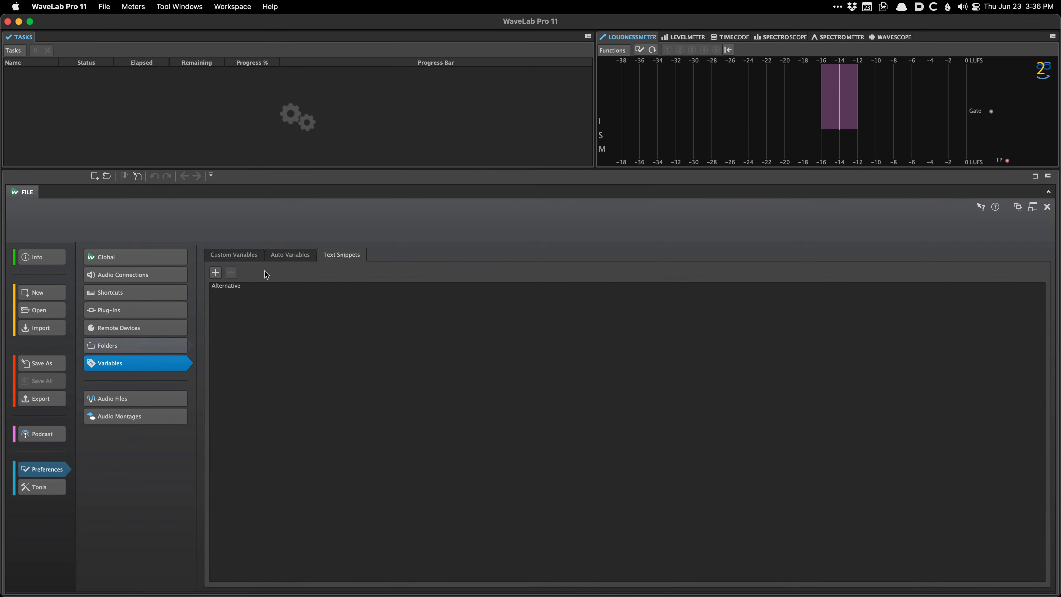
left_click(289, 255)
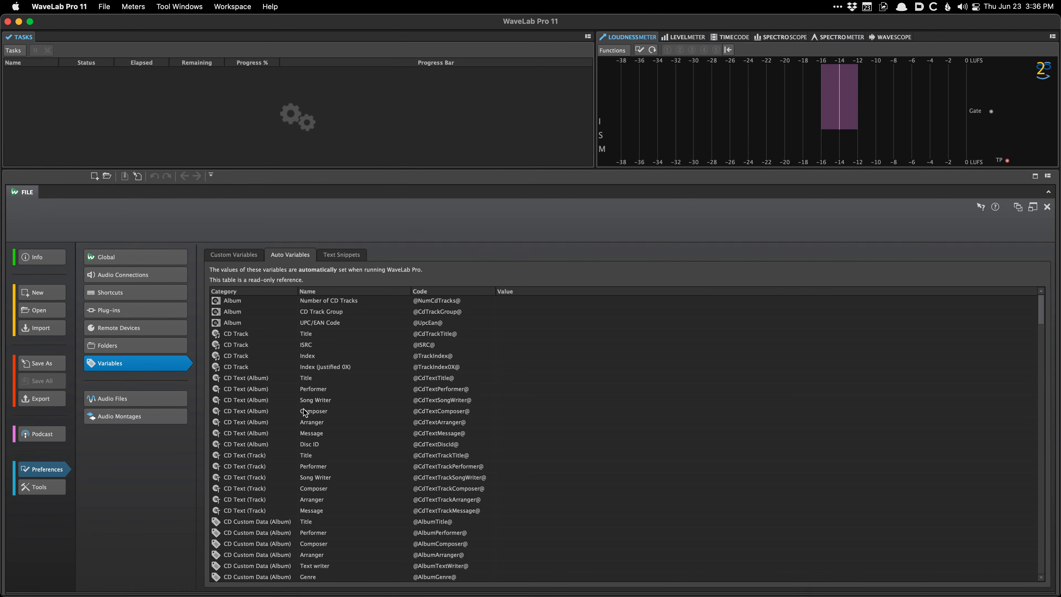
scroll(309, 418, "down", 10)
scroll(309, 420, "down", 10)
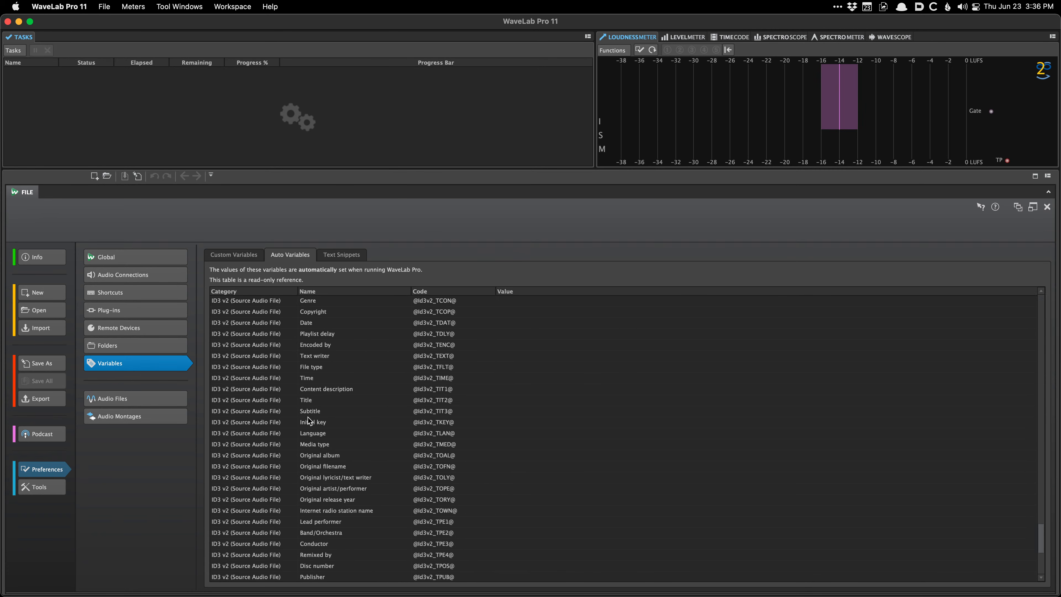
scroll(302, 415, "up", 20)
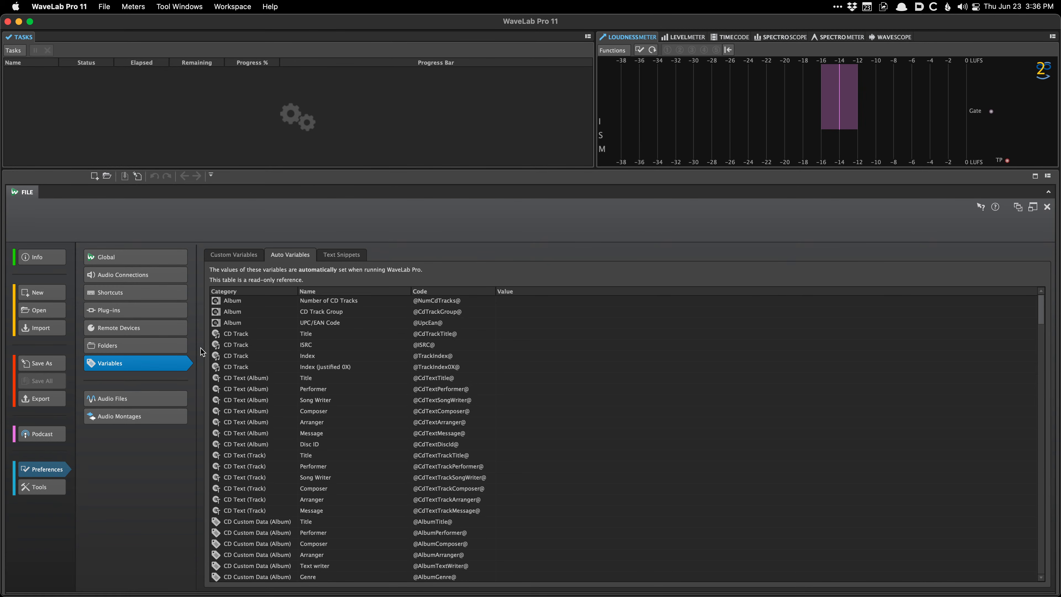
left_click(242, 255)
left_click(287, 256)
left_click(342, 255)
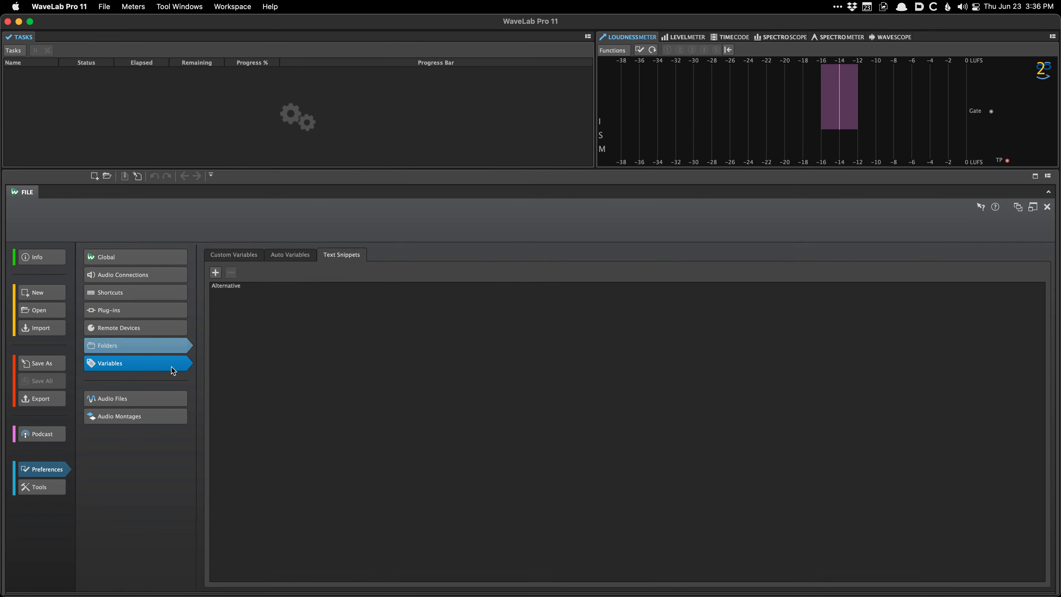
Show the Audio Files preferences, and open the recent file NEWSKI_Grunge-Lite_V1.wav from the 96k Renders folder.
left_click(151, 402)
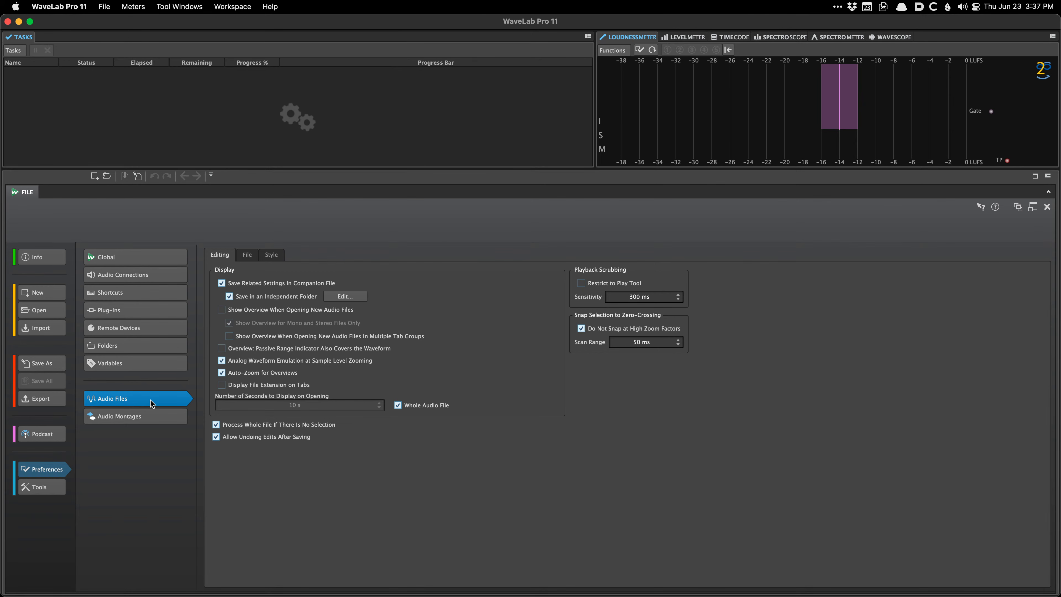
right_click(172, 187)
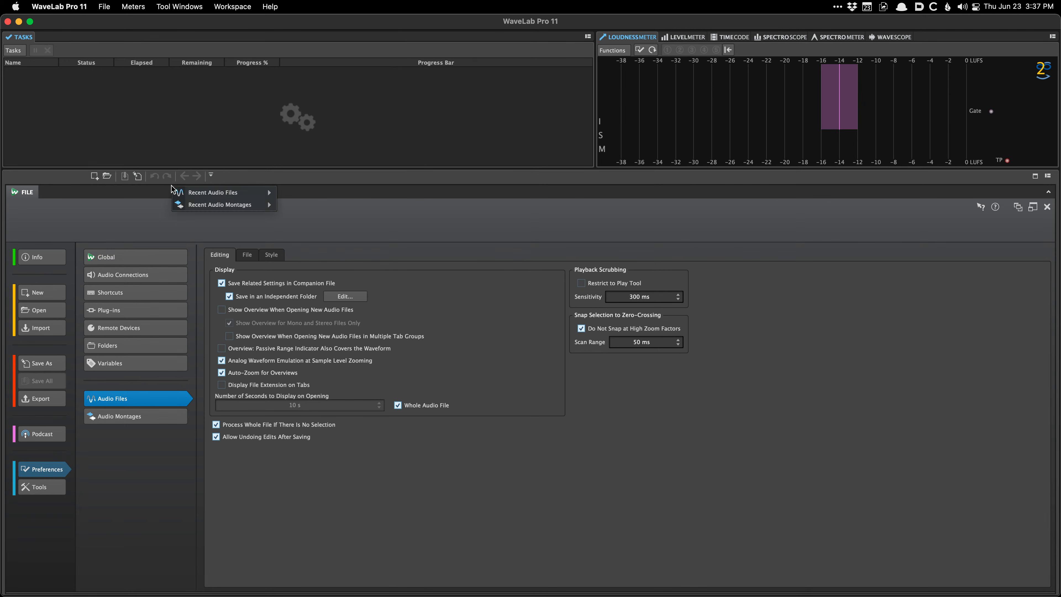
mouse_move(265, 192)
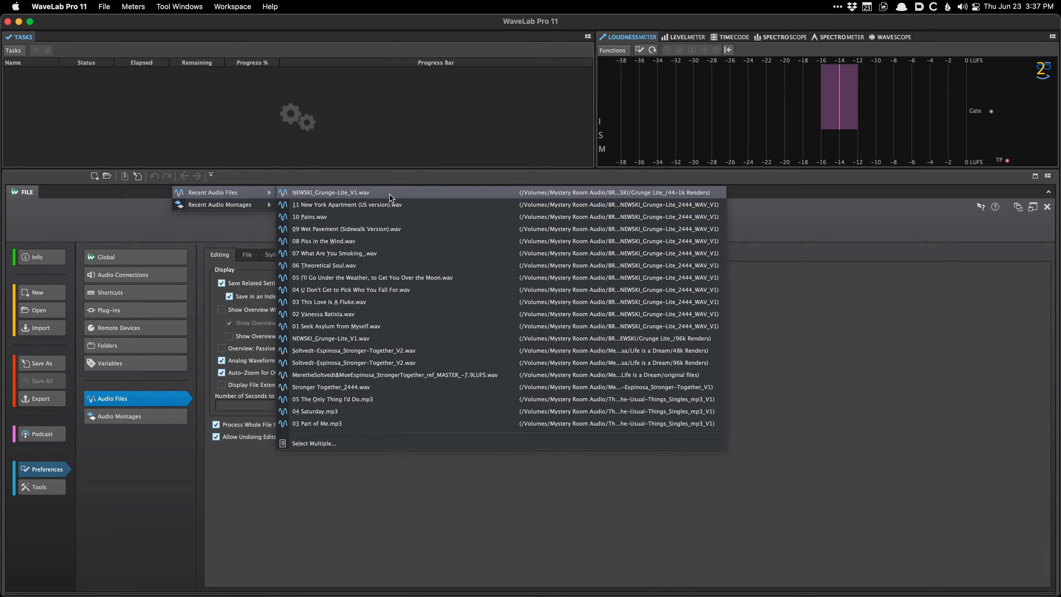
left_click(420, 337)
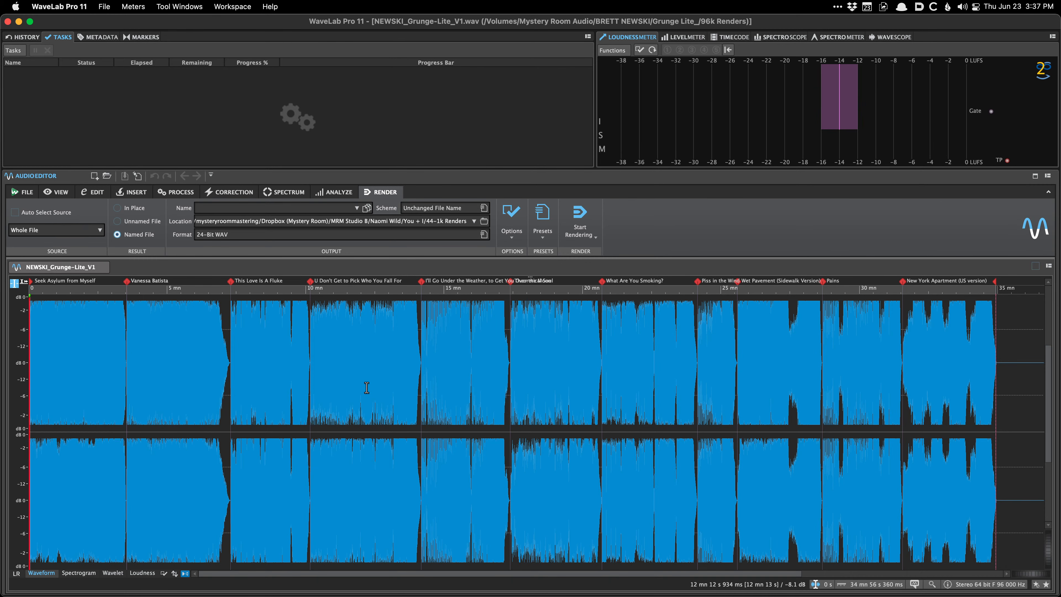
Open the recent audio montage NEWSKI - Grunge Lite_ 6496 DIGITAL MASTER V1_ and place the edit cursor within the Vanessa Batista clip's time range.
right_click(150, 264)
mouse_move(177, 313)
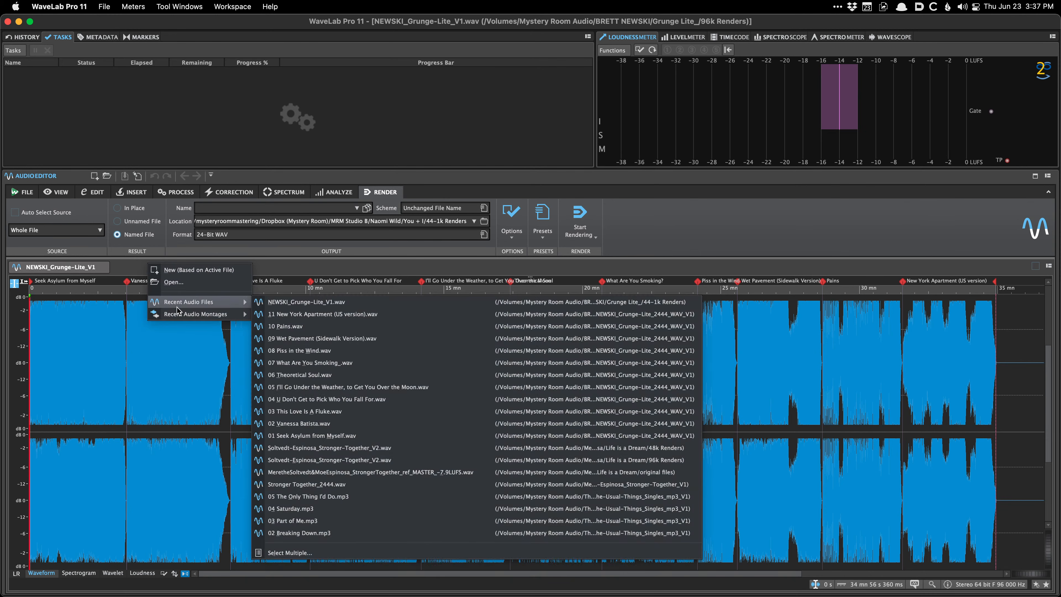
left_click(355, 338)
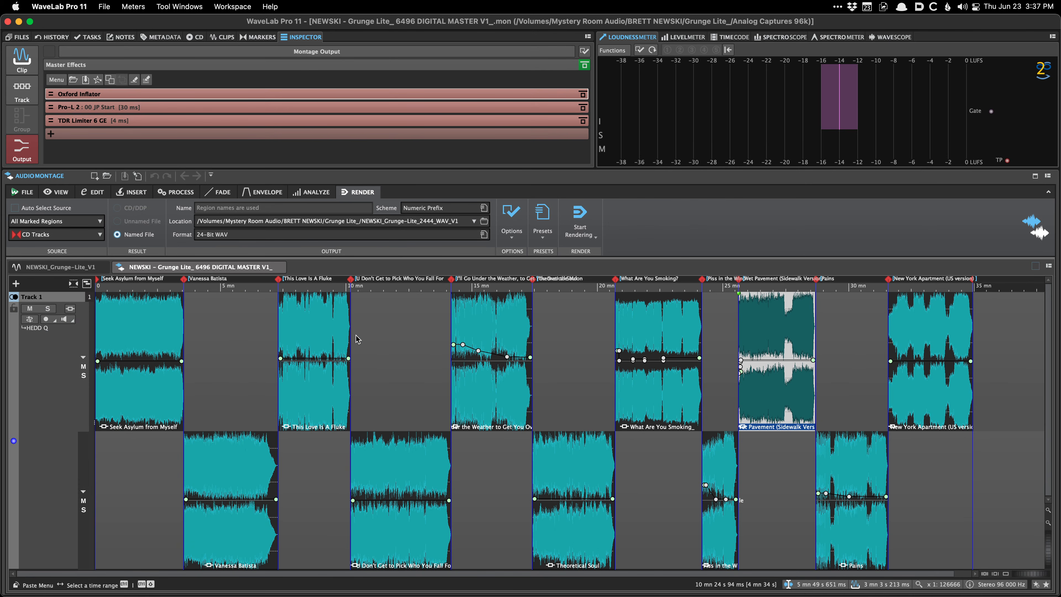
left_click(231, 343)
scroll(231, 342, "right", 1)
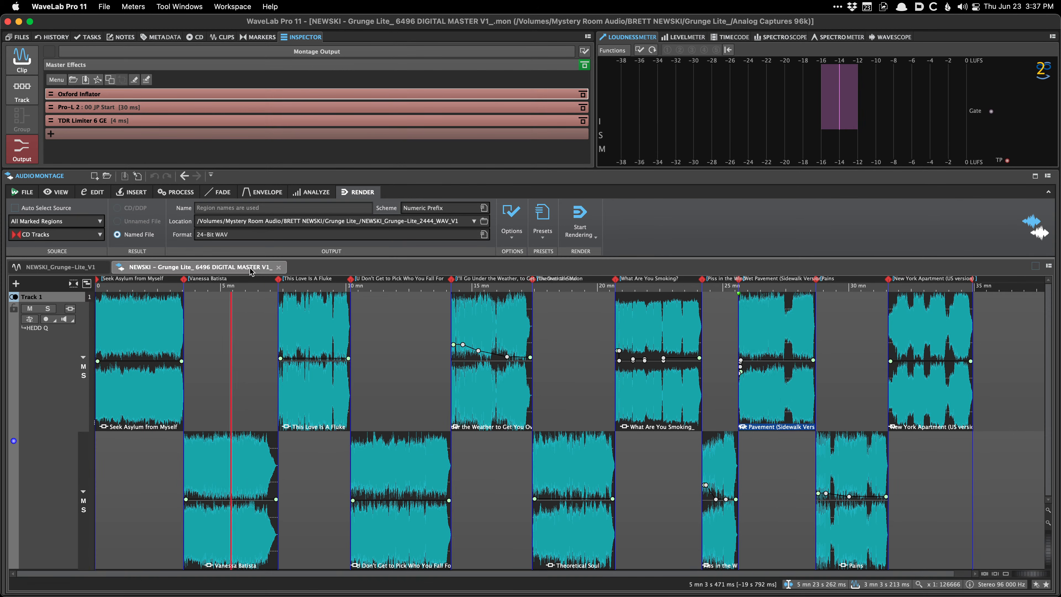
Close the montage and the audio file, and compare the Audio Files and Audio Montages preferences.
left_click(279, 266)
left_click(102, 267)
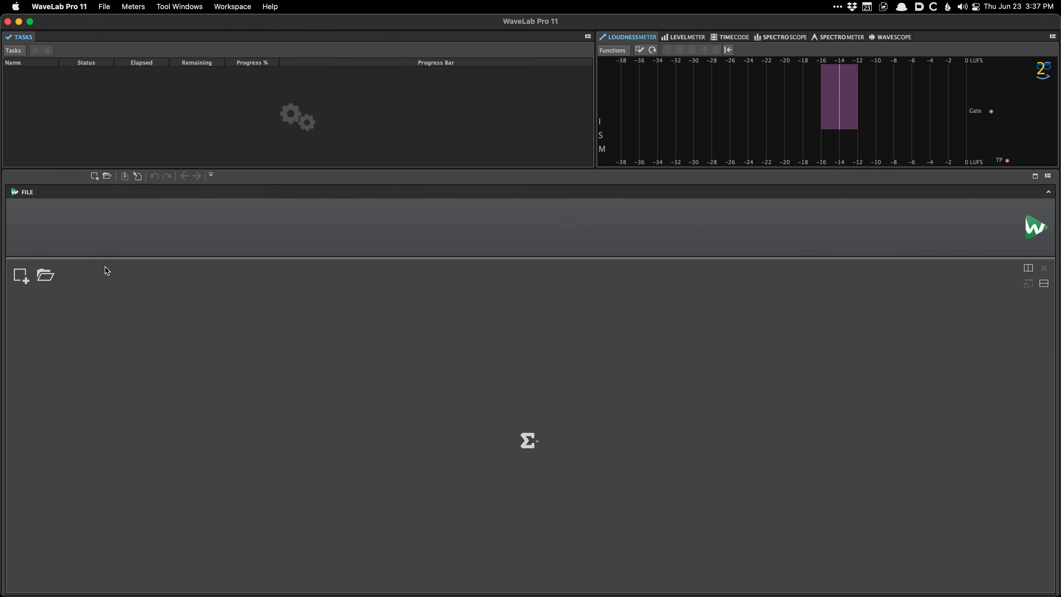
key("super+comma")
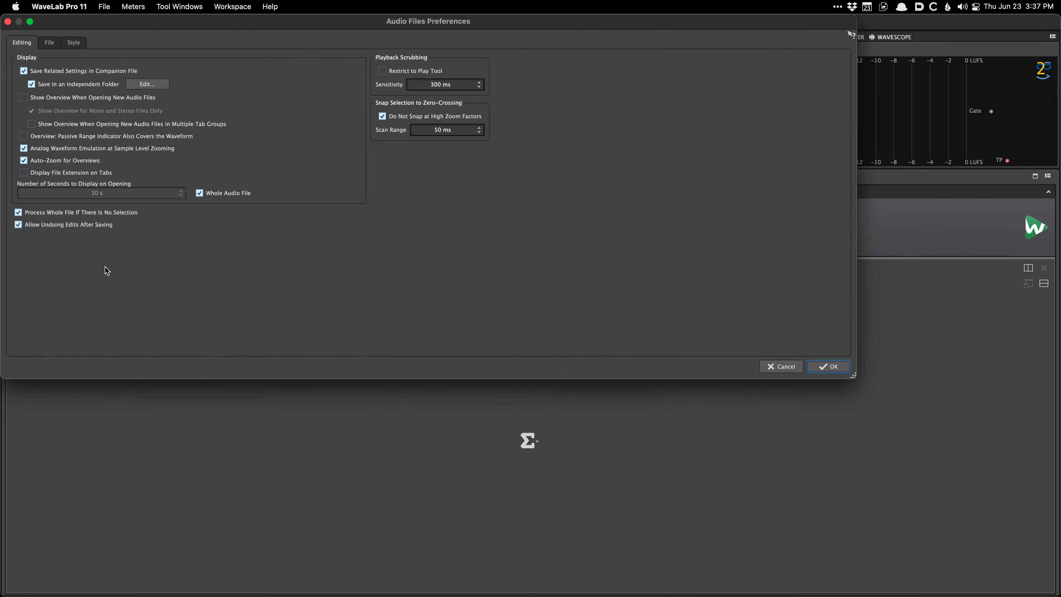
left_click(784, 367)
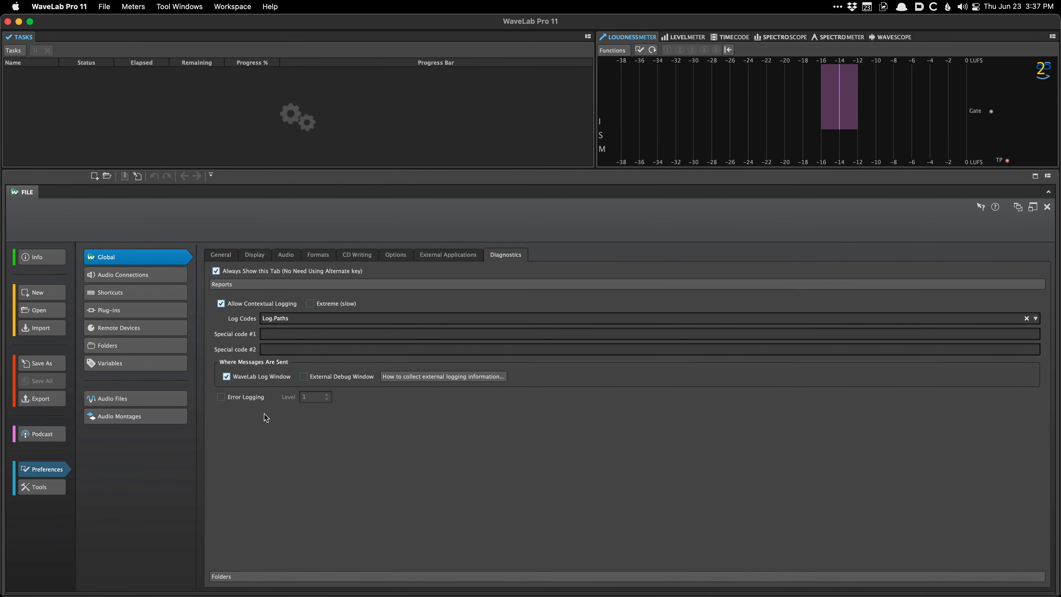
left_click(136, 399)
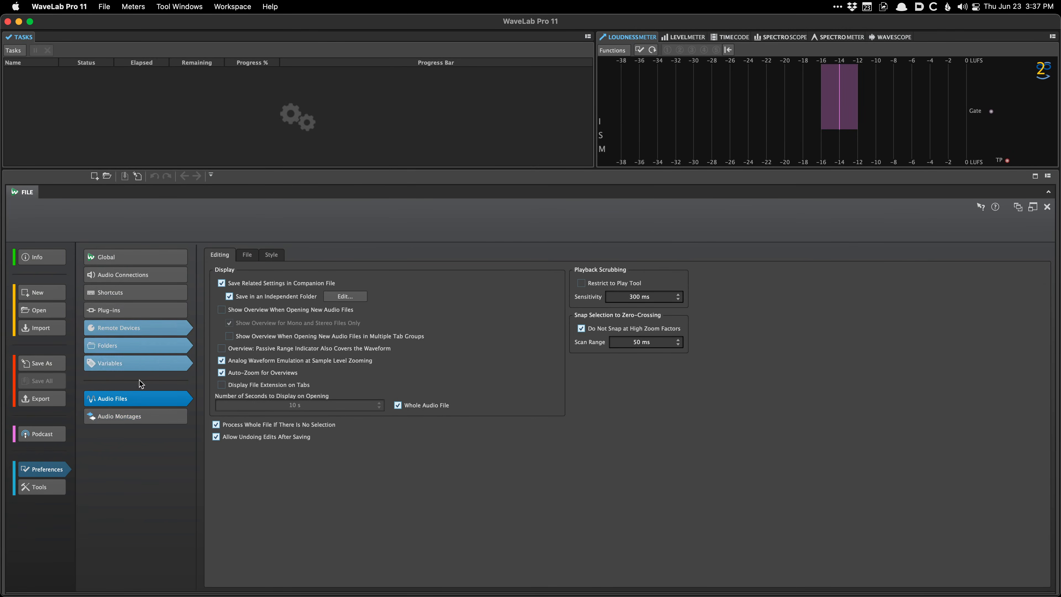
left_click(138, 417)
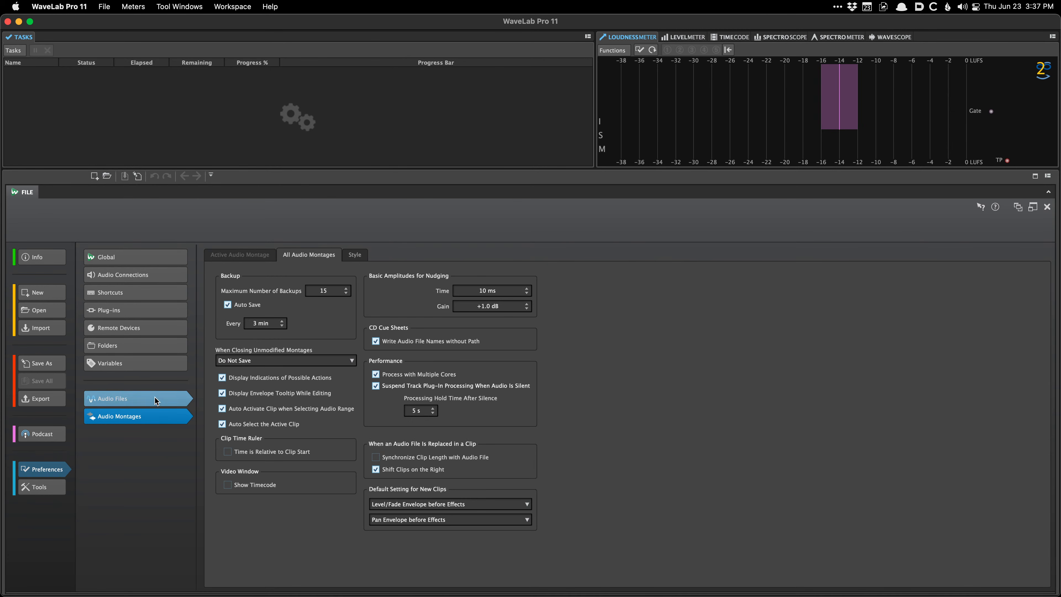
left_click(155, 400)
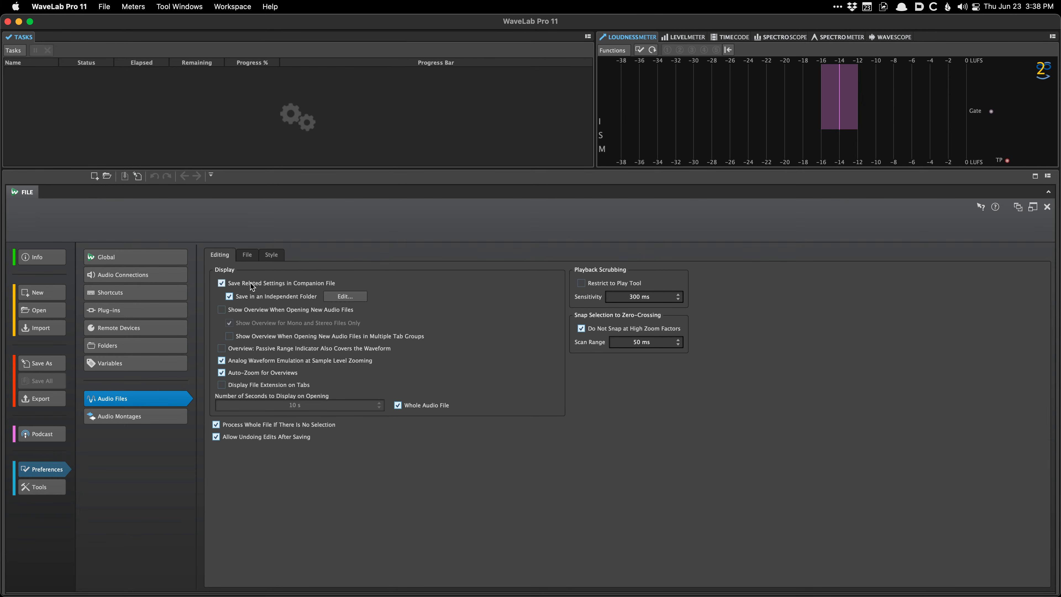
Read the built-in explanation of the Save Related Settings in Companion File option.
left_click(980, 206)
left_click(260, 284)
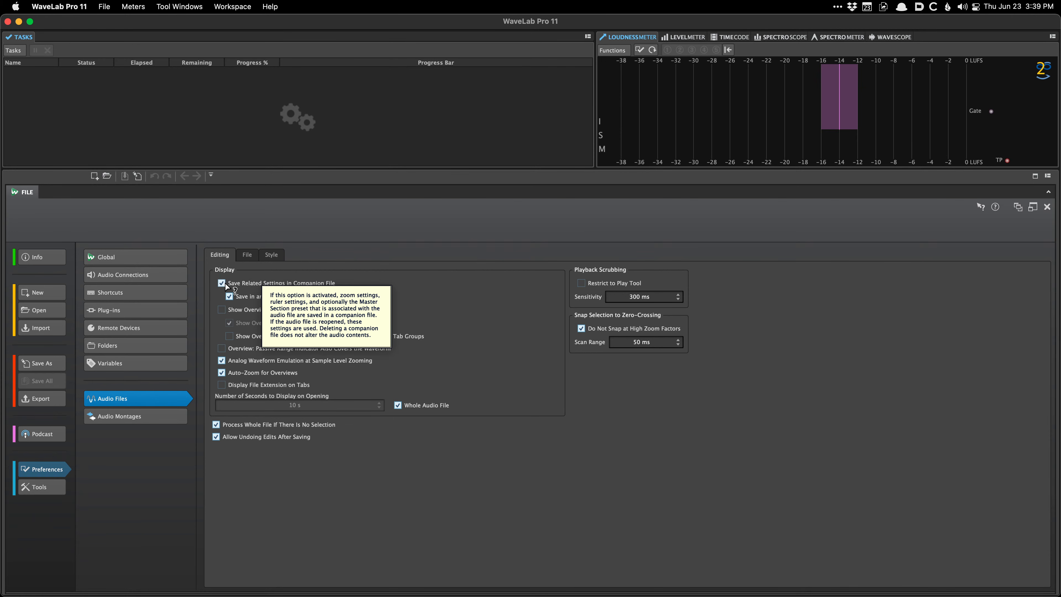
left_click(209, 283)
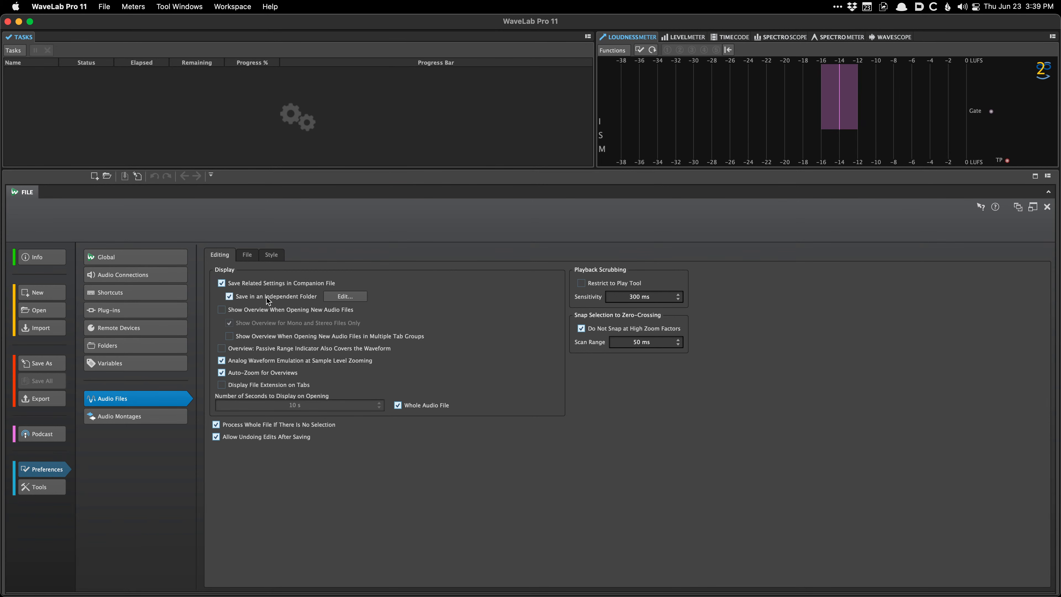
Inspect the independent folder path set for companion files and dismiss the dialog without changing it.
left_click(327, 296)
left_click_drag(186, 49, 241, 97)
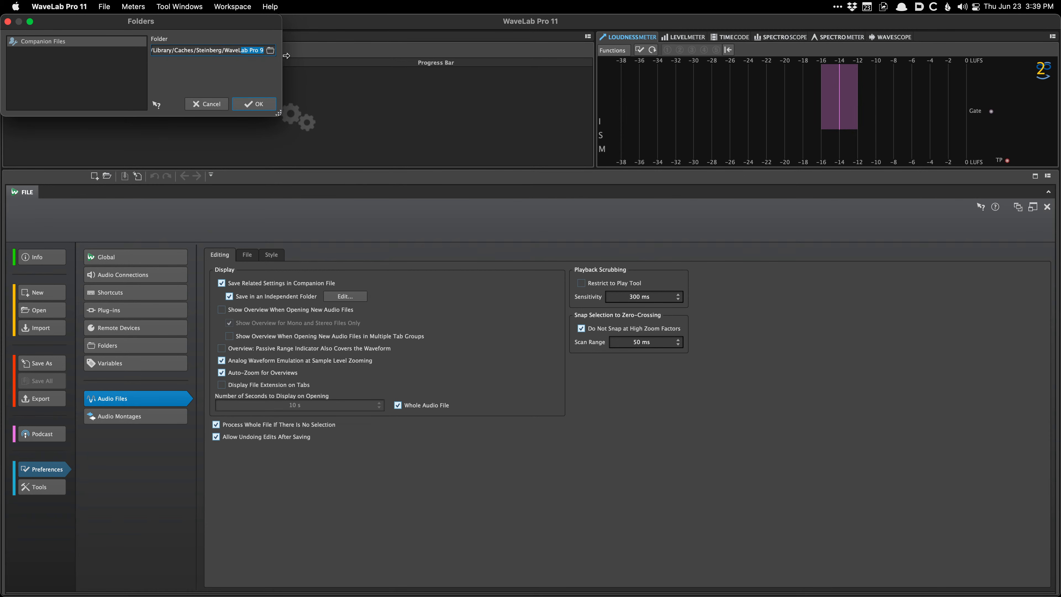
left_click(225, 107)
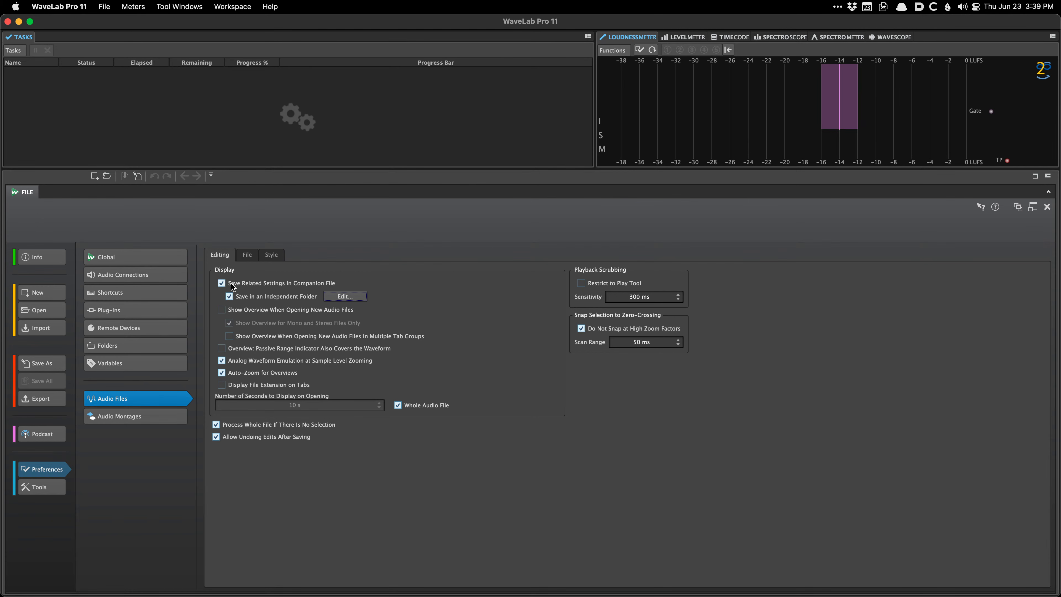
Enable Show Overview When Opening New Audio Files and reopen the 96k render NEWSKI_Grunge-Lite_V1.wav to test it.
left_click(232, 312)
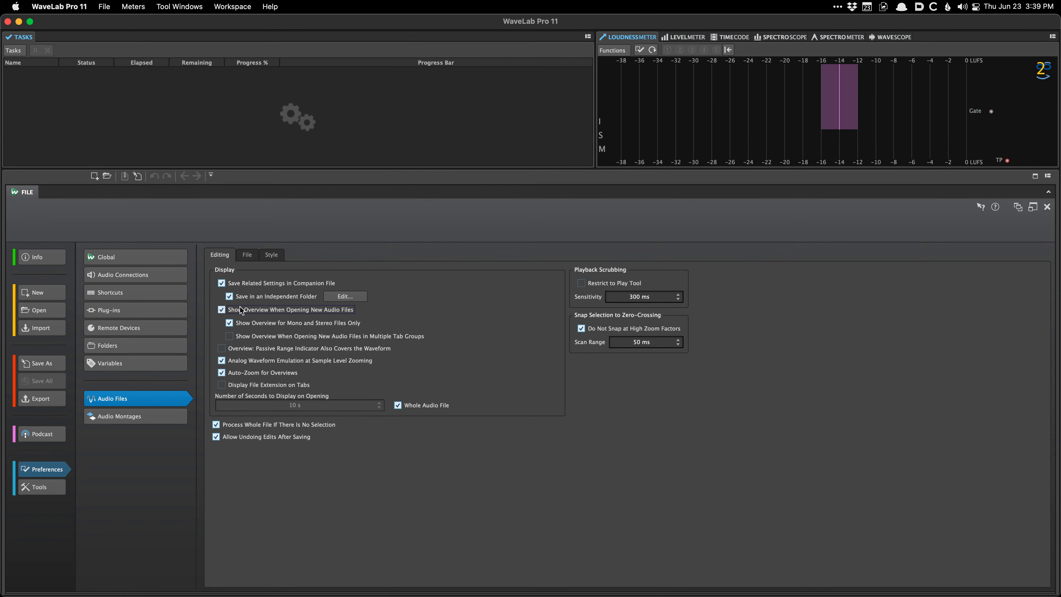
right_click(171, 192)
mouse_move(203, 200)
left_click(333, 197)
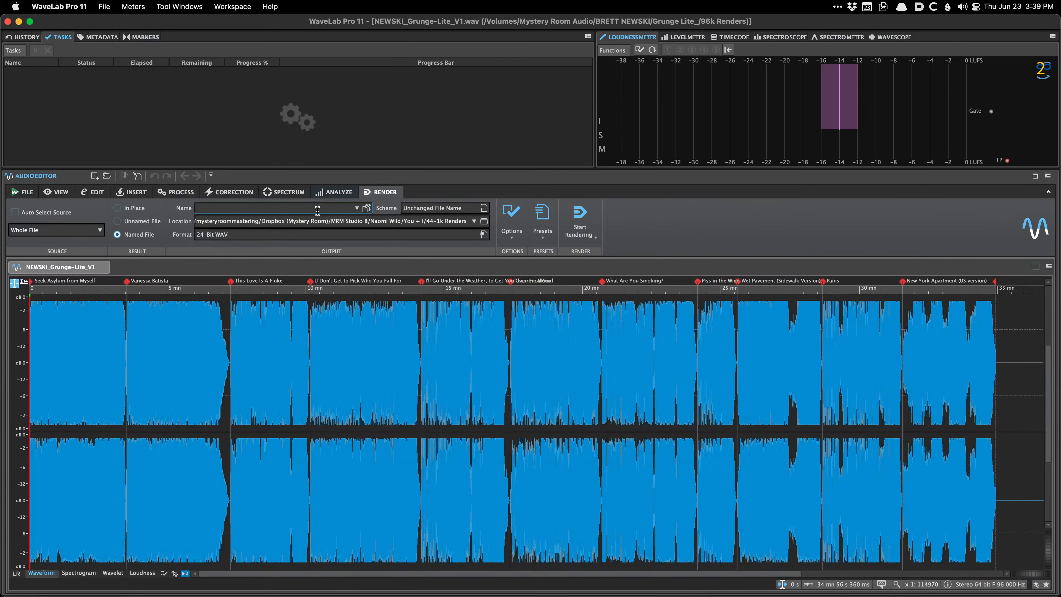
Close the audio file and disable Show Overview When Opening New Audio Files in the Audio Files preferences.
left_click(102, 266)
right_click(201, 279)
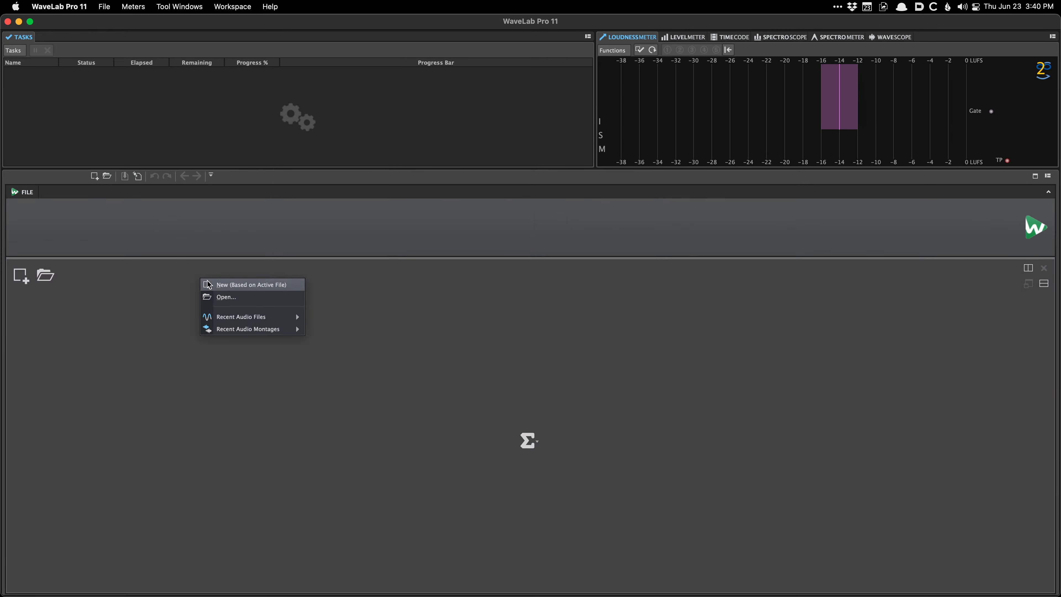
left_click(136, 229)
key("super+comma")
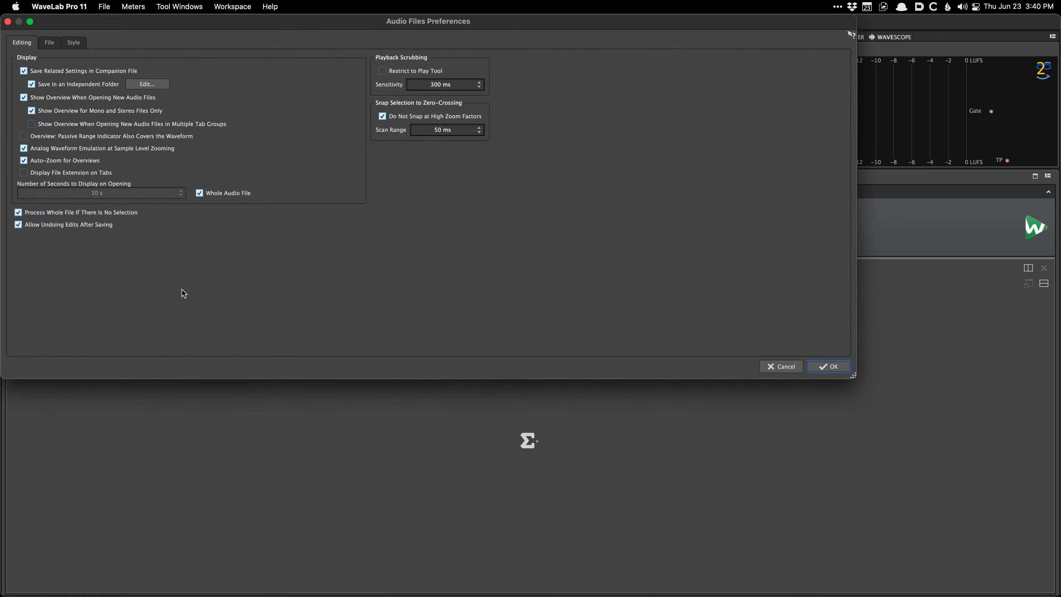
left_click(770, 366)
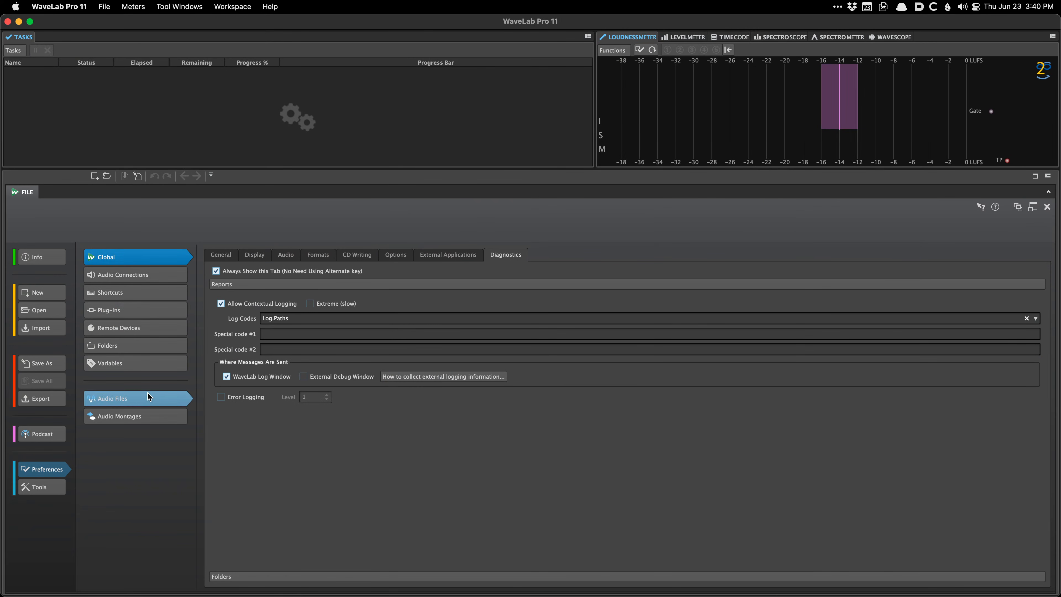
left_click(137, 398)
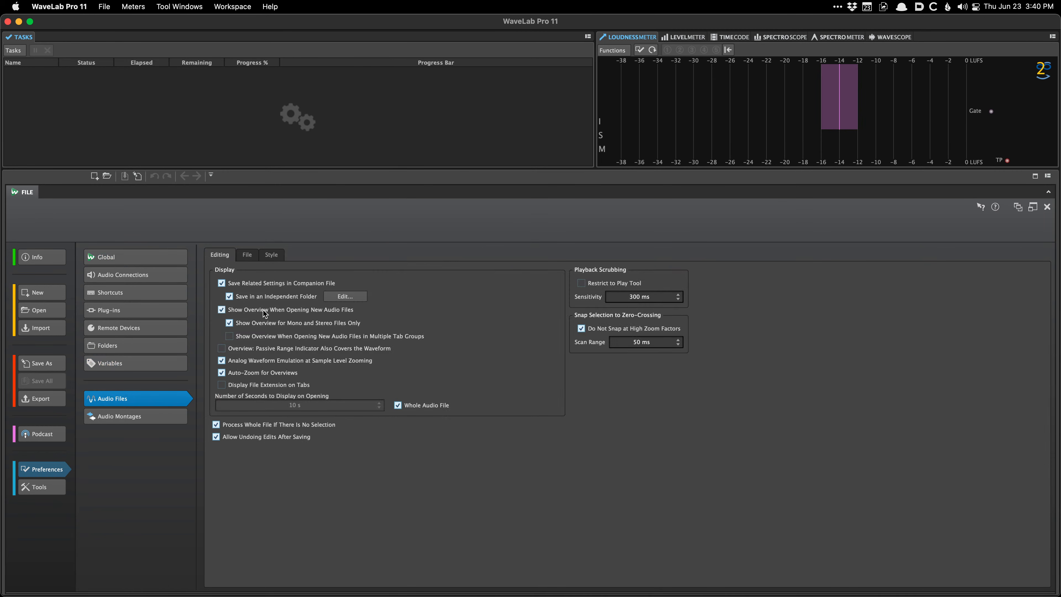
left_click(221, 308)
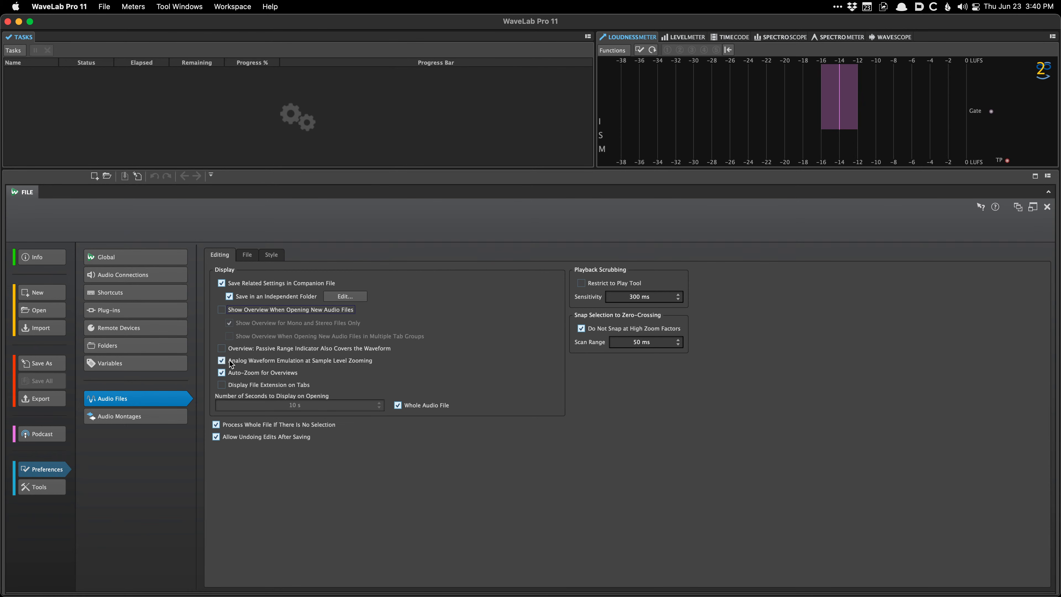
Read the built-in explanations of the multiple-tab-group overview and Display File Extension on Tabs options.
left_click(980, 206)
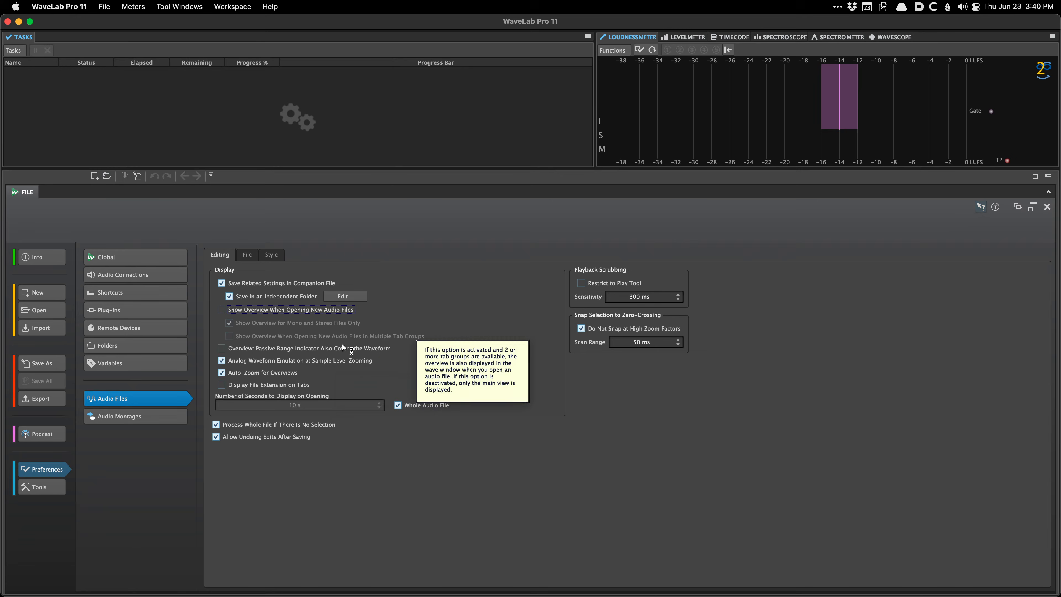
mouse_move(512, 421)
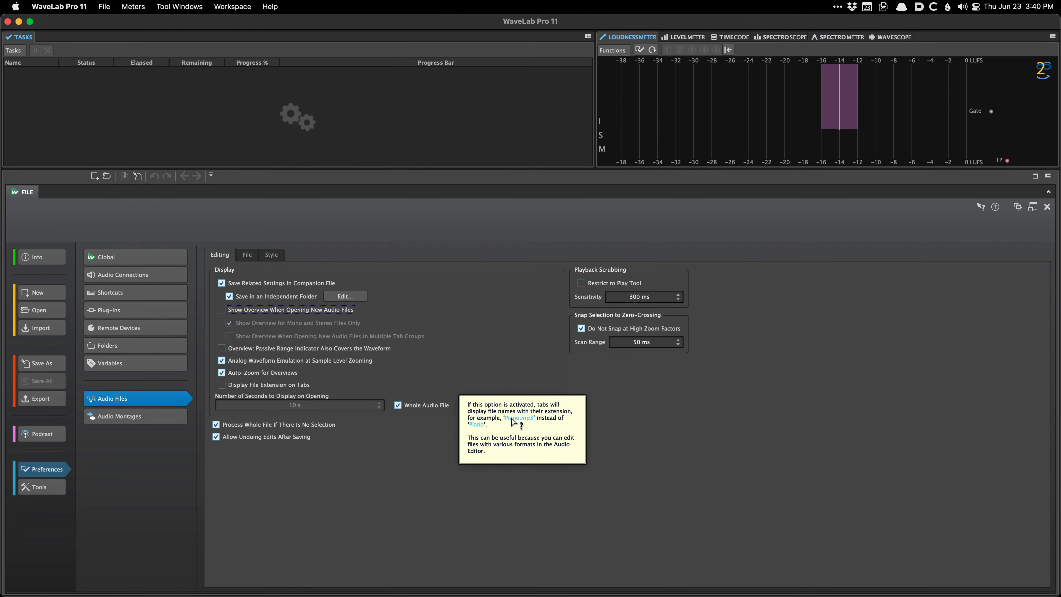
left_click(369, 438)
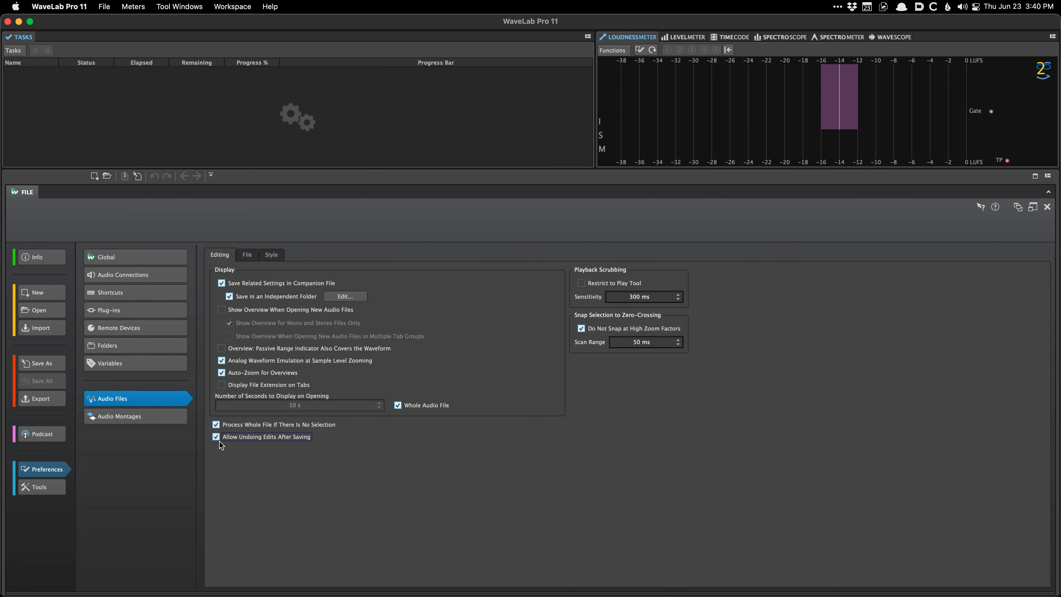
Inspect the independent folder path for peak files in the Audio Files file preferences and cancel without changing it.
left_click(248, 254)
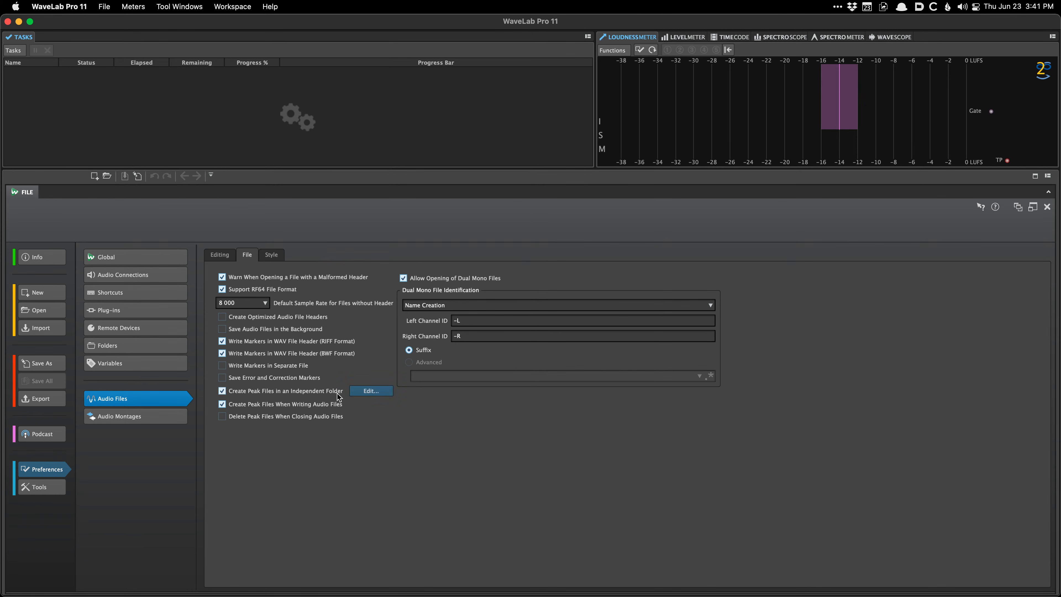
left_click(371, 391)
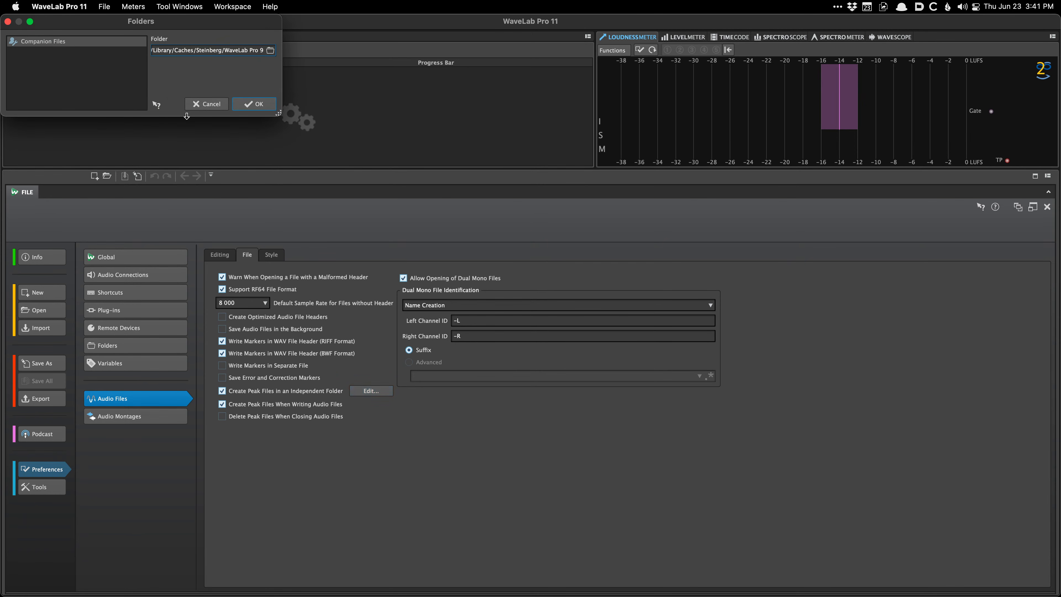
left_click_drag(184, 51, 280, 59)
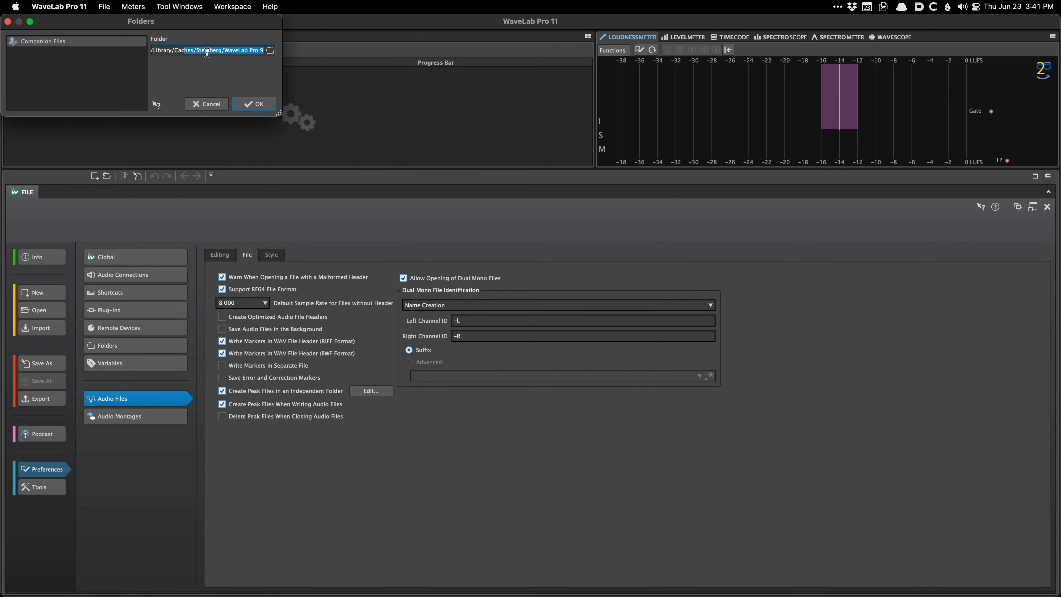
left_click_drag(222, 51, 228, 53)
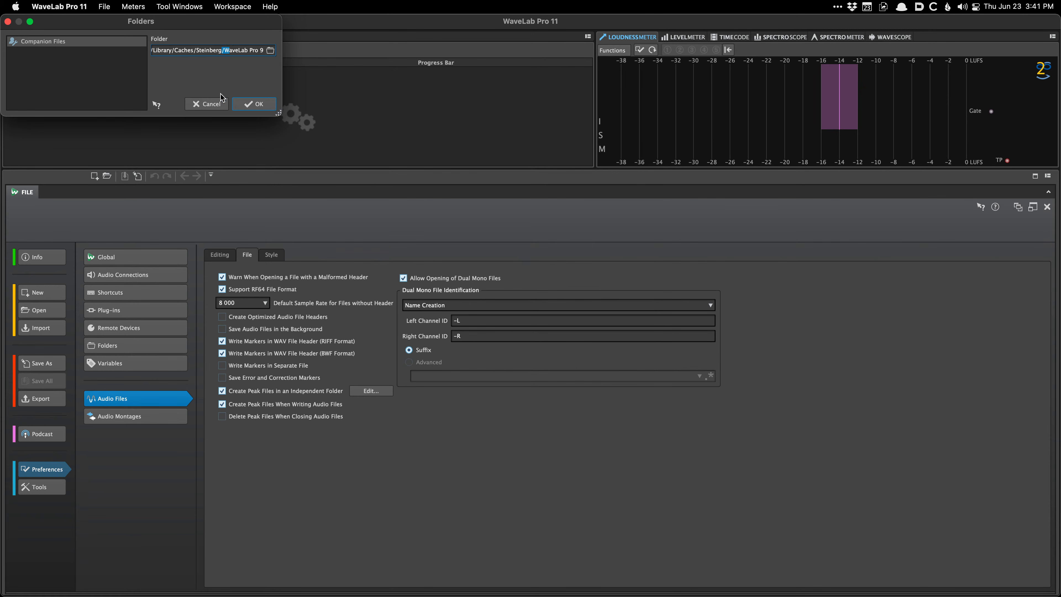
left_click(221, 105)
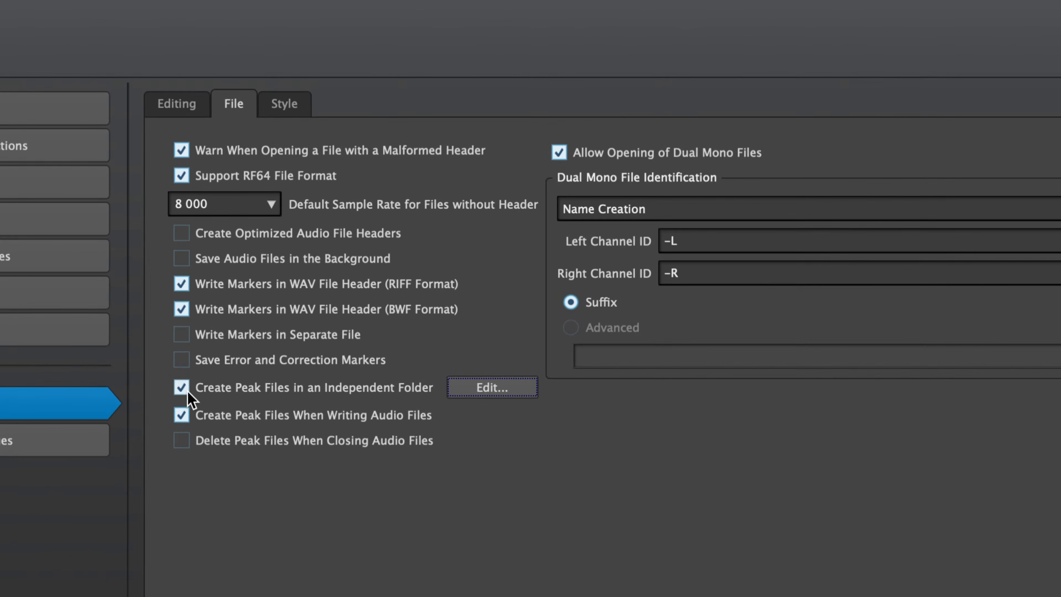
Disable Create Peak Files in an Independent Folder and enable it again.
left_click(222, 392)
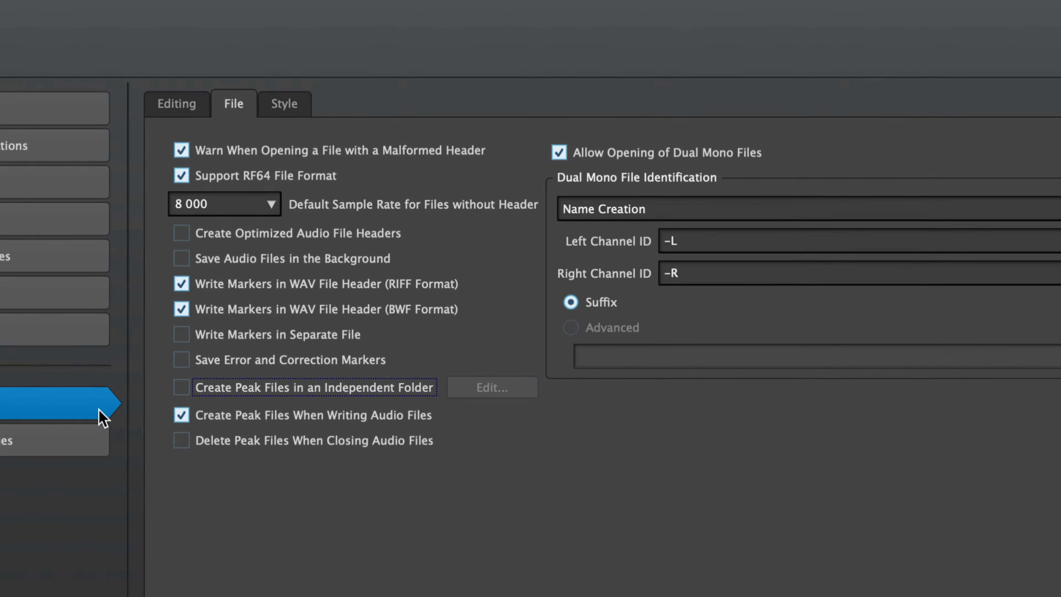
left_click(181, 387)
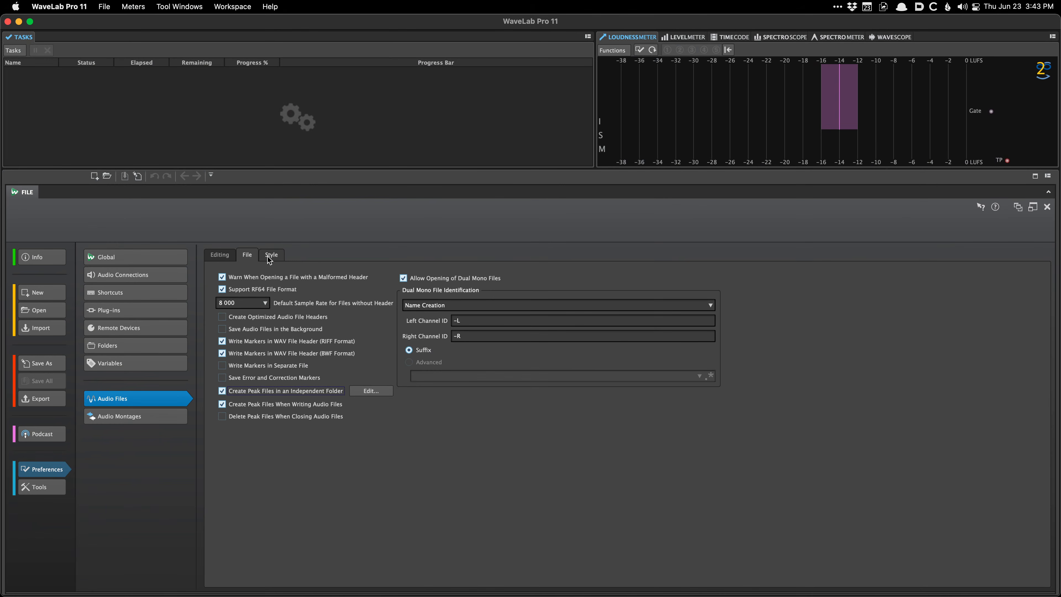
Look over the Audio Files style options and the preferences for all audio montages.
left_click(271, 255)
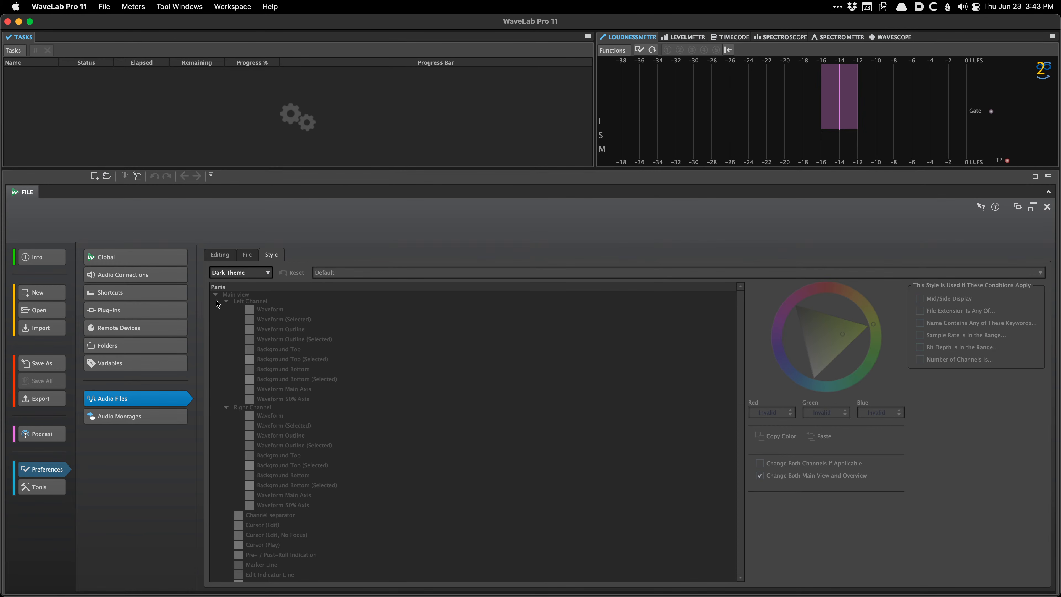
left_click(171, 409)
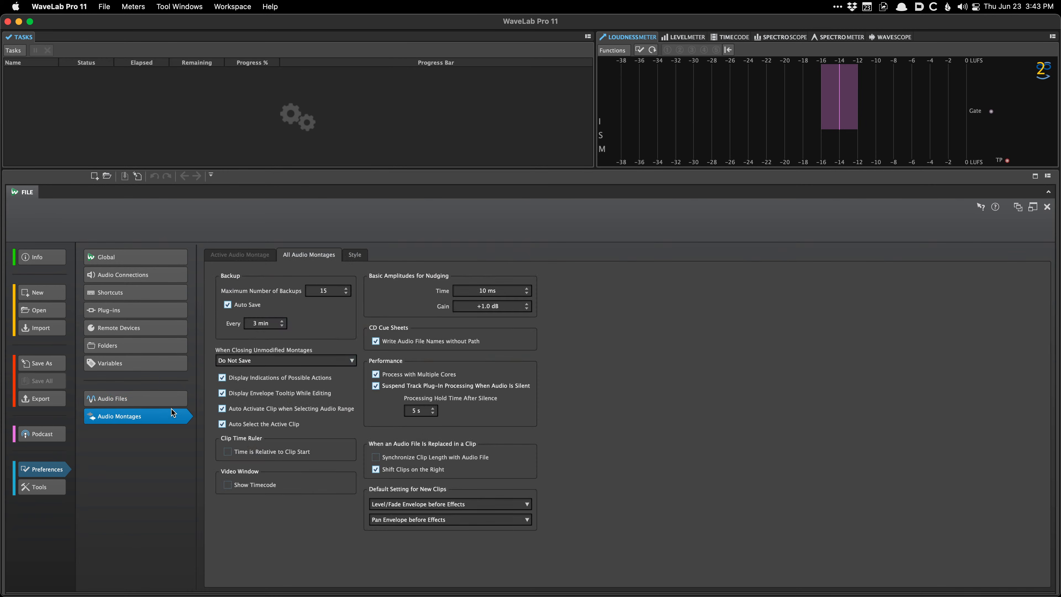
Open the recent montage NEWSKI - Grunge Lite_ 2496 DIGITAL MASTER V1 and show its Active Audio Montage preferences.
right_click(210, 198)
mouse_move(306, 208)
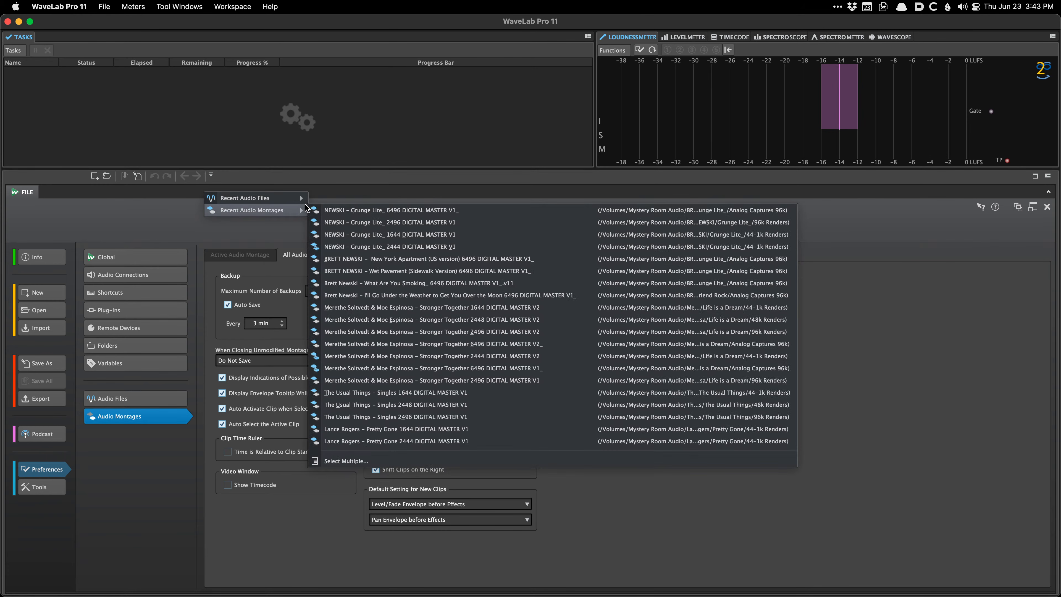
left_click(349, 223)
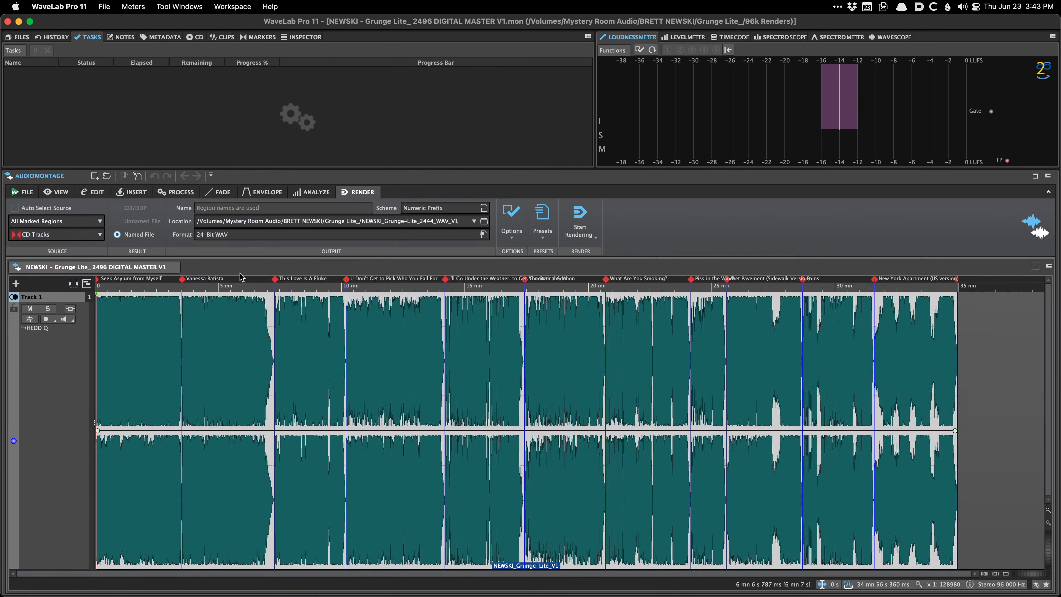
key("super+comma")
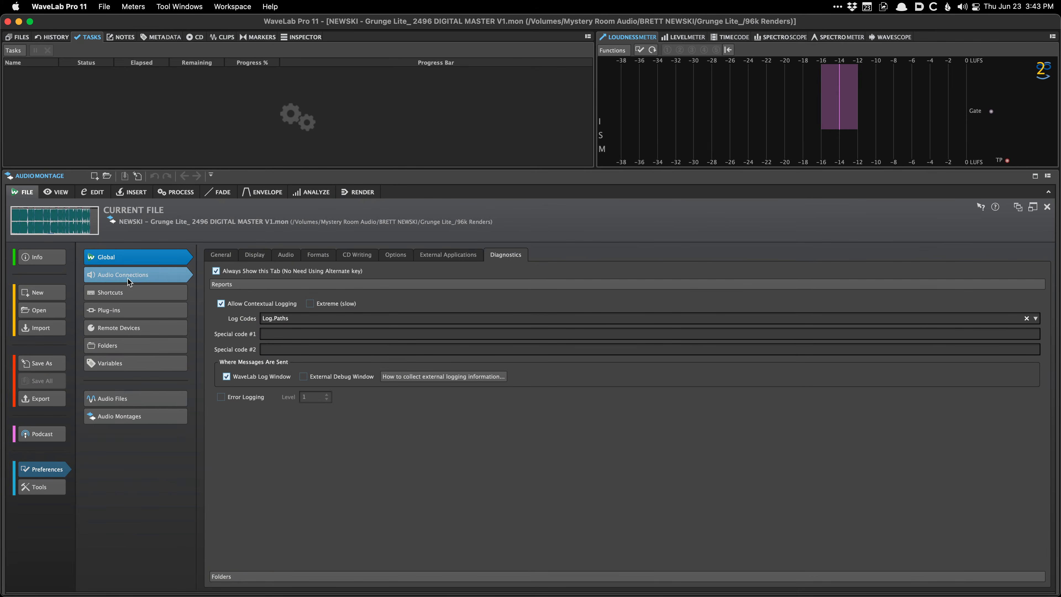
left_click(142, 421)
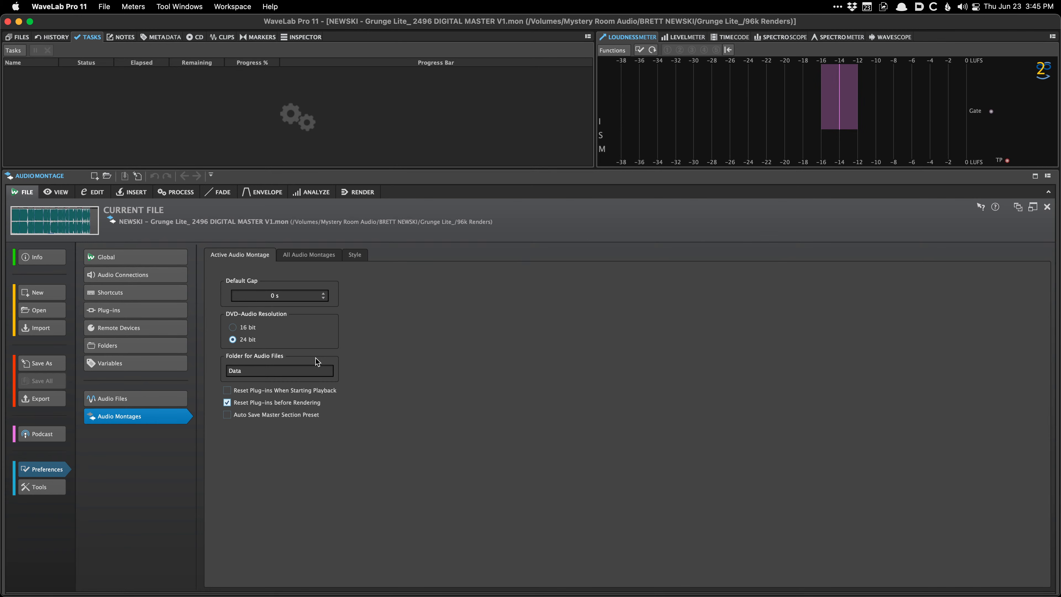
Select about 31 s of audio in the track This Love Is A Fluke and return to the montage's Folder for Audio Files preference.
left_click(358, 192)
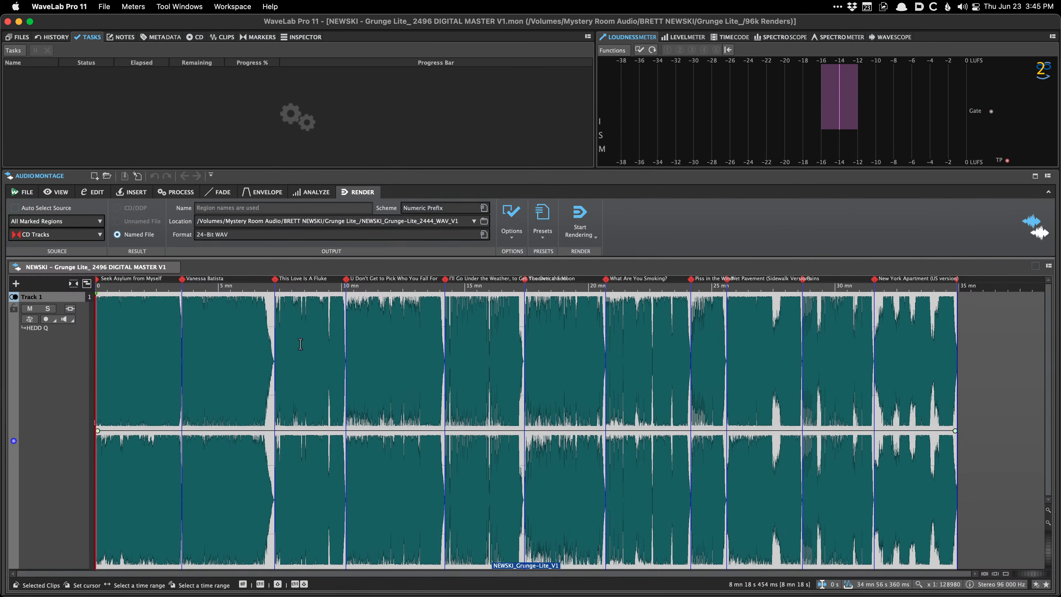
left_click_drag(300, 345, 313, 347)
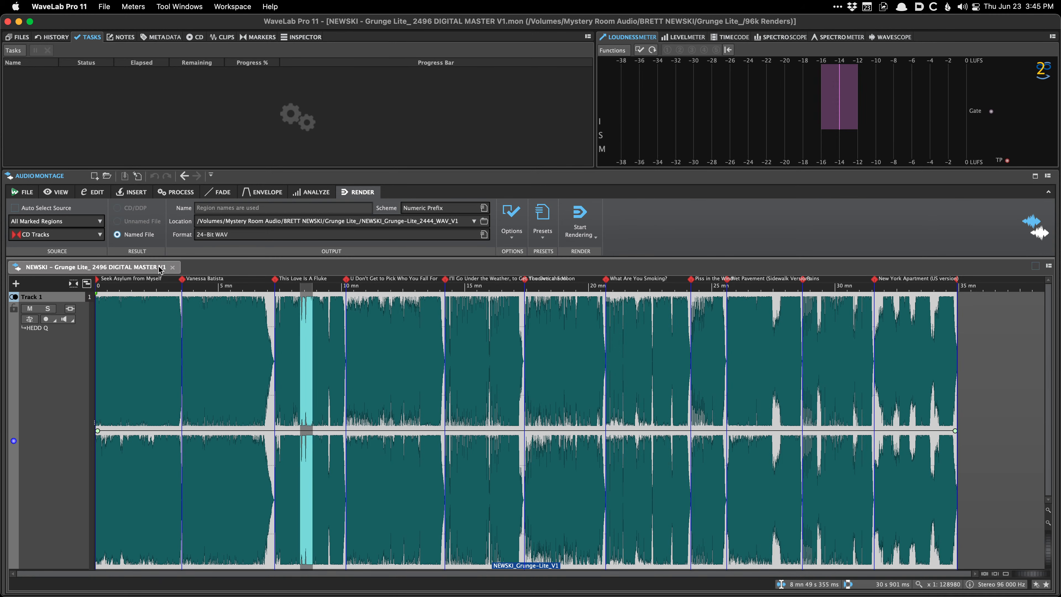
key("super+comma")
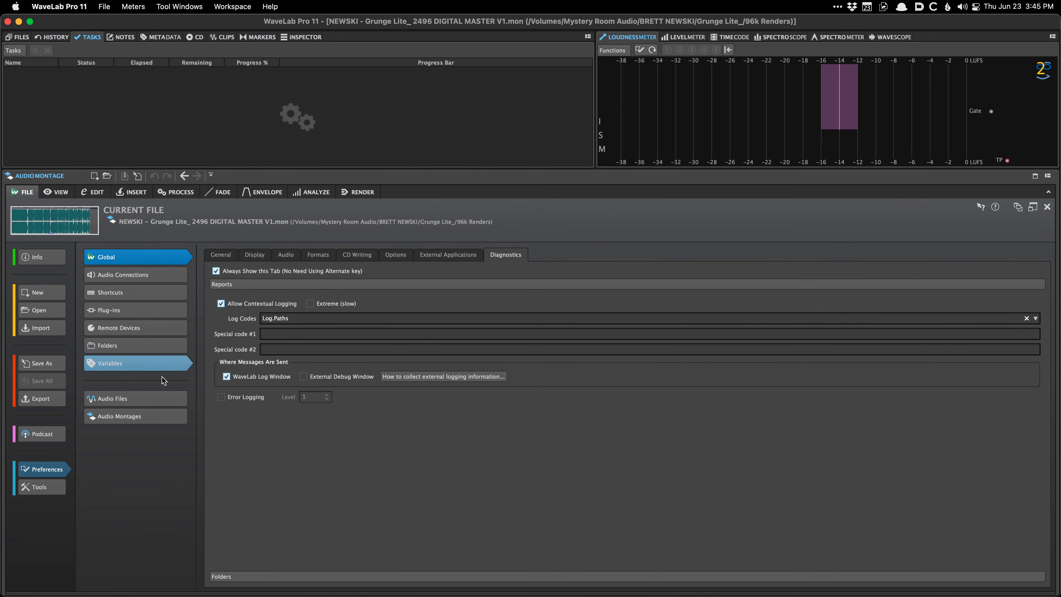
left_click(161, 414)
left_click(244, 371)
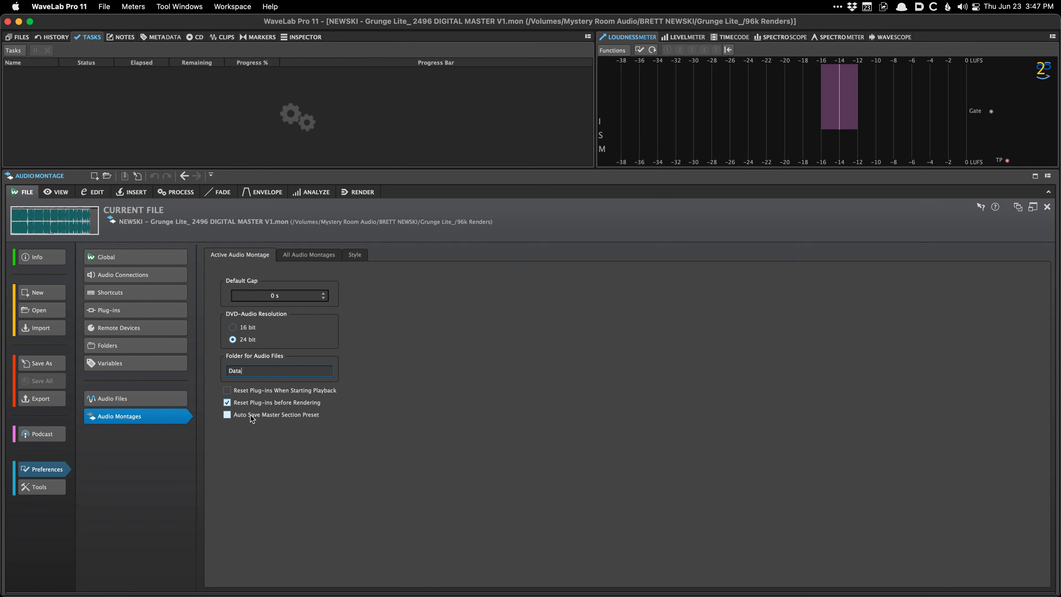
Show the floating Master Section and switch the workspace layout to Default.
key("super+m")
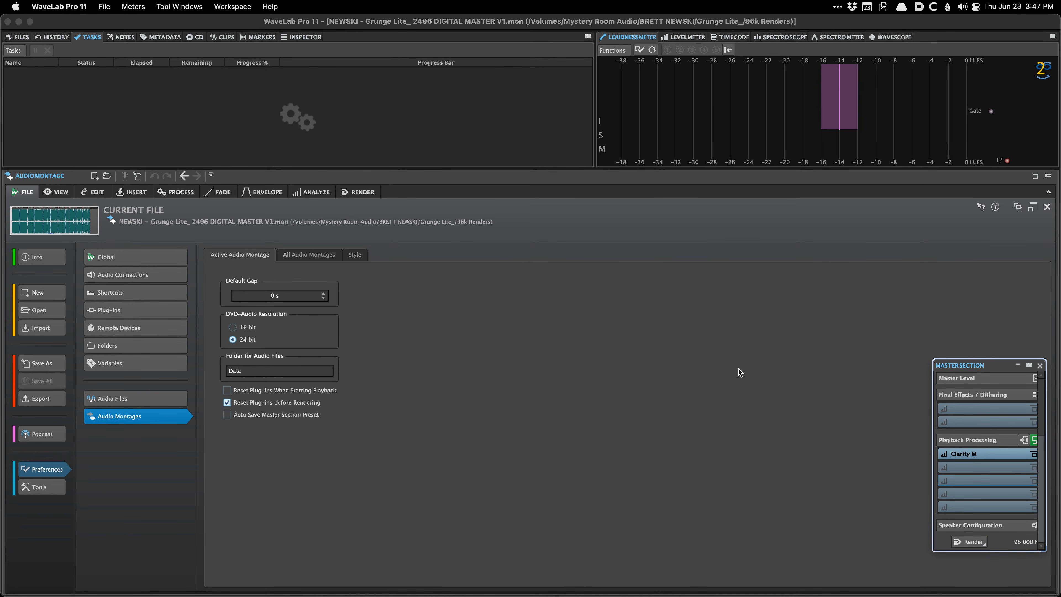
scroll(965, 438, "up", 3)
left_click(232, 6)
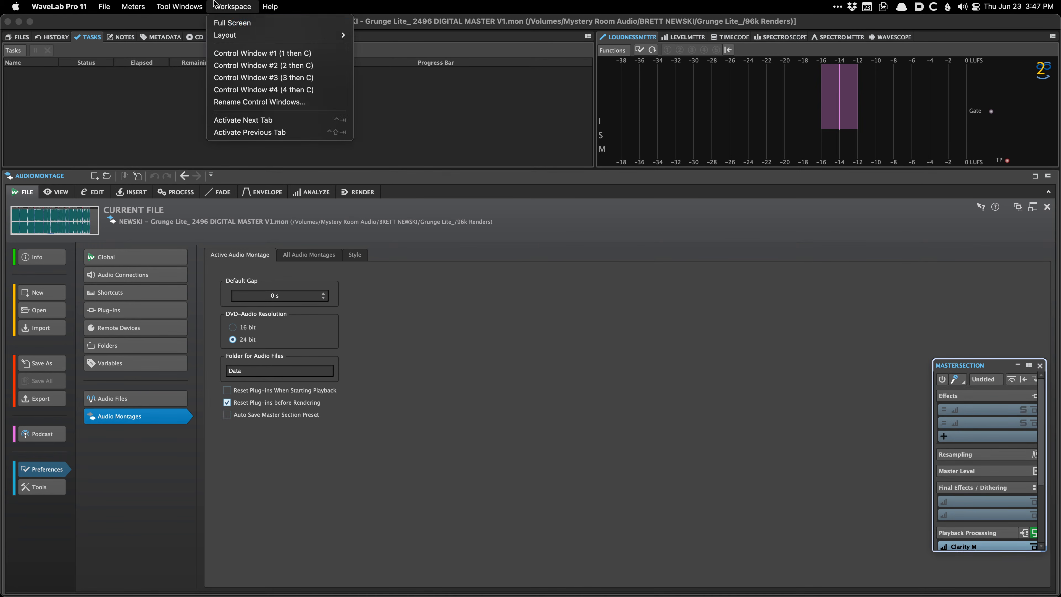
mouse_move(317, 35)
left_click(389, 55)
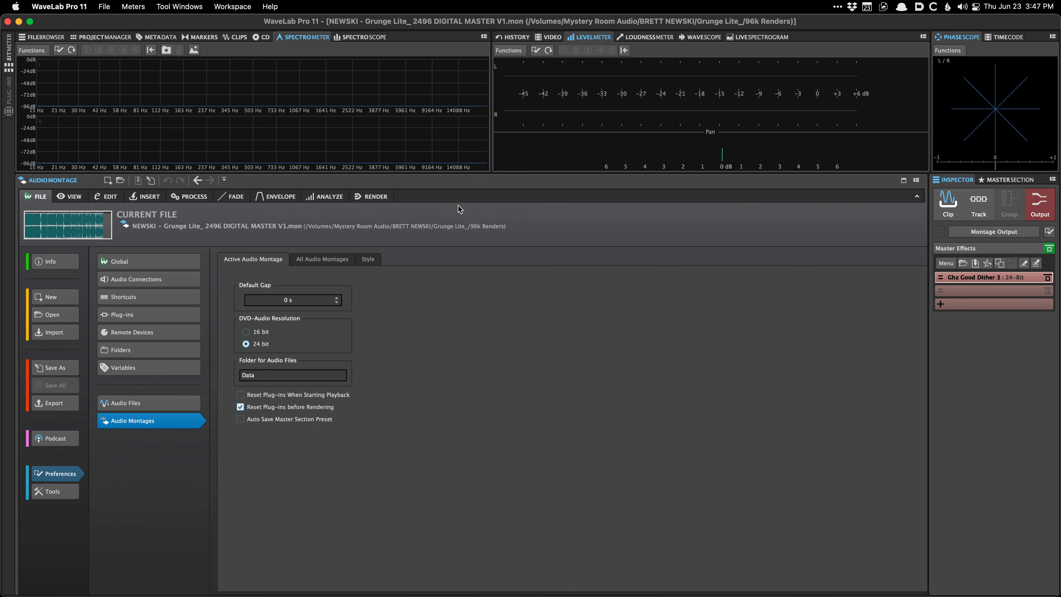
Compare the docked Master Section with the Inspector and its clip effects.
left_click(1007, 179)
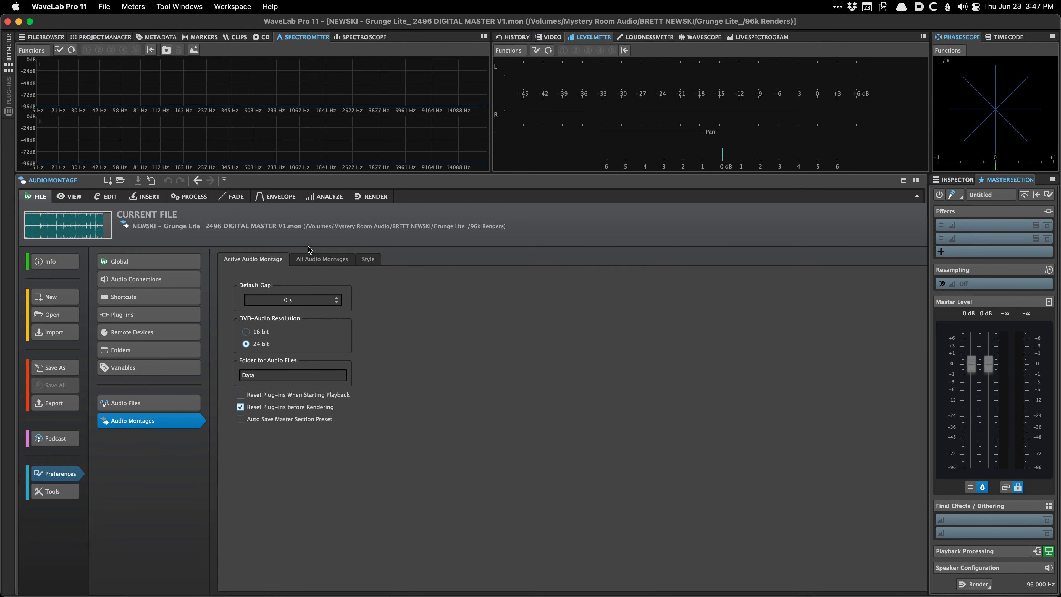
left_click(959, 180)
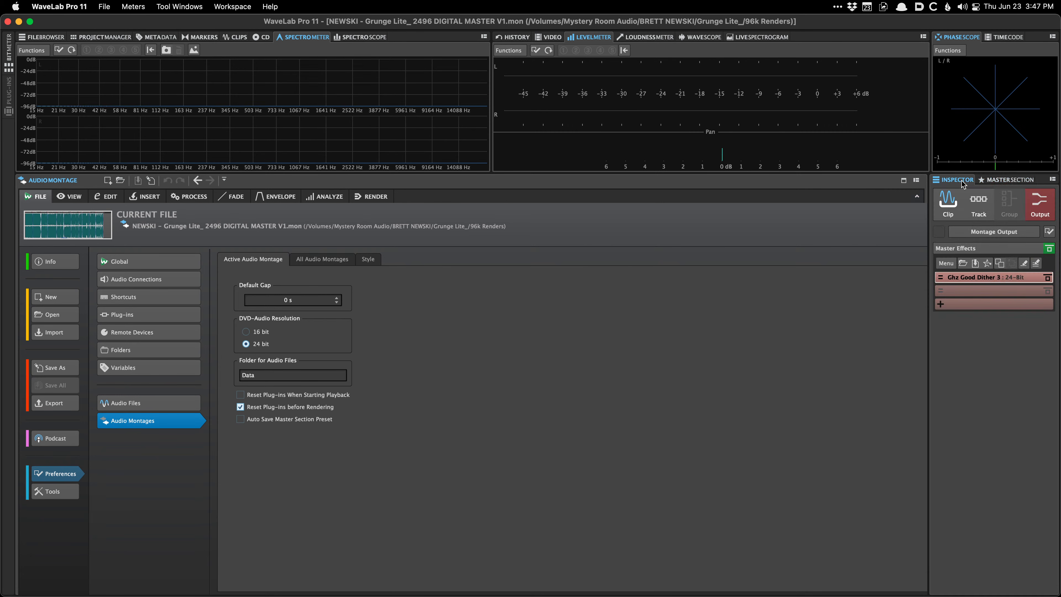
left_click(956, 204)
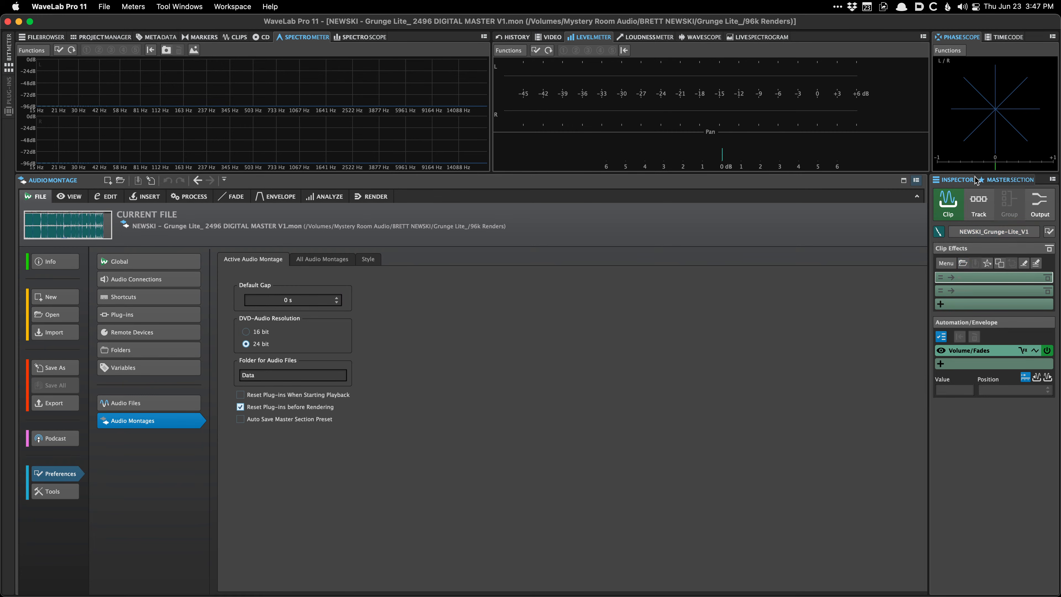
left_click(1006, 180)
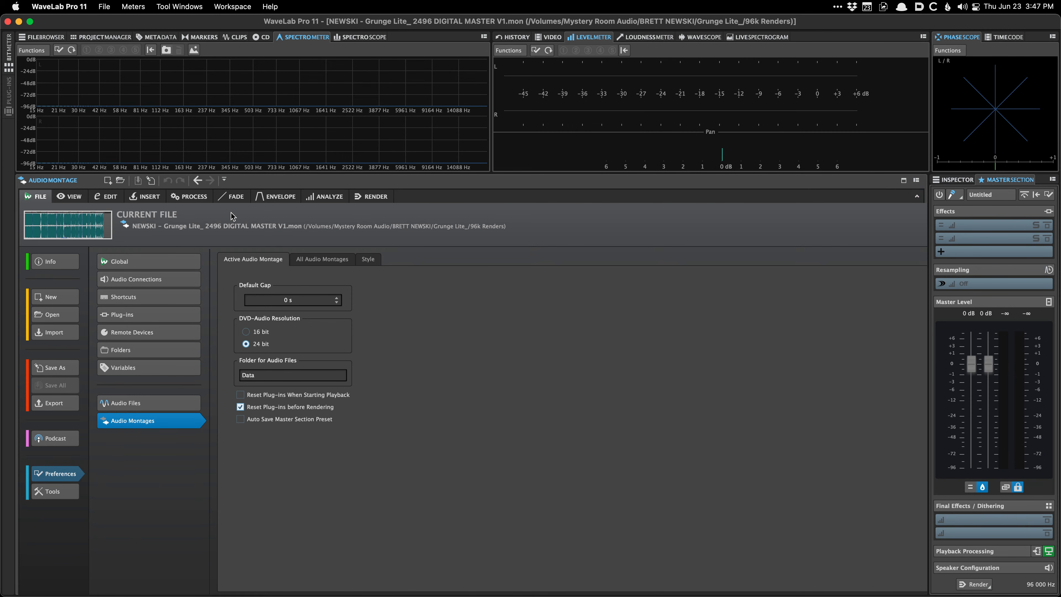
Switch the workspace layout back to JP Start.
left_click(247, 5)
mouse_move(252, 35)
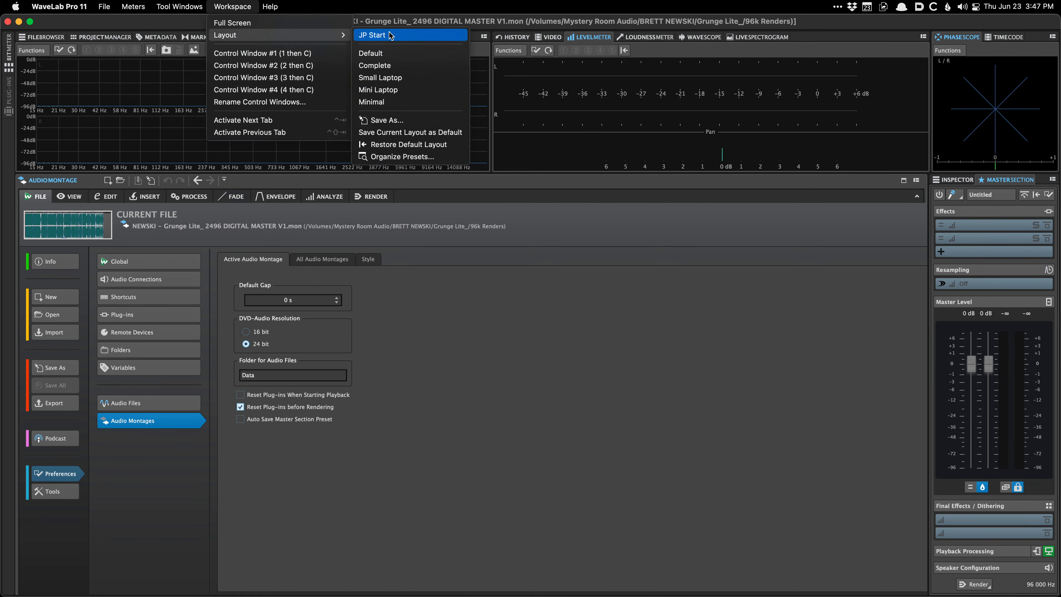
left_click(372, 35)
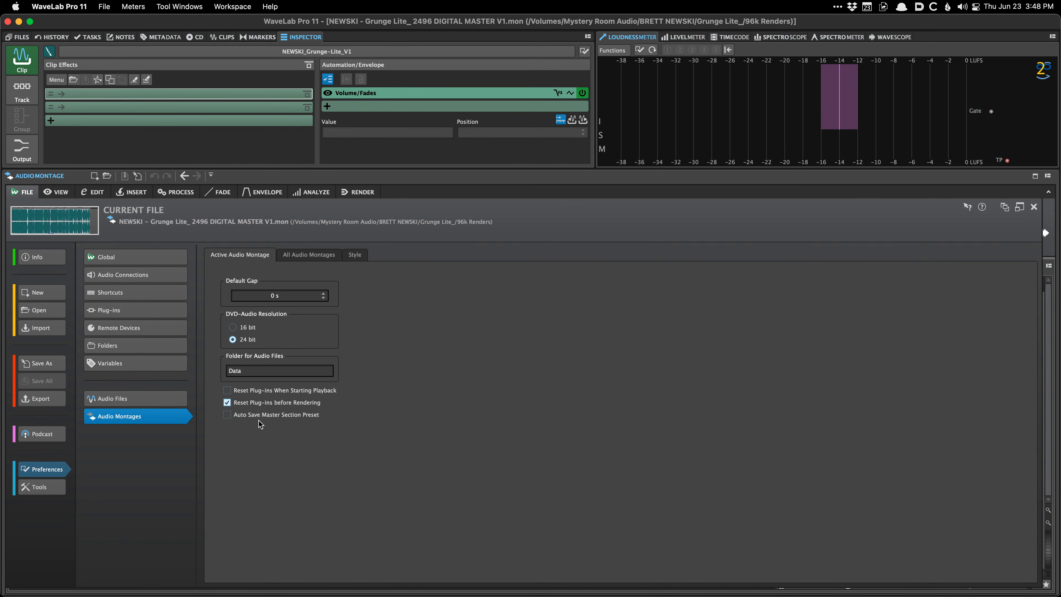
Examine the floating Master Section with its Playback Processing and Master Level sections expanded, and hide it again.
key("F9")
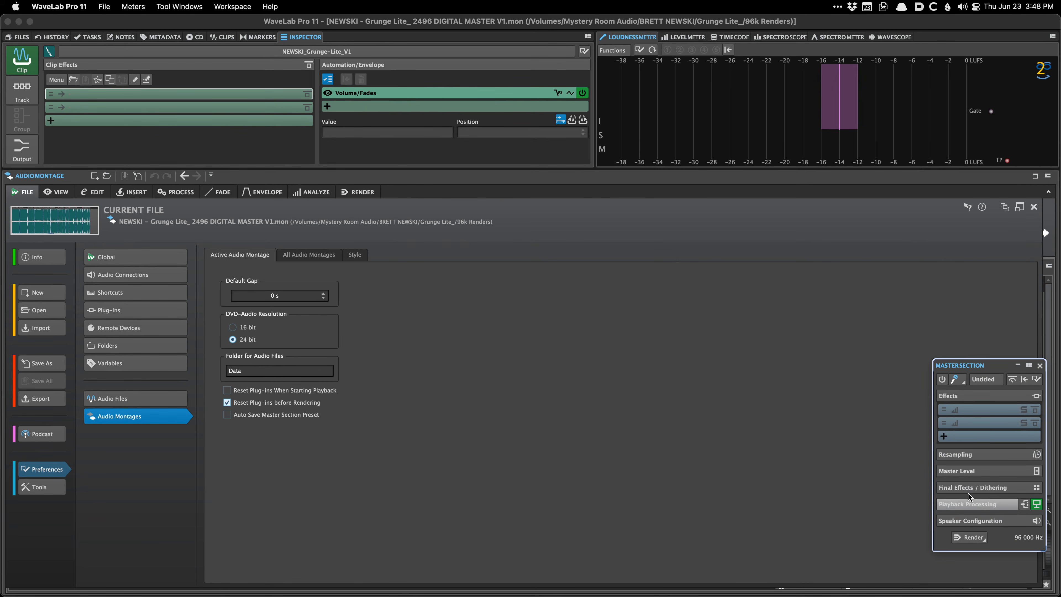
left_click(969, 503)
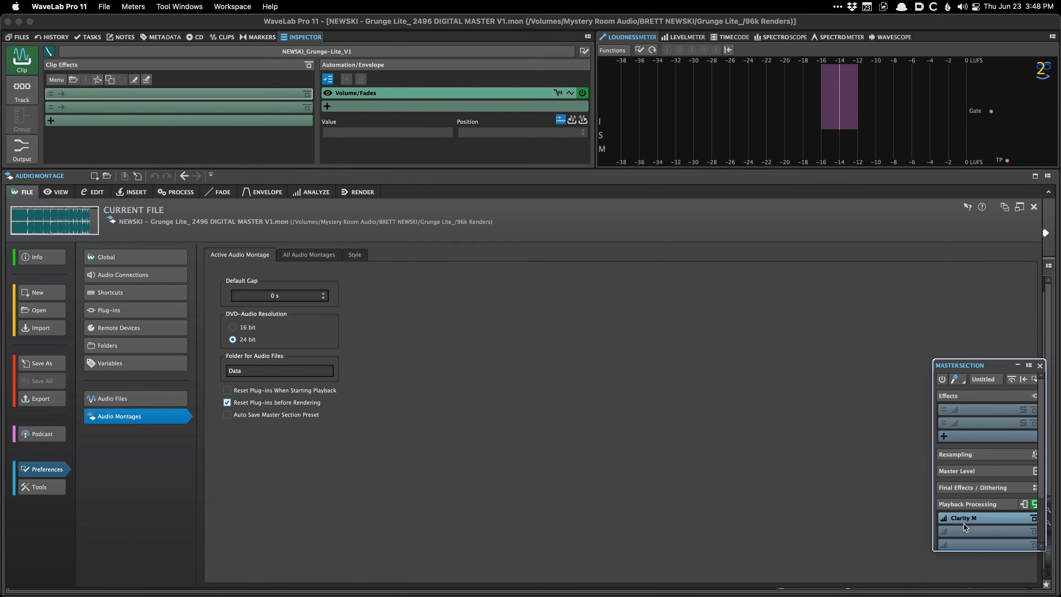
scroll(966, 525, "down", 3)
left_click(973, 466)
scroll(979, 486, "down", 5)
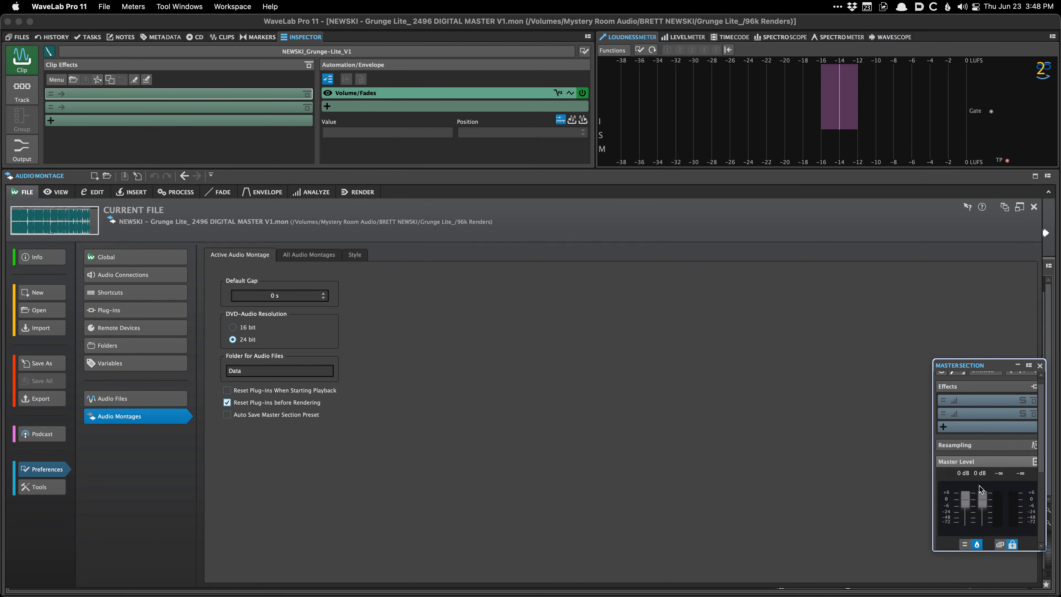
scroll(988, 452, "up", 5)
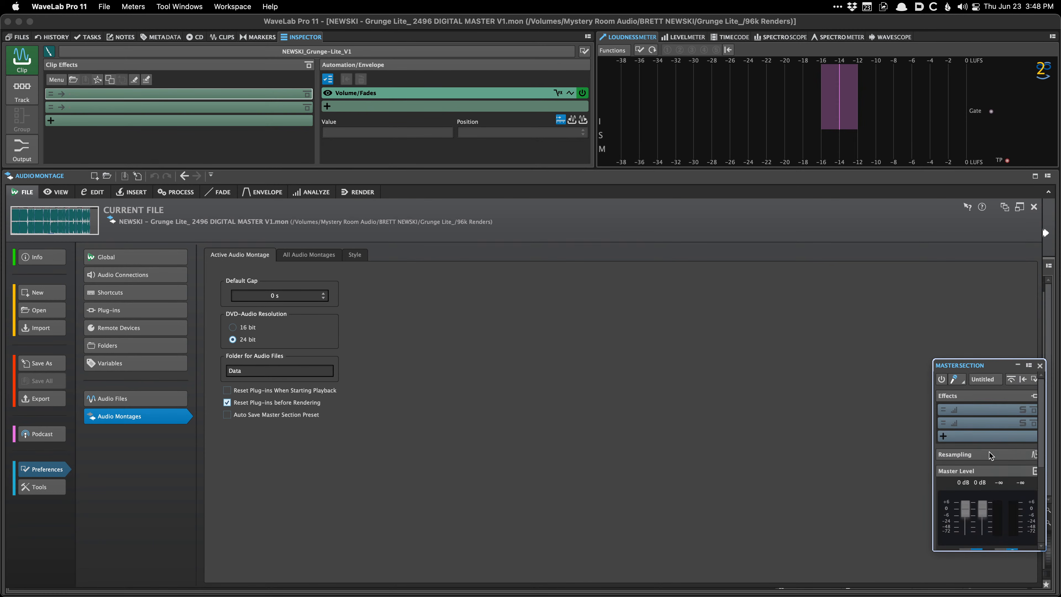
left_click(977, 470)
scroll(1002, 430, "down", 3)
scroll(1010, 405, "up", 3)
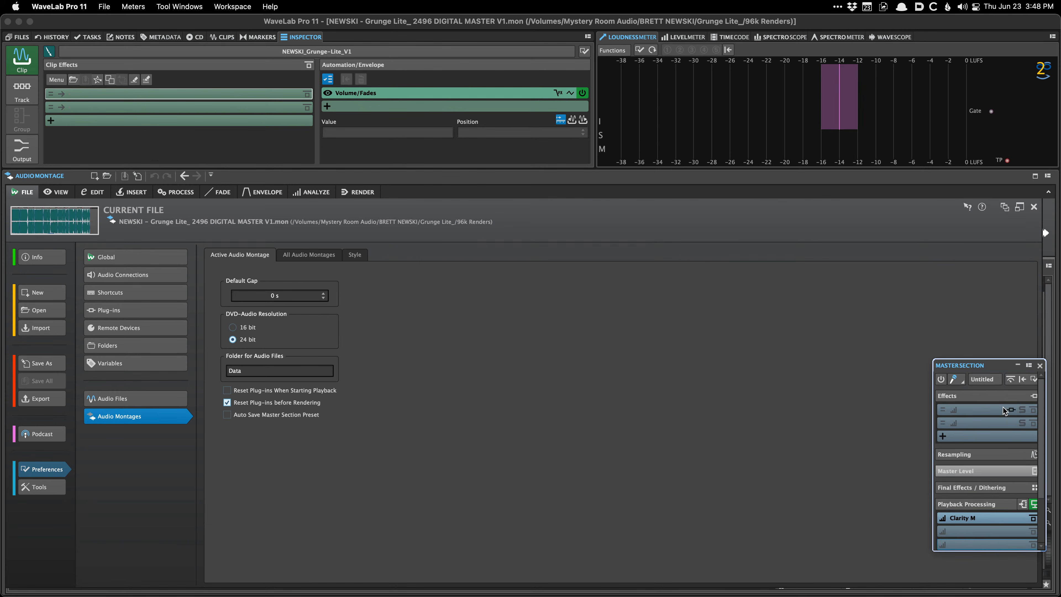
scroll(965, 431, "up", 1)
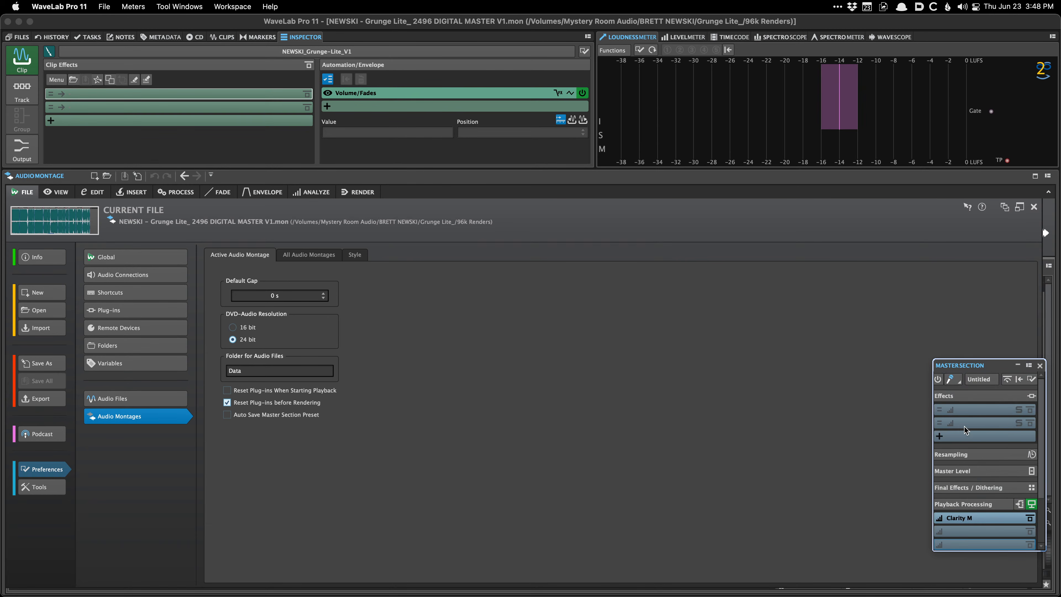
key("Escape")
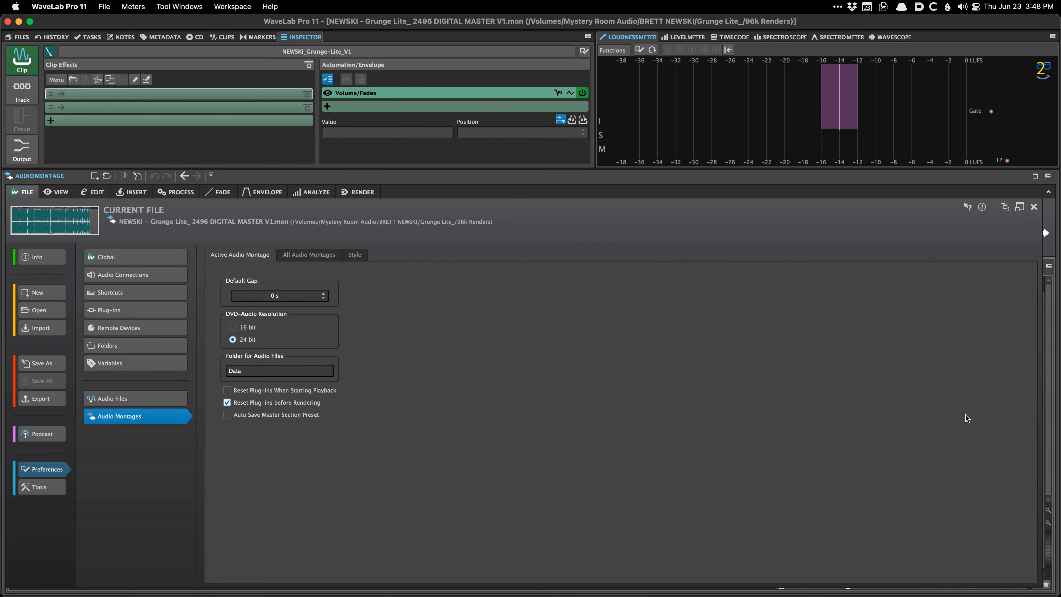
Examine the All Audio Montages settings, including the save options for closing unmodified montages and the nudging gain amplitude.
left_click(299, 258)
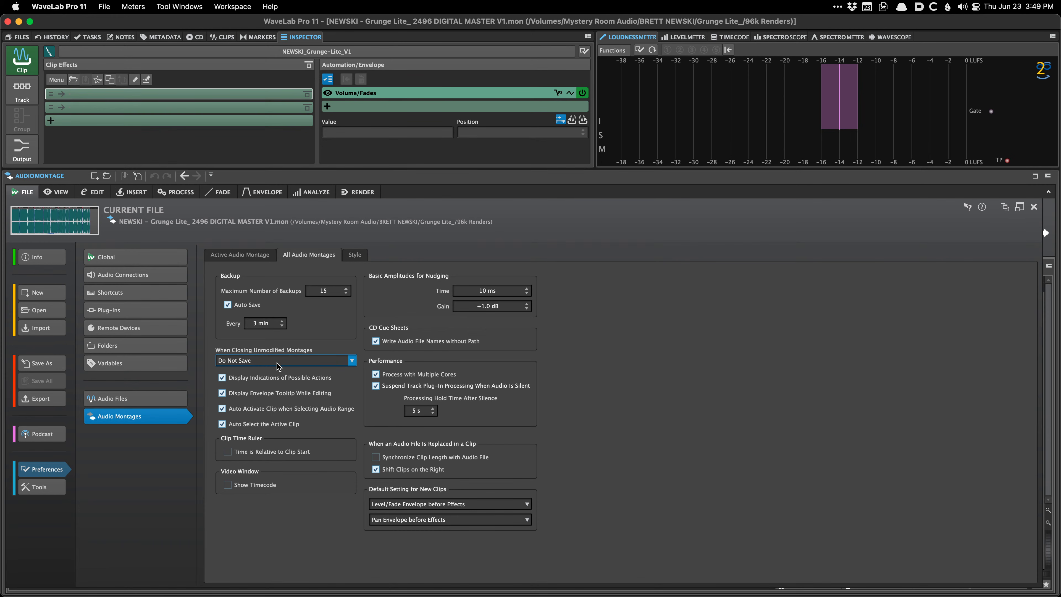
left_click(351, 361)
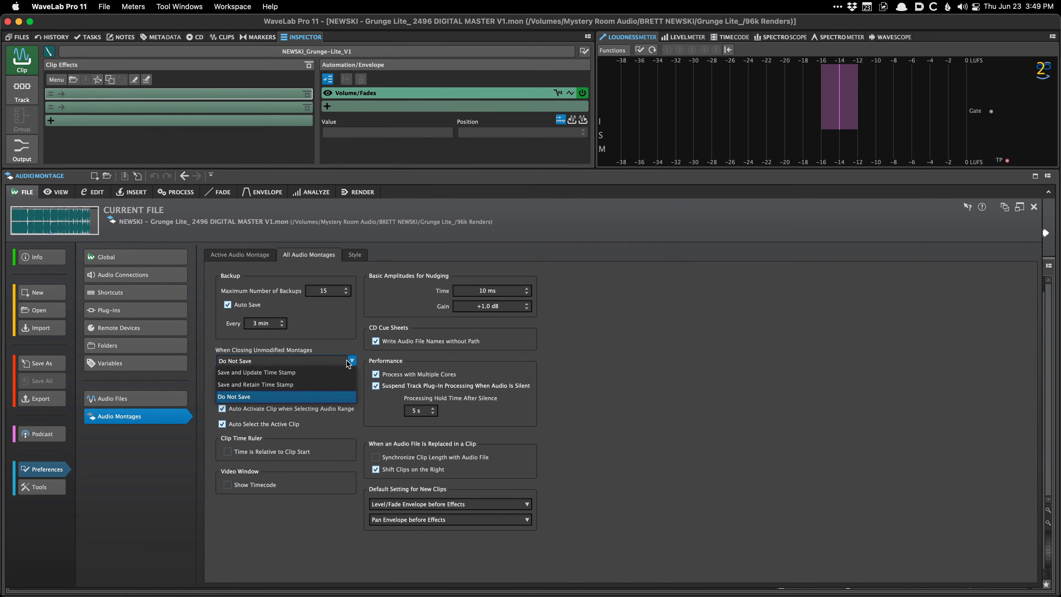
left_click(626, 360)
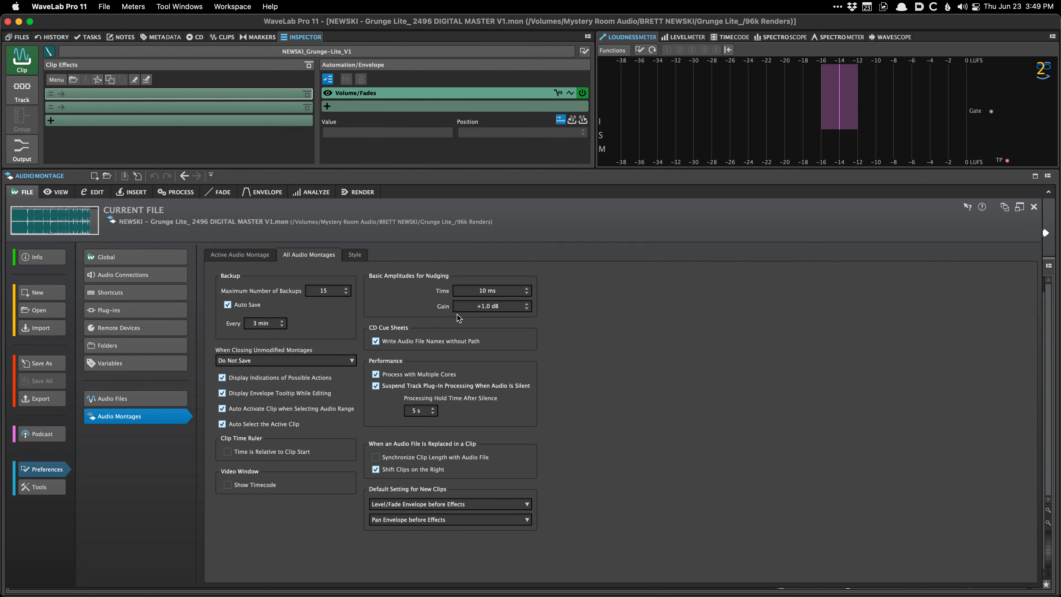
left_click(526, 309)
key("Right")
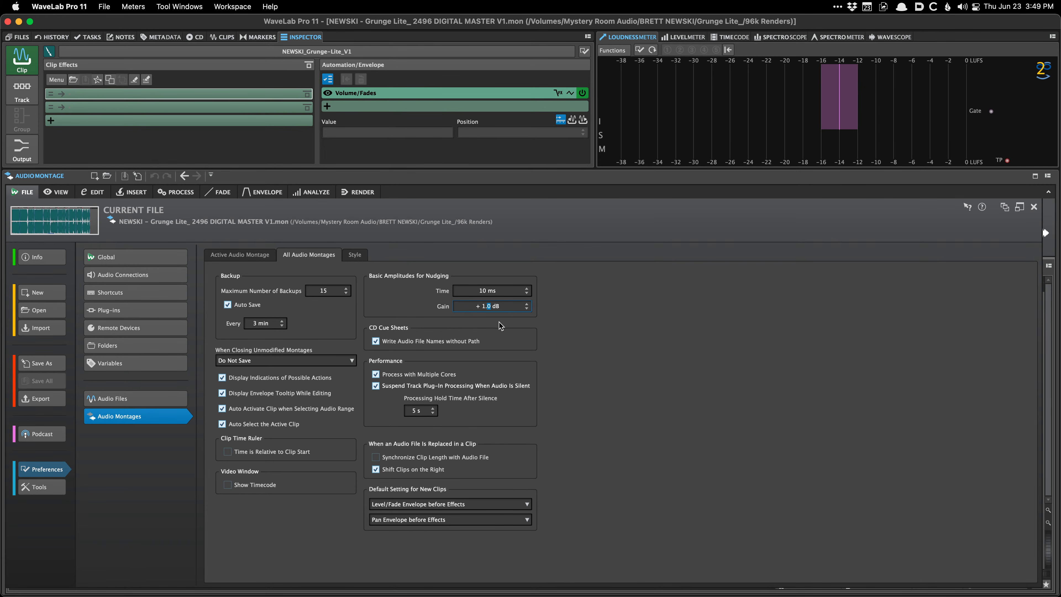
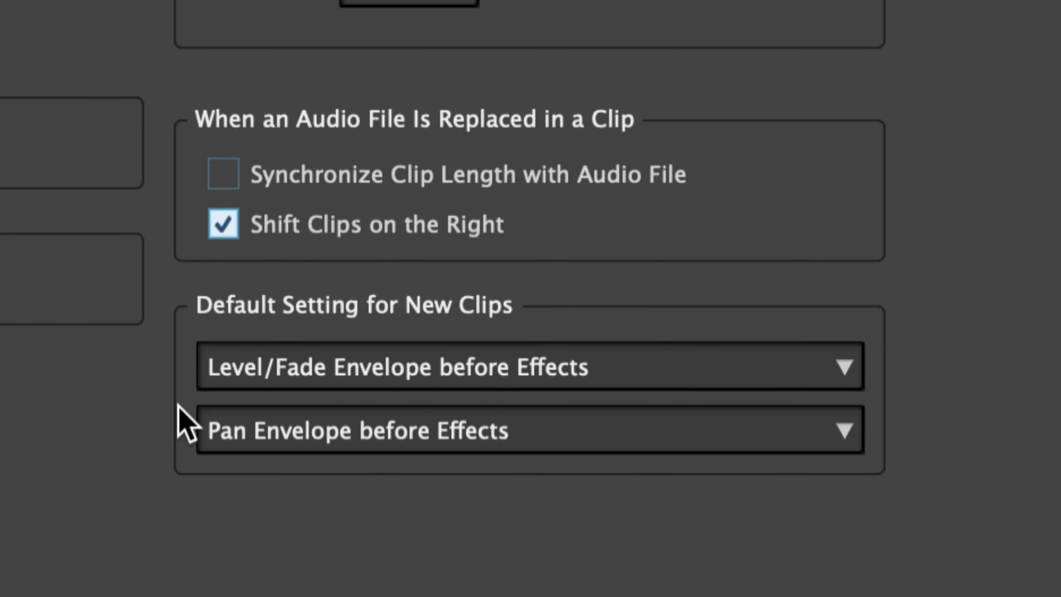
Review the level/fade envelope choices for new clips and the audio montage style and color settings.
left_click(210, 382)
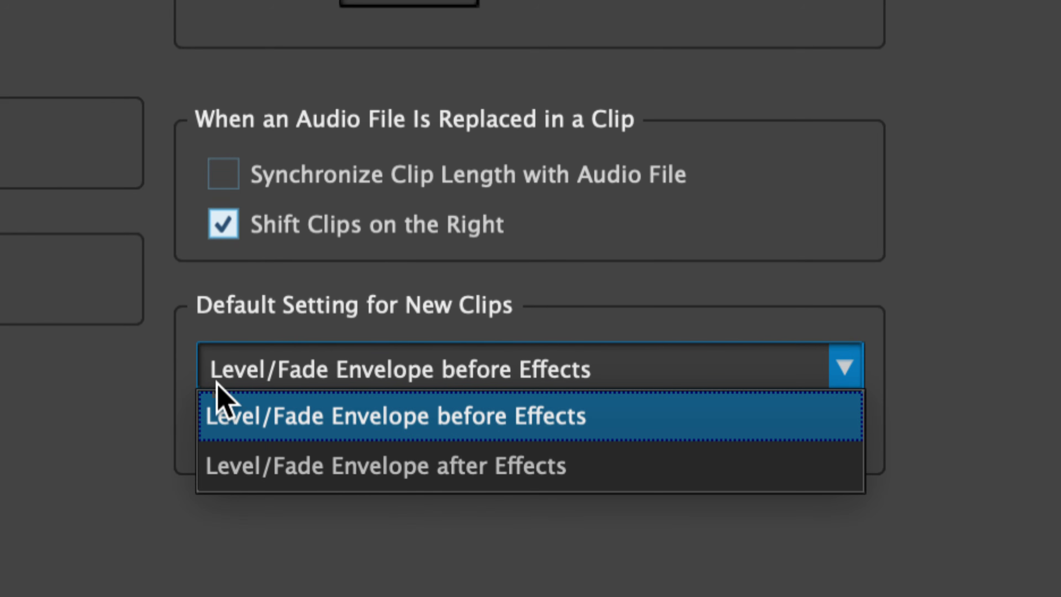
left_click(171, 398)
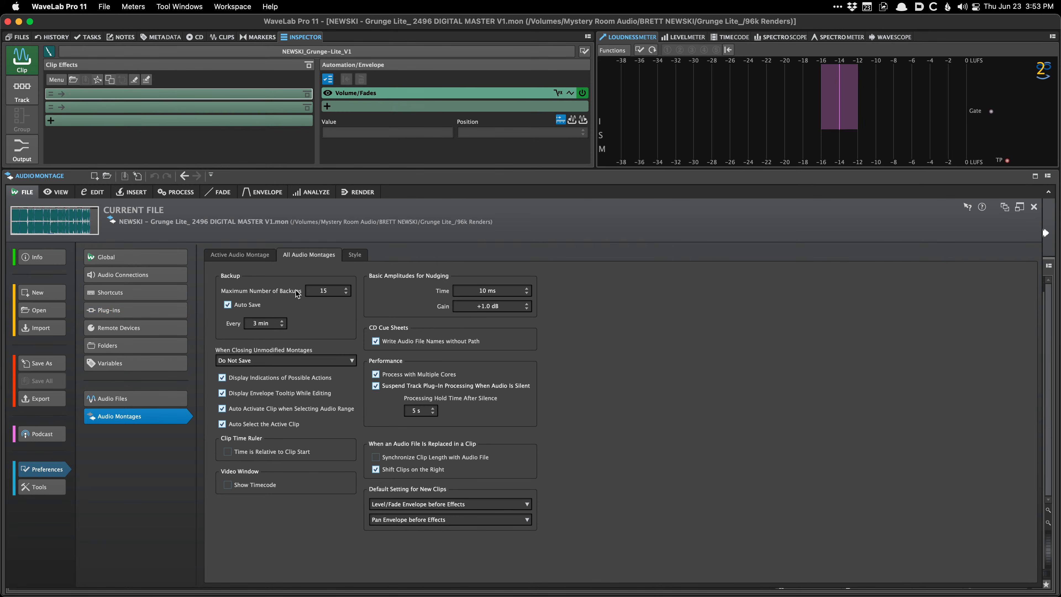
left_click(347, 259)
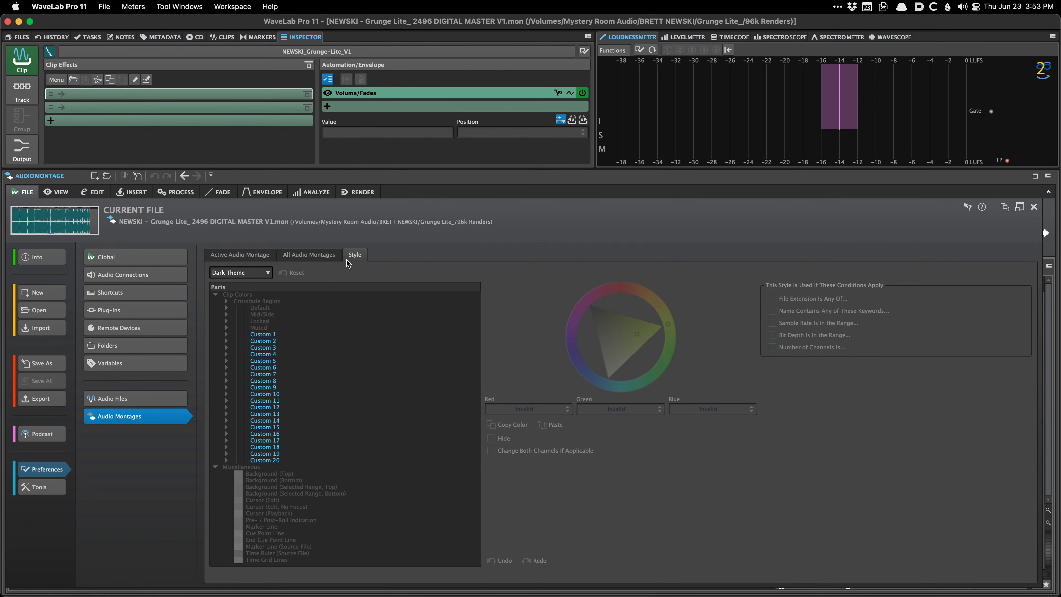
Return to the montage and play passages of its first and second songs to check the loudness meter.
left_click(58, 228)
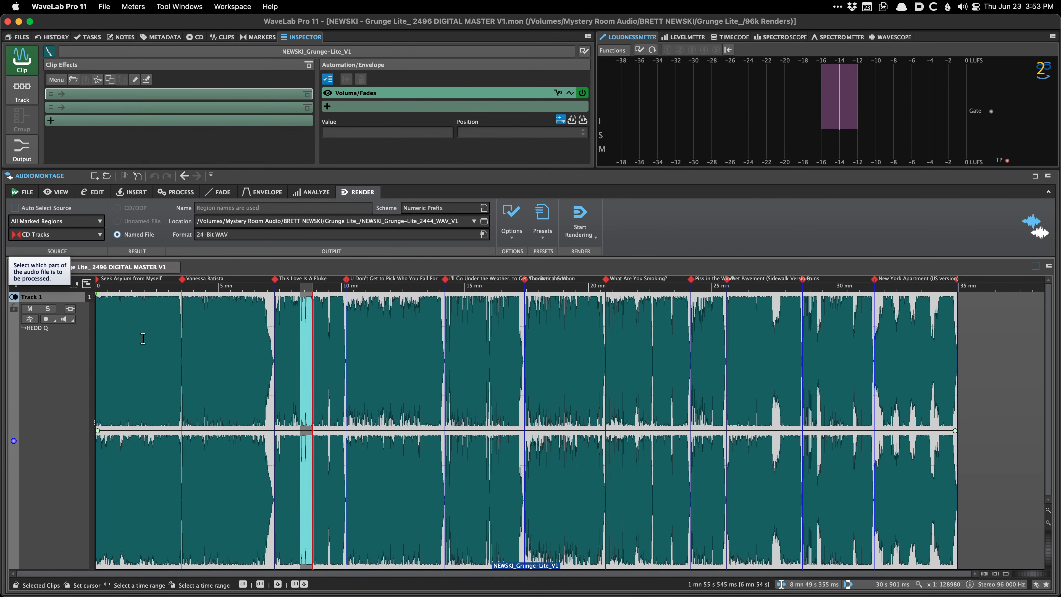
left_click(160, 375)
key("space")
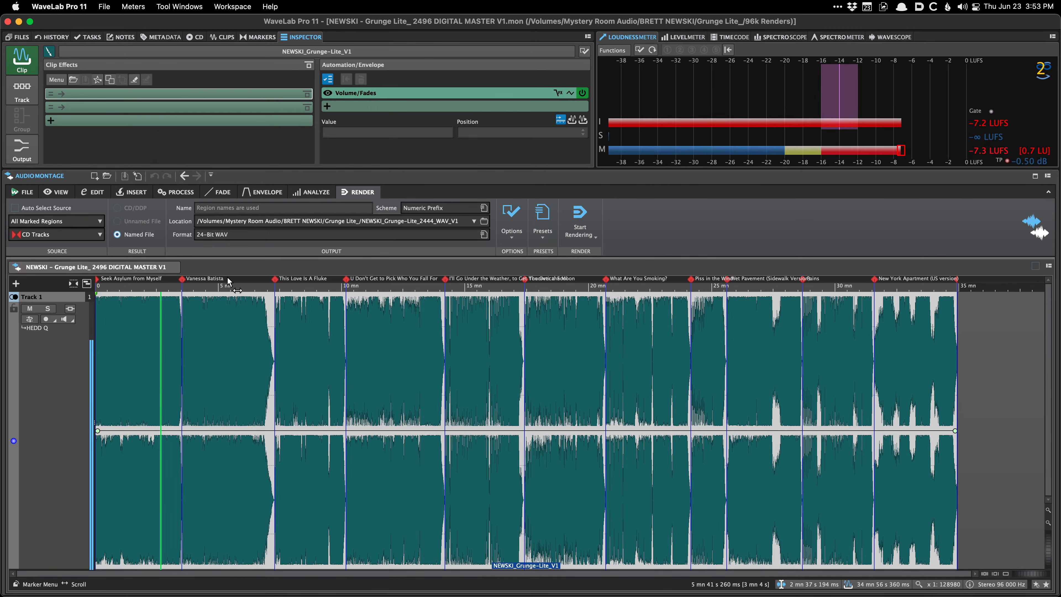
left_click(215, 320)
key("space")
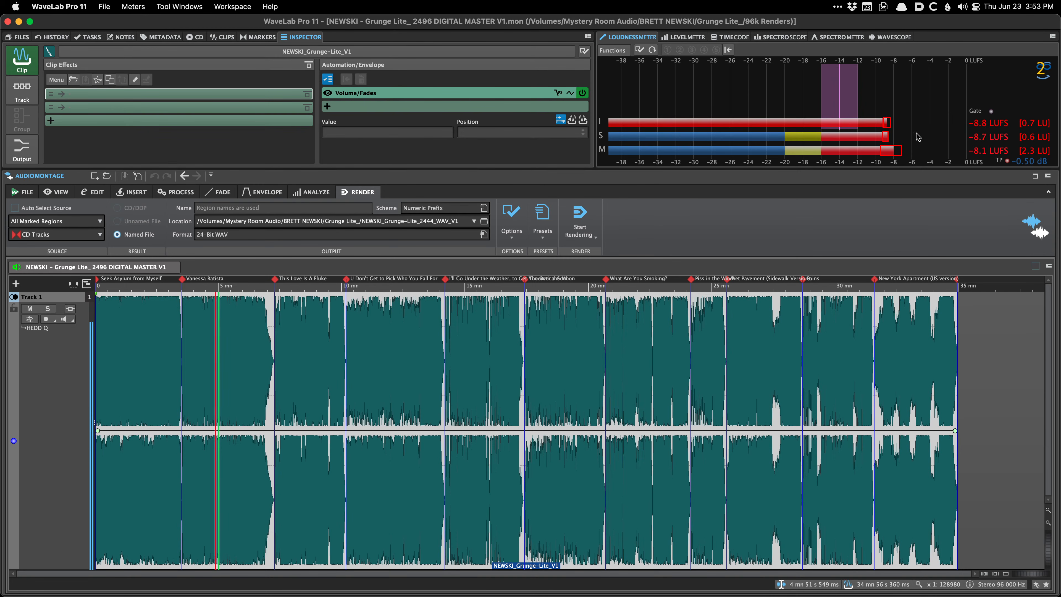
key("space")
Load the factory Default preset for the loudness meter and play the montage from just inside the fourth song.
right_click(705, 87)
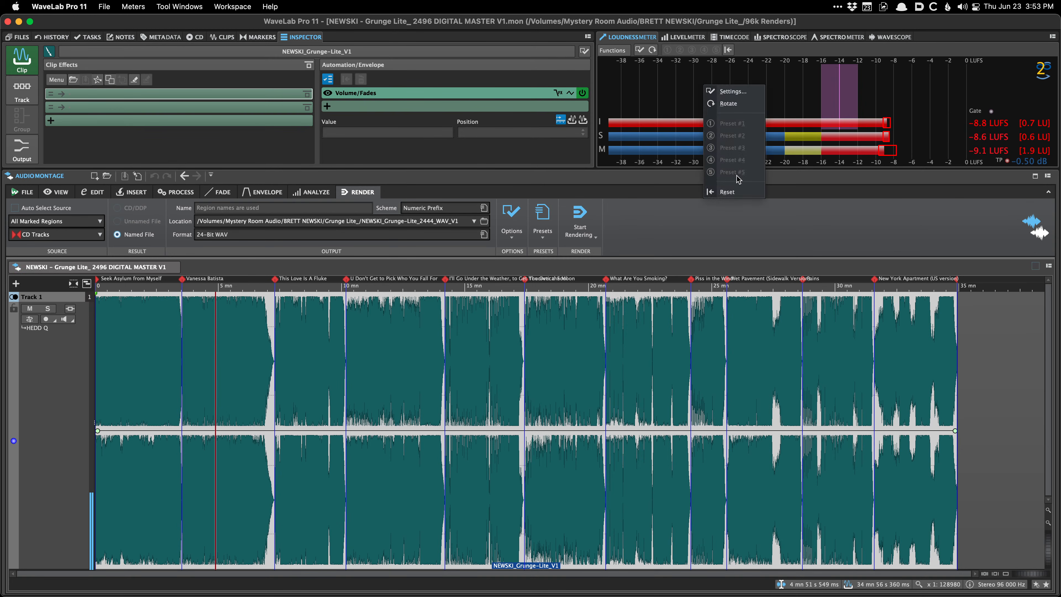
left_click(733, 91)
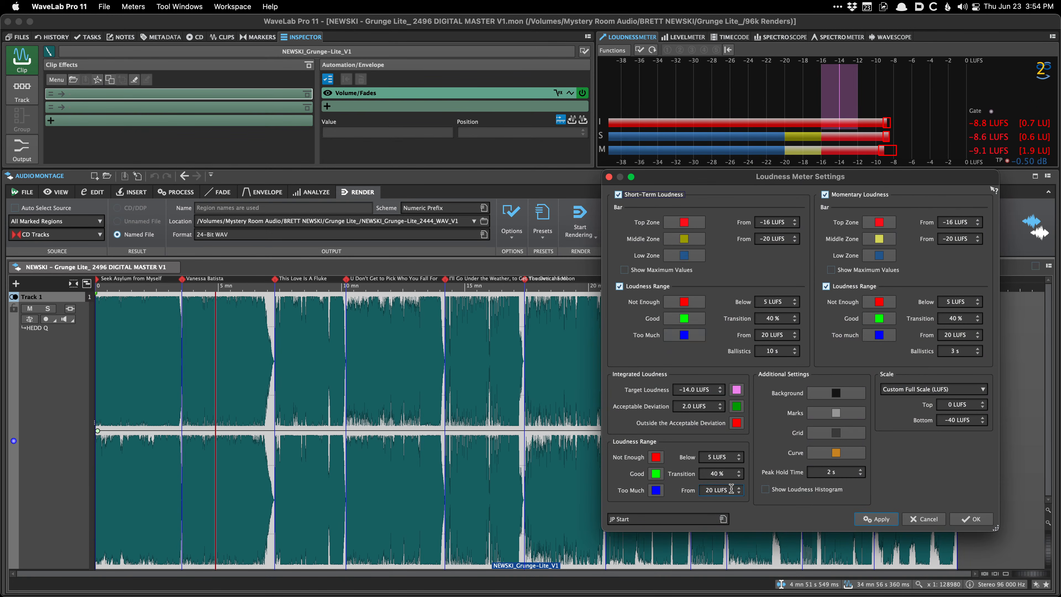
left_click(670, 521)
mouse_move(732, 572)
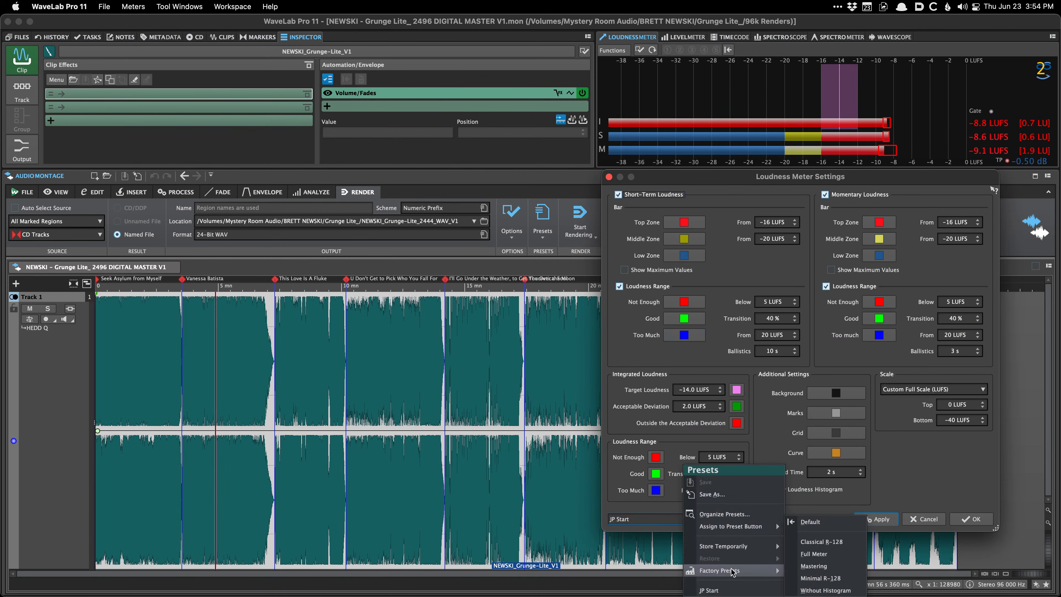
left_click(840, 523)
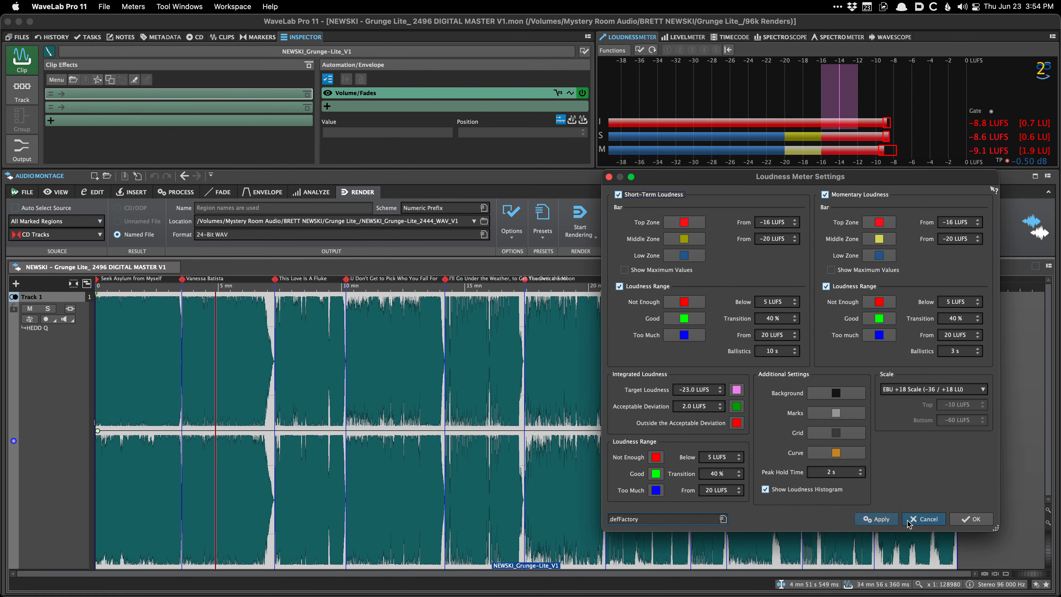
left_click(971, 519)
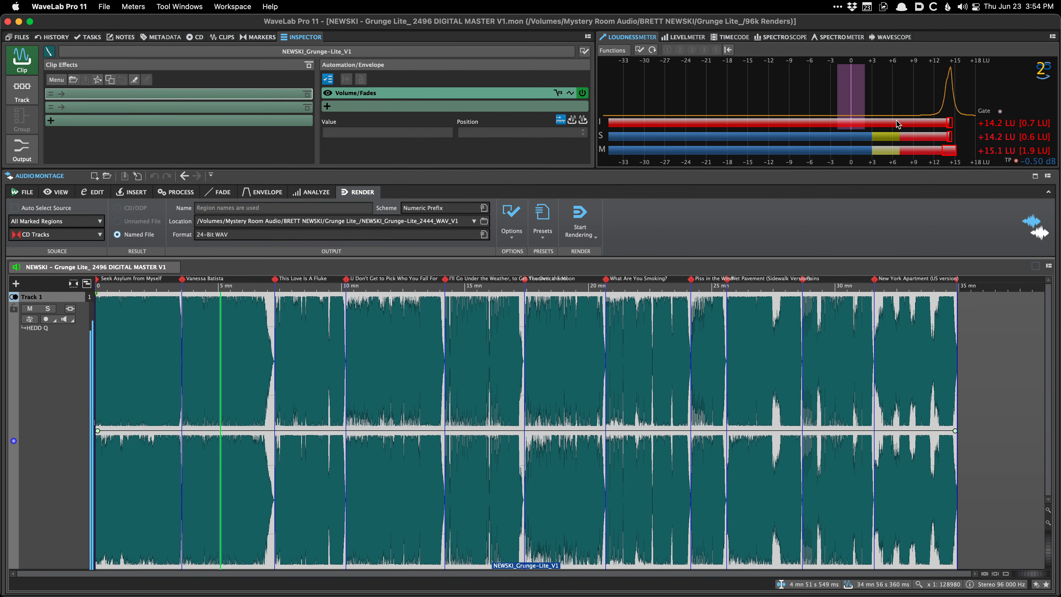
left_click(351, 363)
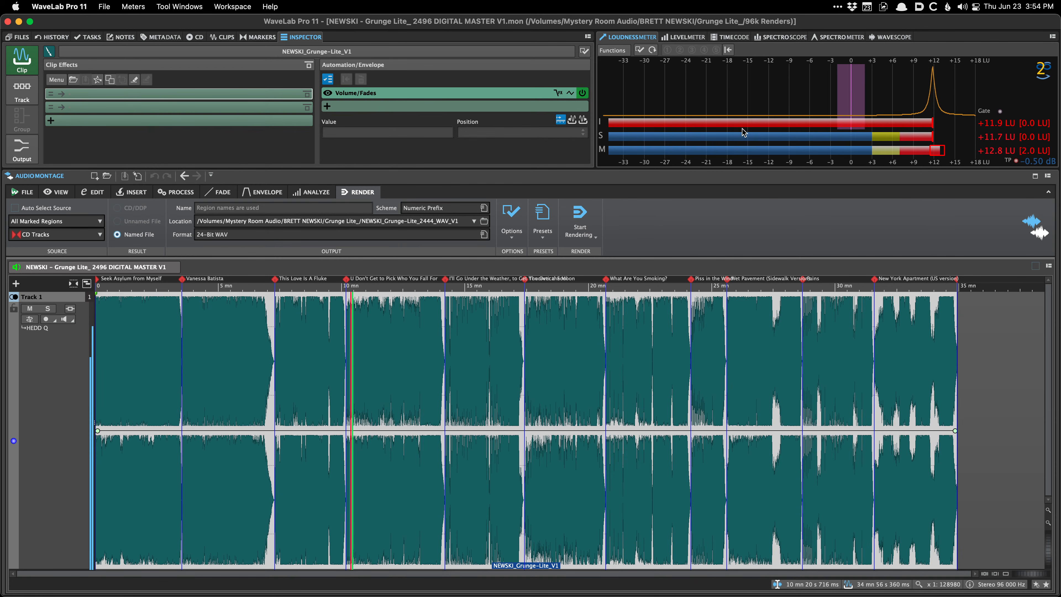
key("space")
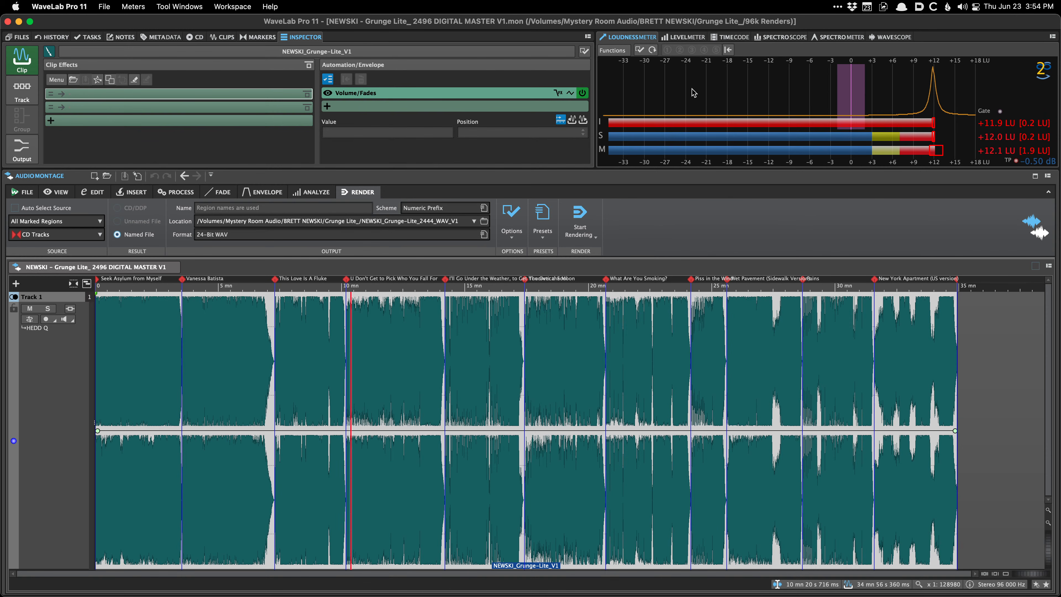
Apply the JP Start preset to the loudness meter and play the montage from about 17 min 50 s.
right_click(669, 93)
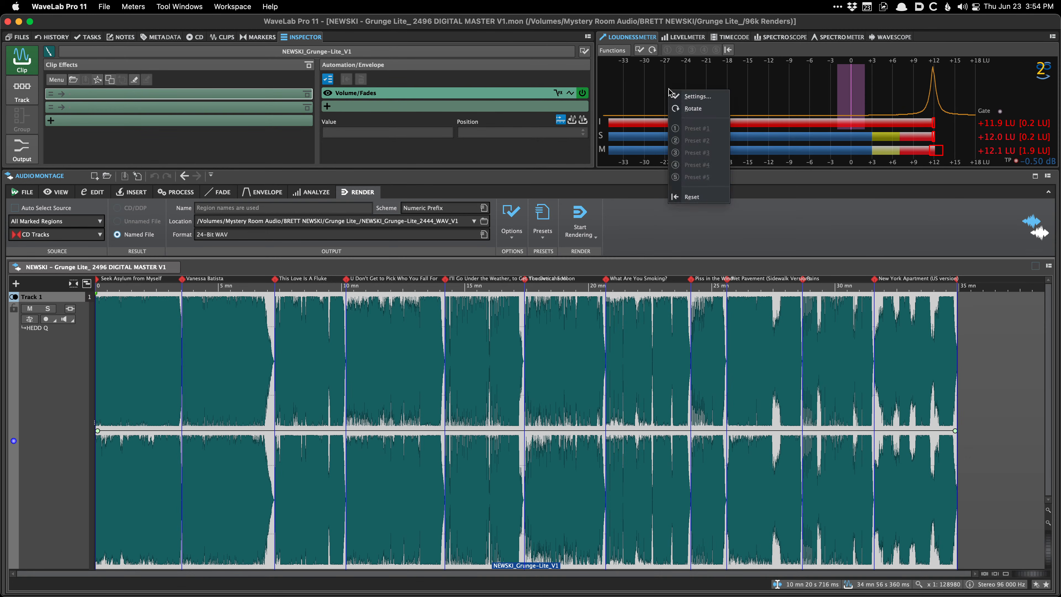
left_click(699, 97)
left_click(632, 522)
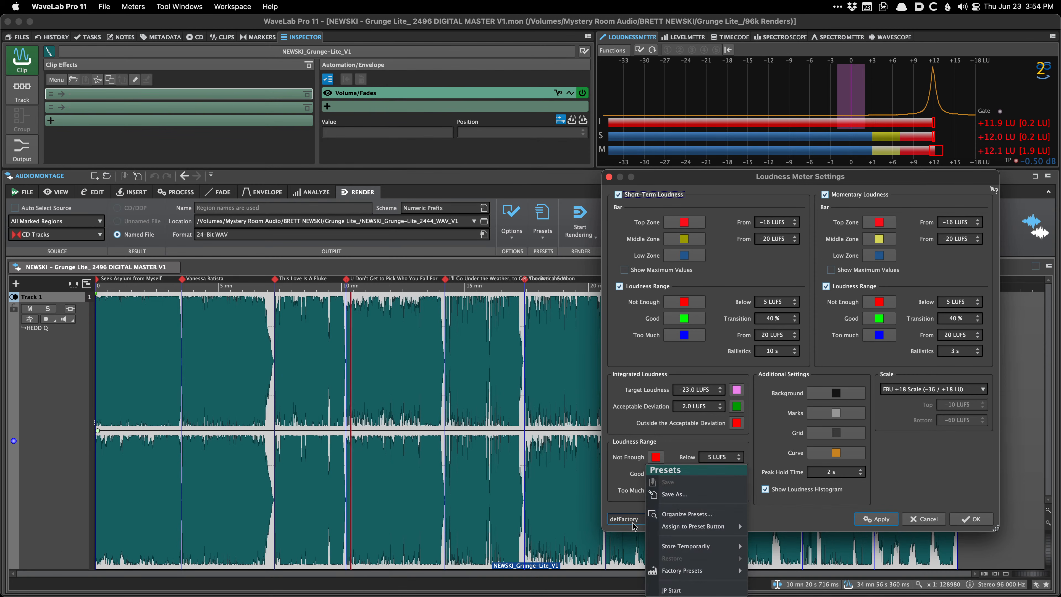
left_click(673, 589)
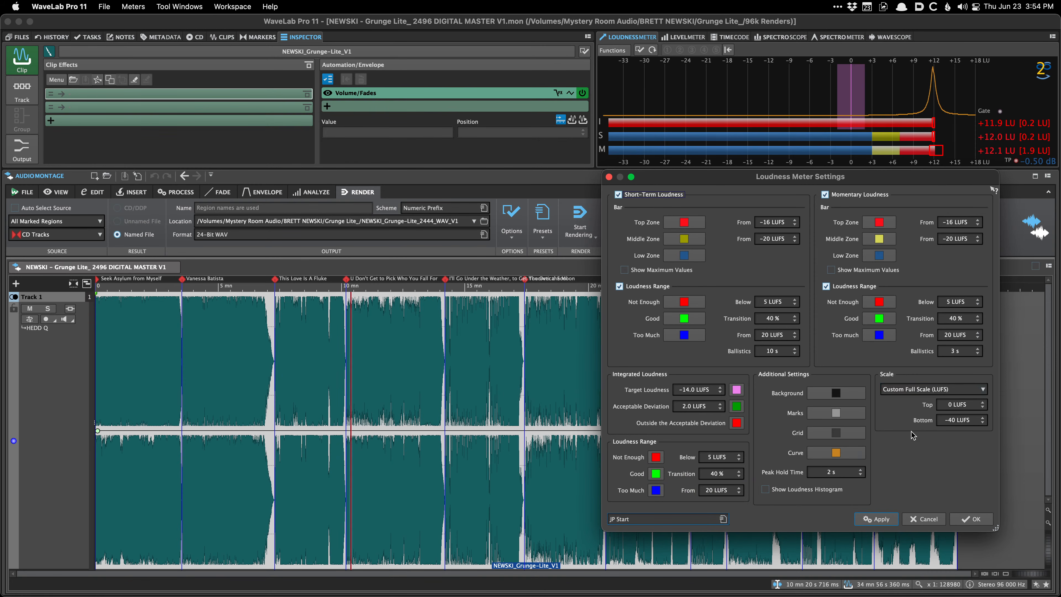
left_click(882, 519)
left_click(968, 519)
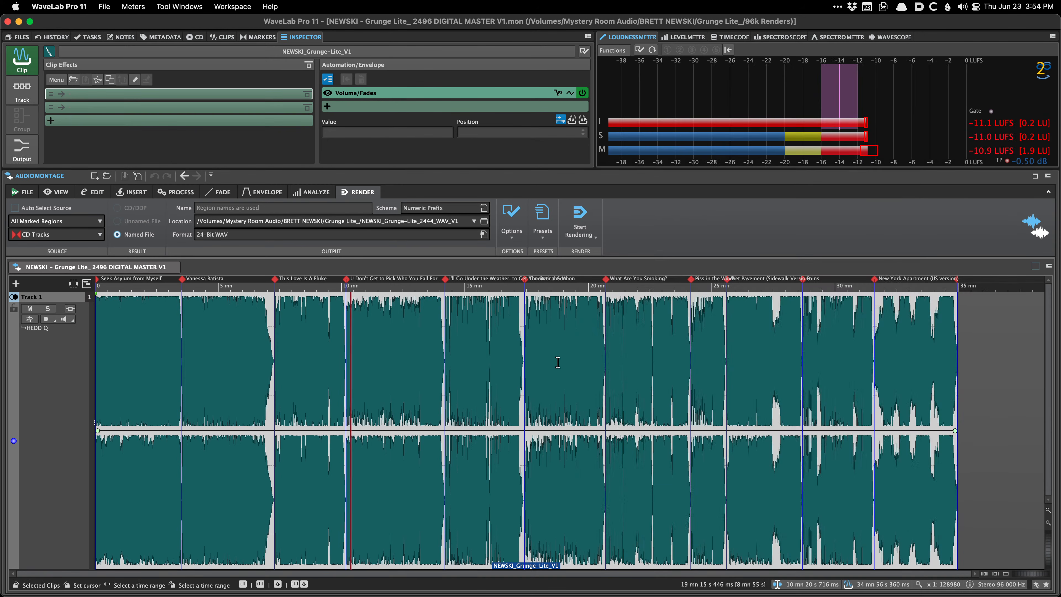
left_click(536, 362)
key("space")
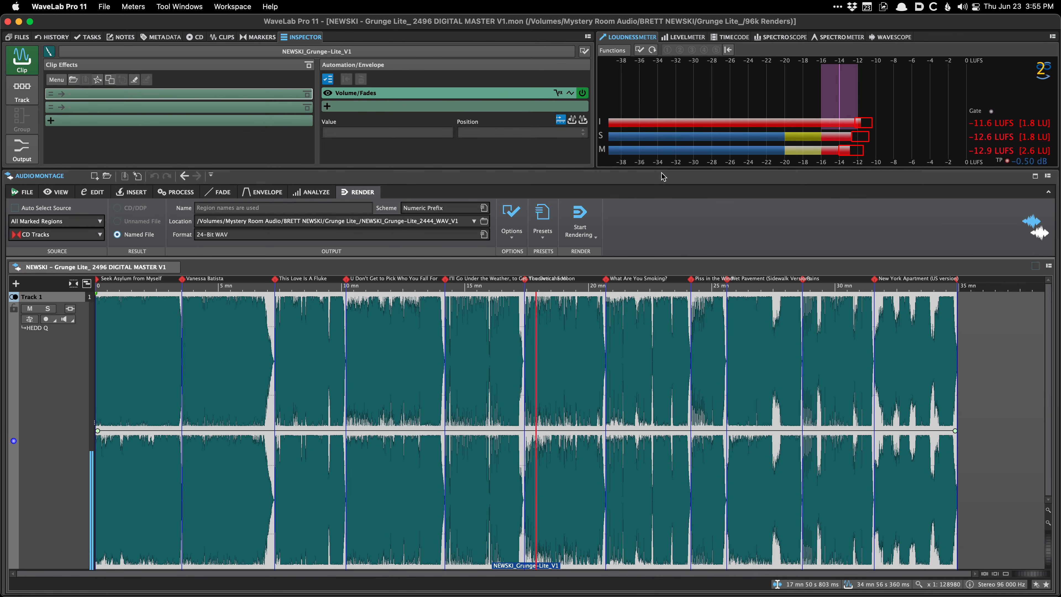
Reopen the loudness meter settings and choose the JP Start preset.
right_click(665, 92)
left_click(634, 82)
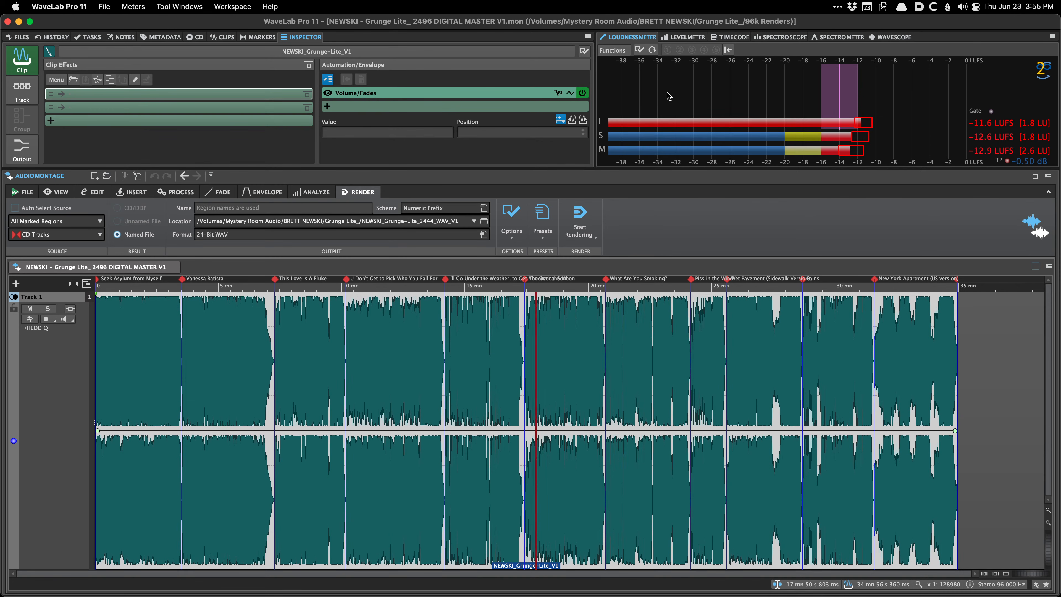
right_click(638, 88)
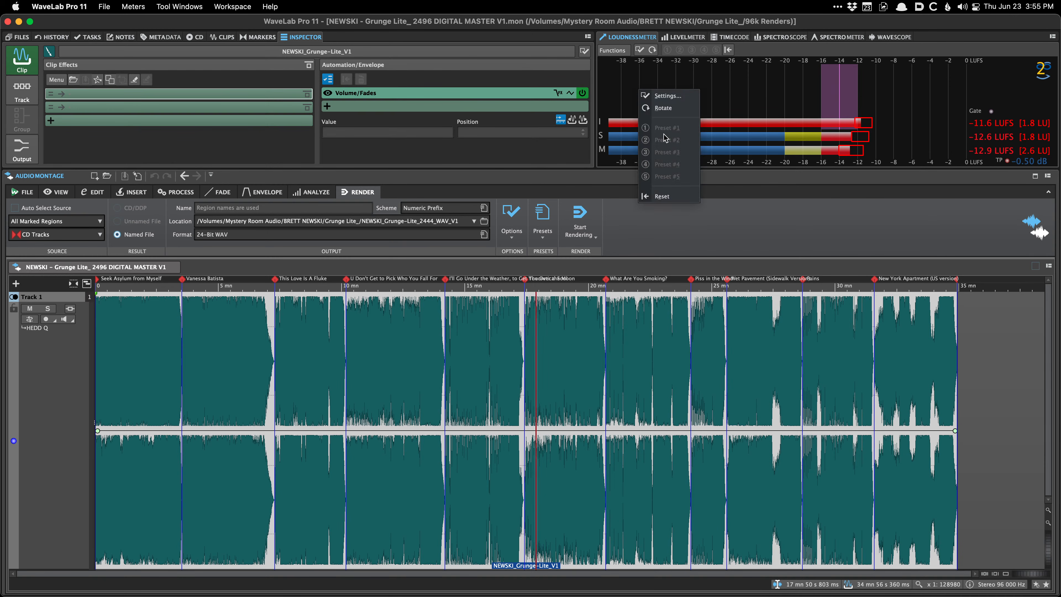
left_click(677, 97)
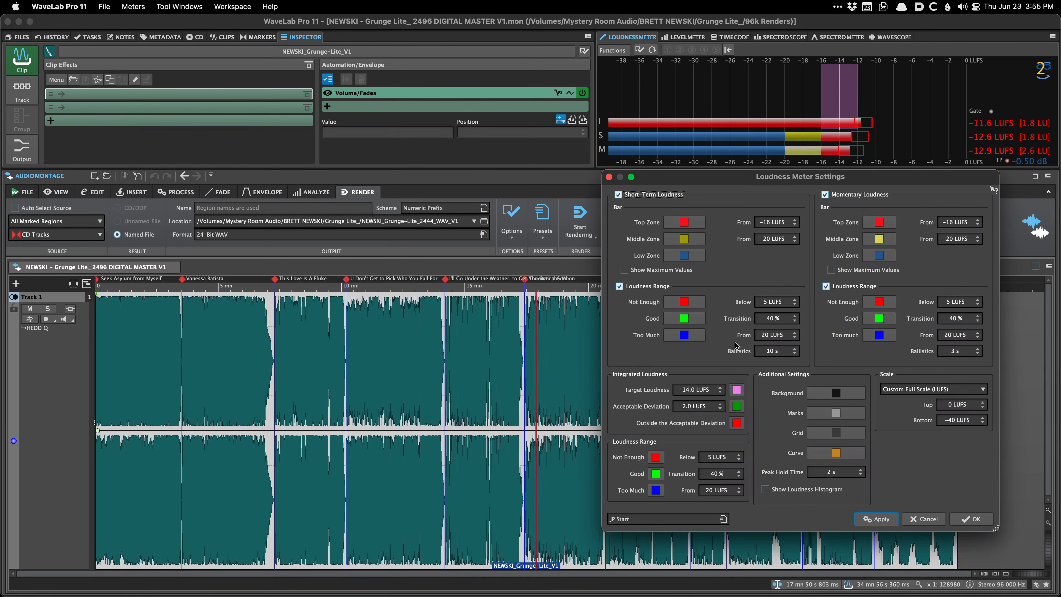
left_click(620, 522)
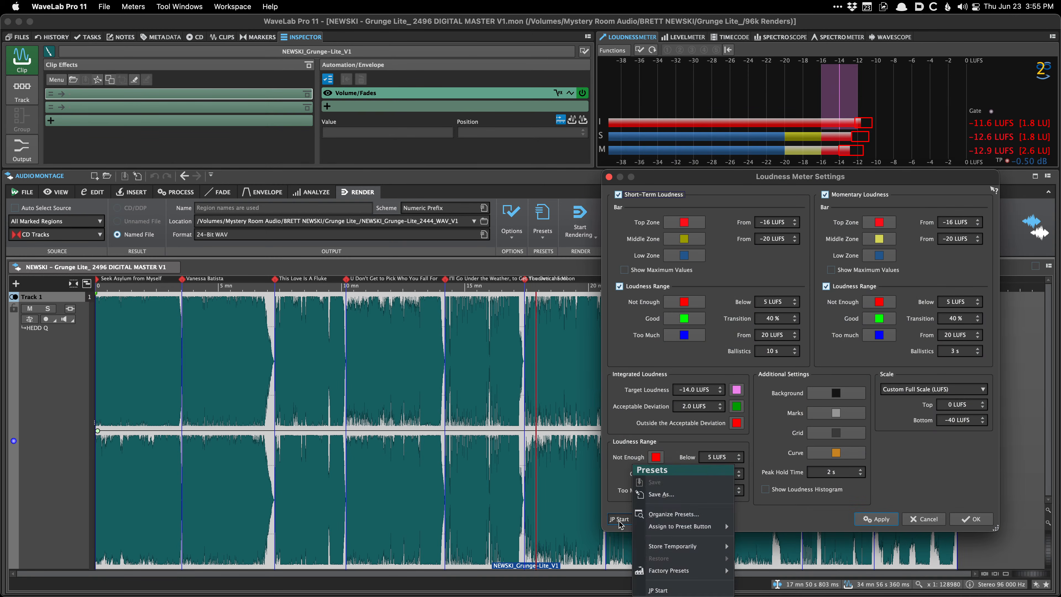
left_click(675, 590)
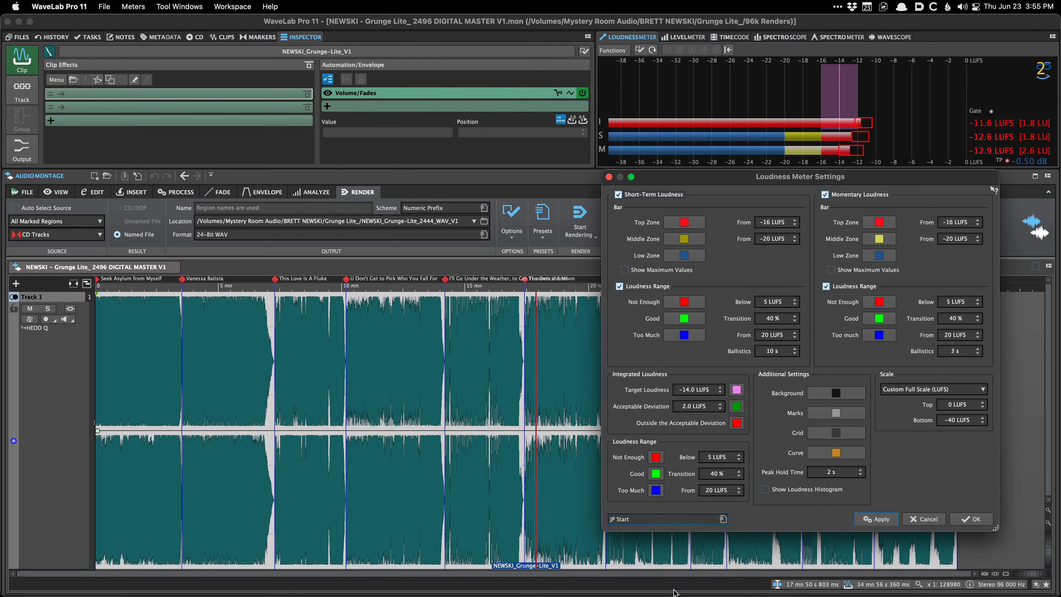
Review the loudness meter's preset selection and saving options, and close its settings.
left_click(663, 519)
left_click(710, 590)
left_click(722, 518)
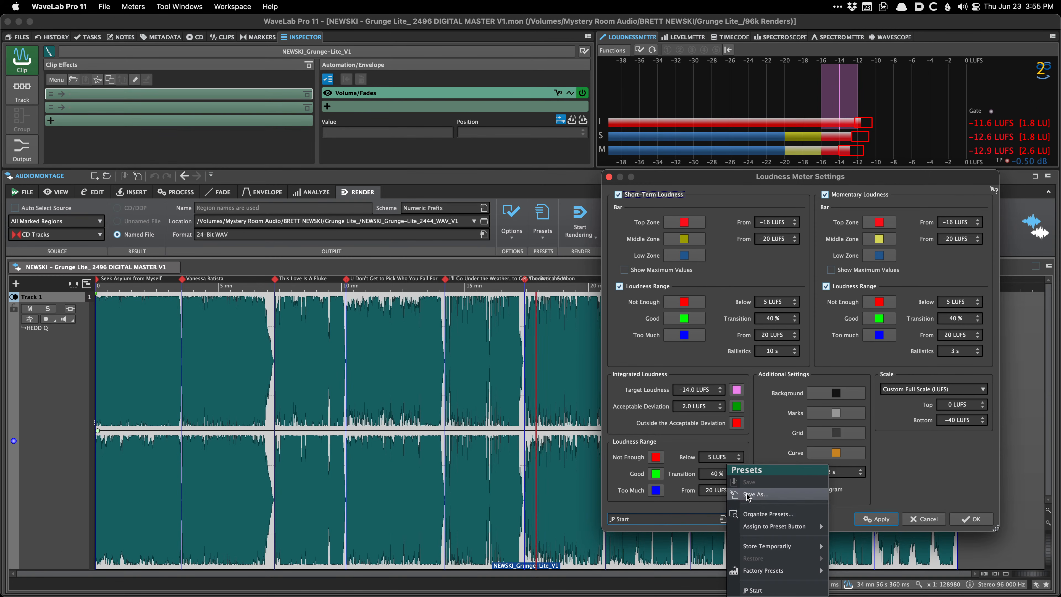
left_click(683, 509)
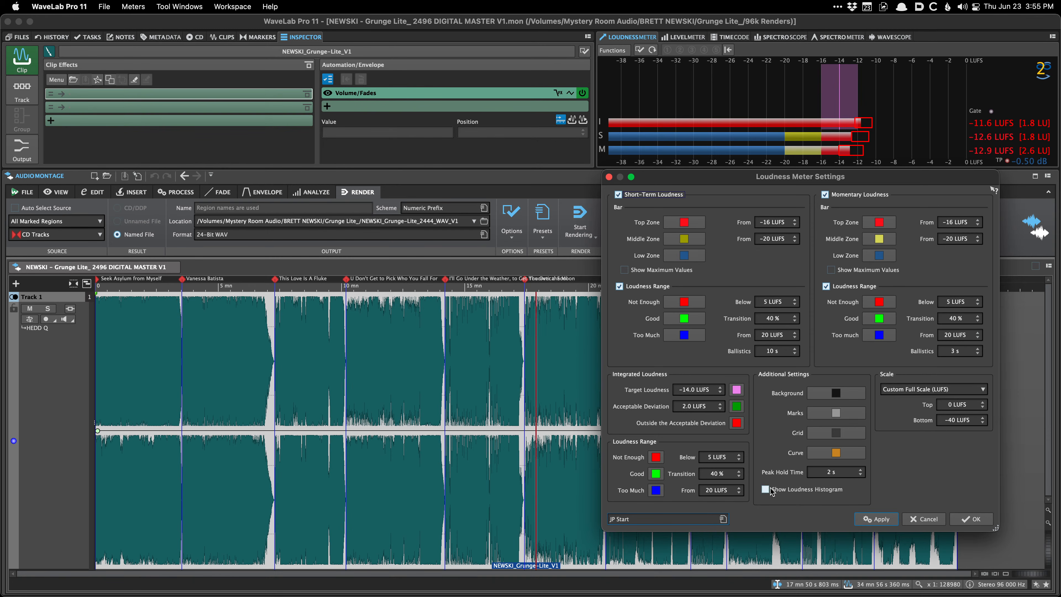
left_click(868, 518)
left_click(923, 518)
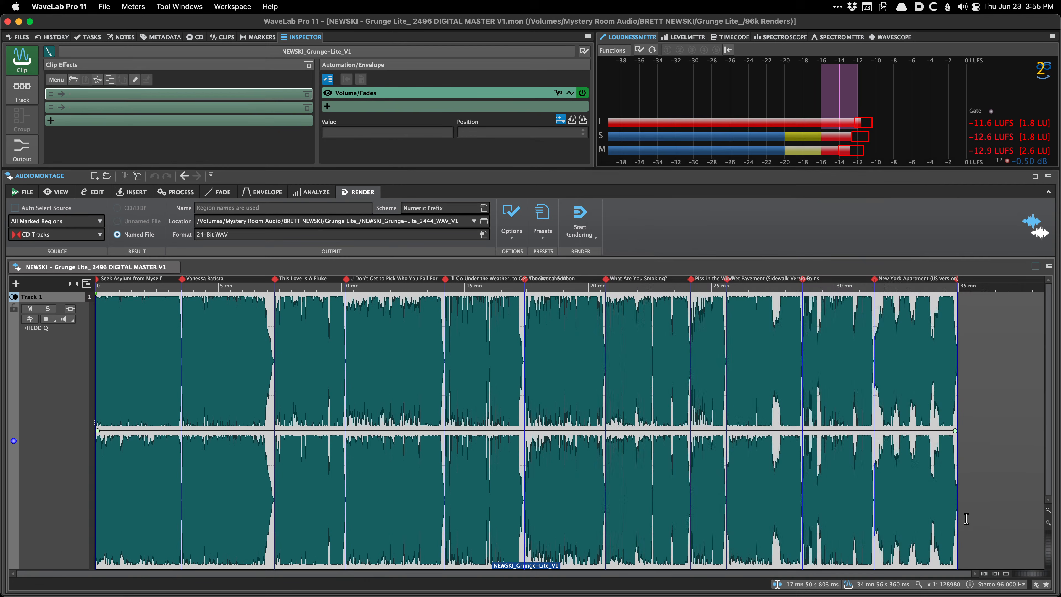
Create a new empty audio montage from the 96k Album template.
left_click(248, 359)
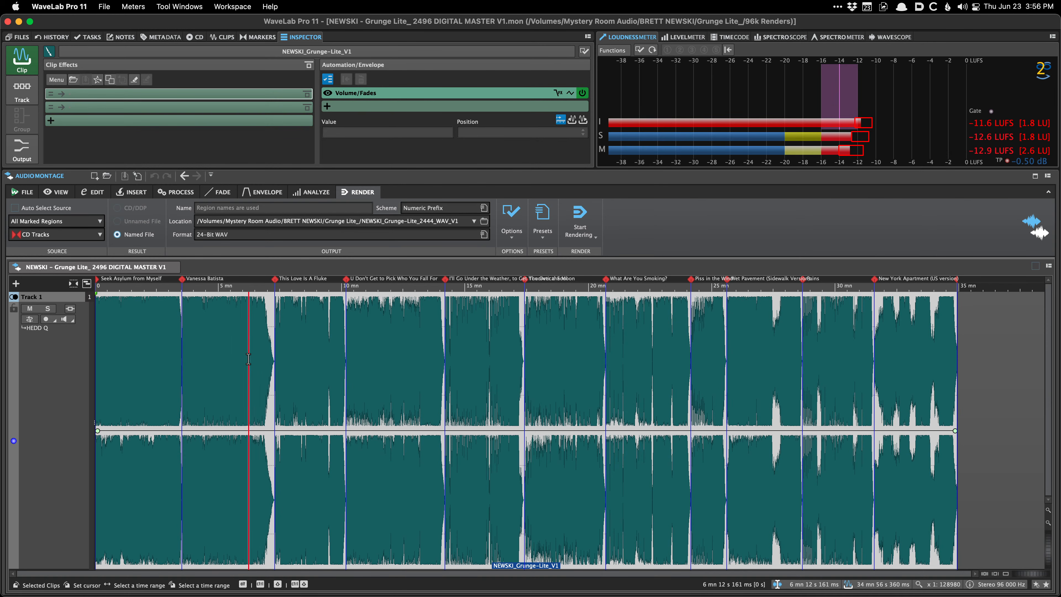
key("super+n")
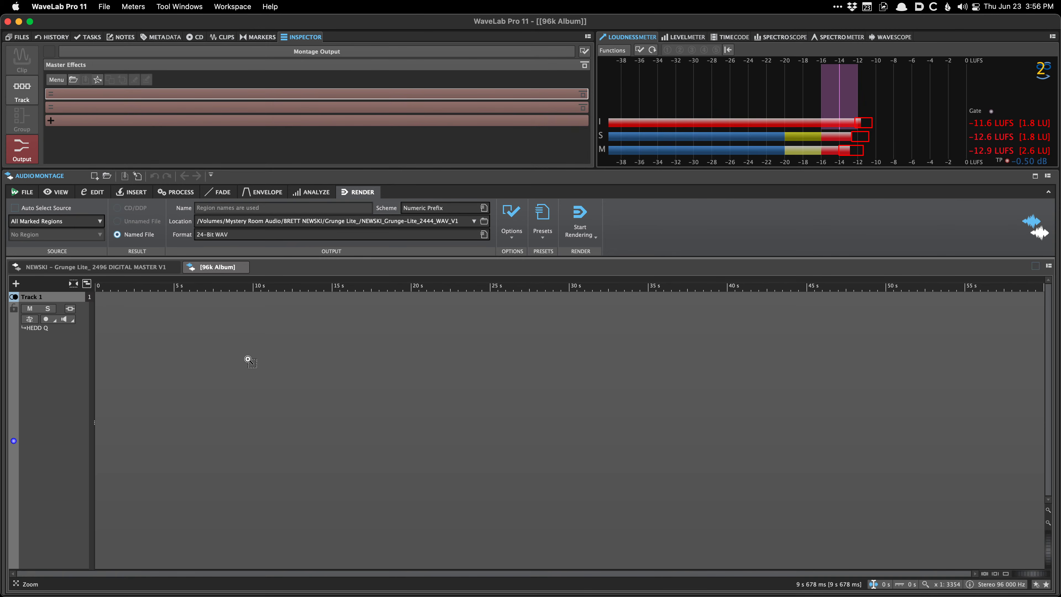
Import New York Apartment (US version).wav from the Analog Captures 96k folder into the montage.
key("super+i")
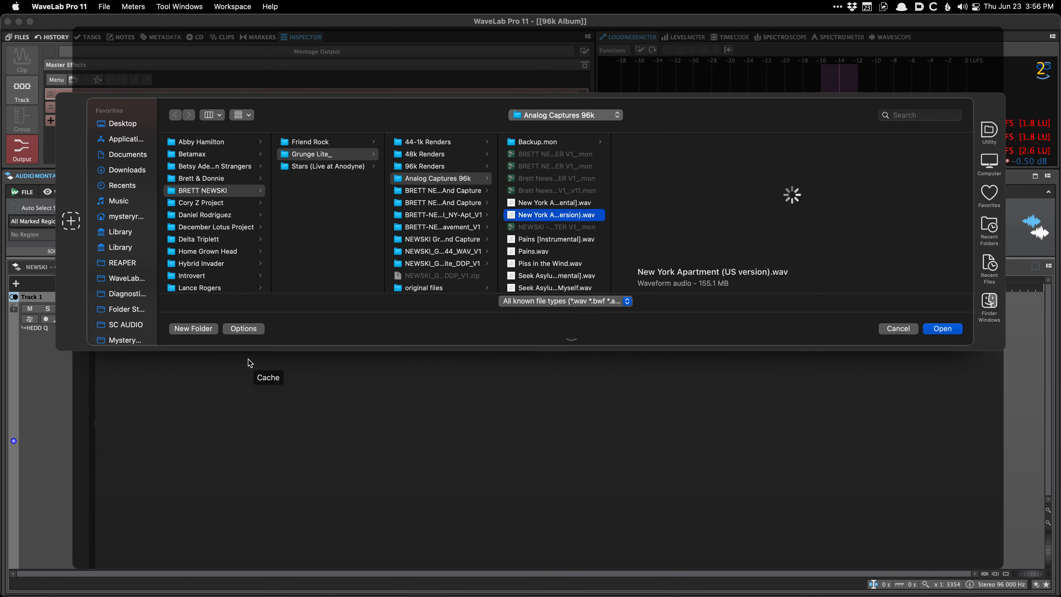
key("Up")
key("Down")
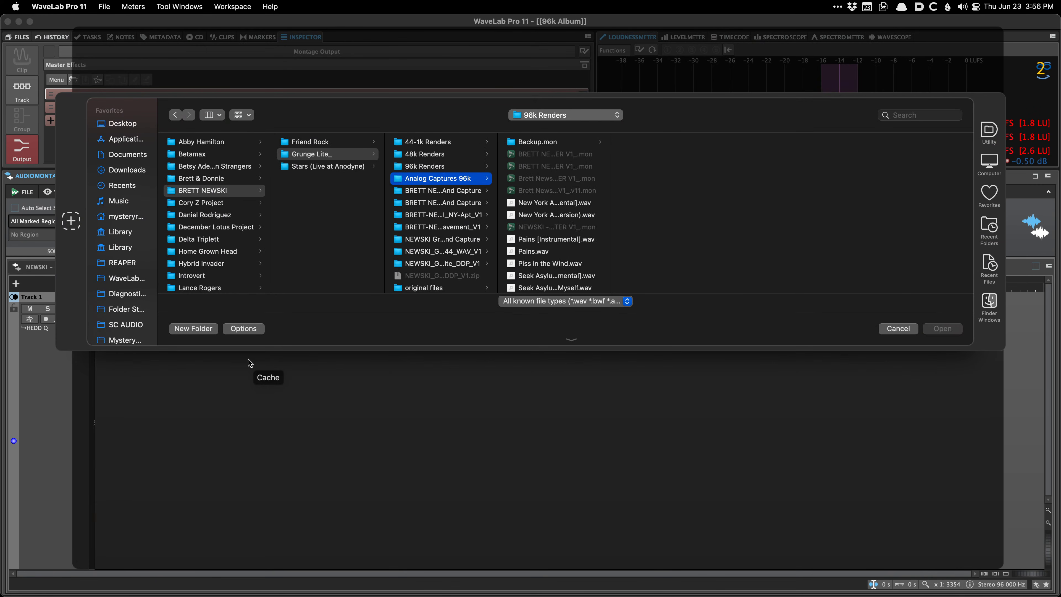
key("Right")
key("Up")
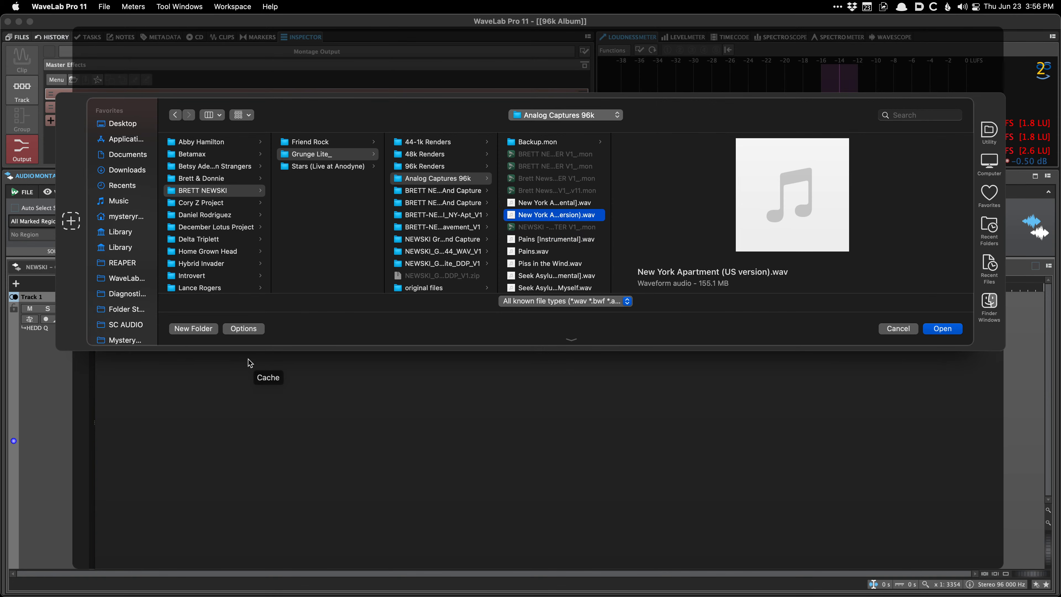
key("Return")
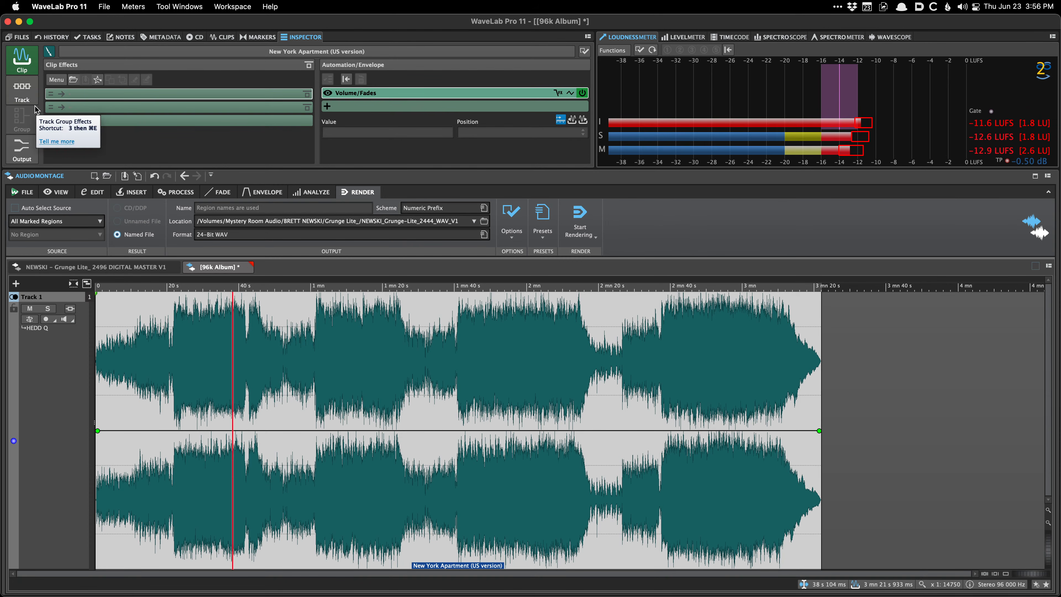
Insert the recently used Vertigo VSM-3 plug-in in the first clip effect slot and reposition its window over the montage.
left_click(30, 100)
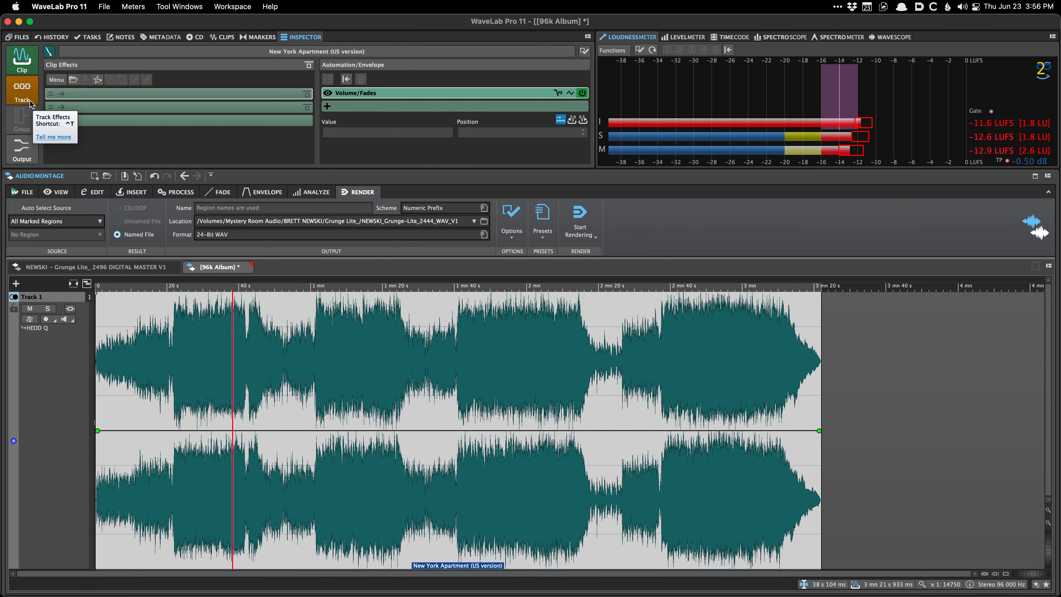
left_click(88, 93)
mouse_move(119, 186)
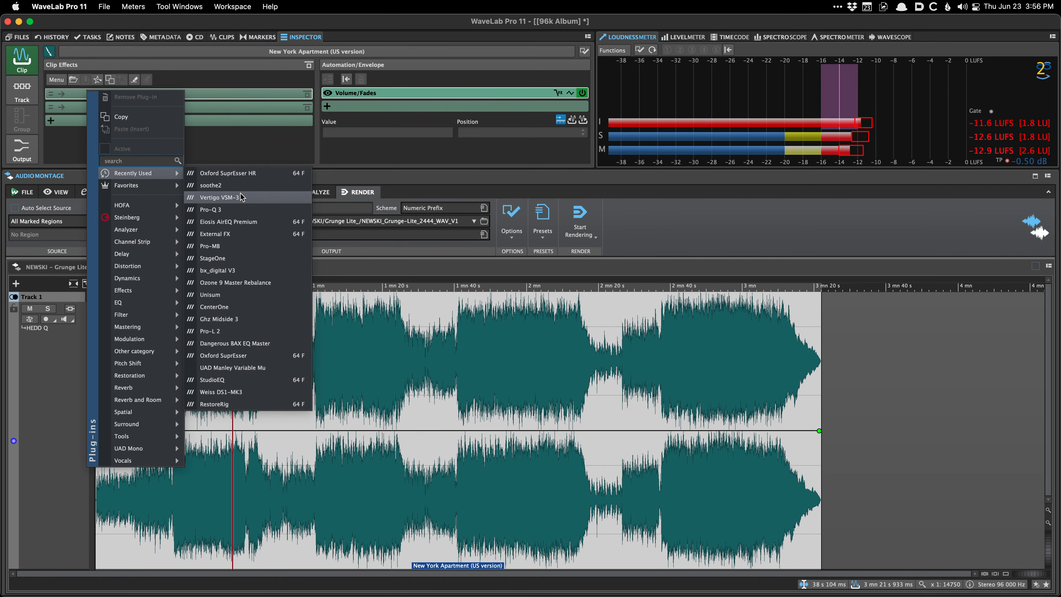
left_click(243, 197)
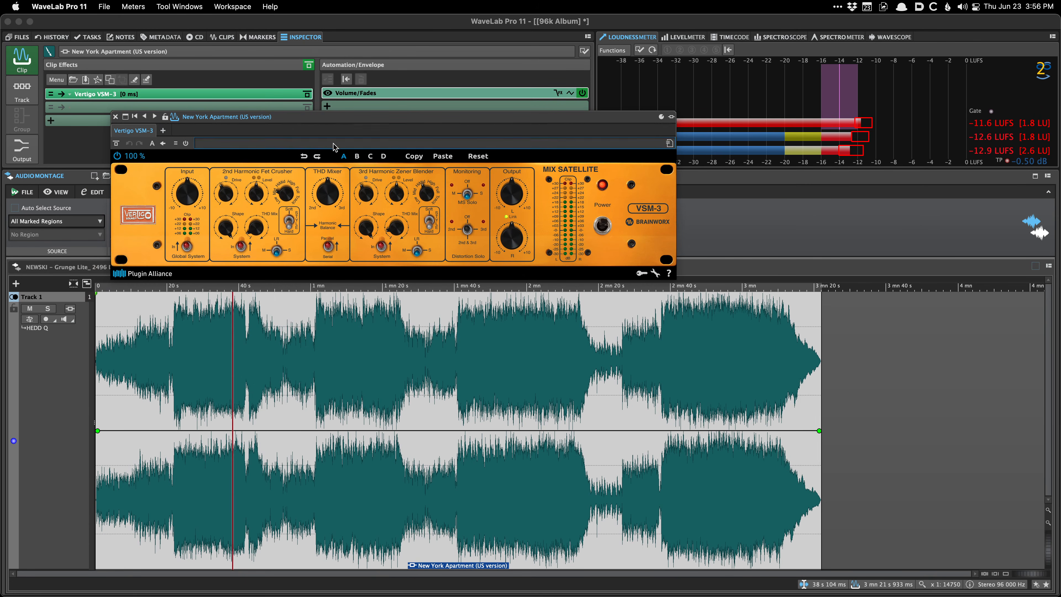
left_click_drag(320, 119, 405, 198)
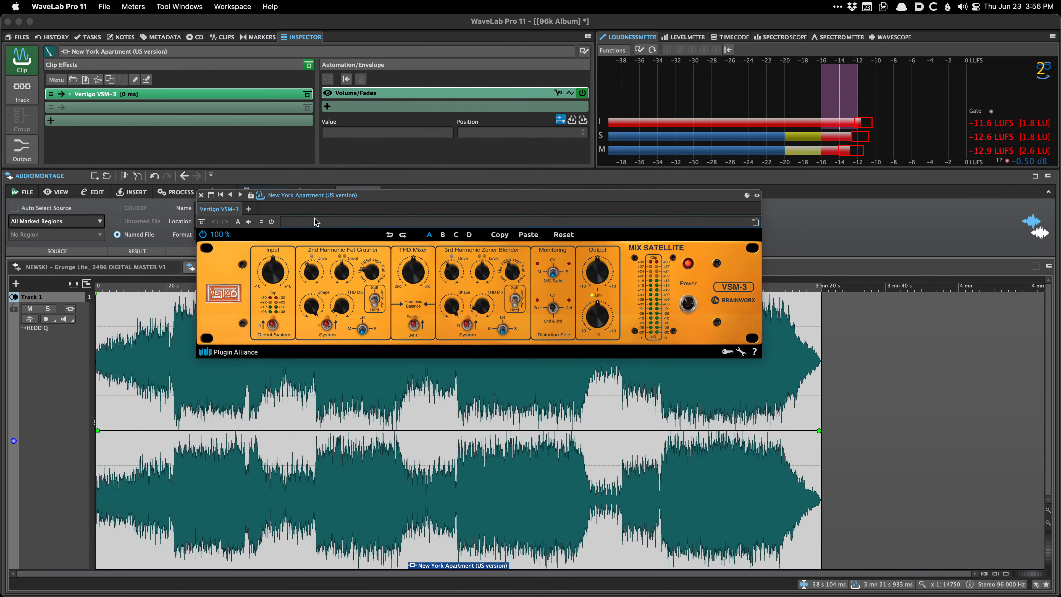
Load the 00 JP Start preset in the Vertigo VSM-3 and save it as the default preset.
left_click(291, 224)
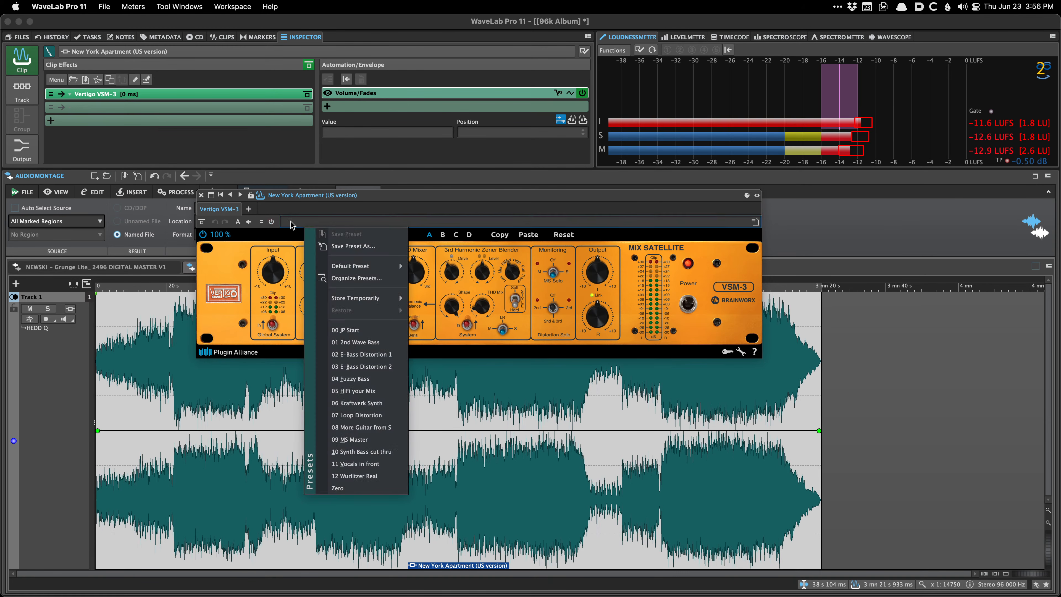
left_click(379, 330)
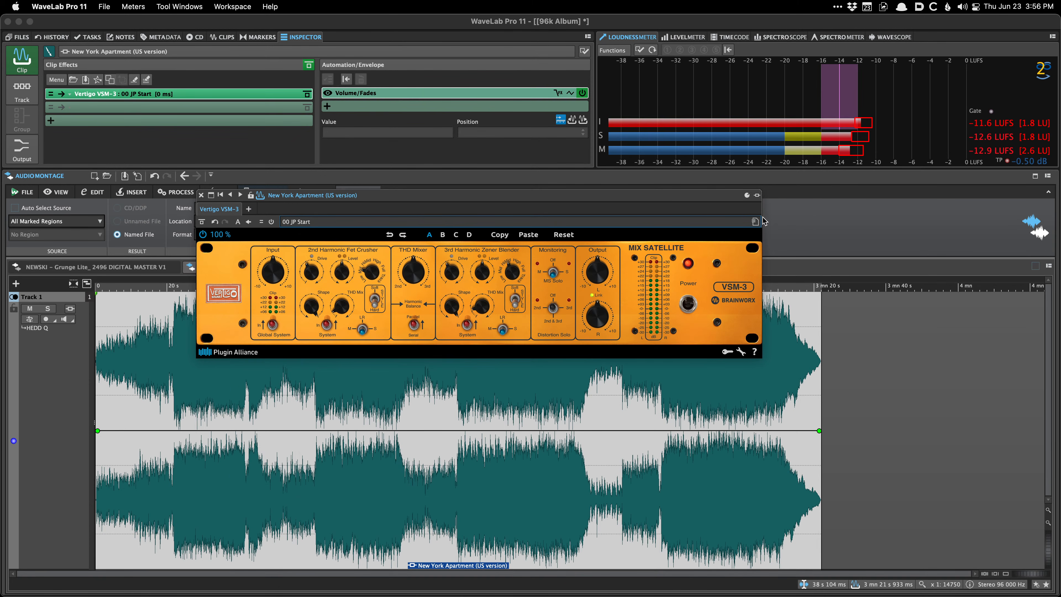
left_click(754, 221)
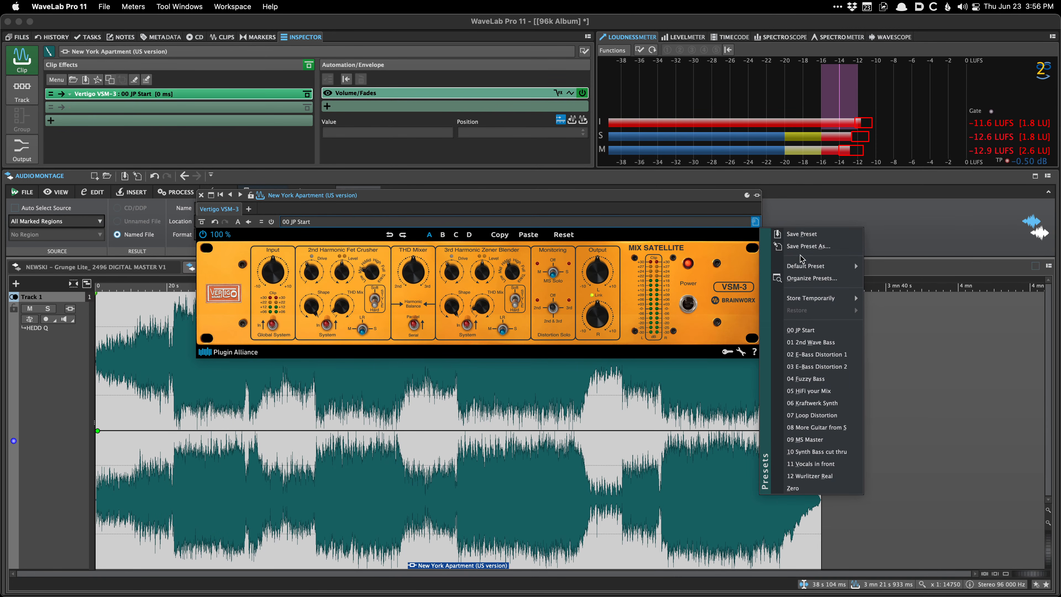
mouse_move(802, 266)
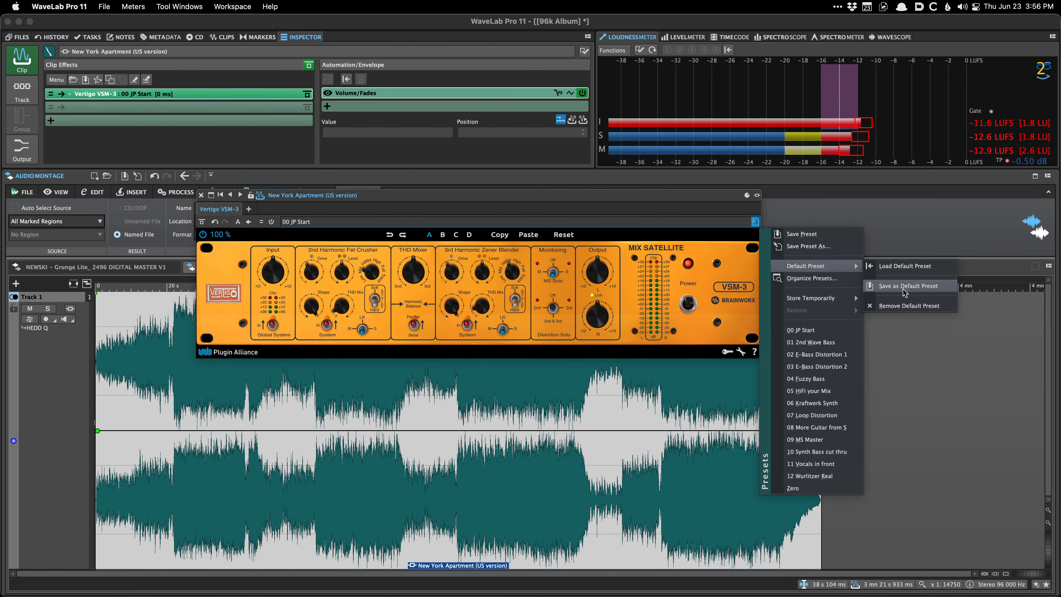
left_click(914, 292)
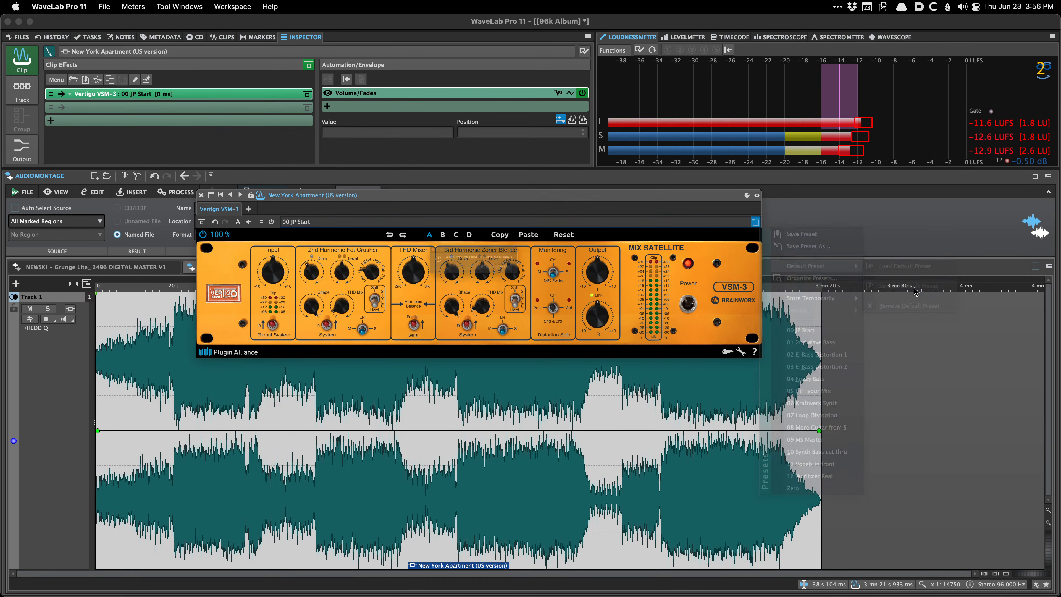
left_click(556, 279)
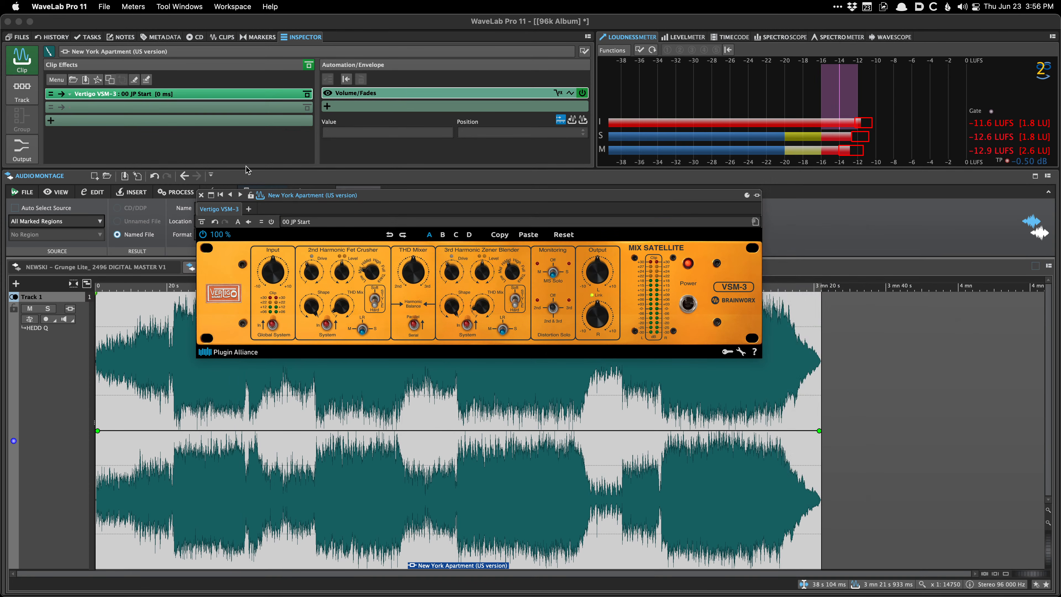
Add a second Vertigo VSM-3 and a Pro-Q 3 to the next two clip effect slots.
left_click(121, 106)
mouse_move(146, 185)
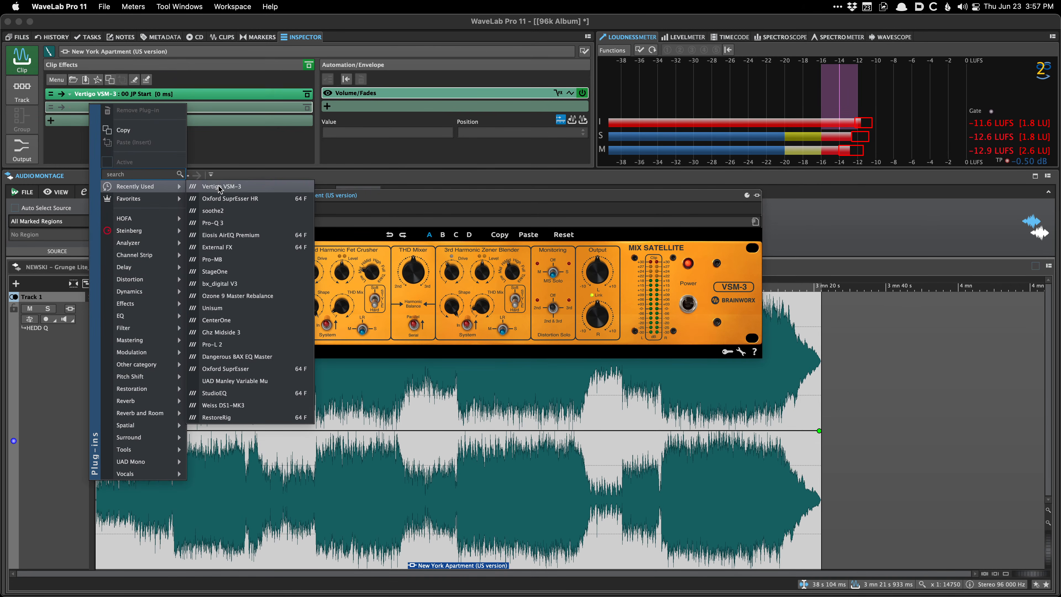
left_click(220, 186)
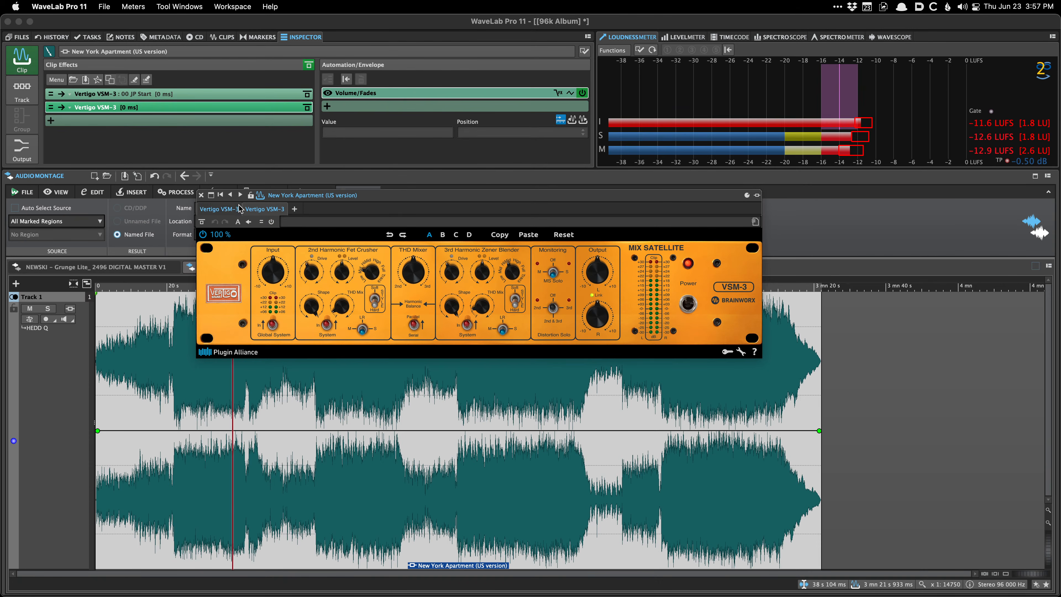
left_click(160, 121)
mouse_move(209, 202)
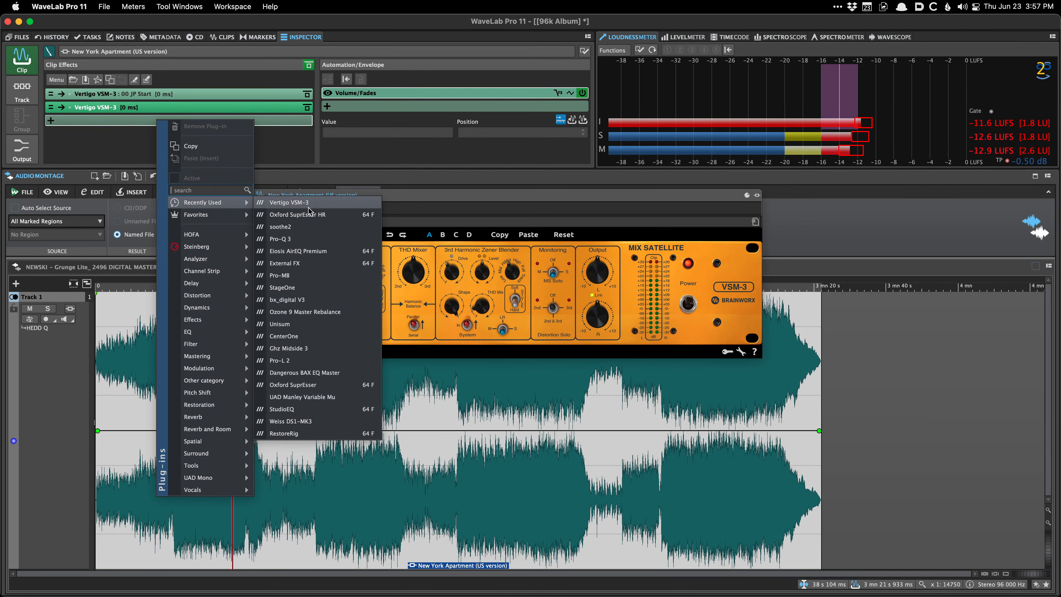
left_click(320, 243)
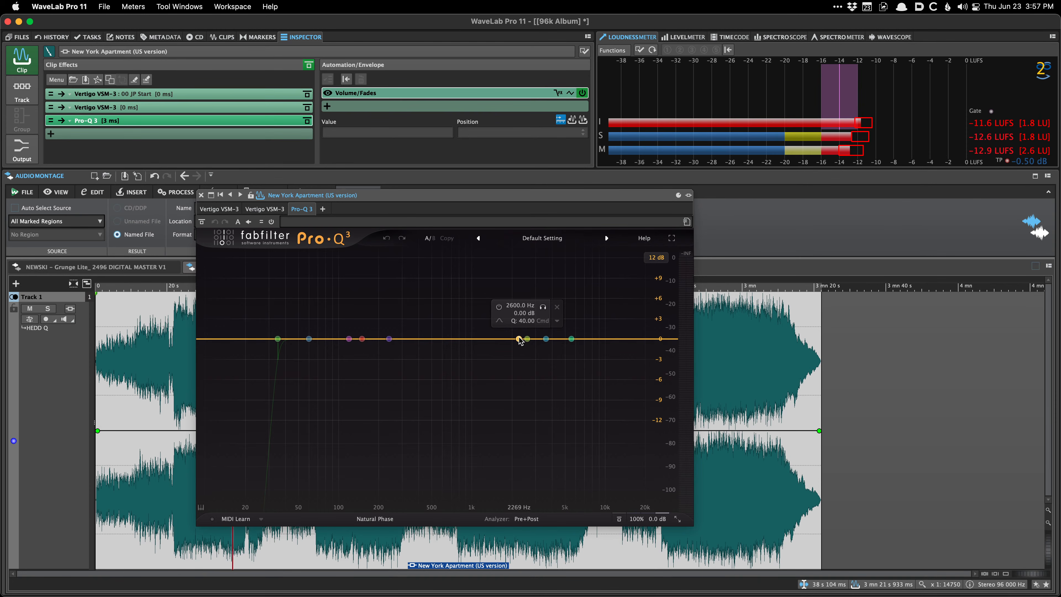
Remove the Pro-Q 3 and both Vertigo VSM-3 plug-ins from the clip effects.
right_click(295, 210)
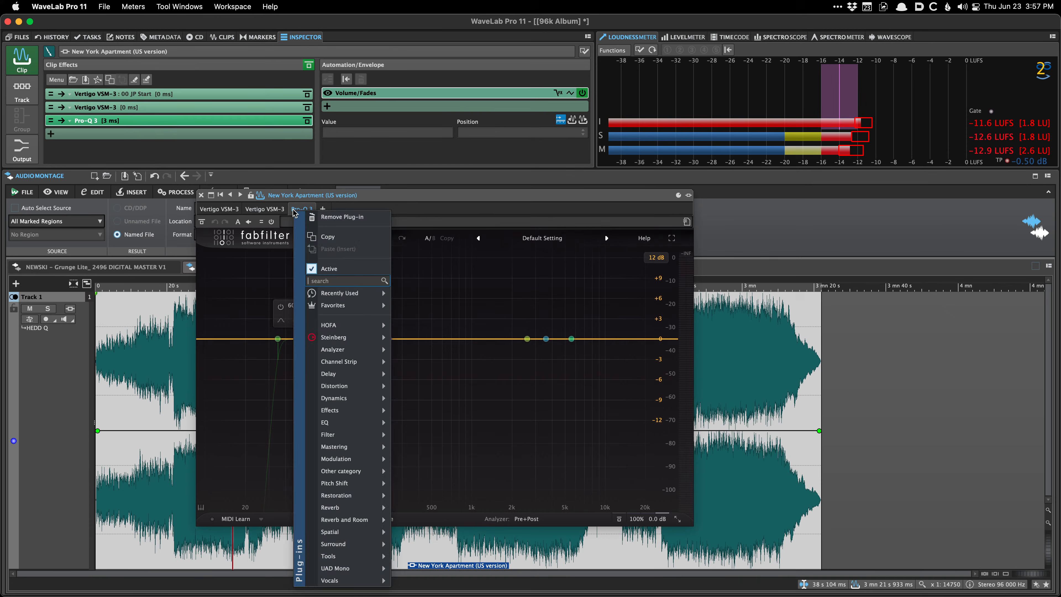
left_click(286, 200)
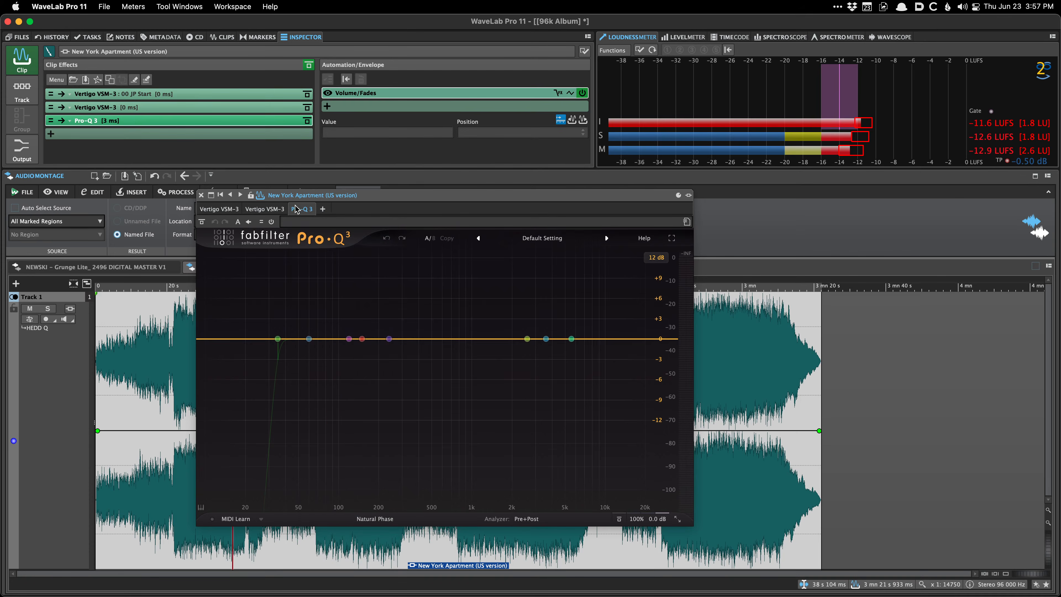
right_click(309, 210)
left_click(310, 214)
right_click(278, 209)
left_click(292, 215)
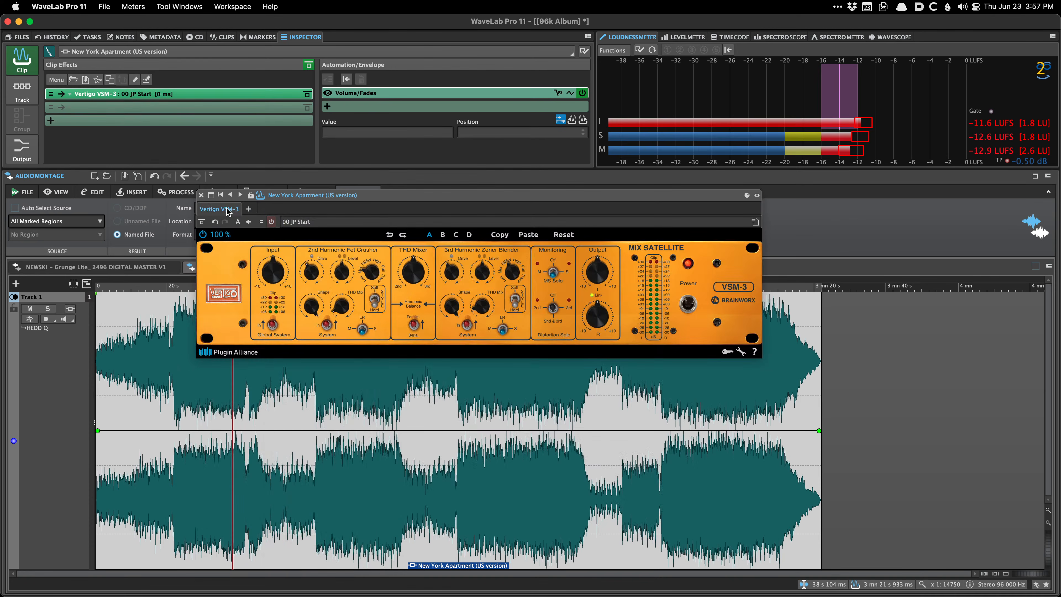
right_click(236, 211)
left_click(244, 216)
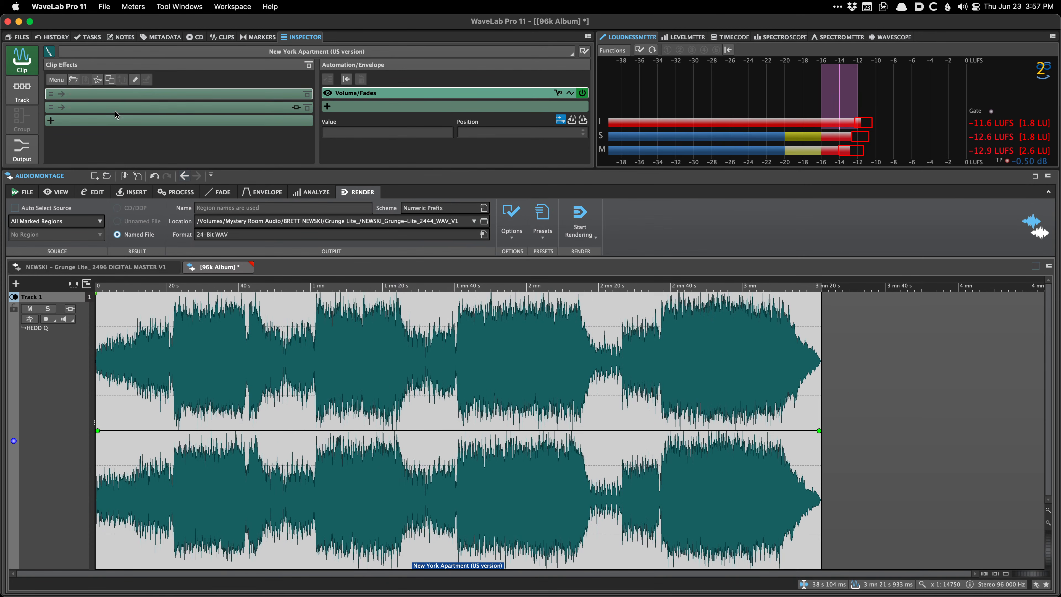
Load a saved JP Clip FX plug-in chain into the clip effects and show the Dangerous BAX EQ Master window.
left_click(74, 80)
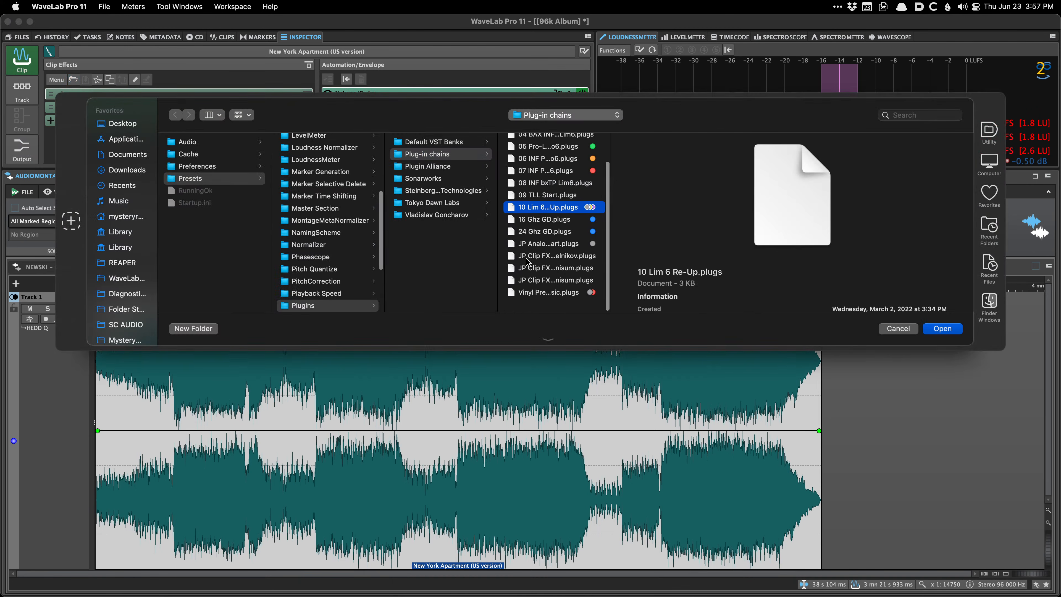
double_click(547, 288)
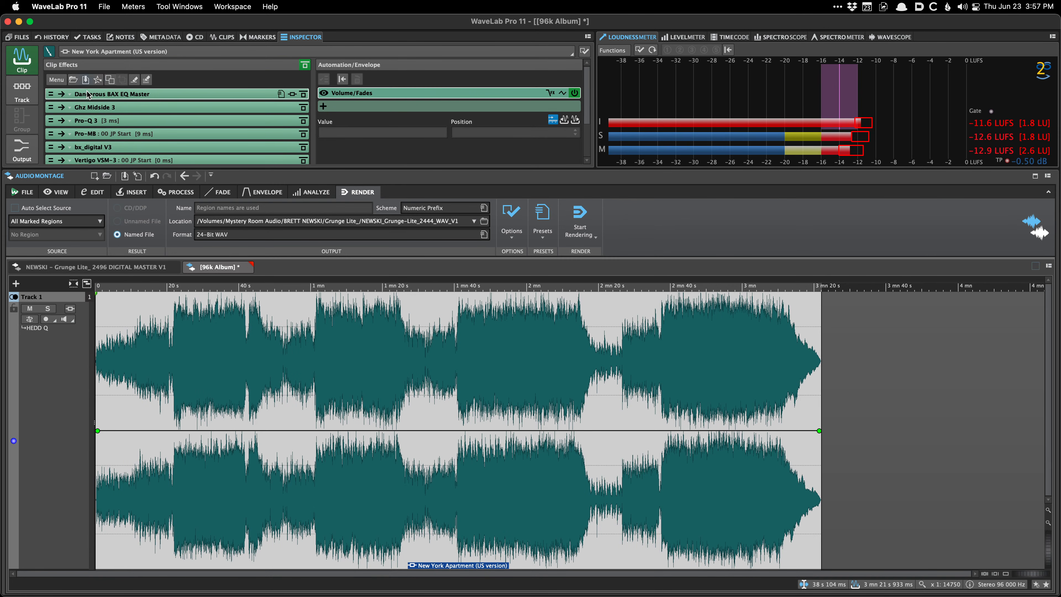
left_click(160, 95)
scroll(160, 101, "down", 1)
scroll(161, 105, "down", 3)
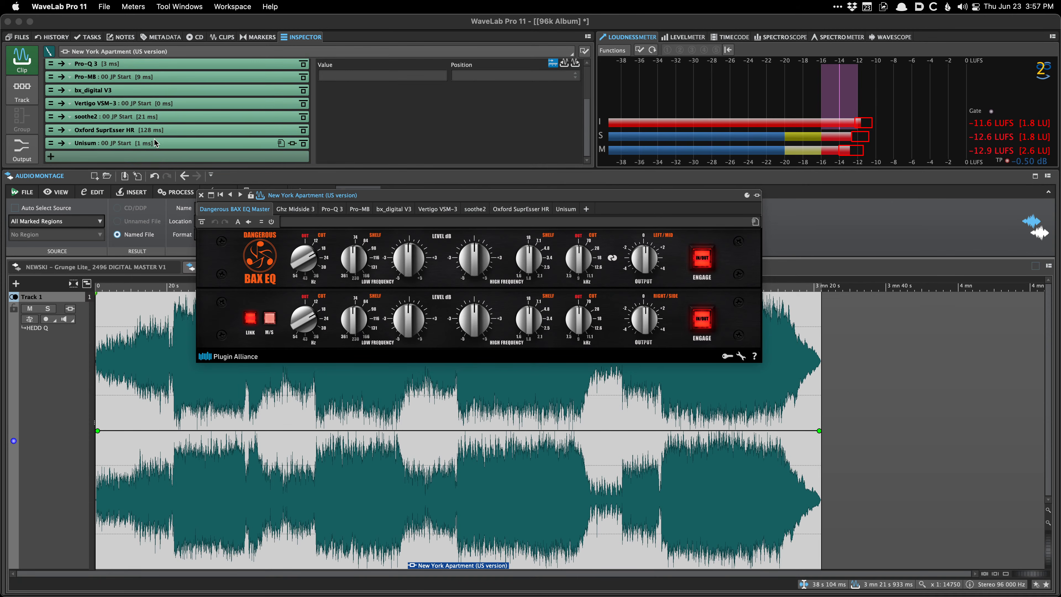
Clear the whole plug-in chain from the clip and insert Vertigo VSM-3 in the first clip effect slot.
right_click(159, 144)
left_click(163, 149)
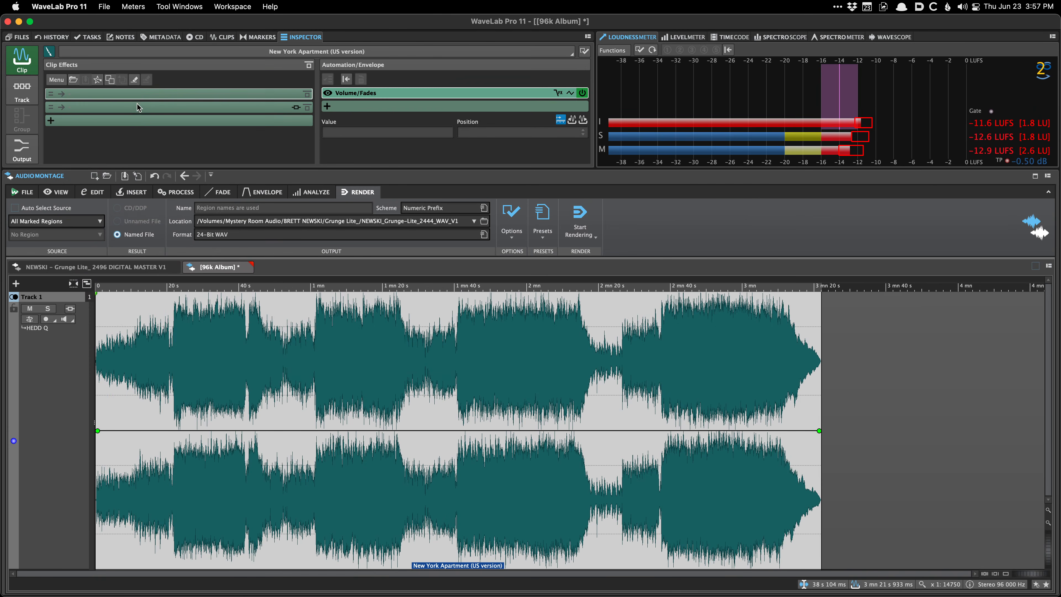
right_click(139, 99)
mouse_move(185, 181)
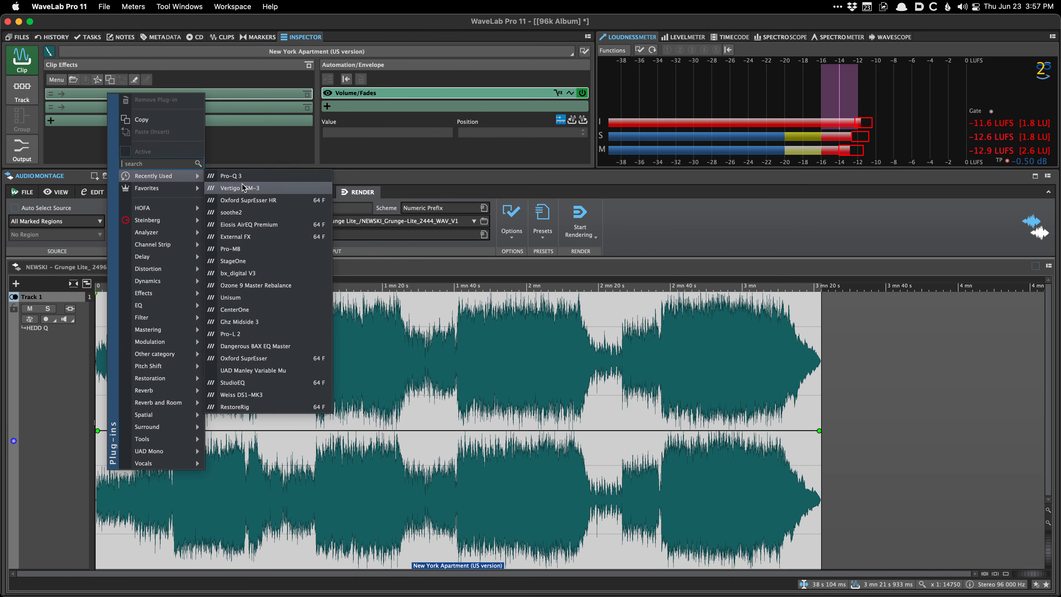
left_click(249, 188)
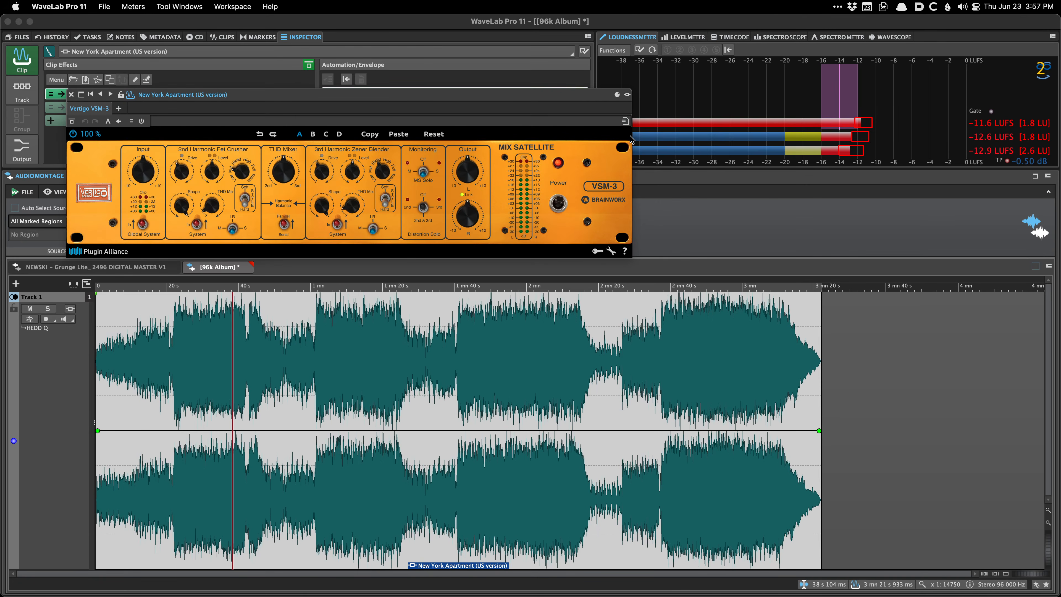
Review the Vertigo VSM-3's default preset options and close its plug-in window.
left_click(625, 121)
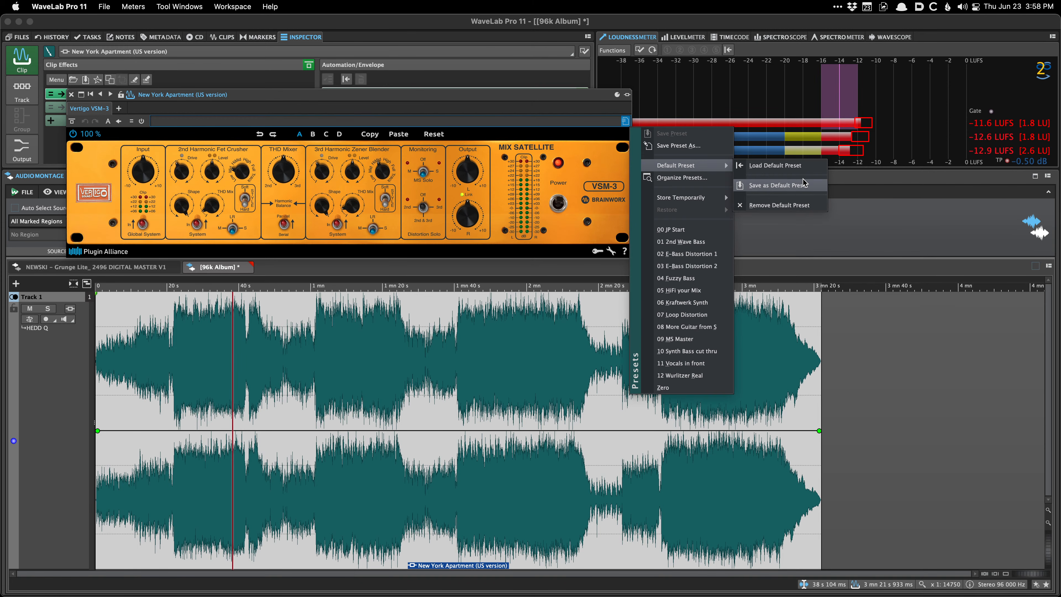
left_click(536, 110)
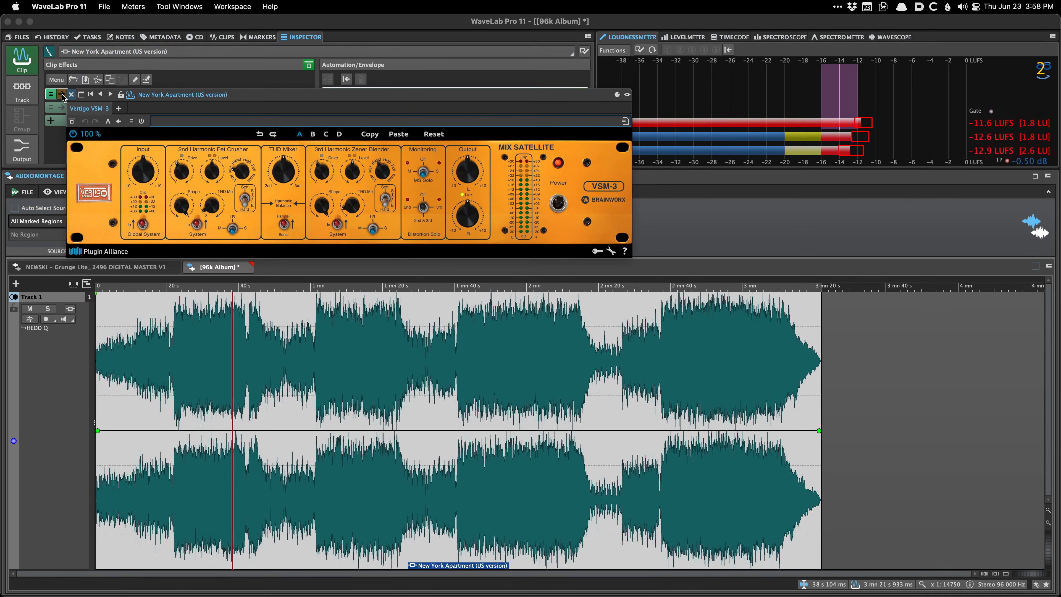
left_click(71, 95)
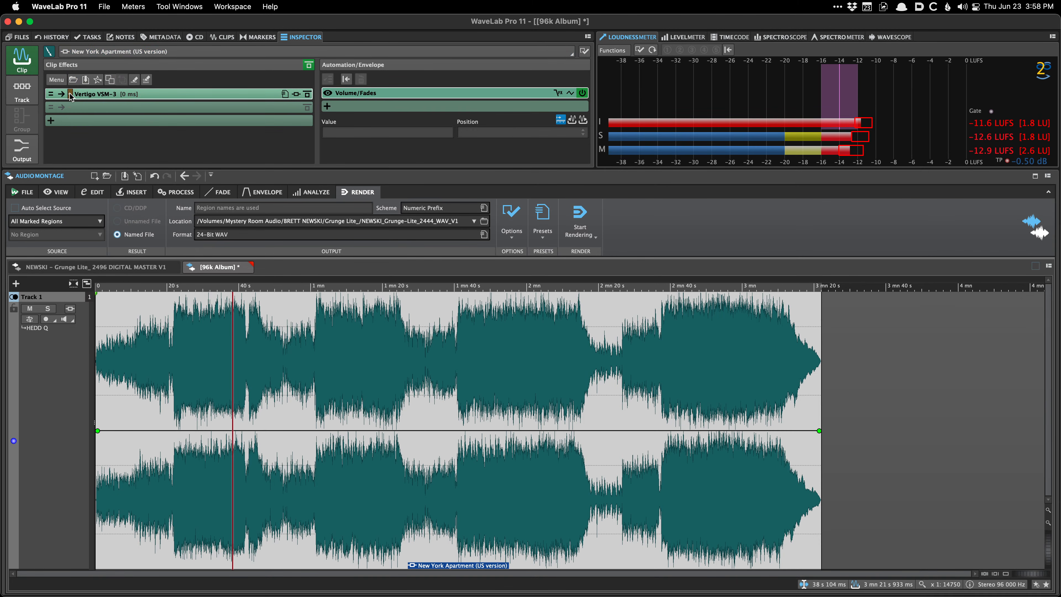
Examine the montage's list of render presets, including 00_Initial Montage Render, without applying any.
left_click(539, 213)
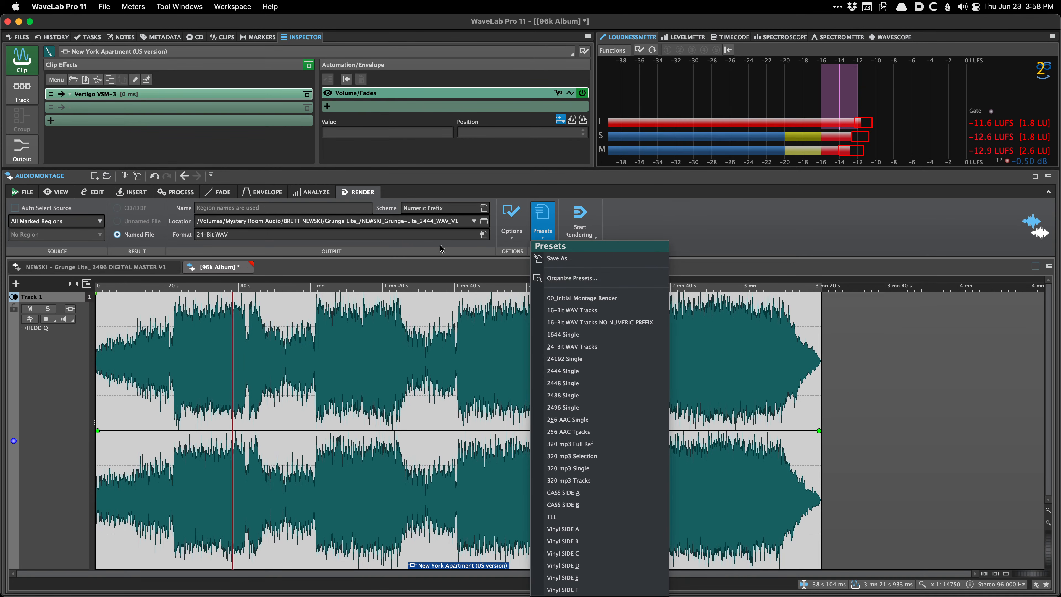
left_click(128, 271)
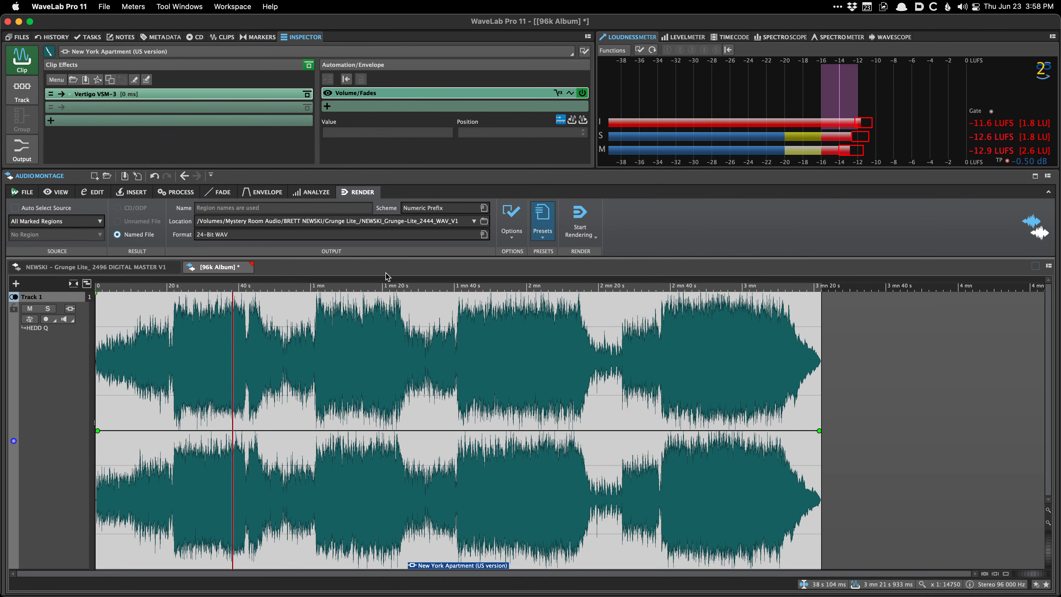
left_click(535, 232)
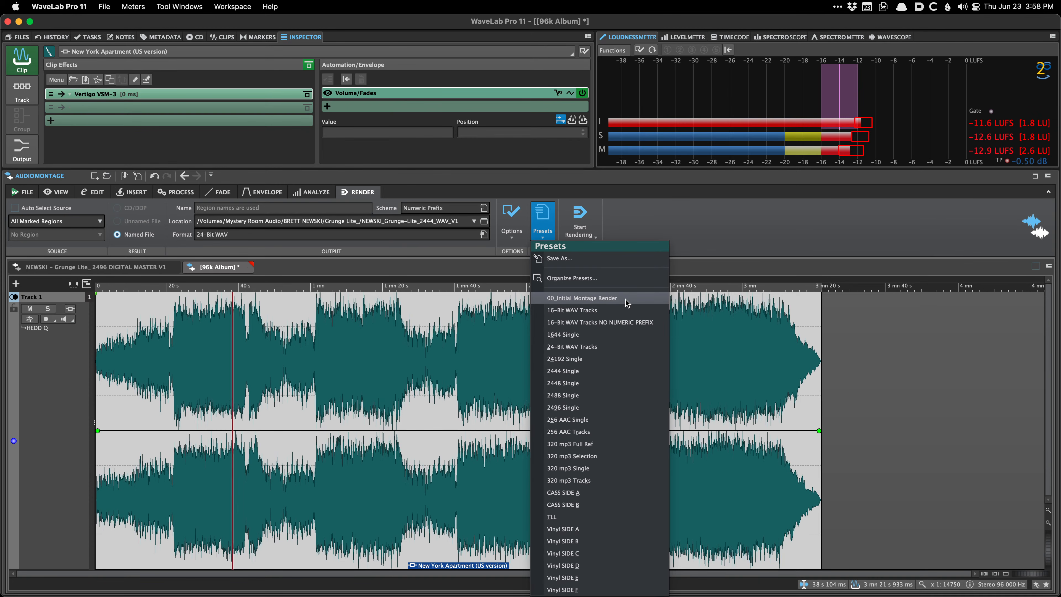
left_click(499, 267)
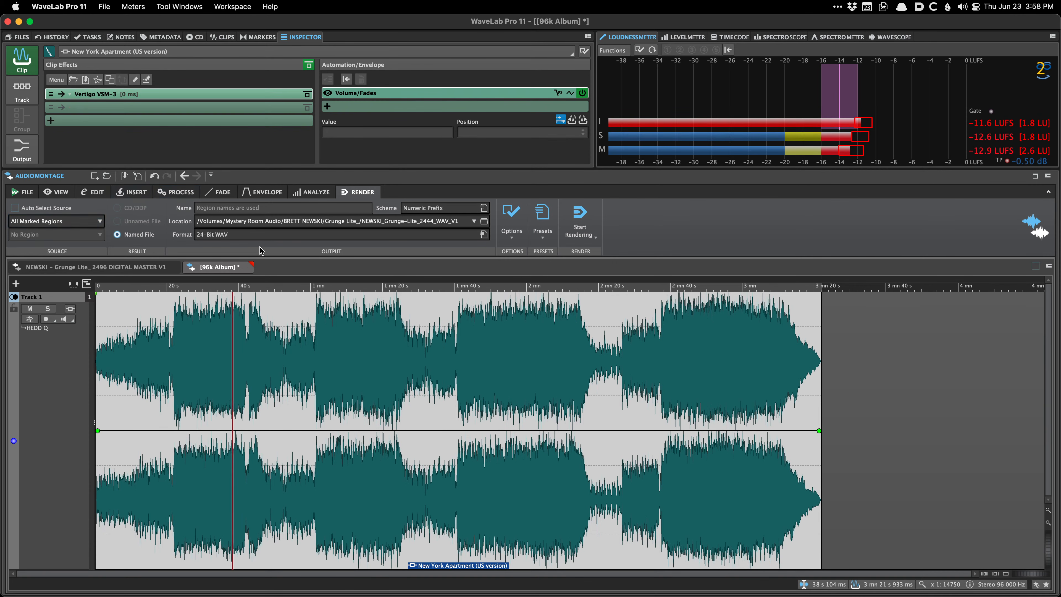
Review the 24-Bit WAV output format setting and the render preset options, including Organize Presets, without changing anything.
left_click(208, 234)
left_click(173, 238)
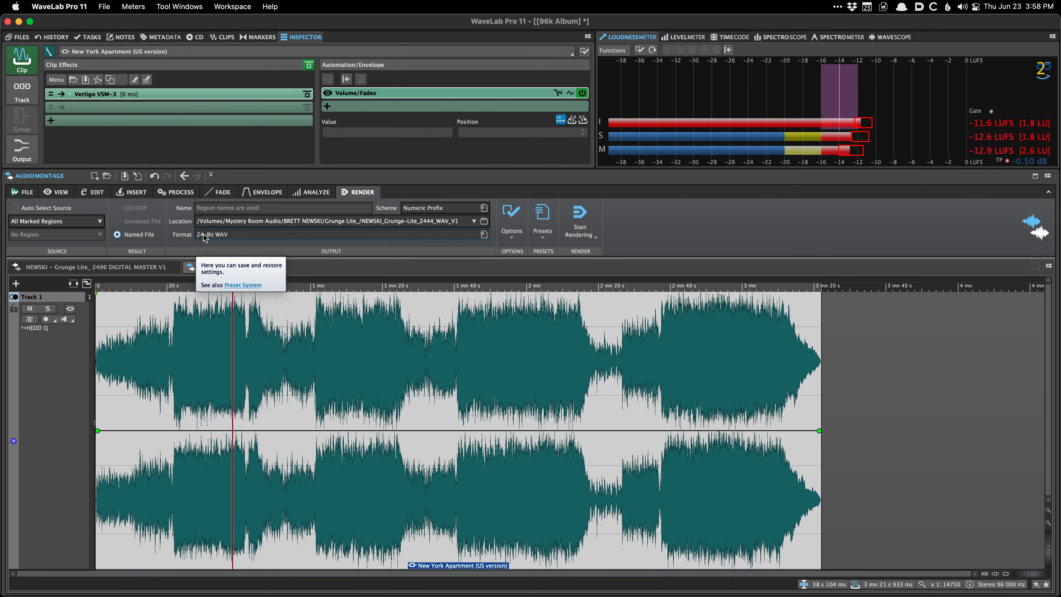
left_click(543, 217)
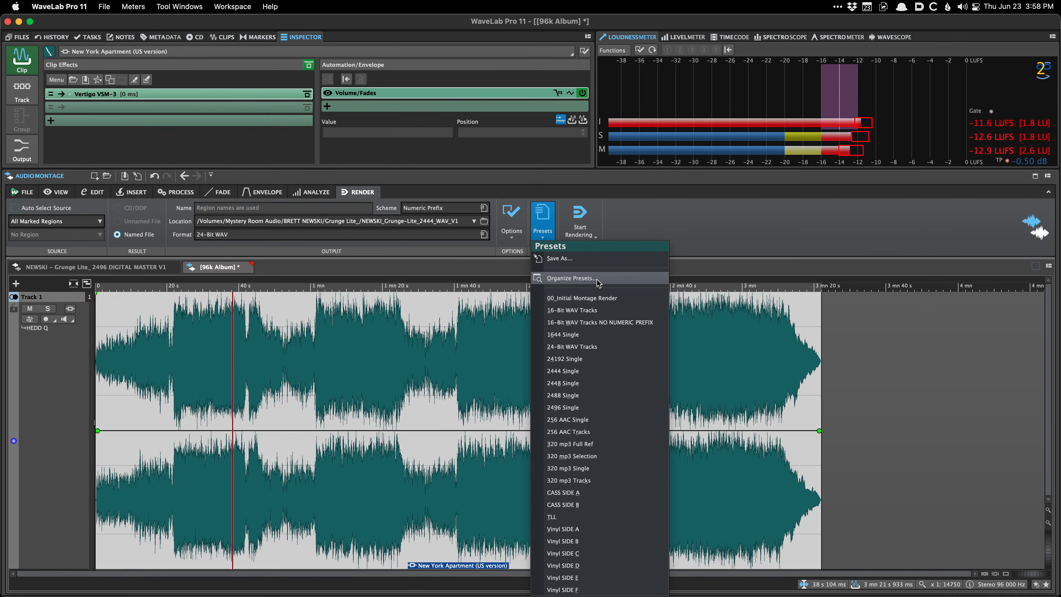
left_click(626, 248)
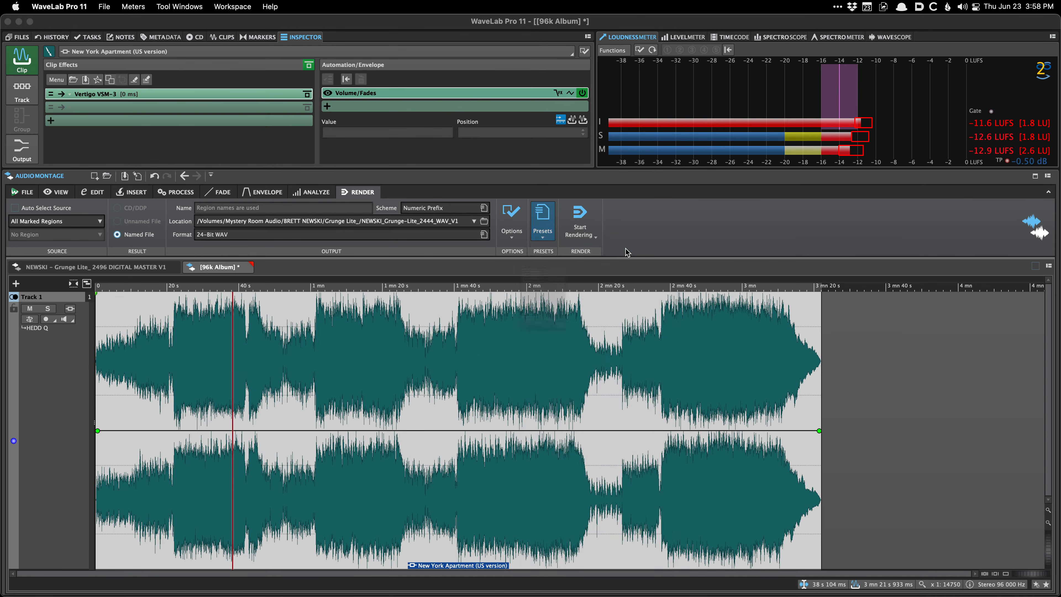
Open the CD Wizard, look over its presets such as JP Start and ISRC Only, and cancel it.
key("w")
left_click(438, 480)
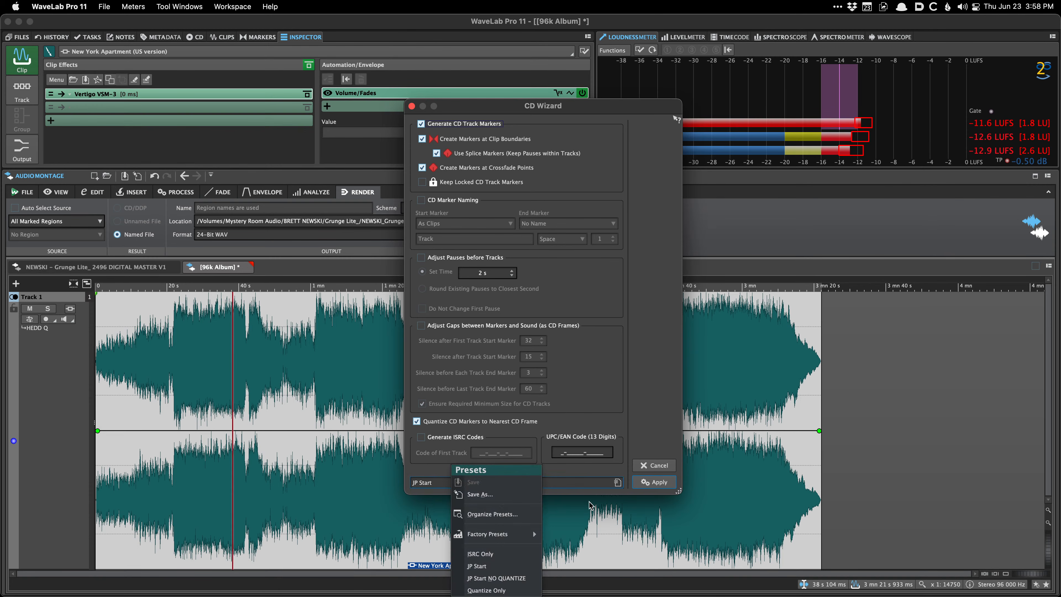
left_click(661, 470)
left_click(660, 469)
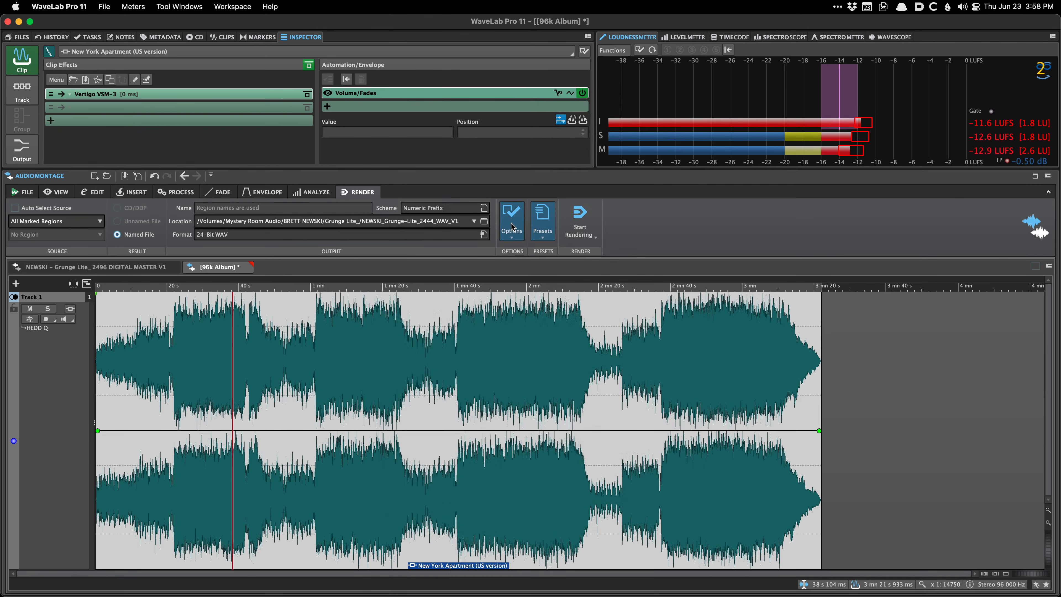
Open the montage render presets' folder in Path Finder to view the preset files, and return to WaveLab Pro 11.
left_click(536, 218)
left_click(563, 277)
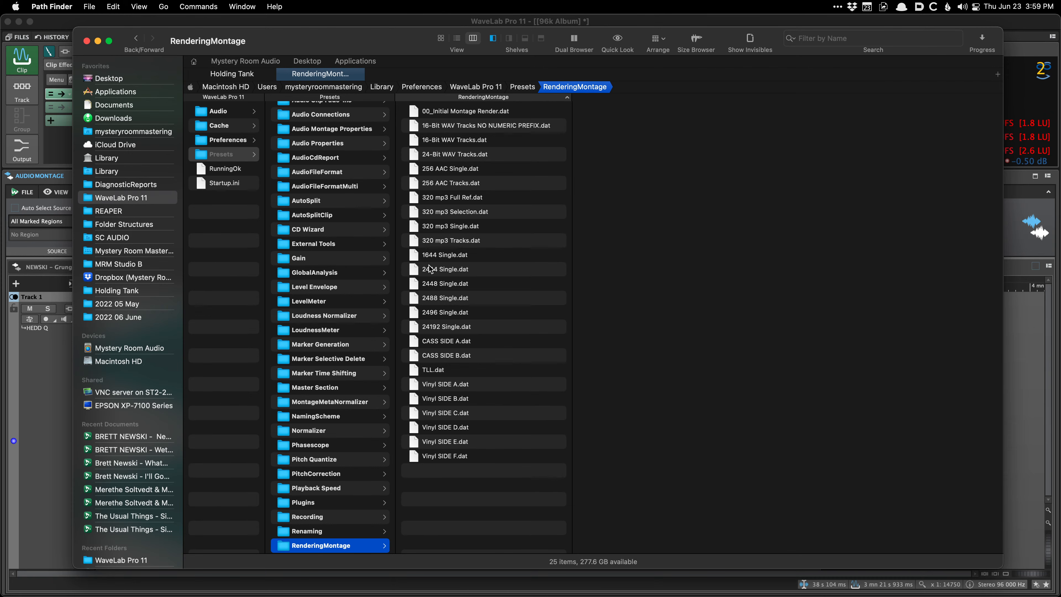
key("super+Tab")
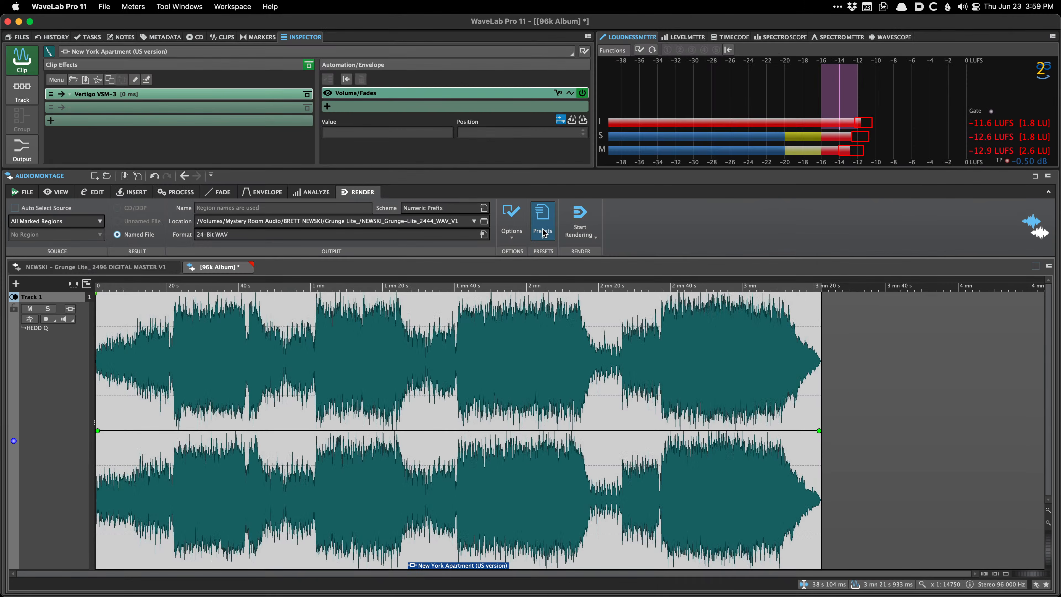
Examine the render presets and the rendering options, including Bypass Master Section, without changing any of them.
left_click(542, 219)
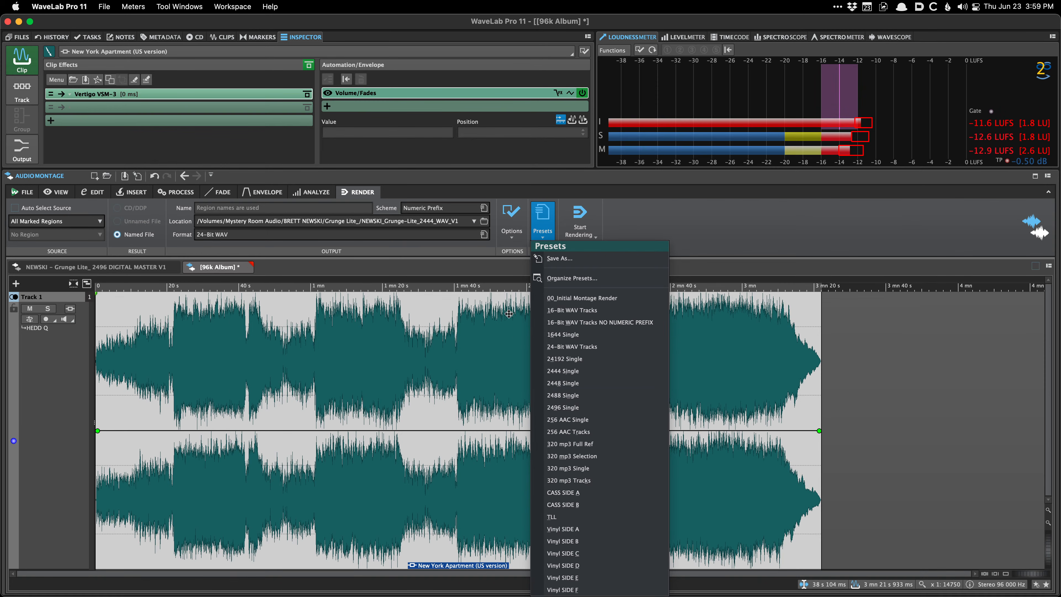
left_click(520, 312)
left_click(518, 235)
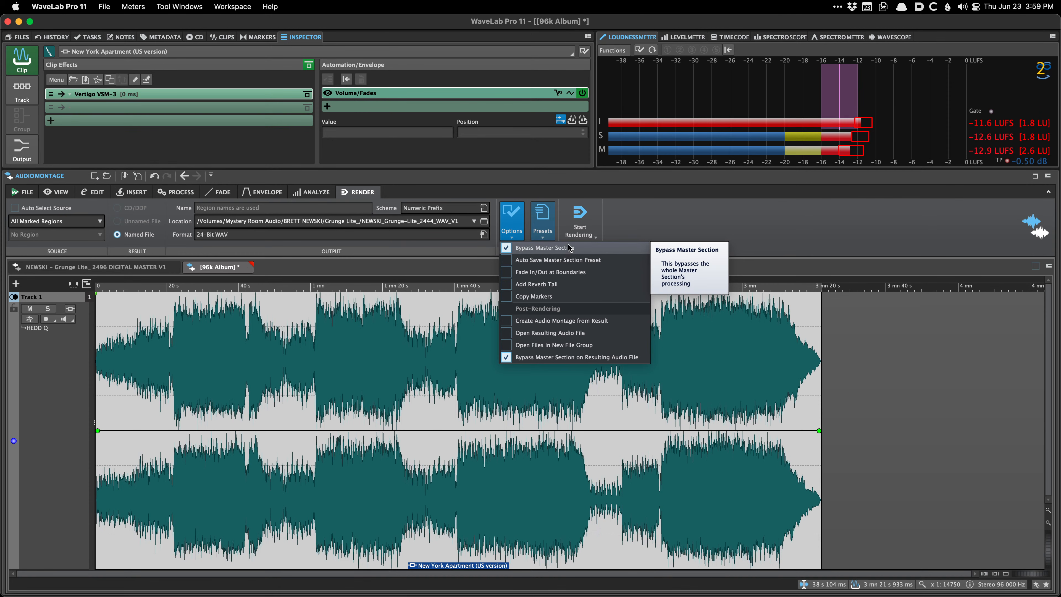
left_click(618, 215)
left_click(554, 219)
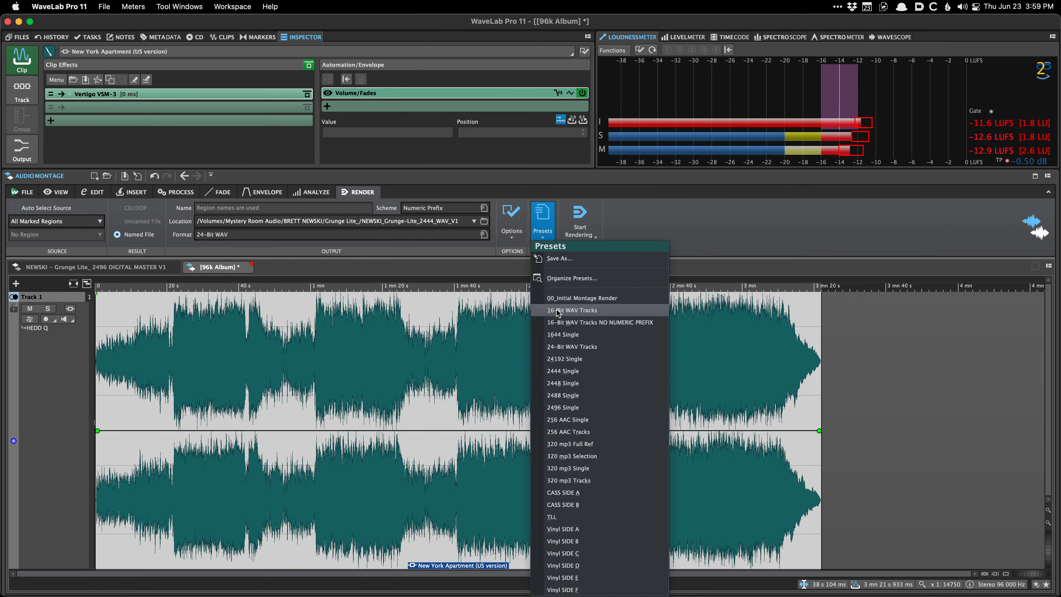
left_click(490, 371)
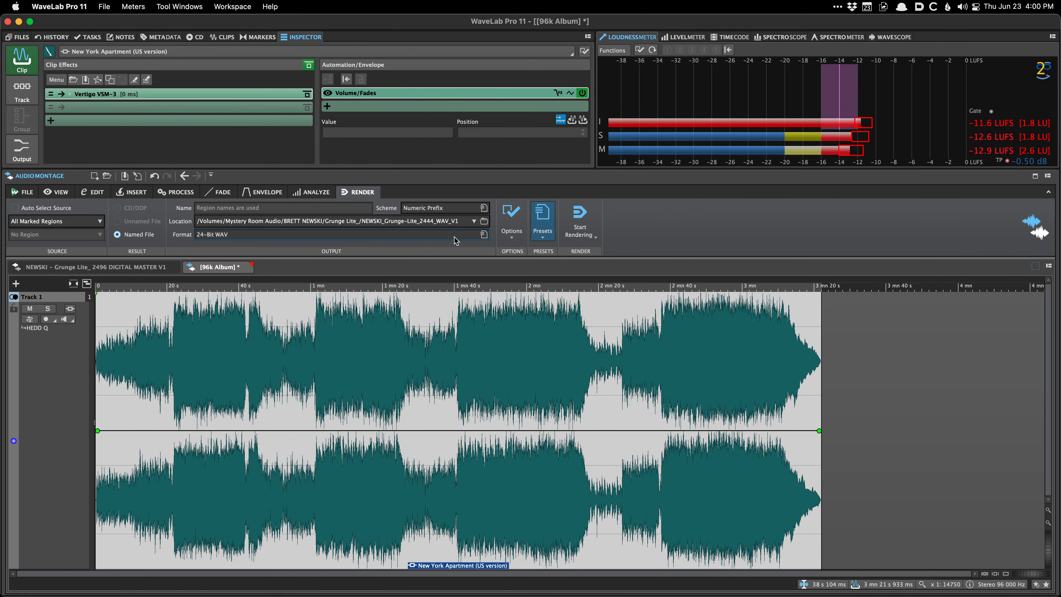
left_click(541, 220)
left_click(541, 220)
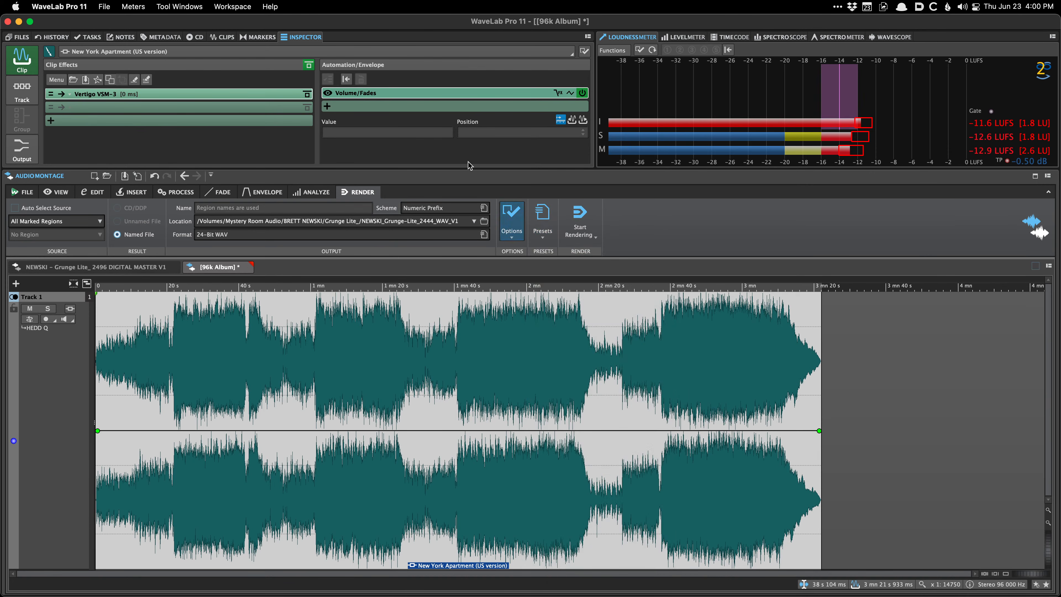
Review the montage metadata editor's preset files and ID3 v2 fields, and cancel the editor without changes.
left_click(162, 37)
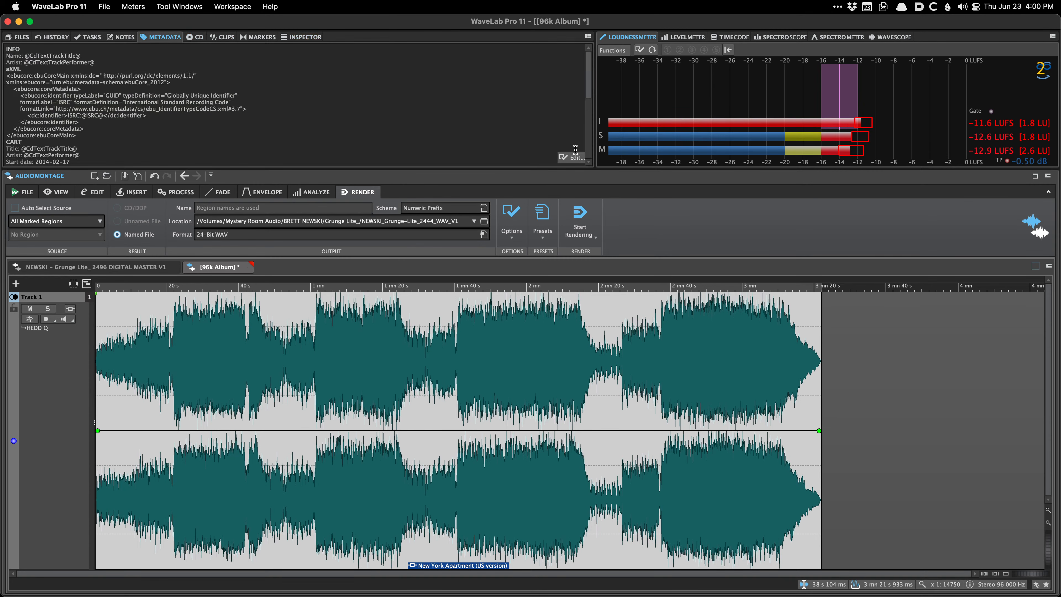
left_click(583, 158)
left_click(452, 484)
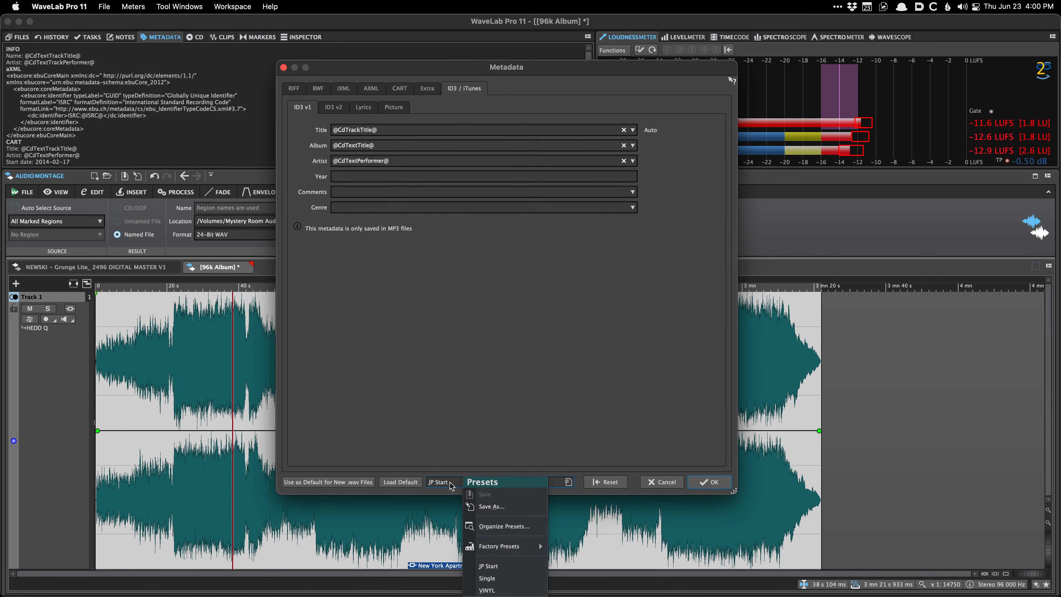
left_click(499, 529)
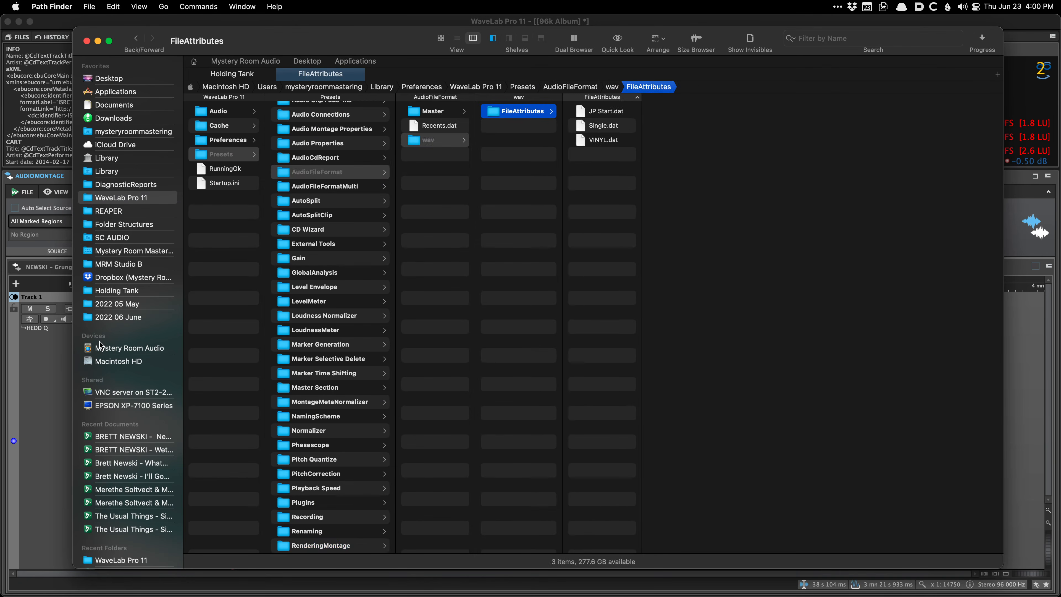
left_click(53, 354)
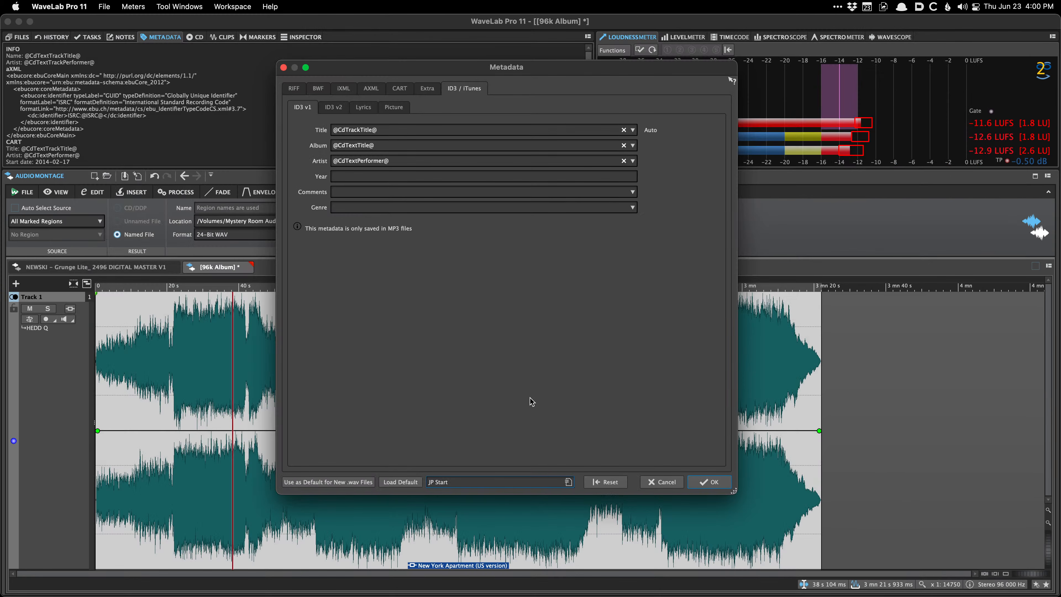
left_click(336, 107)
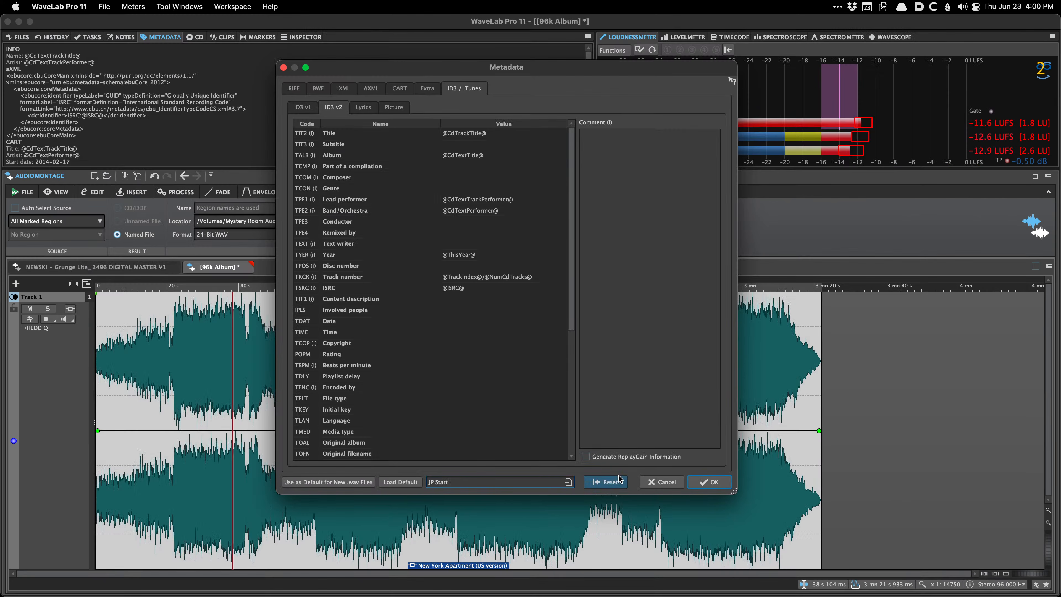
left_click(652, 483)
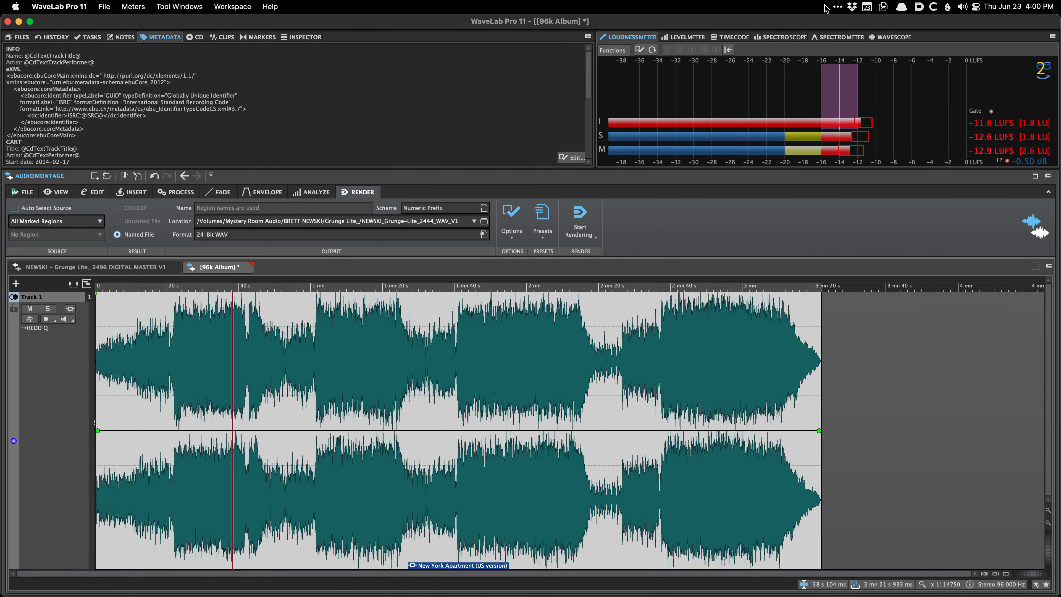
Show the Timecode meter and set its time reference to Clip Start.
left_click(705, 37)
left_click(710, 38)
right_click(709, 81)
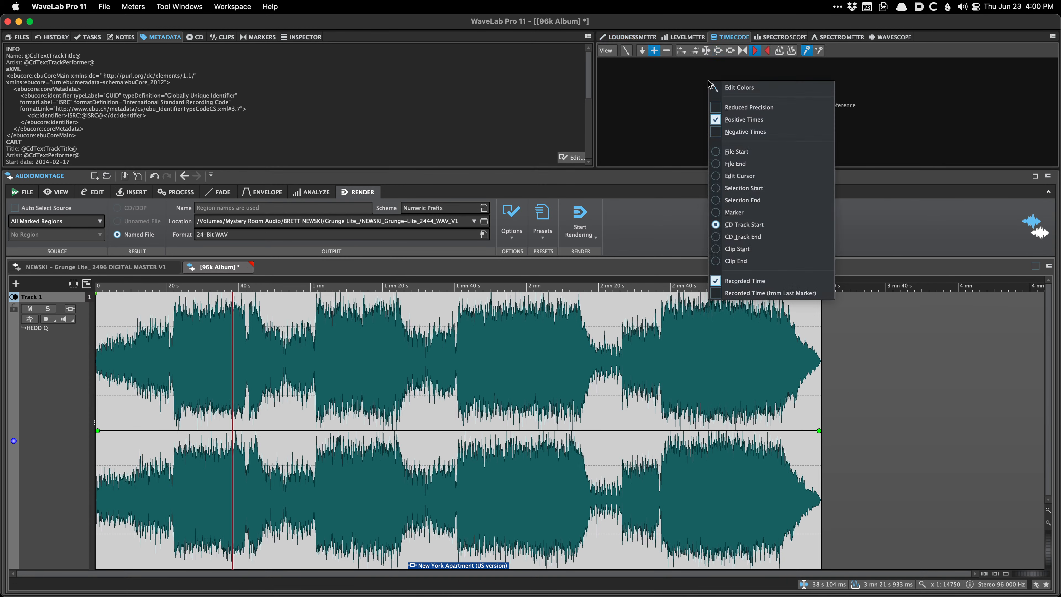
left_click(672, 119)
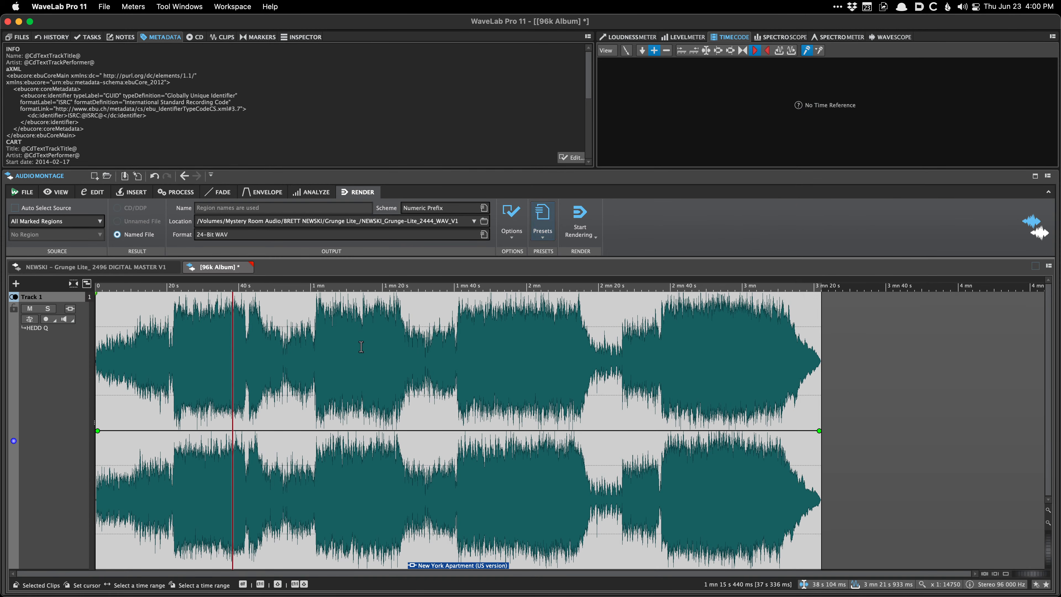
left_click(345, 322)
right_click(646, 165)
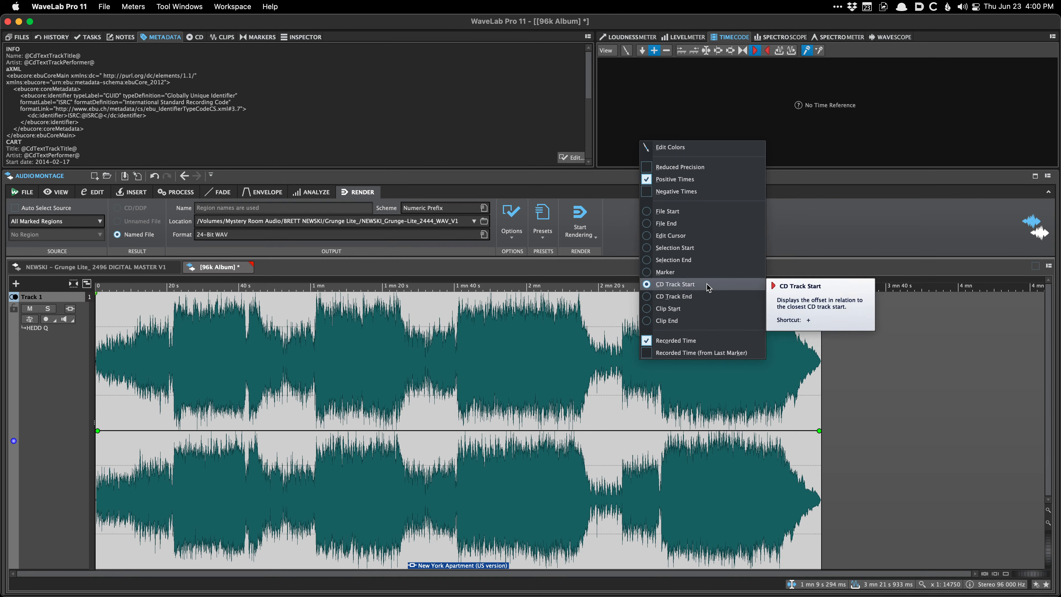
left_click(692, 314)
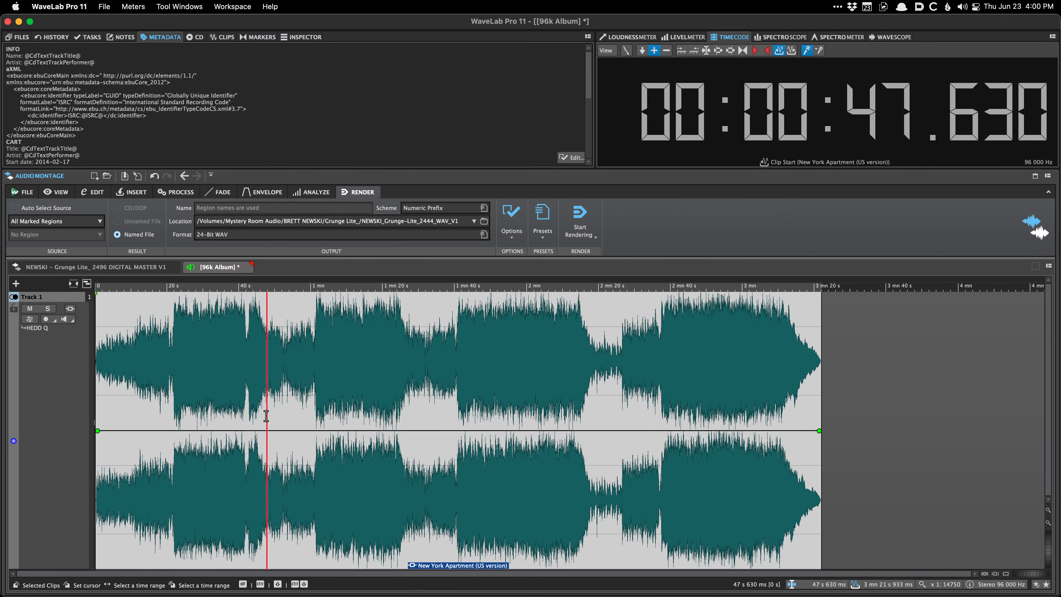
Review the Timecode display options during playback and stop the playback.
right_click(726, 126)
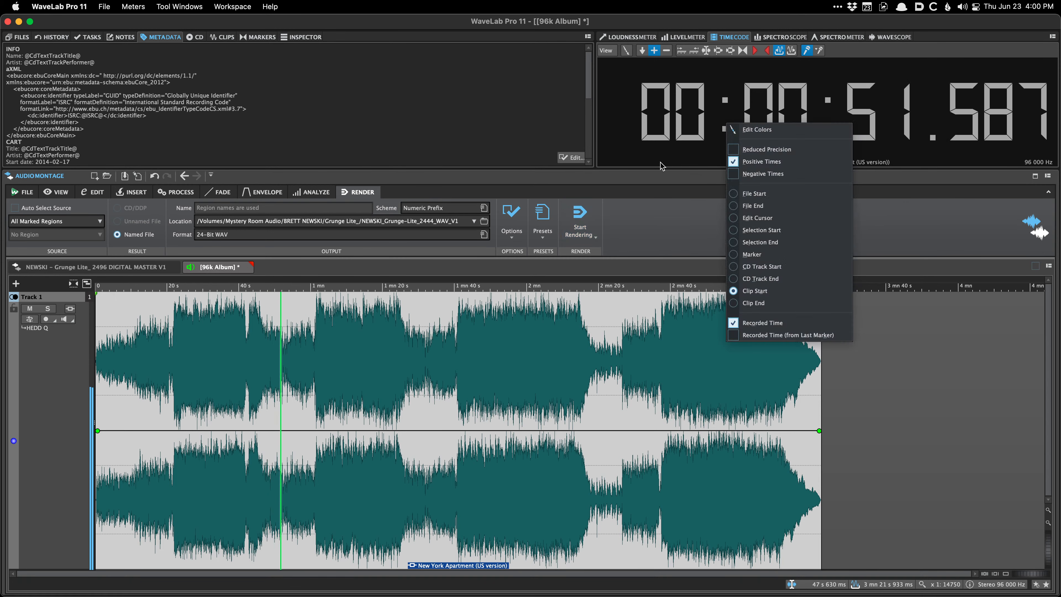
left_click(678, 152)
key("space")
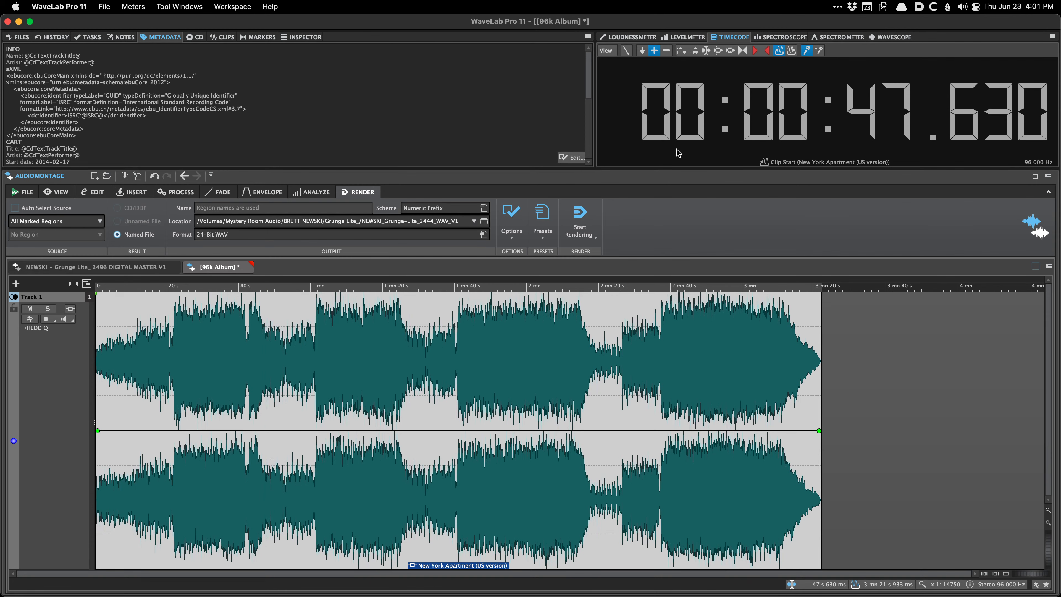
Place the edit cursor at about 52 s in the clip and repeatedly start and stop playback to watch the Timecode.
left_click(283, 397)
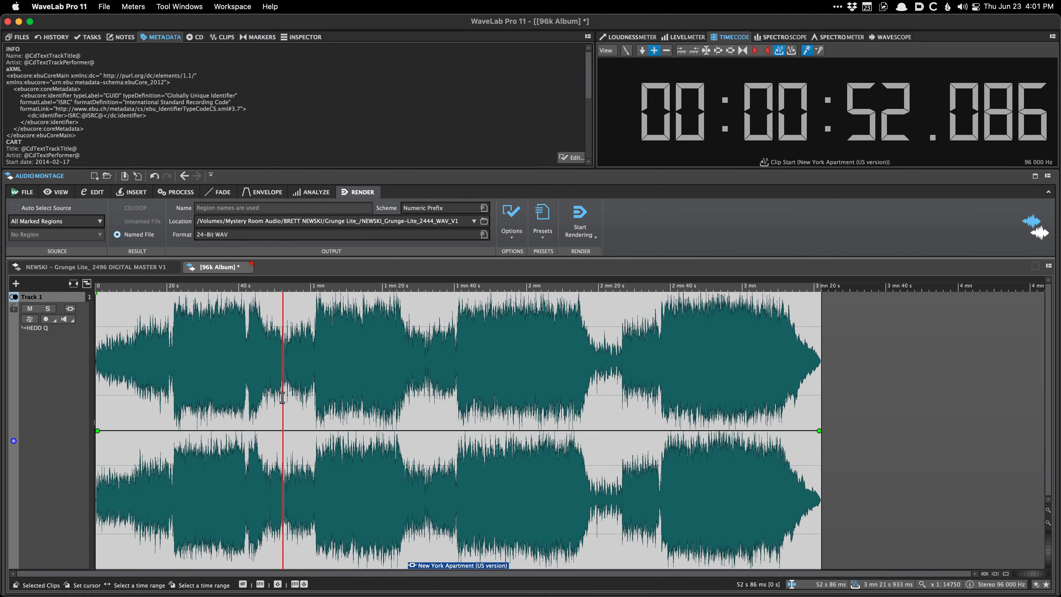
key("space")
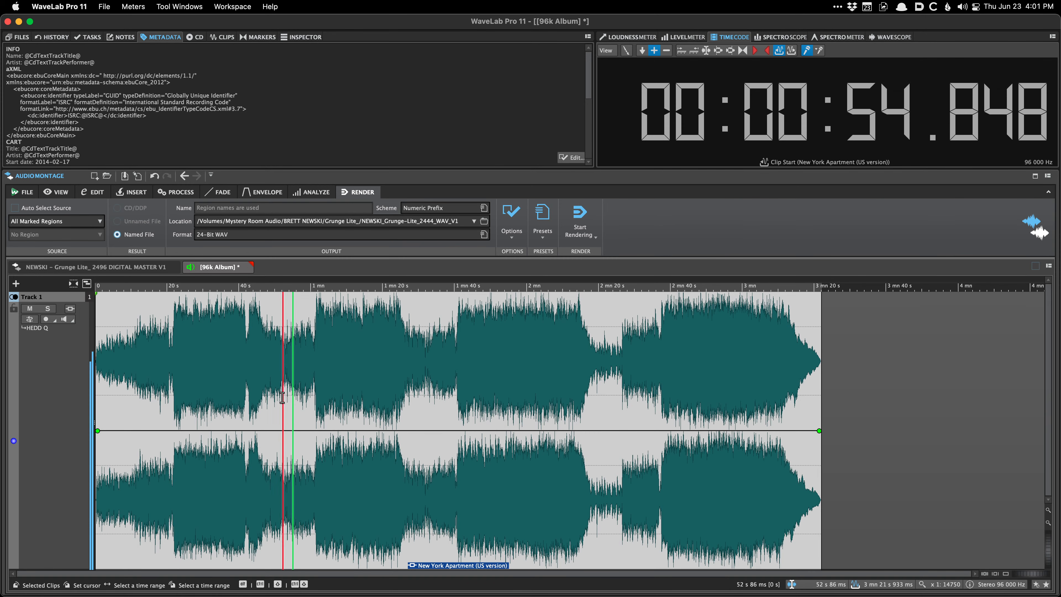
key("space")
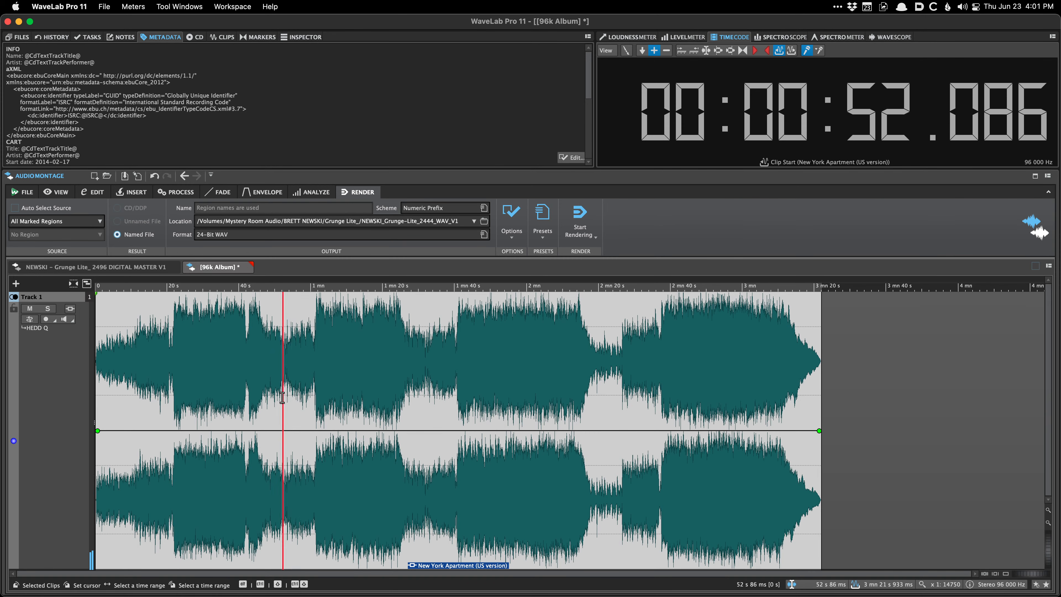
key("space")
key("space")
key("space")
key("space")
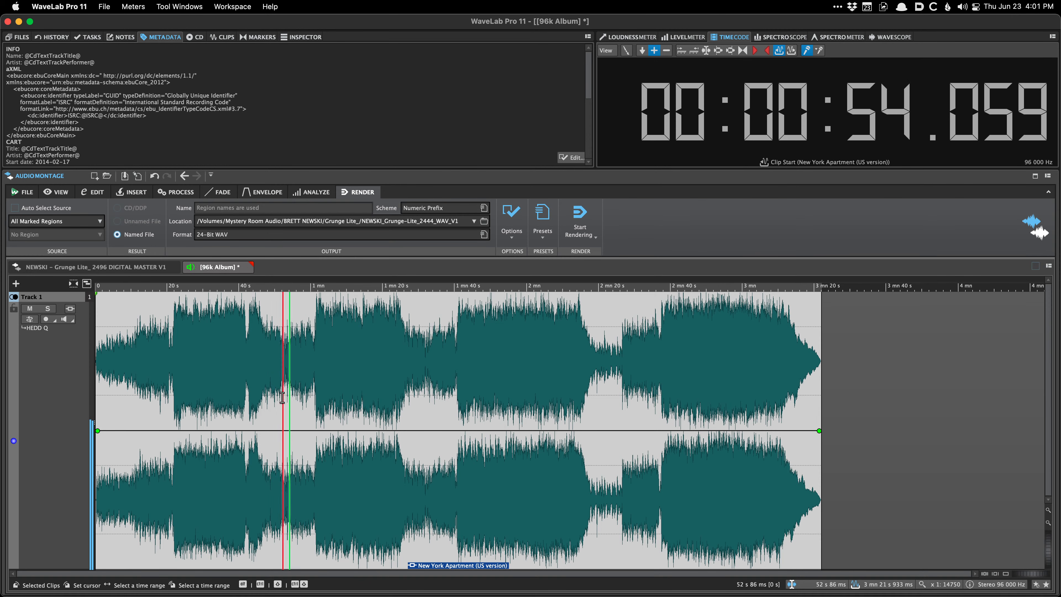
key("space")
key("space")
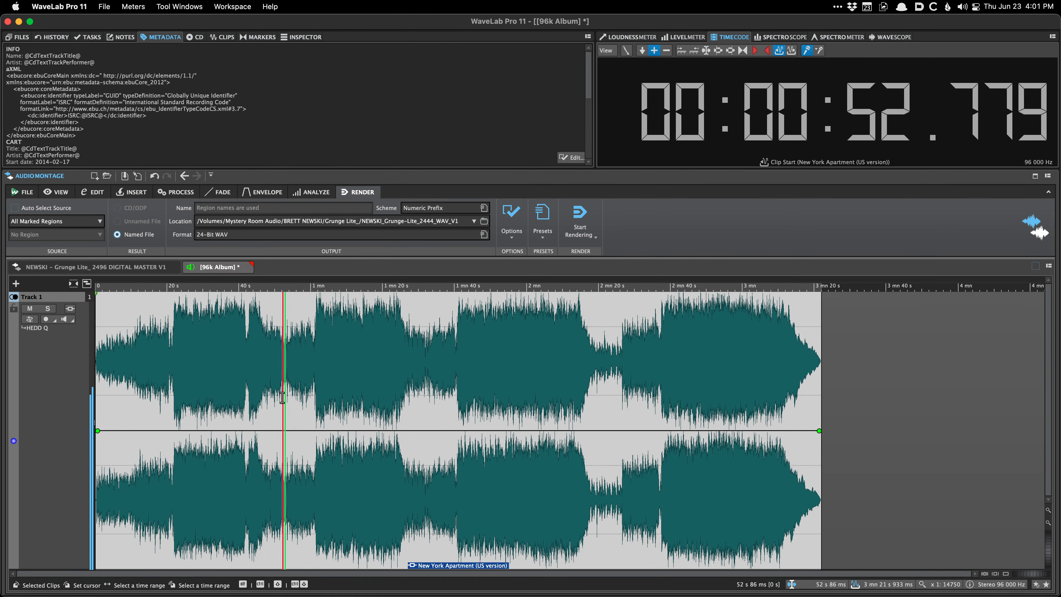
key("space")
key("space")
key("space")
key("space")
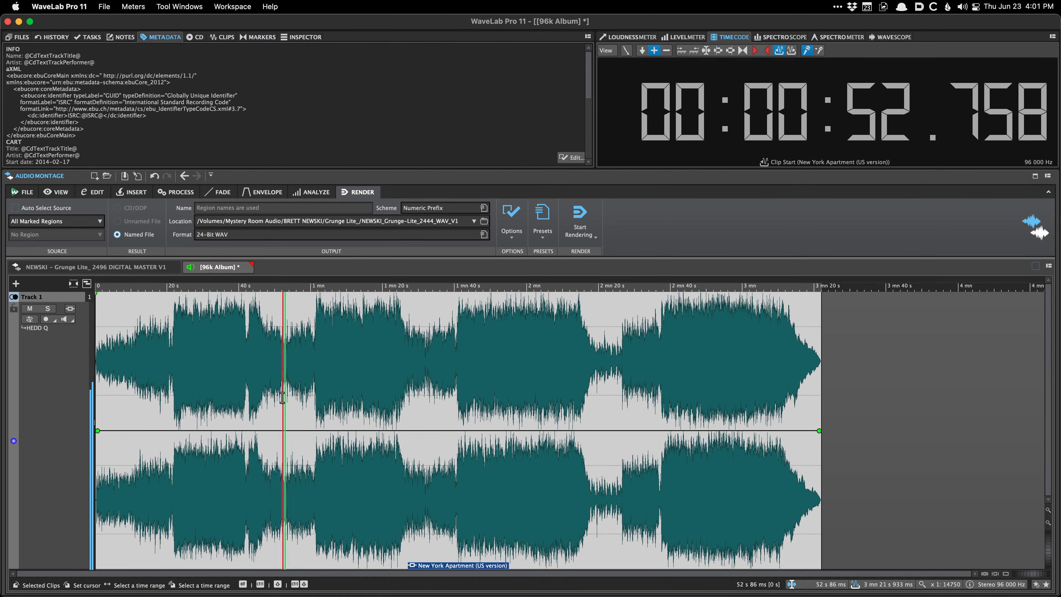
key("space")
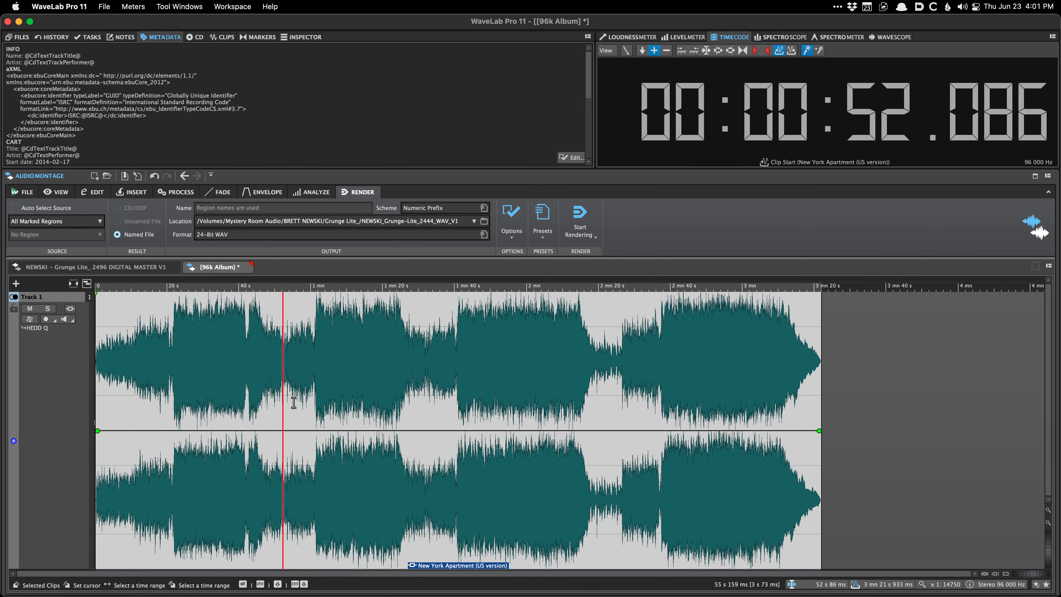
Apply the Default workspace layout and show the Master Section.
left_click(219, 9)
mouse_move(292, 33)
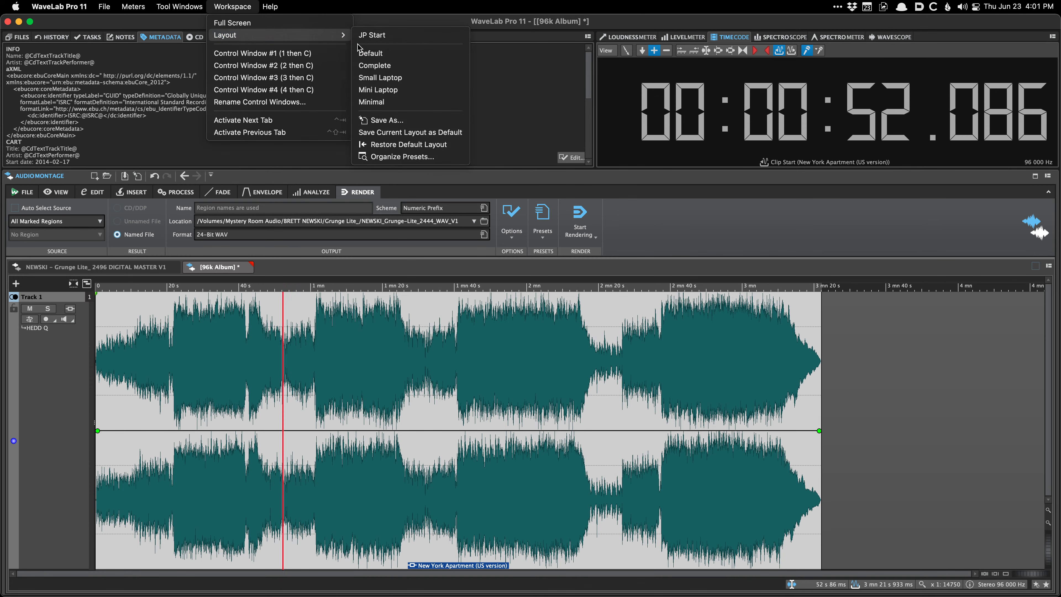
left_click(367, 52)
left_click(232, 7)
mouse_move(242, 34)
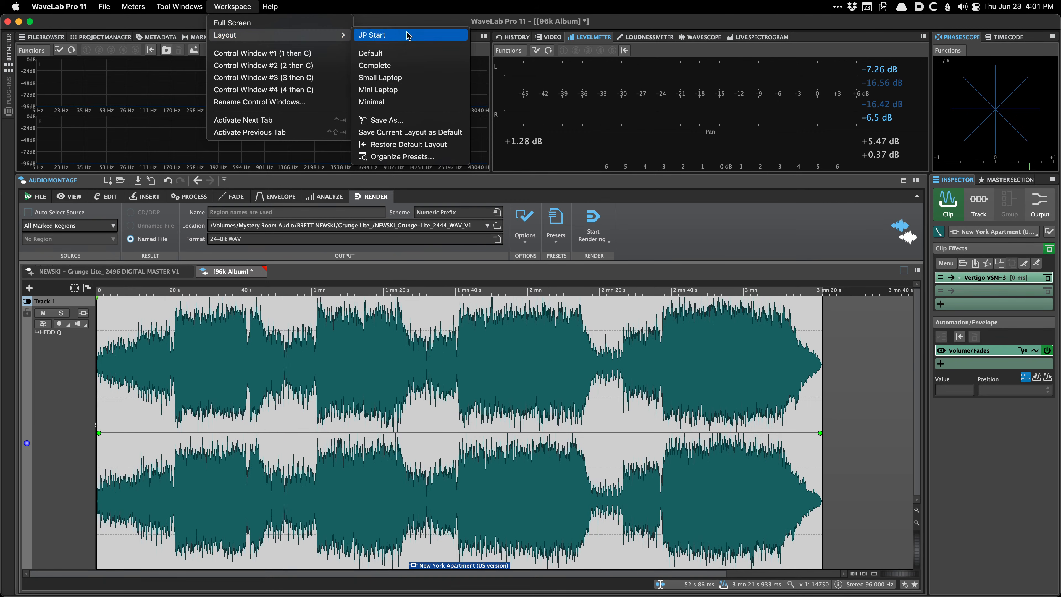
left_click(404, 53)
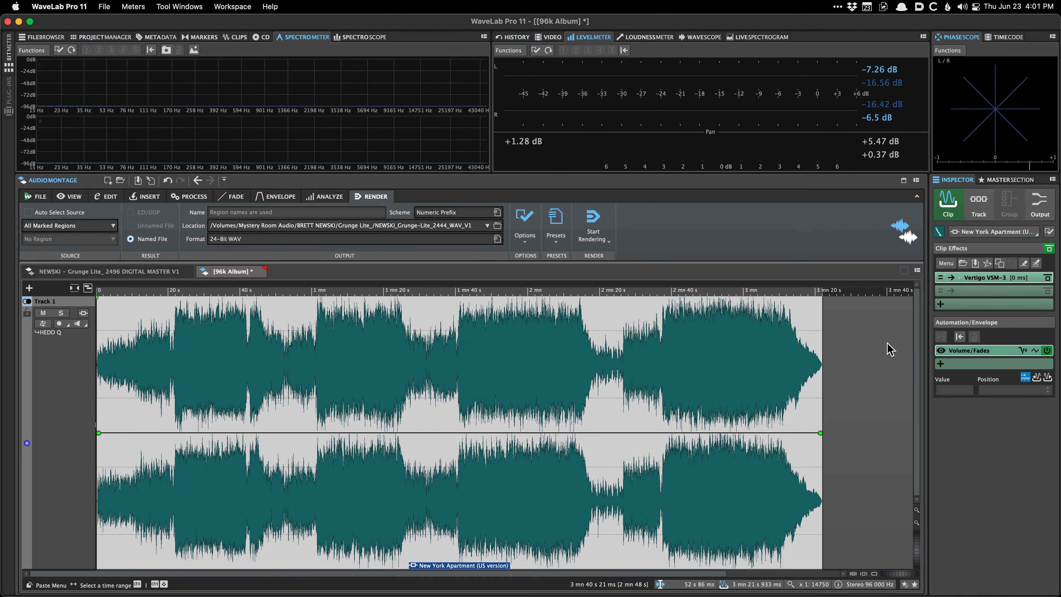
left_click(673, 359)
left_click(1004, 180)
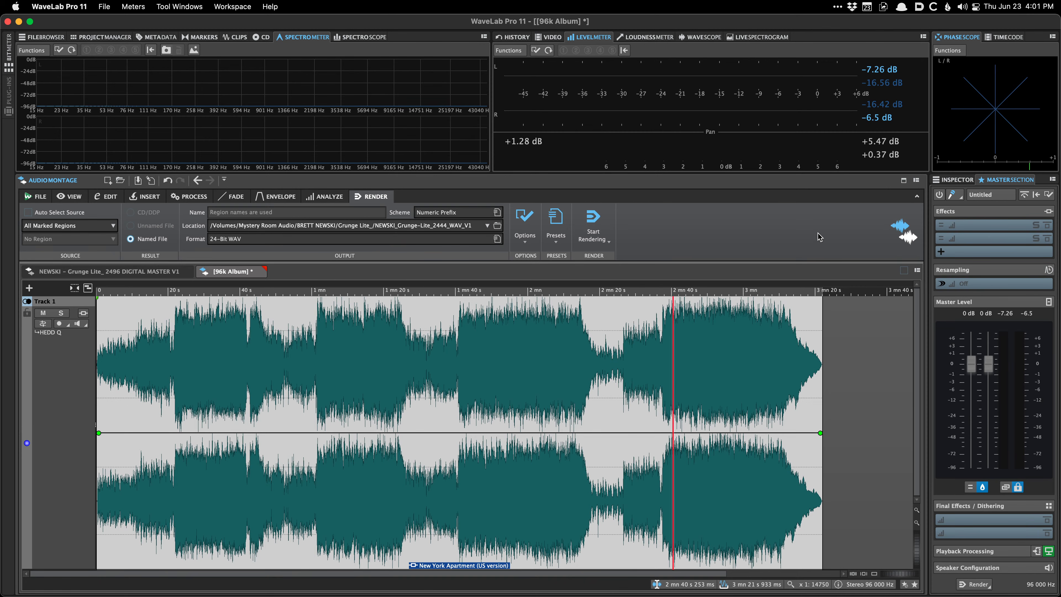
Show the transport bar along the bottom of the Audio Montage window.
left_click(915, 180)
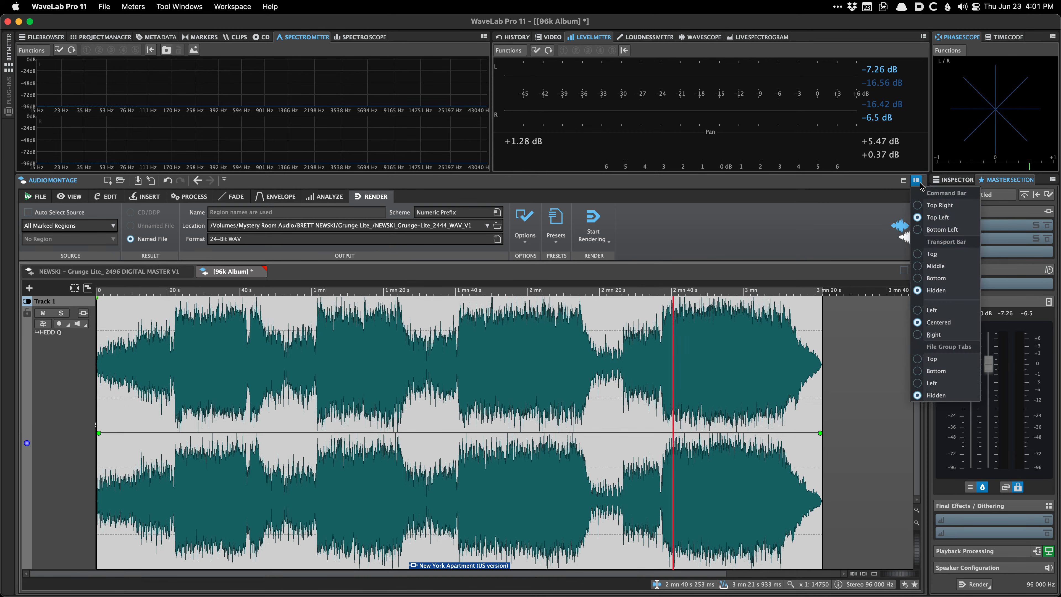
left_click(917, 180)
left_click(917, 181)
left_click(917, 181)
left_click(917, 180)
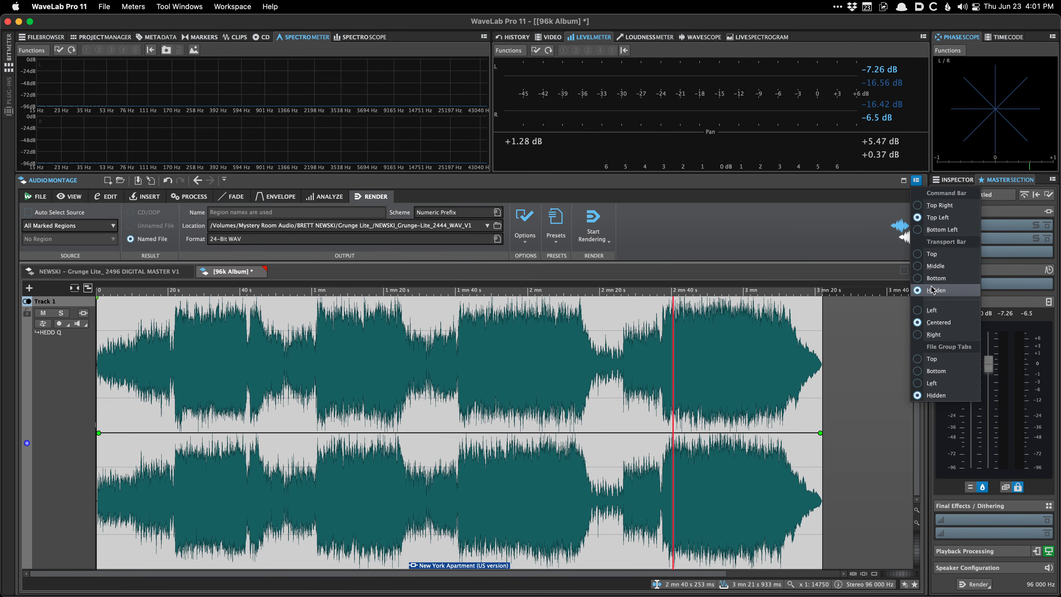
left_click(941, 279)
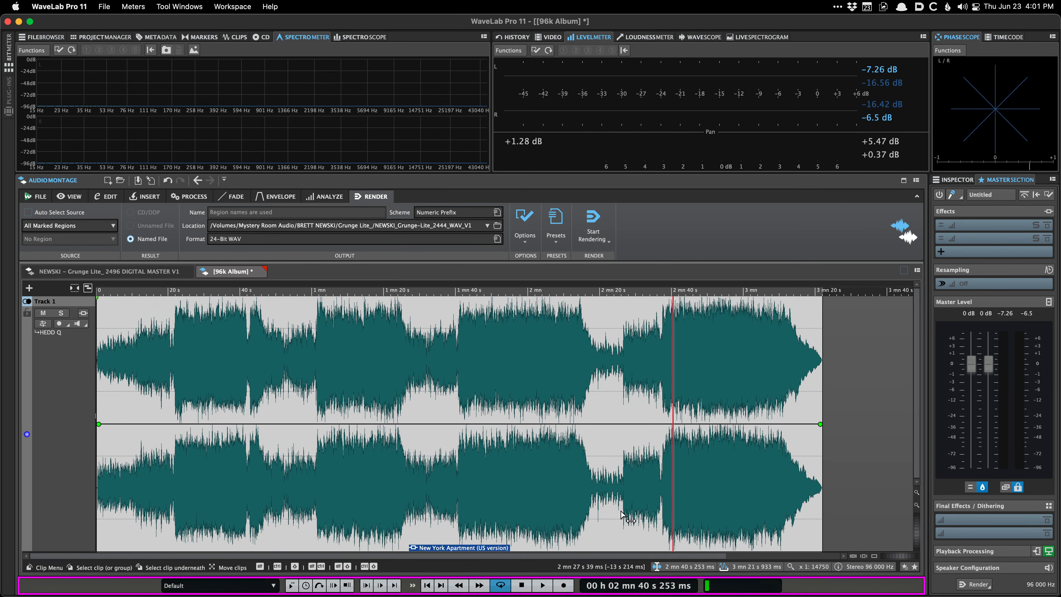
Place the edit cursor at about 1 min 23 s in the clip and turn off loop playback.
left_click(397, 358)
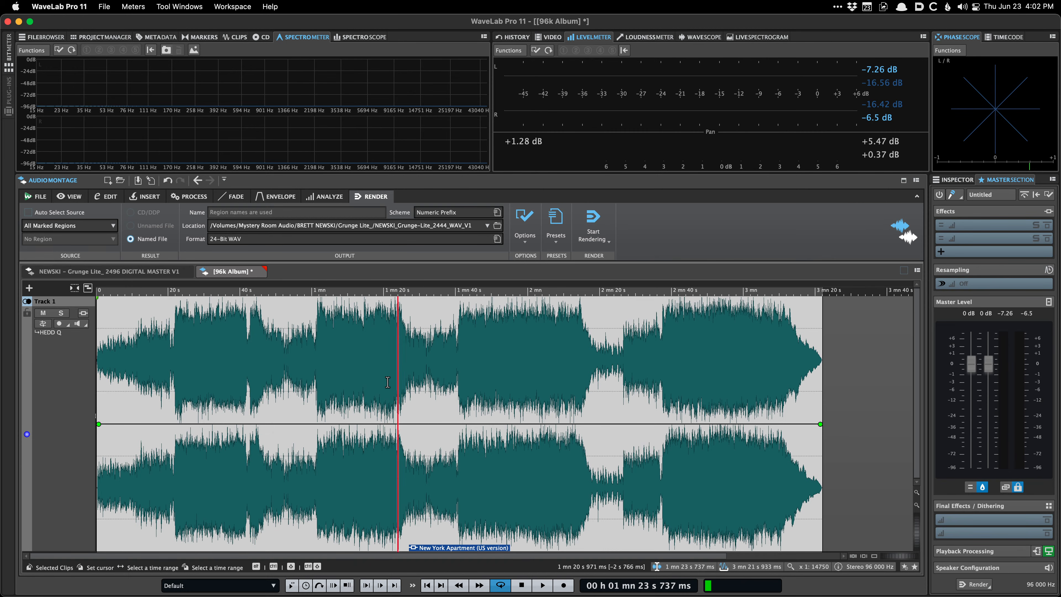
left_click(495, 586)
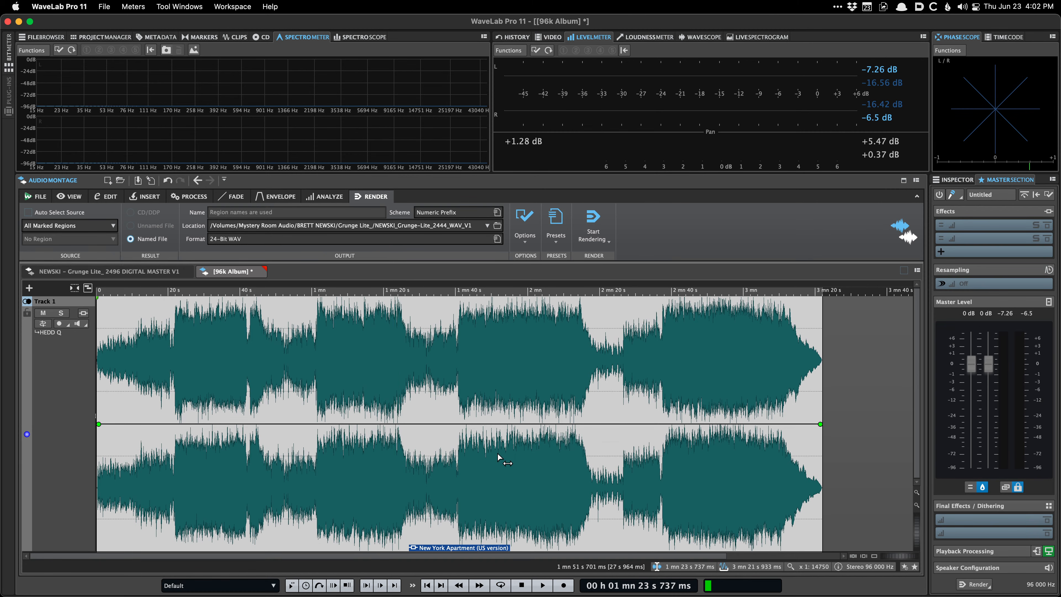
Hide the transport bar and restore it to the bottom of the Audio Montage window.
left_click(916, 179)
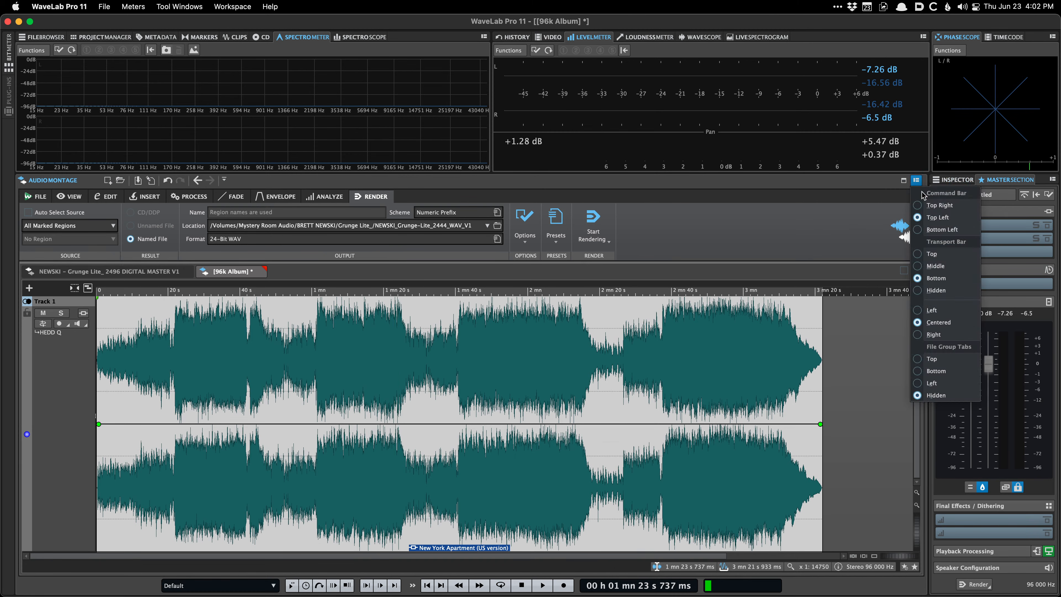
left_click(954, 290)
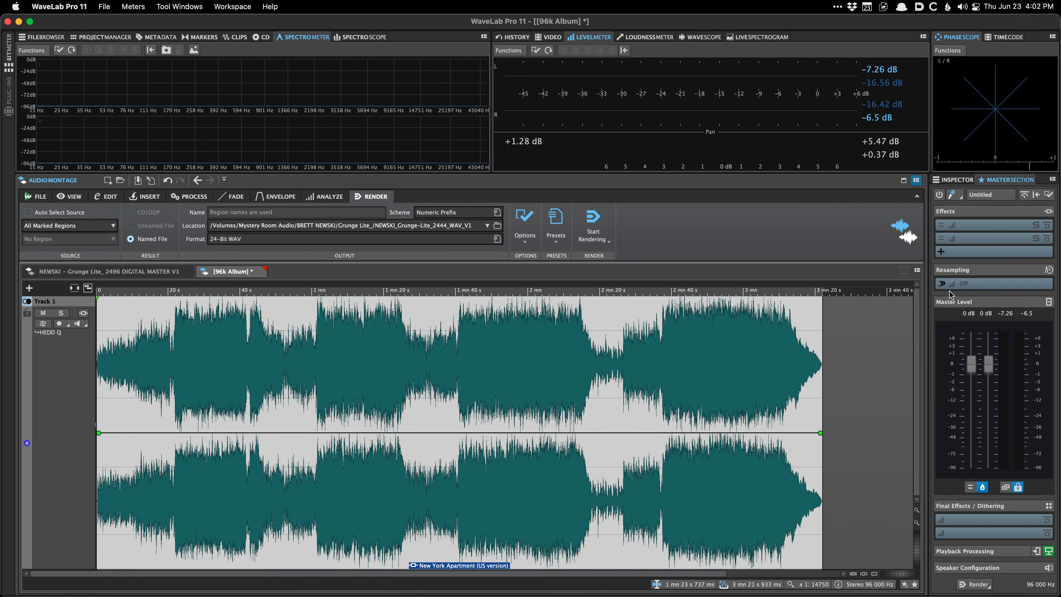
left_click(916, 271)
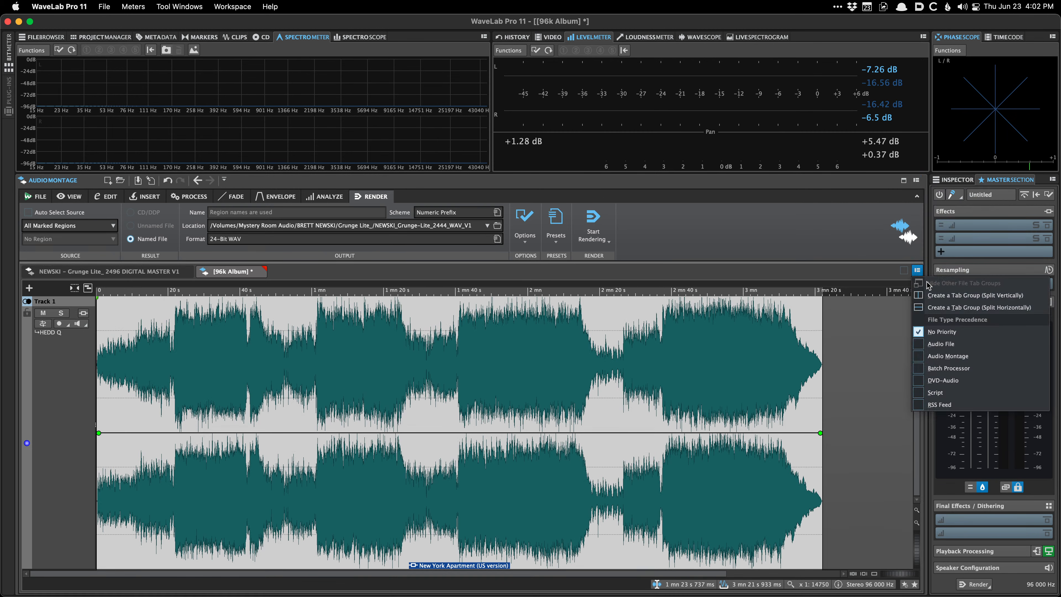
left_click(850, 200)
left_click(916, 179)
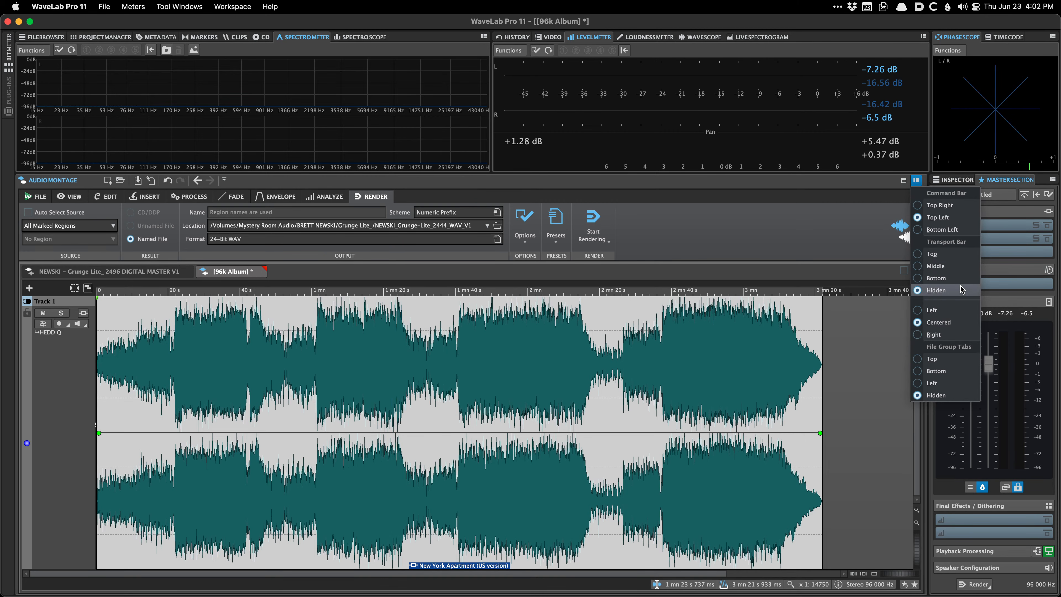
left_click(953, 278)
Review the Stop command's Move Cursor Back to Start Position options and test them with a short playback.
right_click(520, 585)
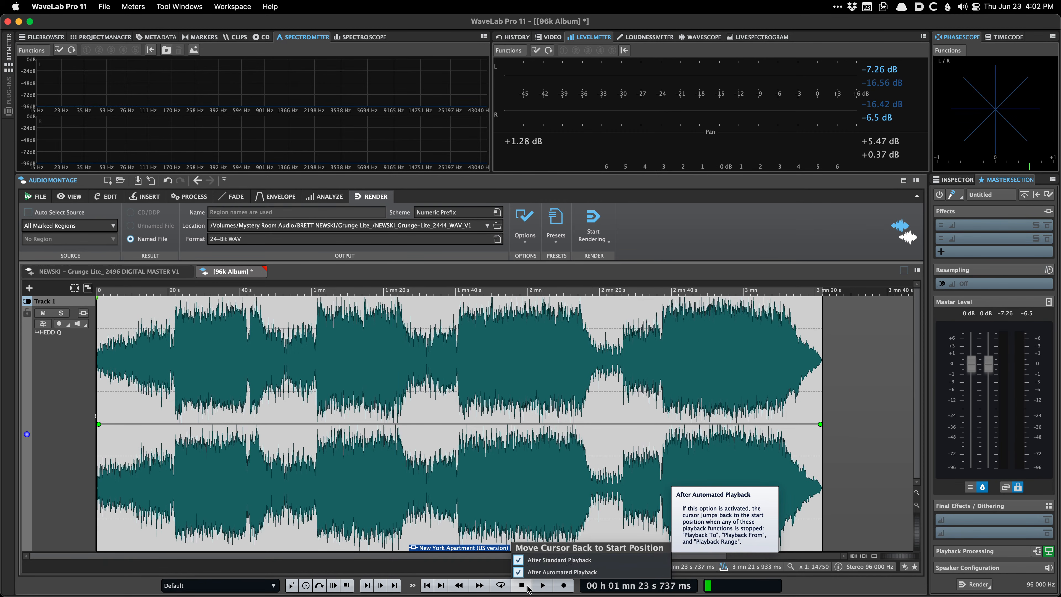
left_click(414, 439)
key("space")
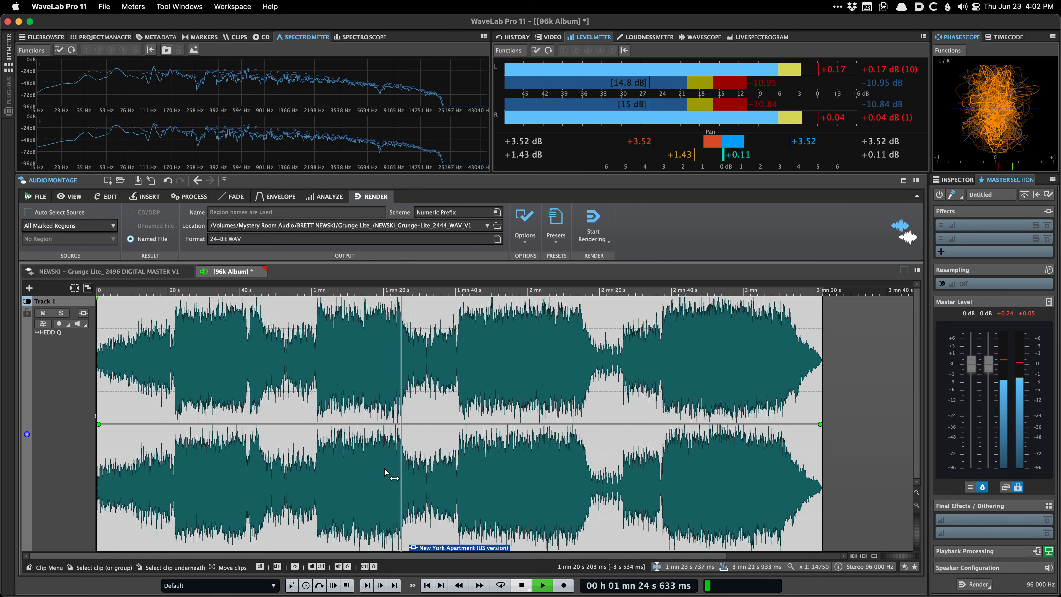
key("space")
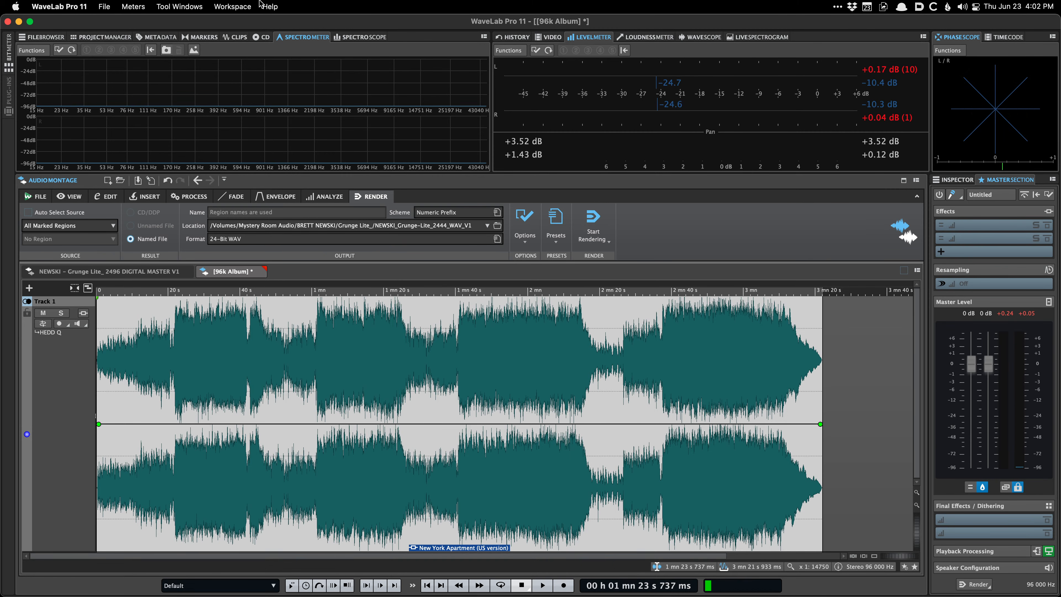
Apply the JP Start workspace layout and show the Inspector for the New York Apartment clip.
left_click(233, 7)
mouse_move(318, 35)
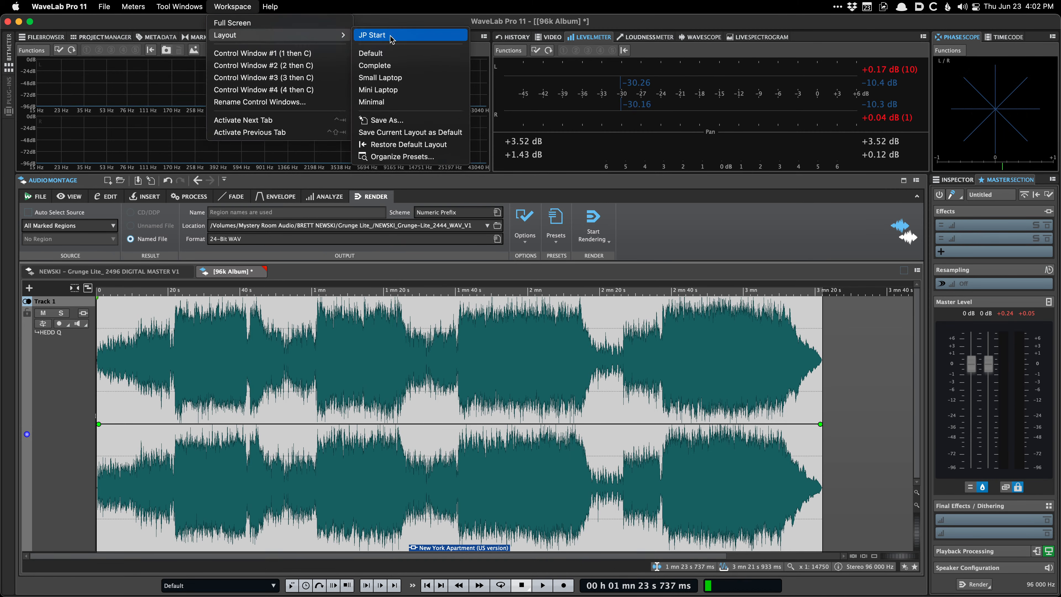
left_click(392, 36)
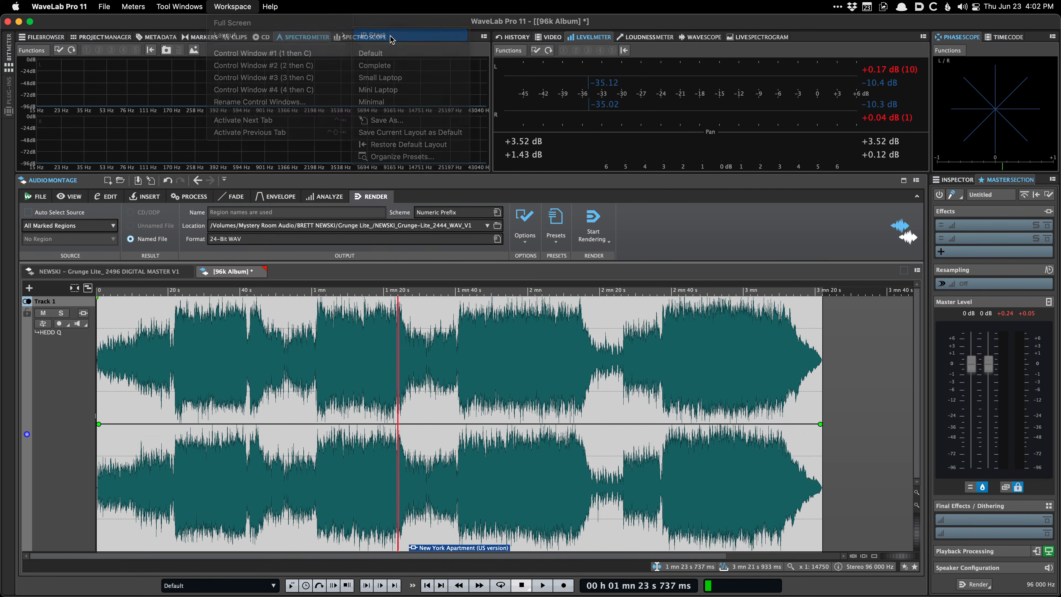
left_click(261, 37)
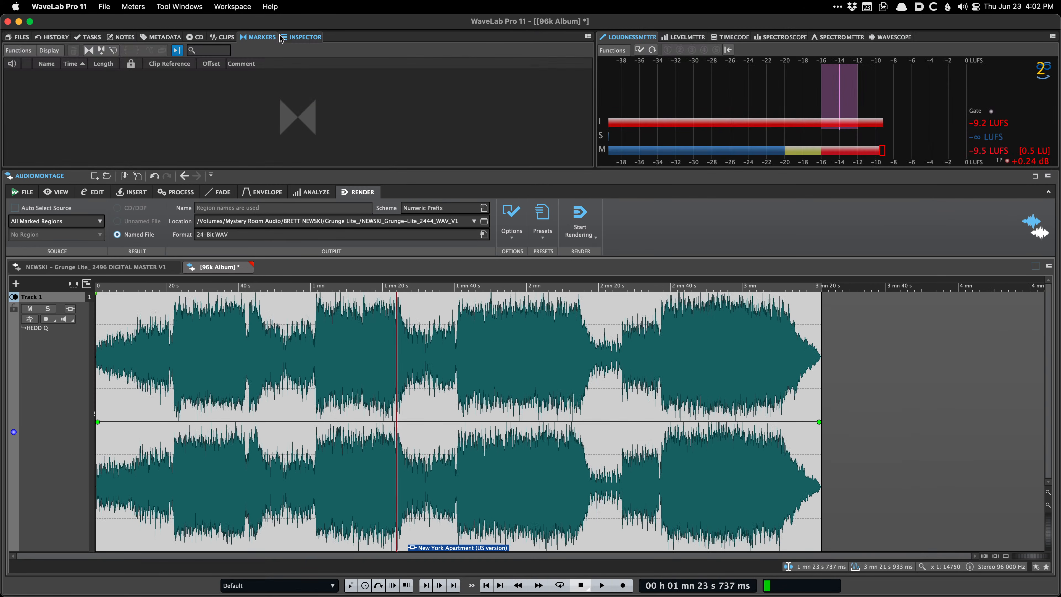
left_click(300, 37)
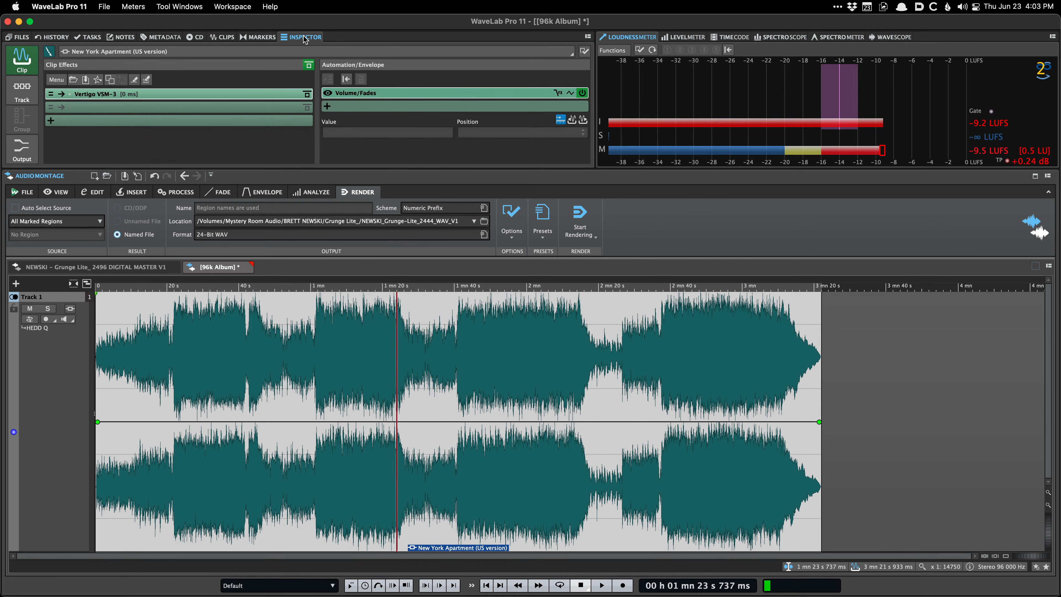
Look through the available workspace layouts and briefly show and hide the floating Master Section.
left_click(244, 5)
mouse_move(268, 35)
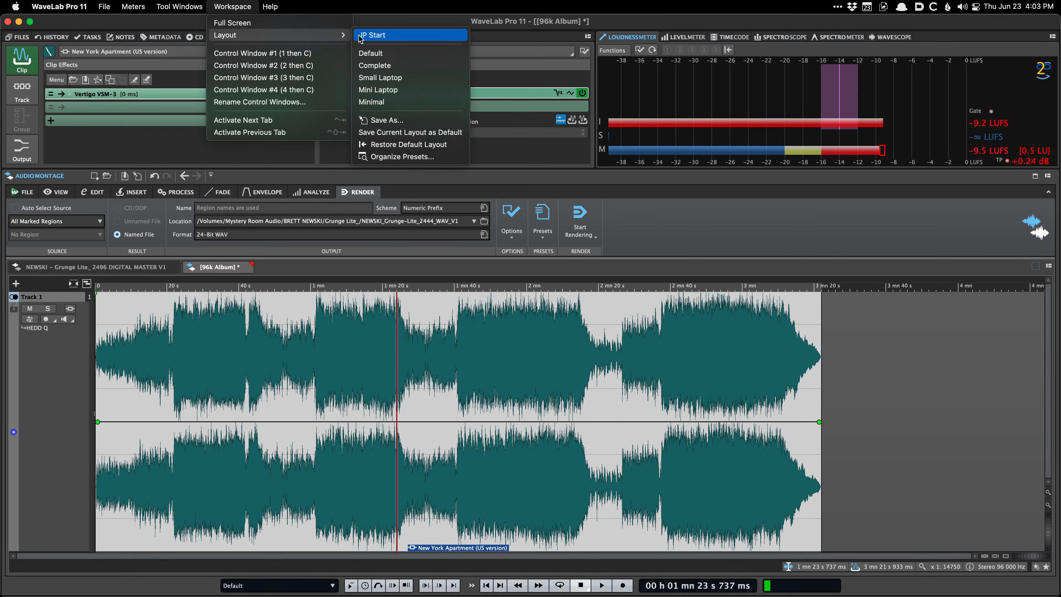
left_click(388, 53)
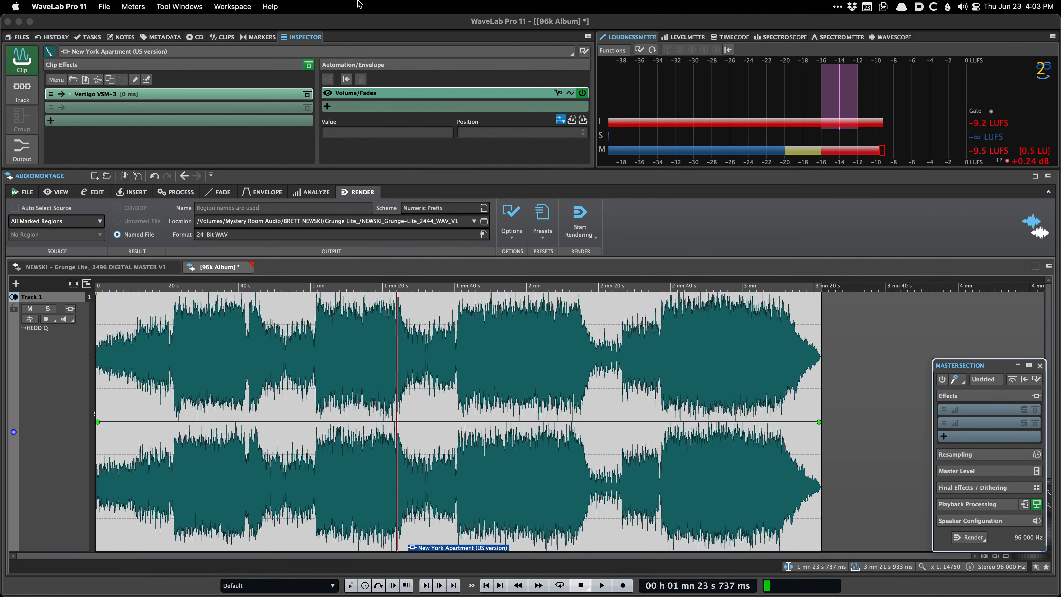
key("F9")
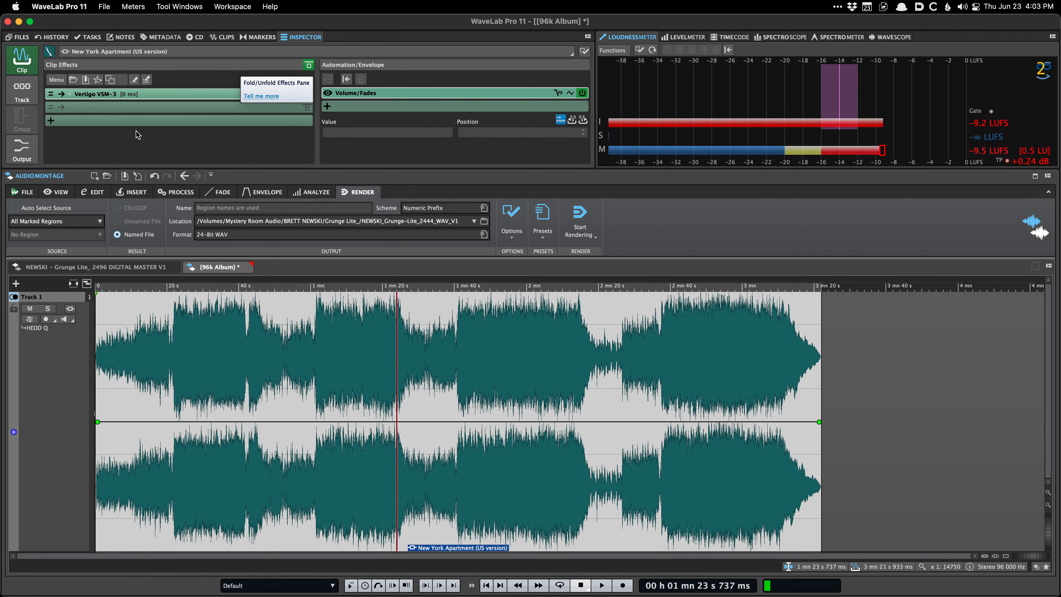
Examine the Track and Output effects in the Inspector and return to the Clip effects.
left_click(30, 94)
left_click(28, 150)
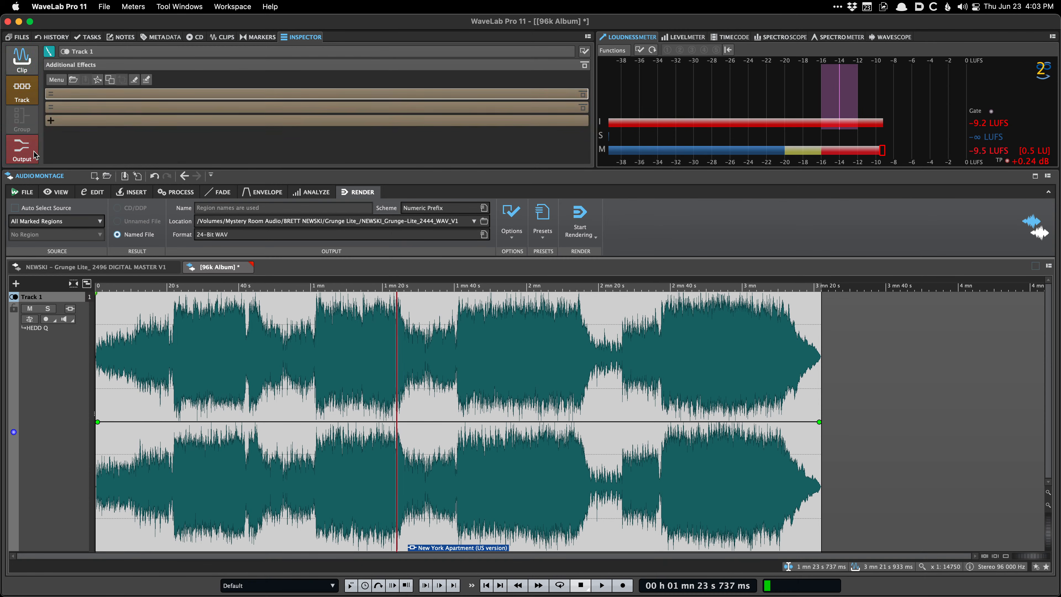
left_click(29, 70)
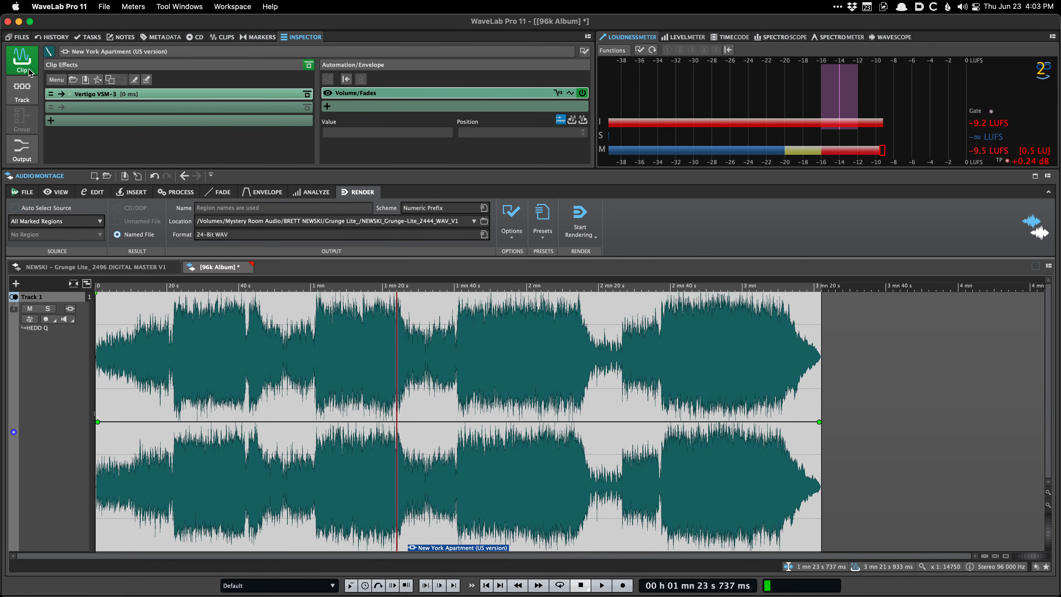
Show the floating Master Section, review its options and move the window up over the Loudness Meter.
key("super+m")
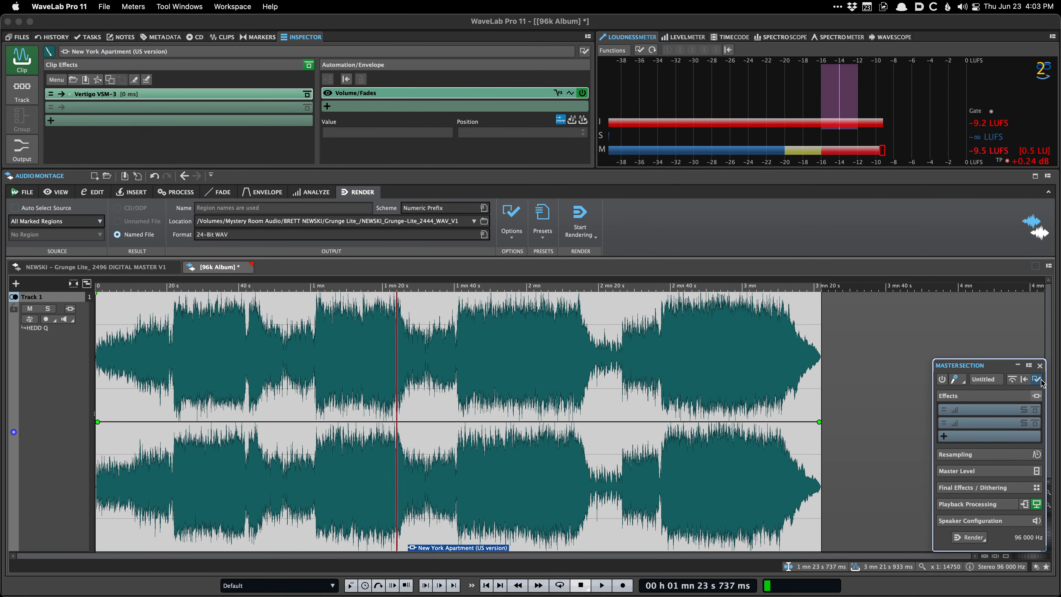
left_click(1034, 397)
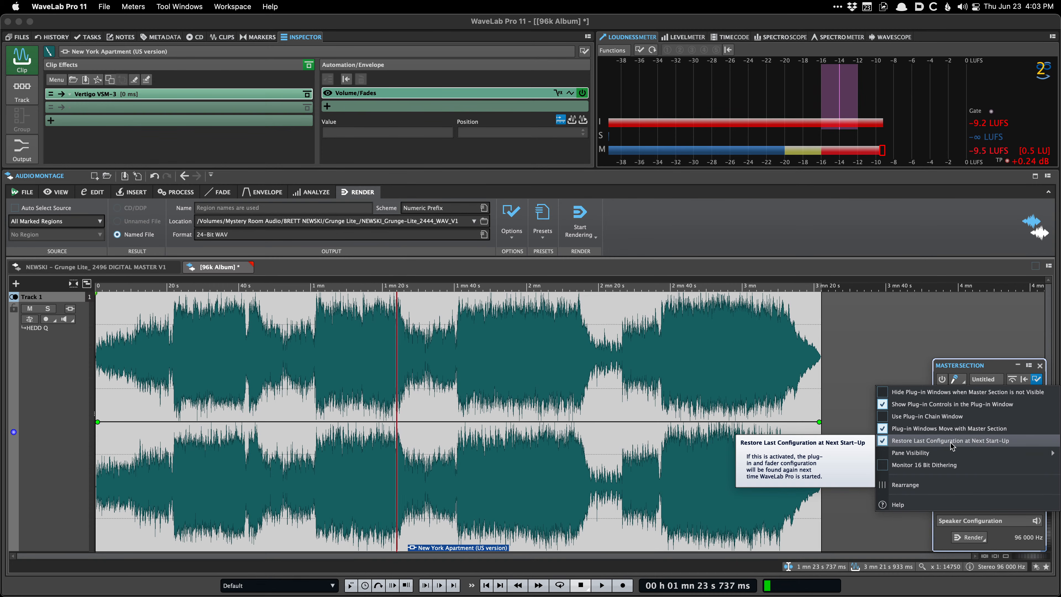
left_click(966, 368)
left_click_drag(966, 367, 914, 117)
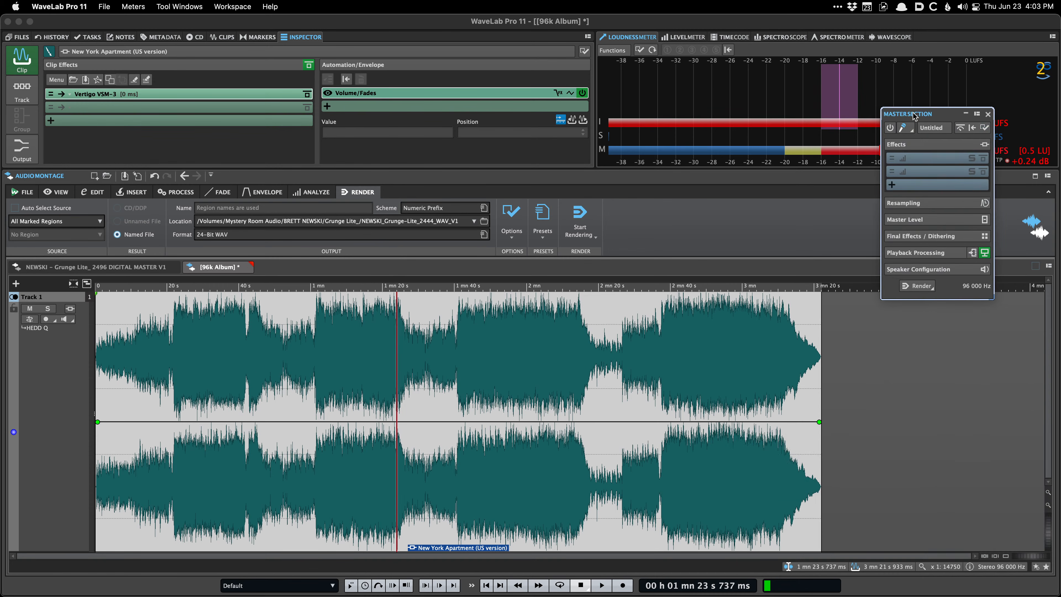
Expand the Master Section's Playback Processing, Master Level and Resampling panes and enlarge the window to fit them.
left_click(917, 255)
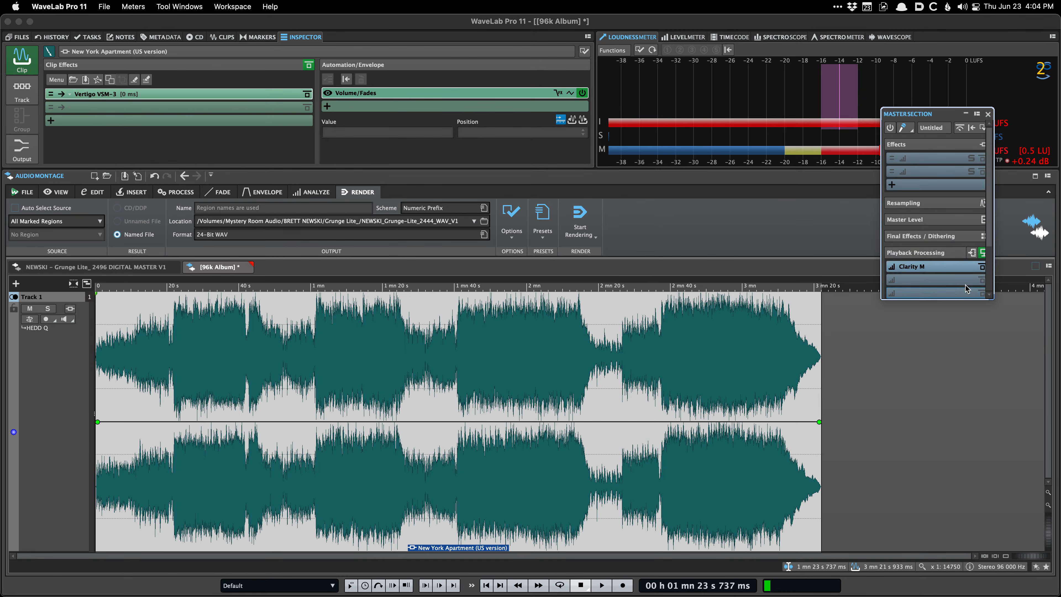
left_click(937, 221)
left_click(931, 204)
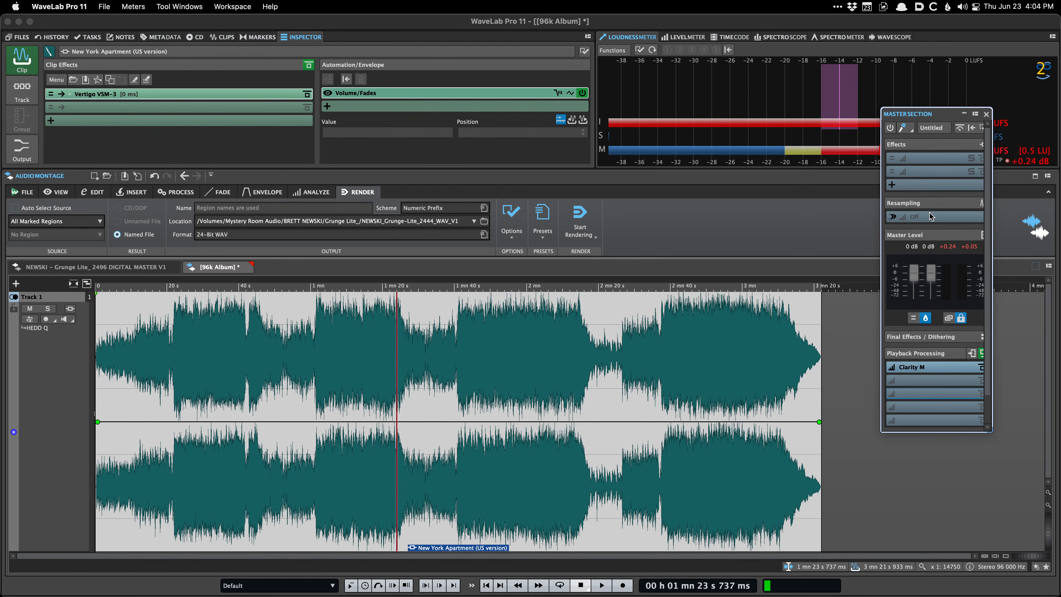
scroll(932, 214, "right", 1)
left_click_drag(988, 427, 1019, 468)
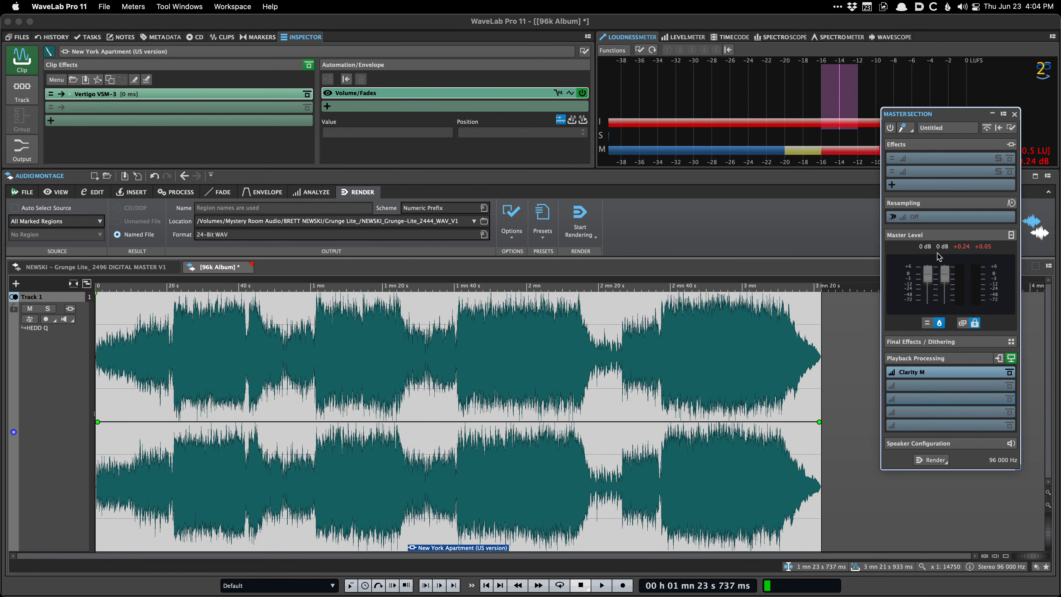
Unlock the Master Level faders, adjust and reset them to 0 dB, and lock them again.
left_click(947, 250)
left_click(931, 276)
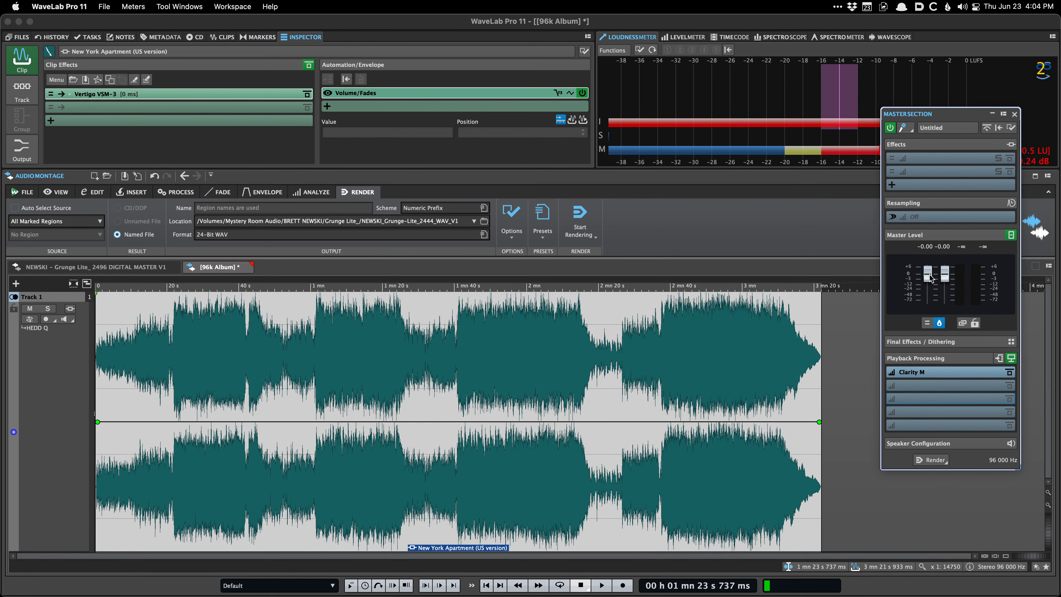
left_click_drag(930, 275, 926, 276)
scroll(926, 274, "down", 3)
double_click(926, 275)
left_click(975, 323)
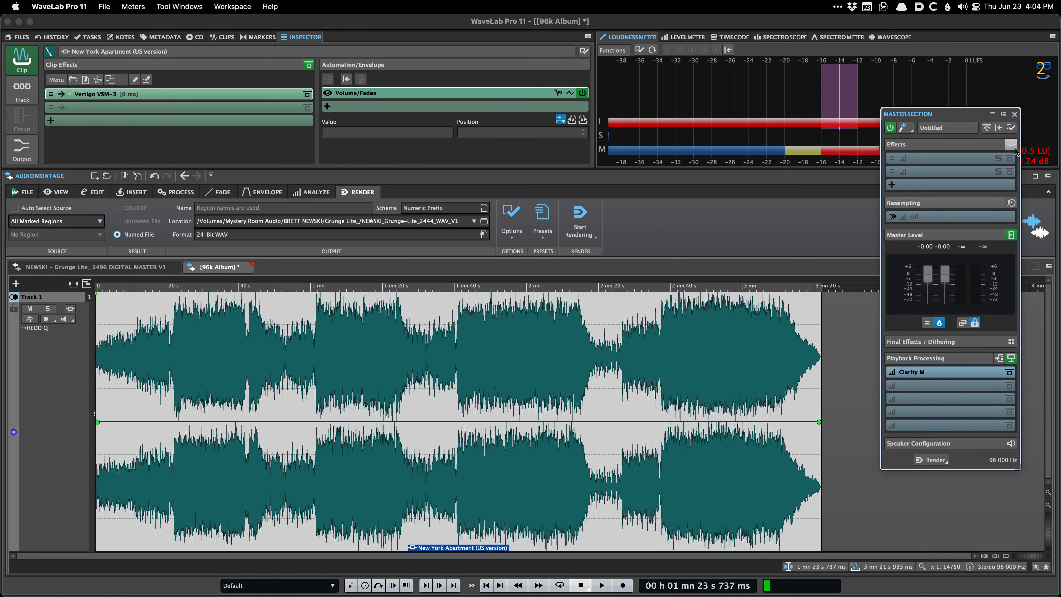
Review the Master Section options for plug-in windows and restoring the last configuration at start-up.
left_click(1010, 127)
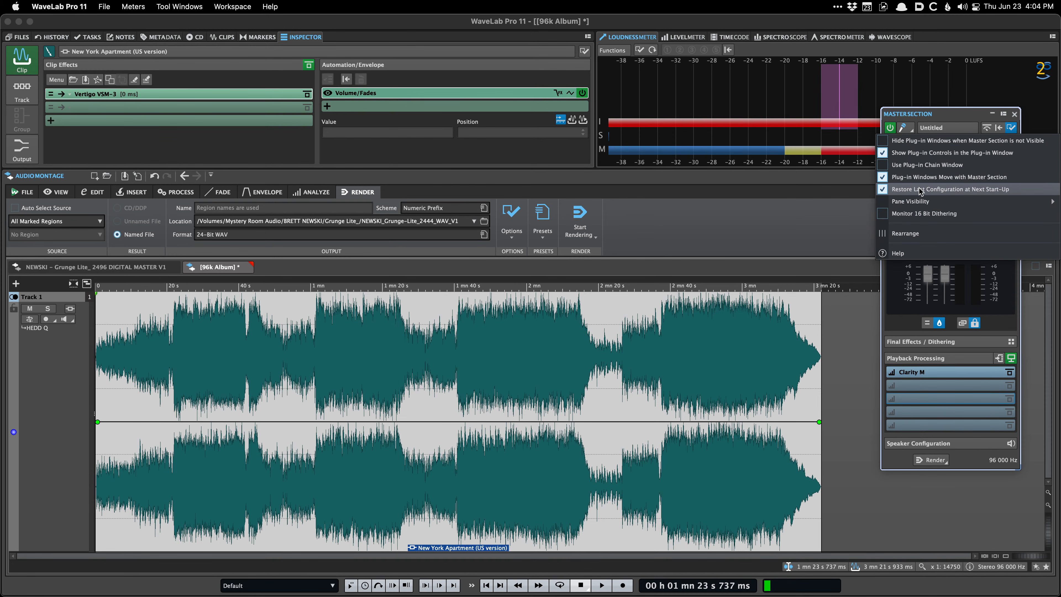
left_click(942, 111)
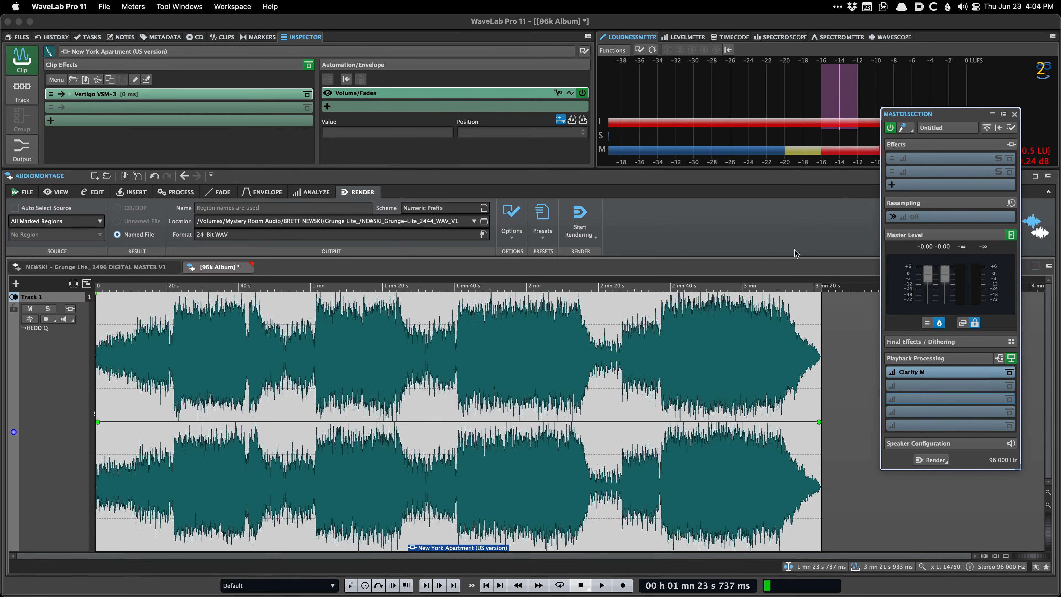
left_click(1010, 127)
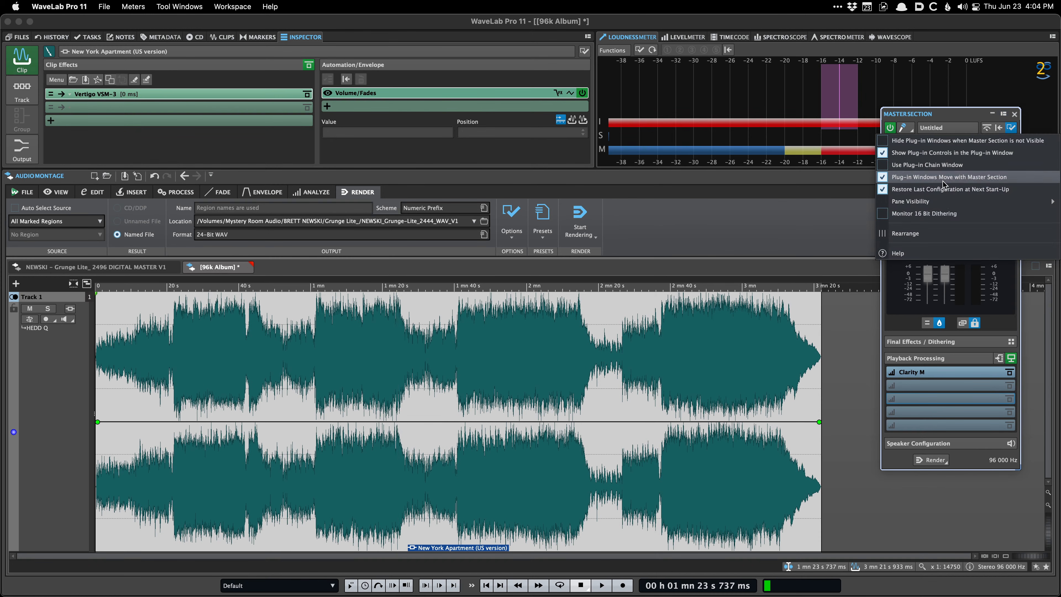
left_click(944, 115)
Check the workspace layout list and toggle the Master Section's visibility, leaving the window hidden.
left_click(242, 7)
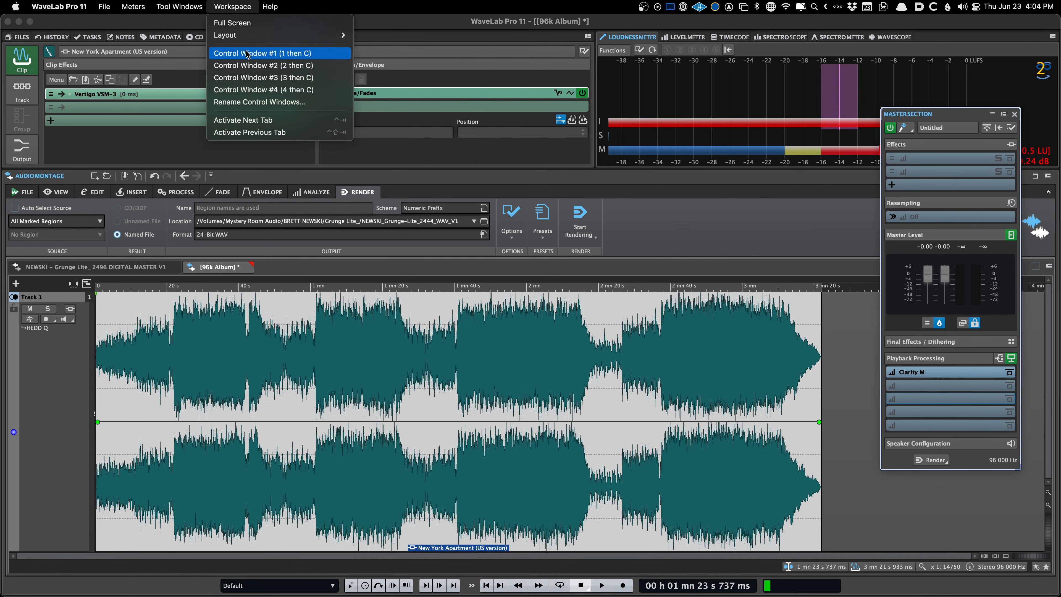
mouse_move(251, 35)
left_click(417, 102)
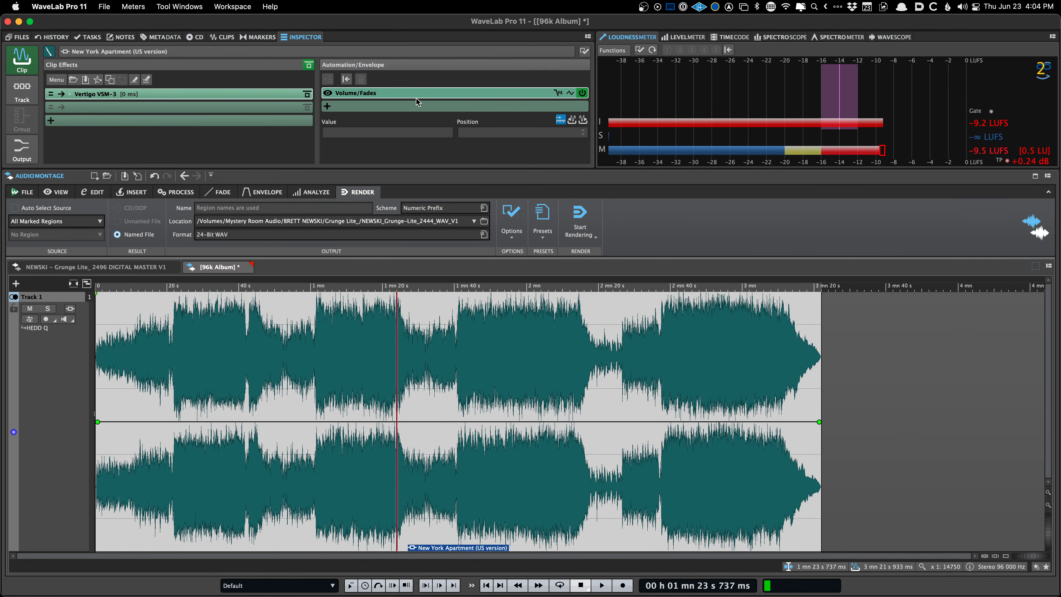
key("super+m")
key("super+m")
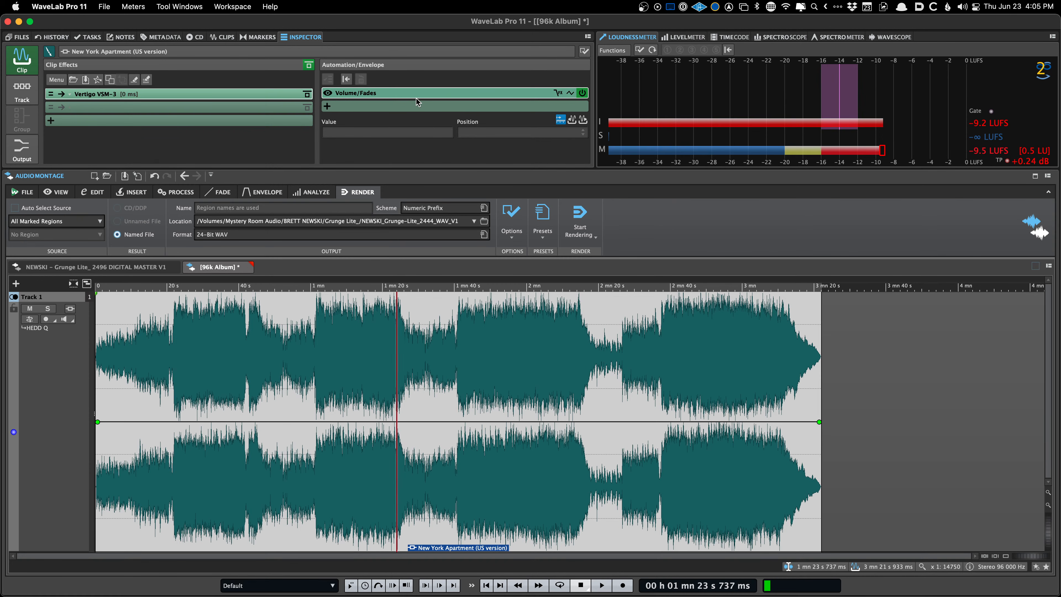
Open the recent audio montage NEWSKI - Grunge Lite_ 6496 DIGITAL MASTER V1_ alongside the 2496 master montage.
left_click(92, 269)
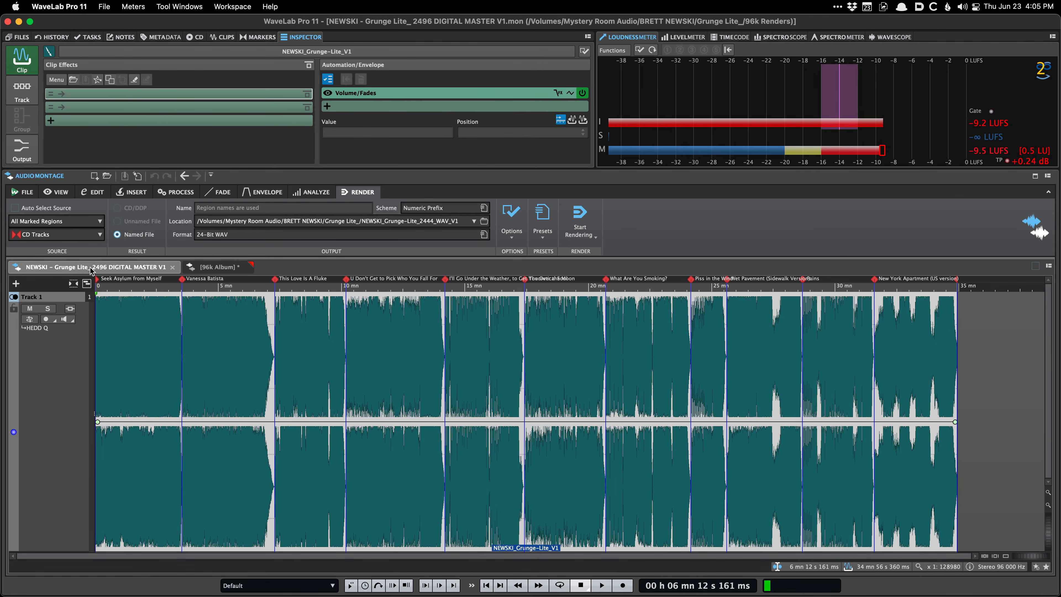
right_click(277, 267)
mouse_move(326, 318)
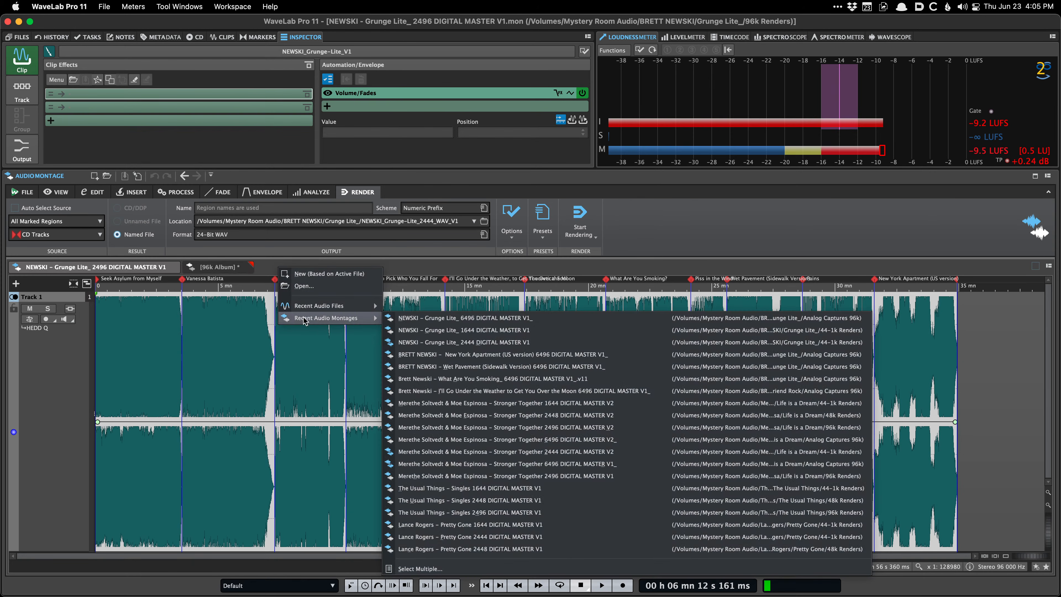
left_click(430, 319)
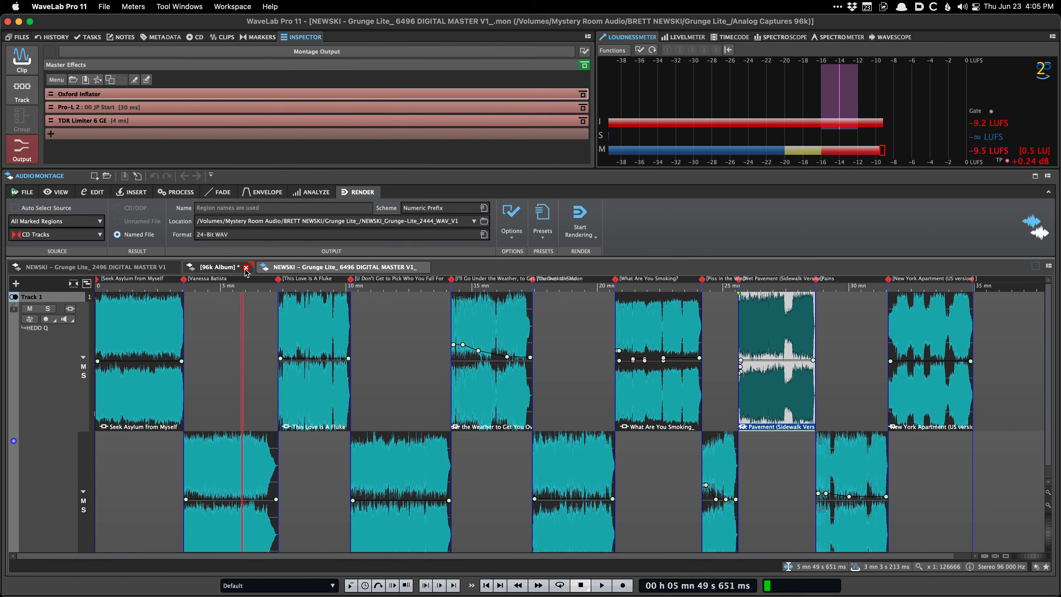
Close the 96k Album montage without saving and create a fresh one from the 96k Album template.
left_click(246, 269)
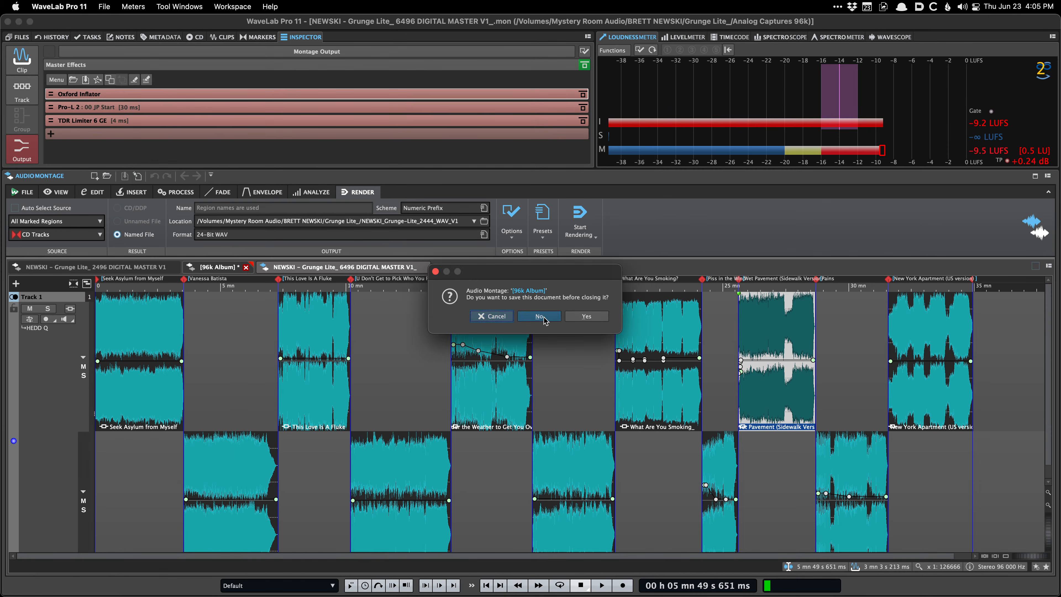
left_click(540, 317)
key("super+n")
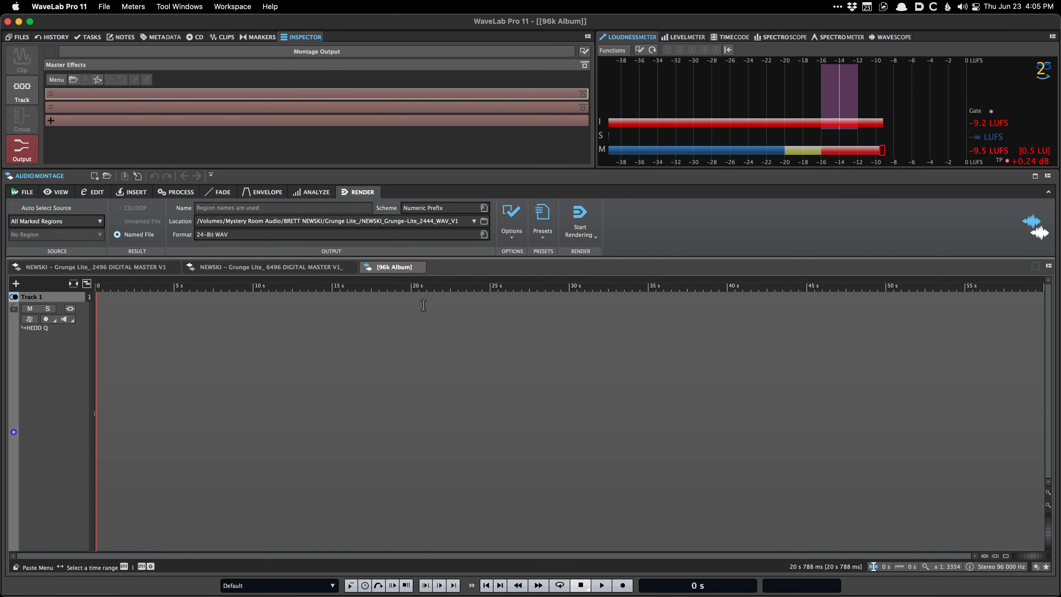
Start inserting audio files into the empty montage and browse to the Betamax project's Analog Captures 96k folder.
key("super+i")
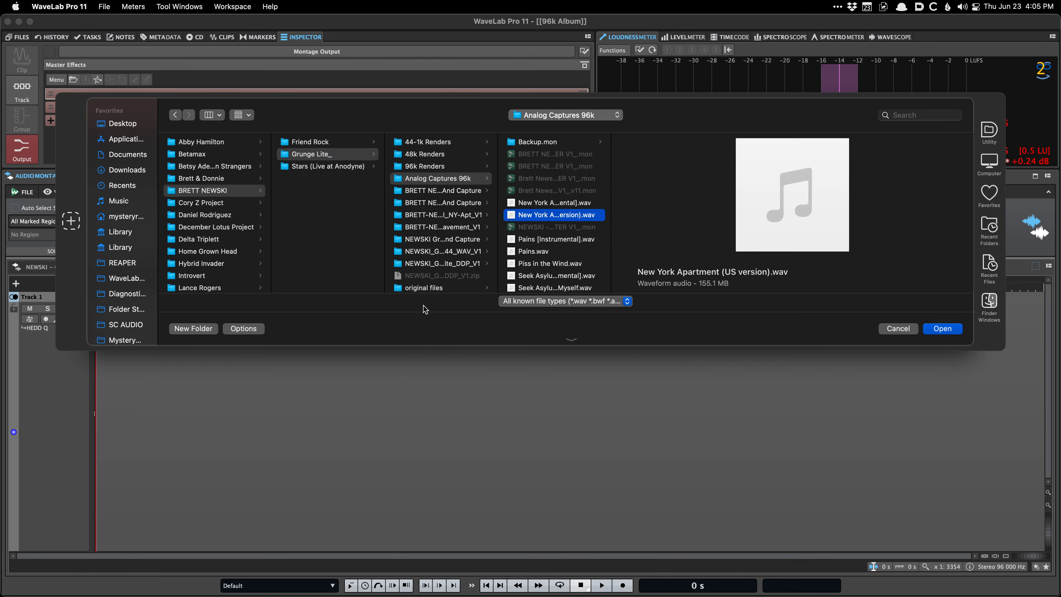
scroll(182, 229, "down", 10)
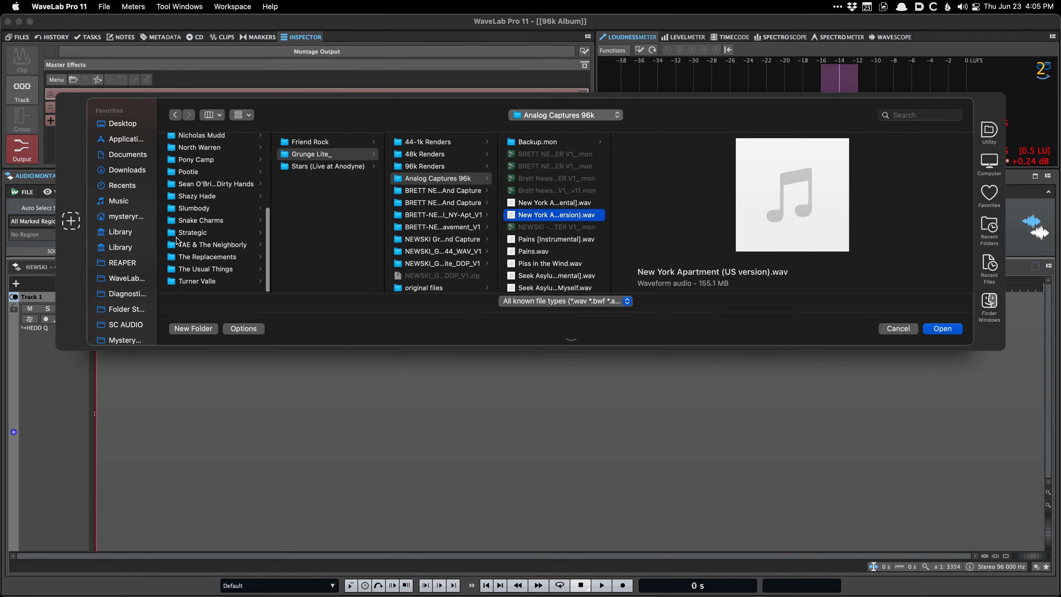
scroll(193, 271, "up", 1)
scroll(193, 272, "up", 5)
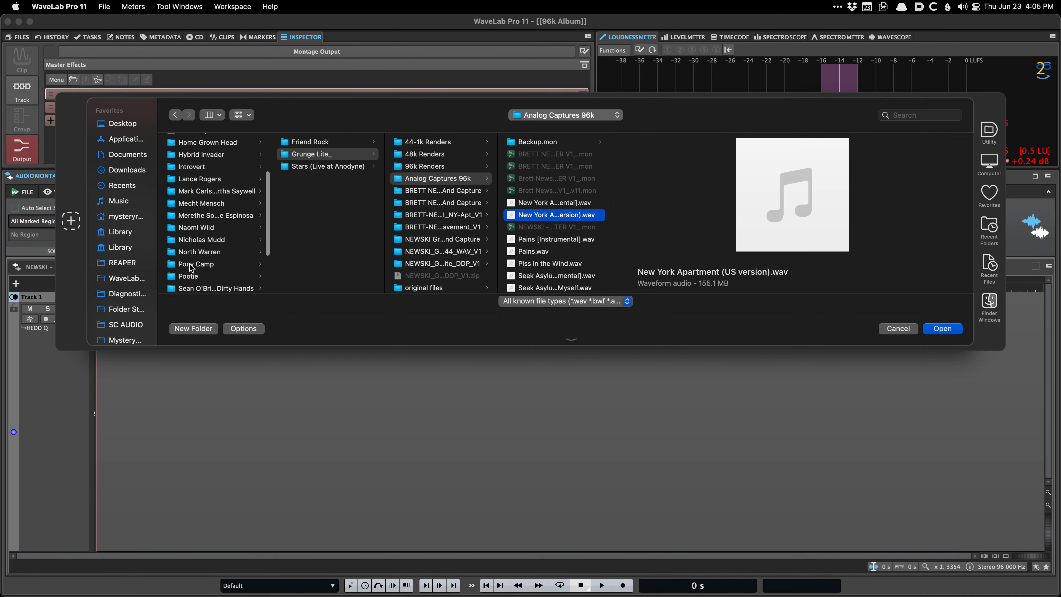
scroll(192, 267, "up", 1)
scroll(190, 264, "up", 4)
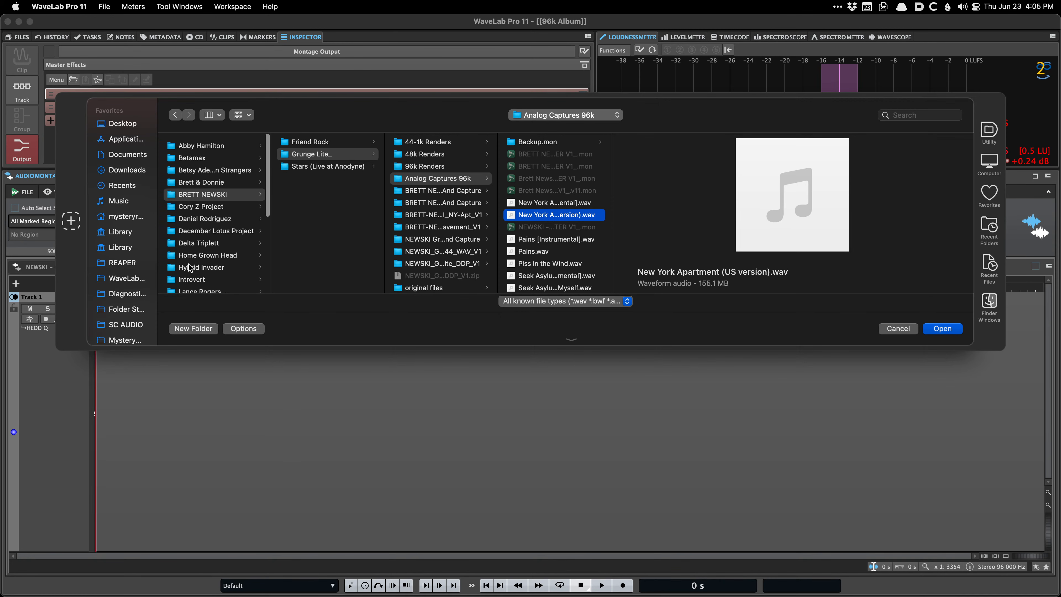
left_click(192, 154)
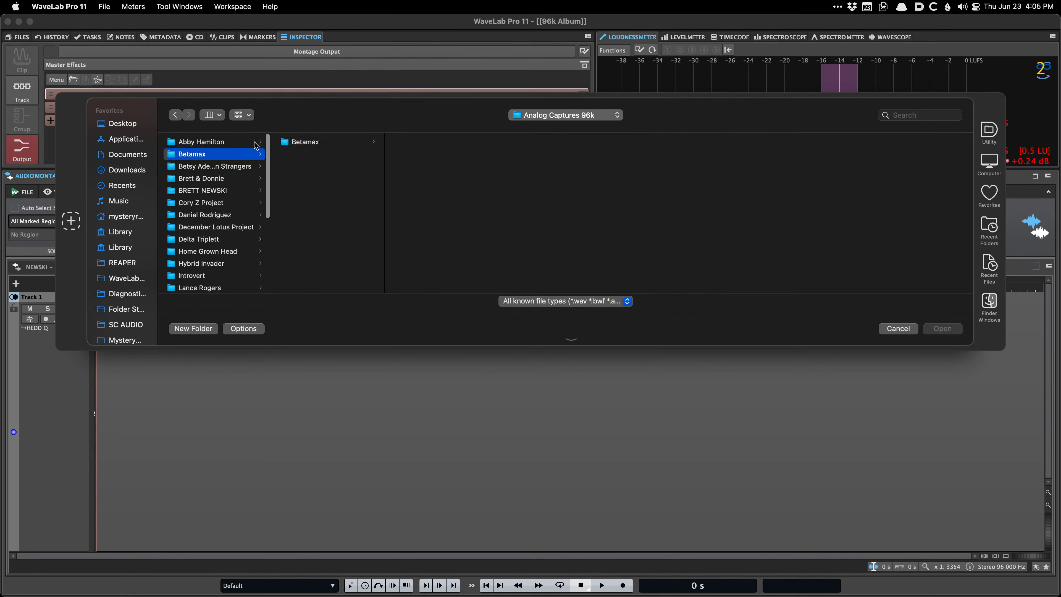
left_click(317, 142)
left_click(489, 167)
Choose Chaser.wav, Empire on Fire.wav, Fury.wav and Signals.wav, leaving out the instrumental versions.
left_click(539, 178)
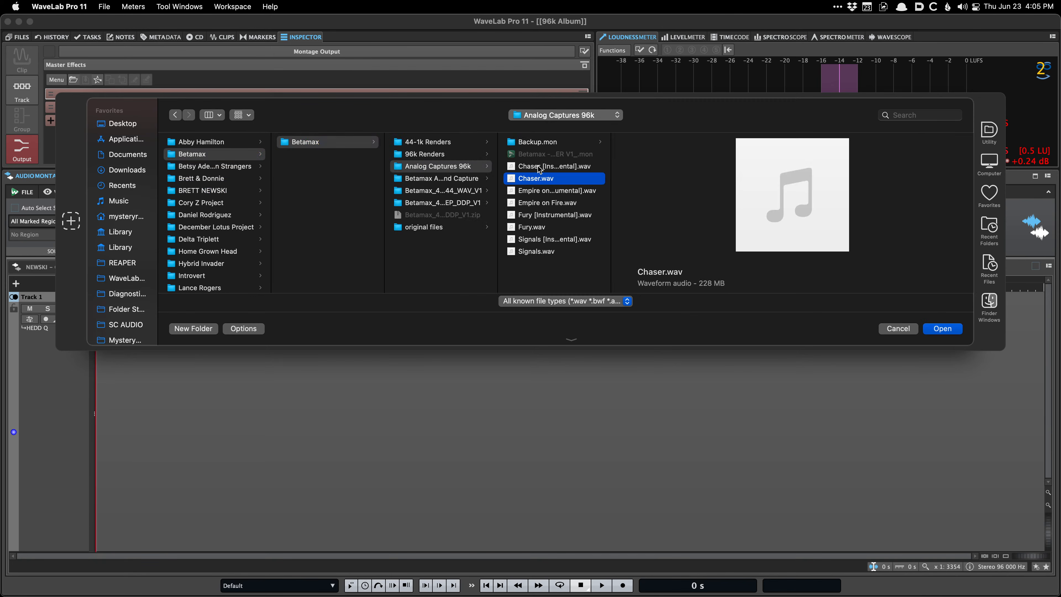
left_click(547, 203, "super")
left_click(545, 227, "super")
left_click(545, 251, "super")
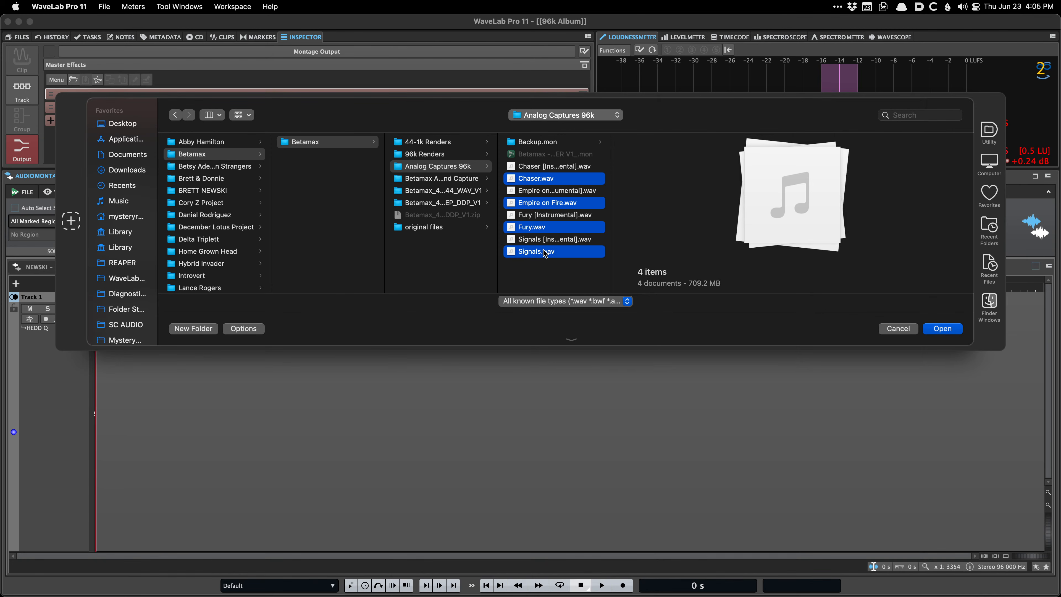
key("Return")
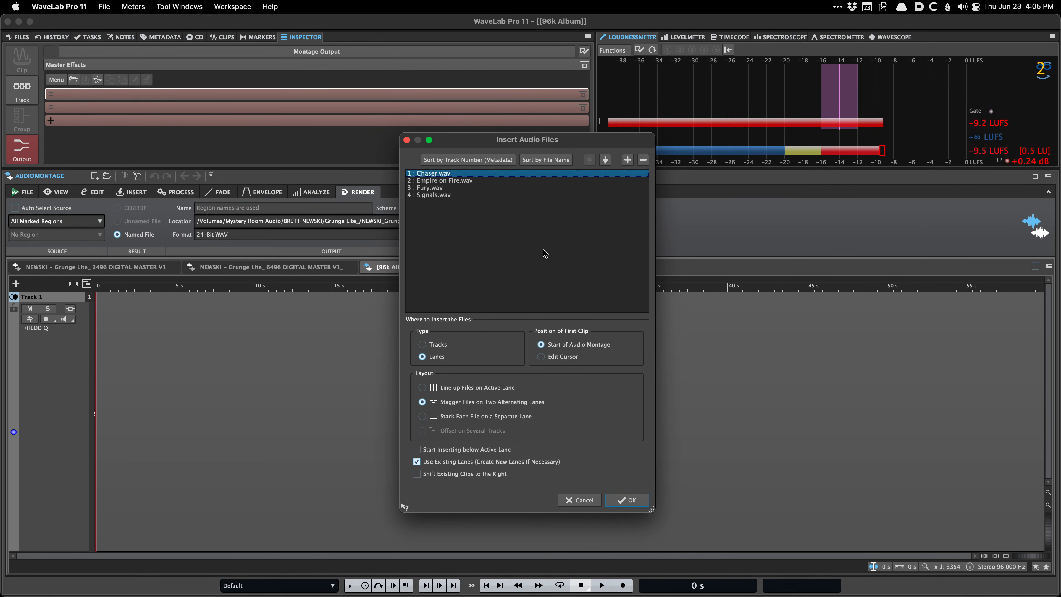
Sort the files by track number metadata and insert them at the montage start, staggered on two alternating lanes.
key("Down")
key("Down")
key("super+Up")
left_click(468, 161)
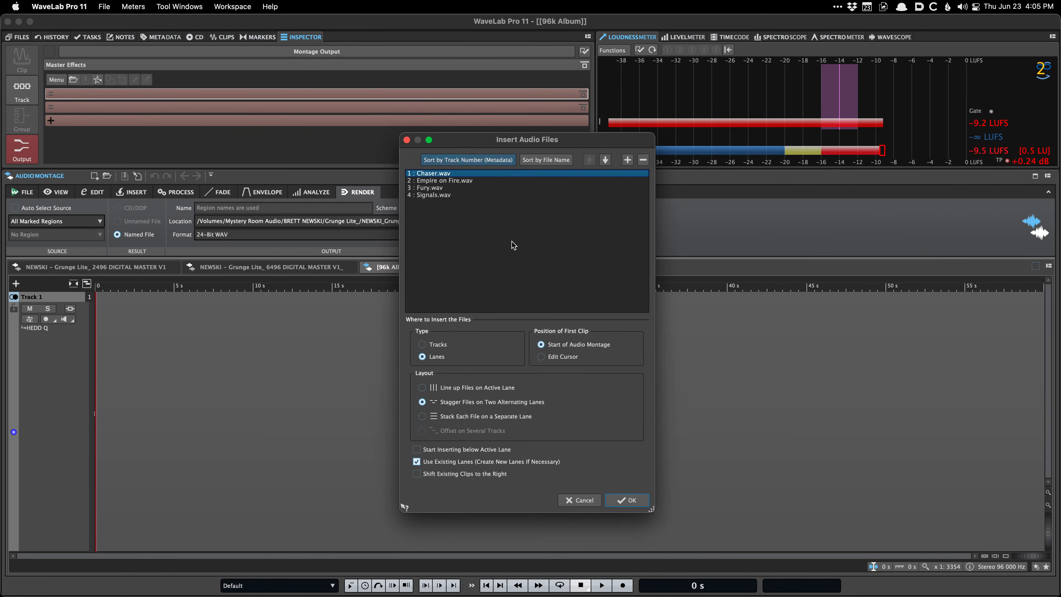
left_click(626, 500)
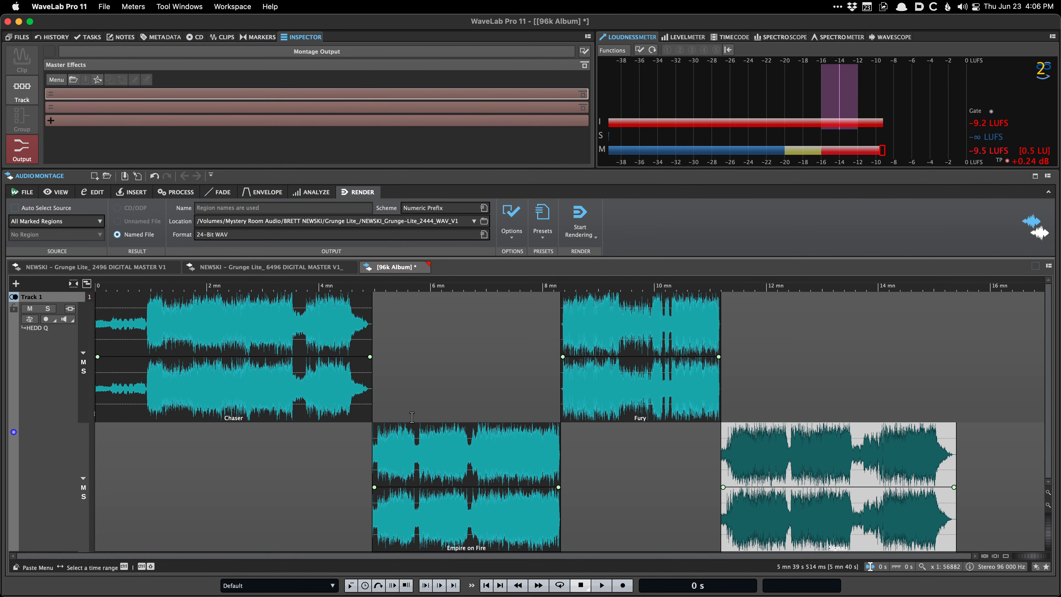
Switch to Path Finder and open the Mystery Room Audio drive.
key("super+Tab")
key("super+Tab")
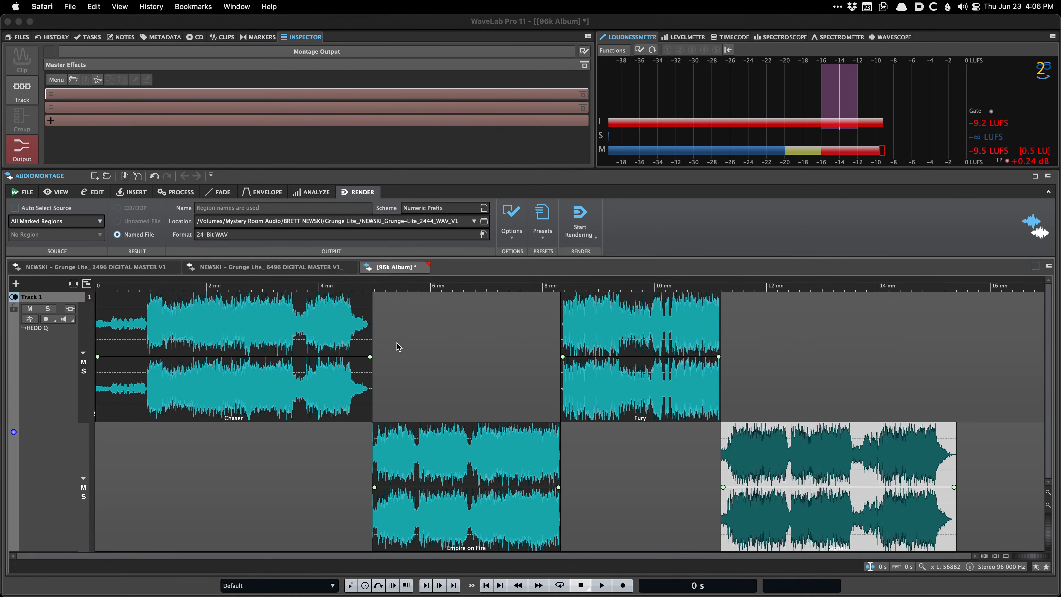
left_click(54, 588)
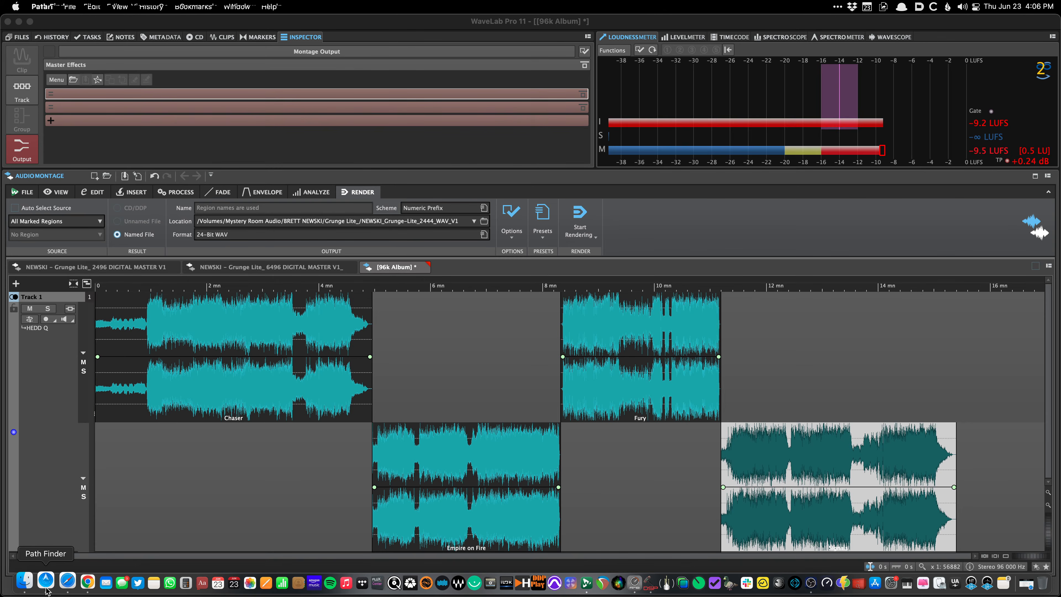
scroll(298, 321, "down", 3)
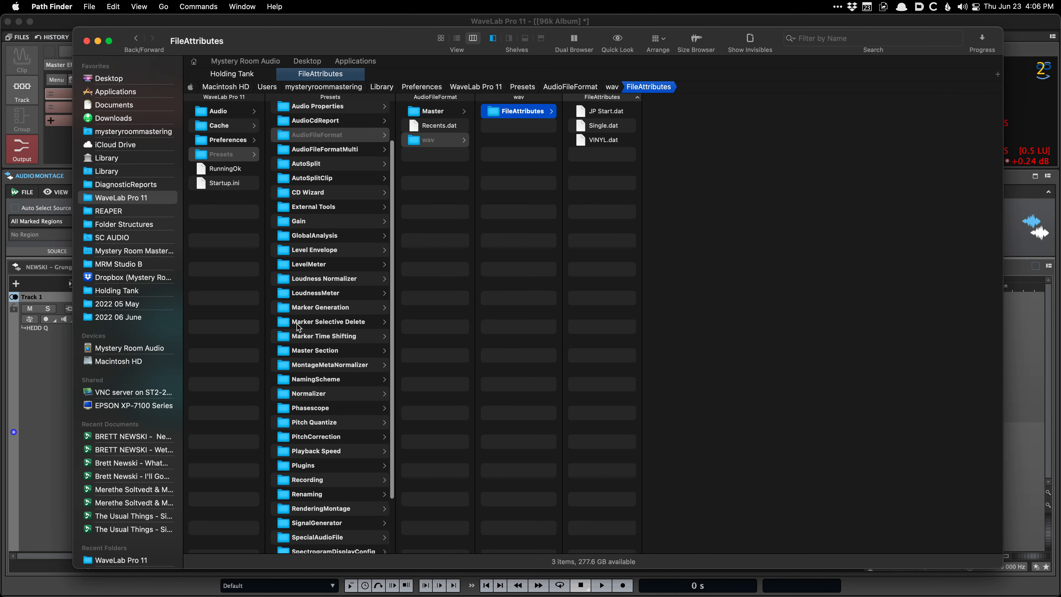
left_click(135, 352)
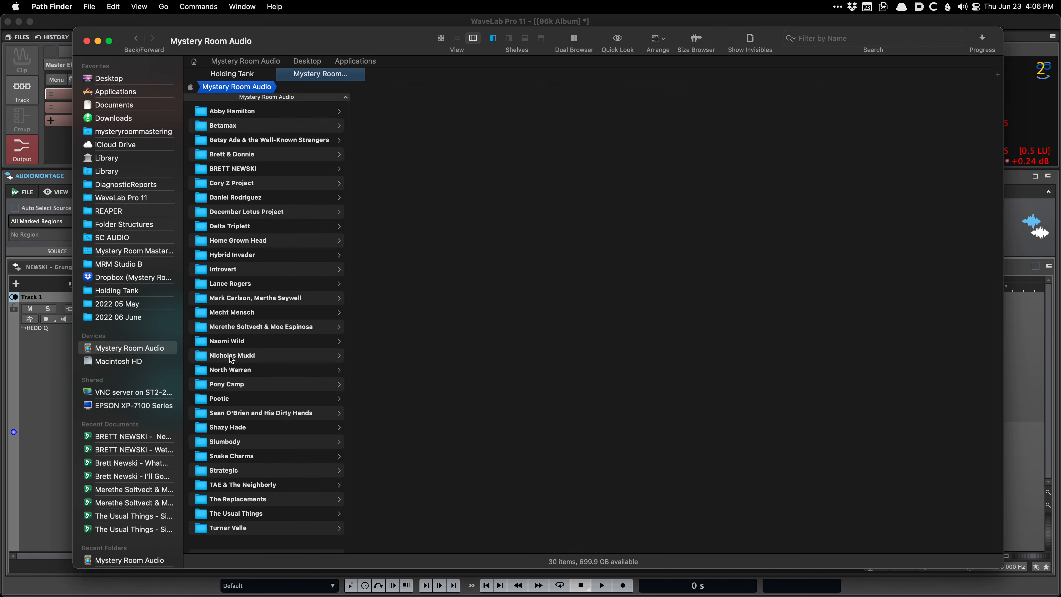
Browse the project folders to the original files folder inside December Lotus Project's Re_ Goodbyes.
scroll(233, 357, "down", 2)
left_click(249, 354)
key("Up")
key("Up")
key("Up")
key("Up")
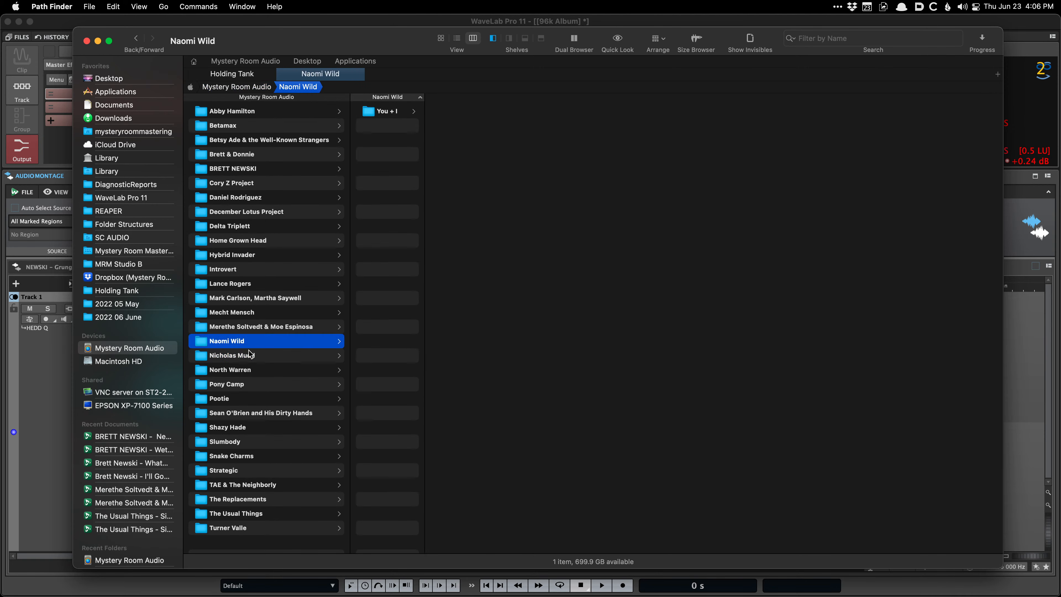
key("Down")
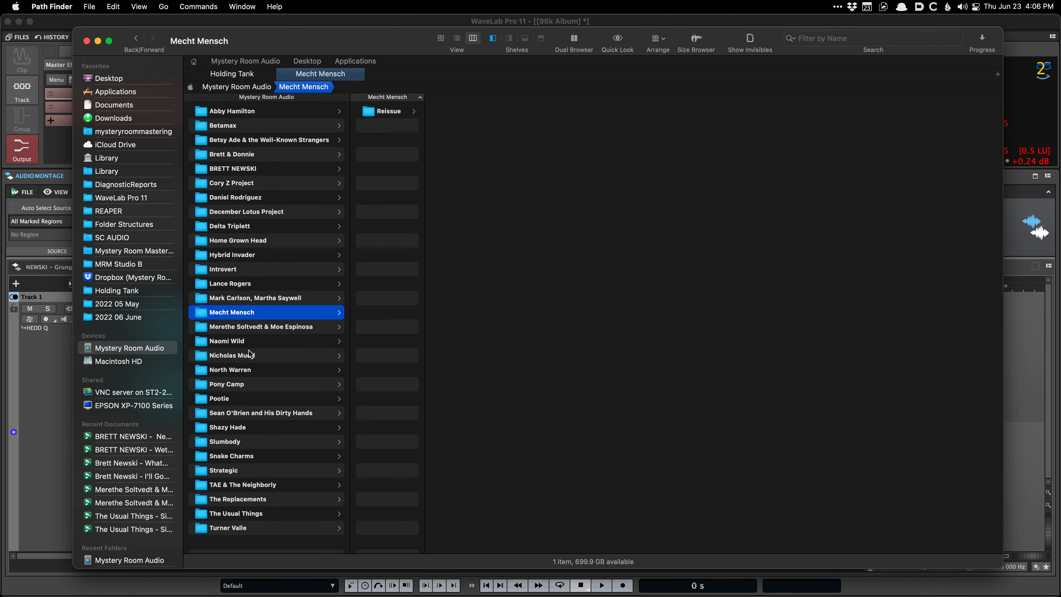
key("Up")
key("Up")
key("Up")
key("Up")
key("Up")
key("Up")
key("Up")
key("Right")
key("Right")
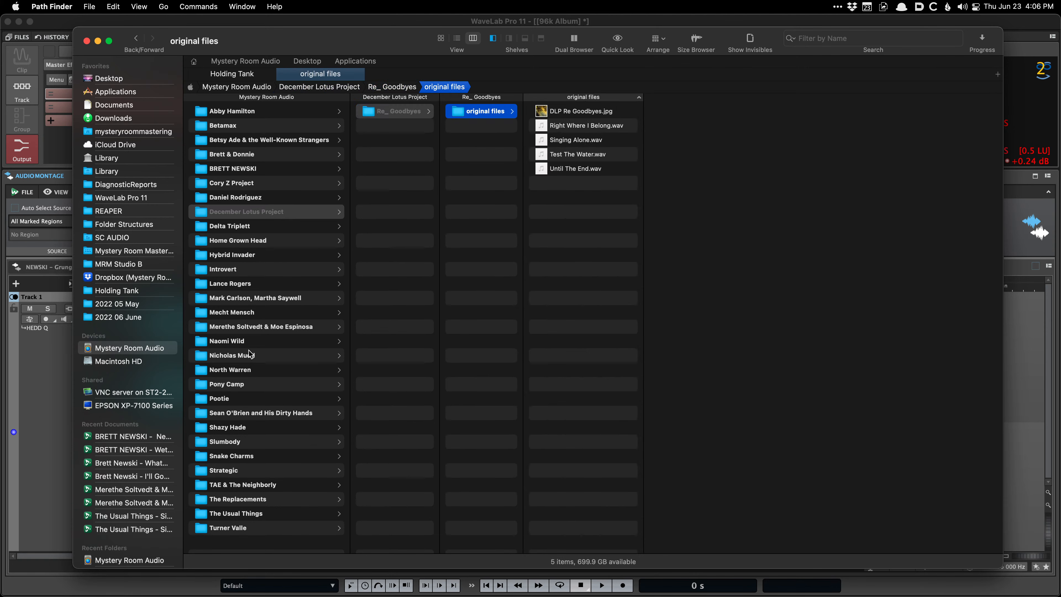
Examine the Re_ Goodbyes original files, including DLP Re Goodbyes.jpg, open the MRM Studio B folder, and return to WaveLab.
key("Right")
key("Left")
key("Left")
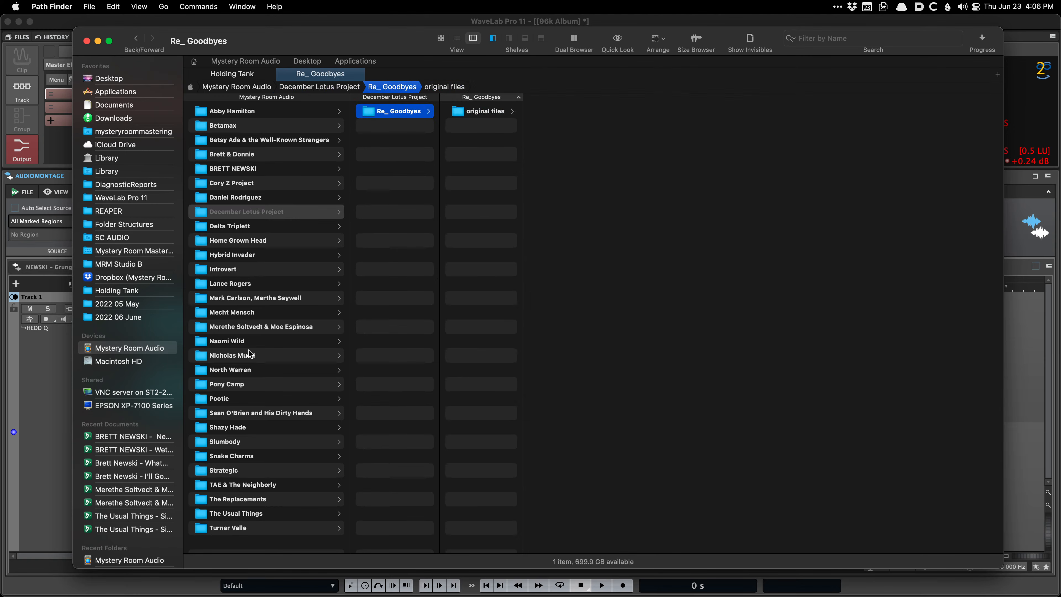
key("Right")
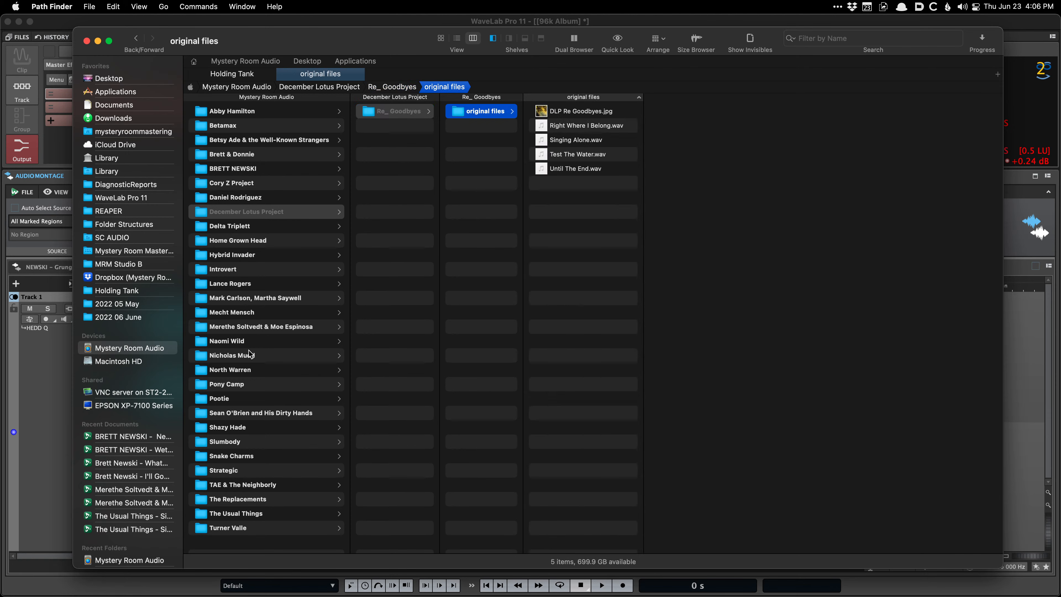
key("Right")
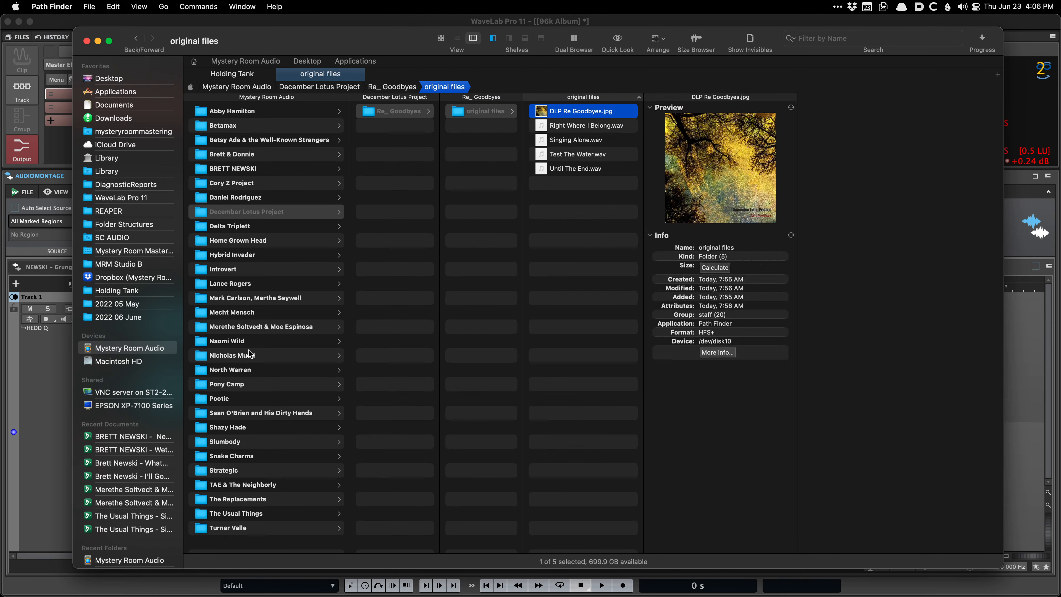
key("Left")
left_click(155, 264)
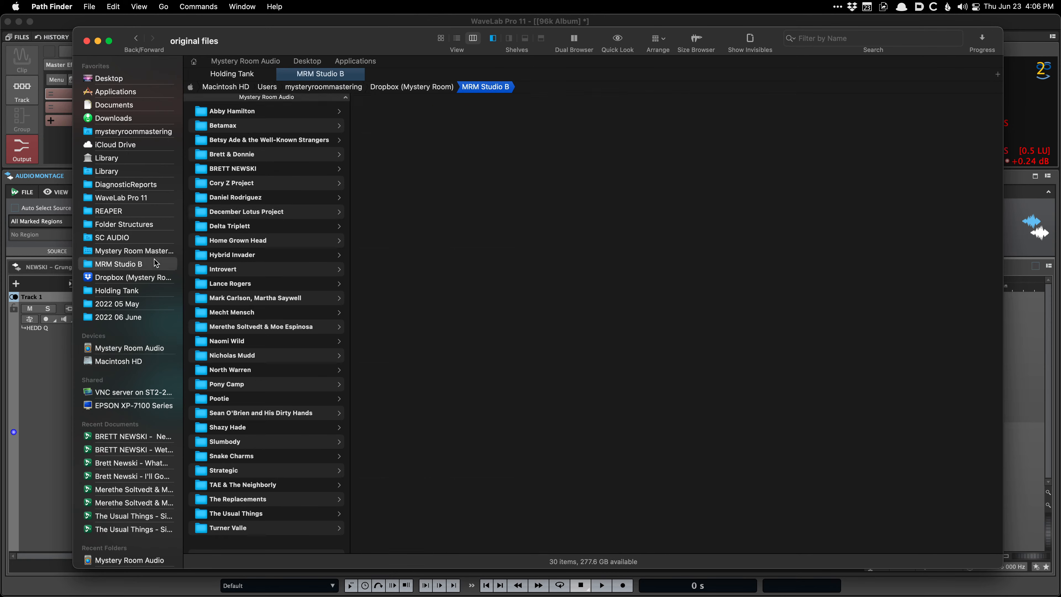
left_click(26, 354)
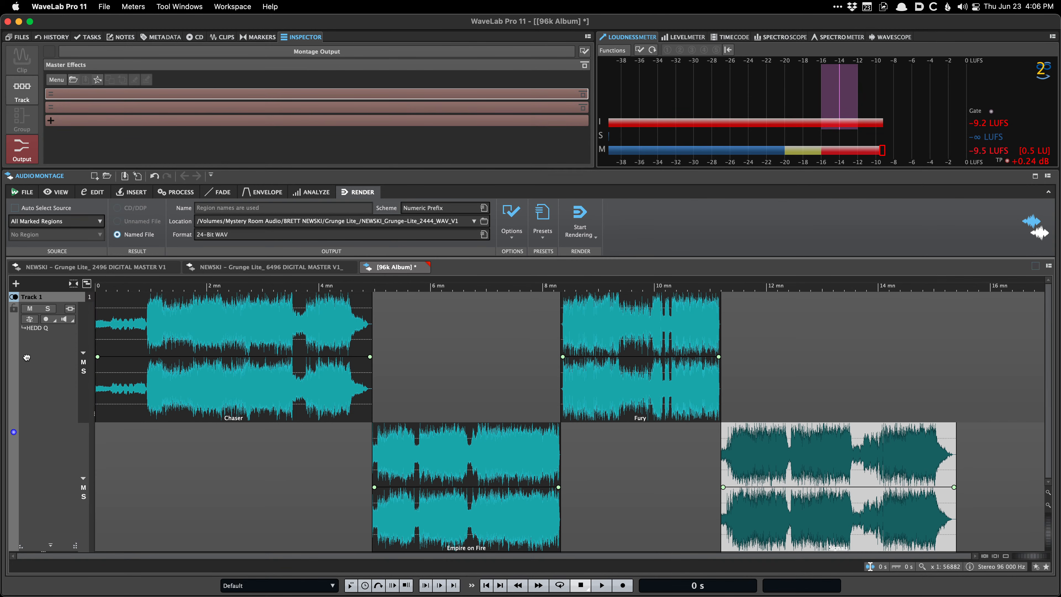
Start a duplicate of the NEWSKI - Grunge Lite_ 6496 DIGITAL MASTER V1_ montage from the current file, with its audio files recreated.
left_click(65, 269)
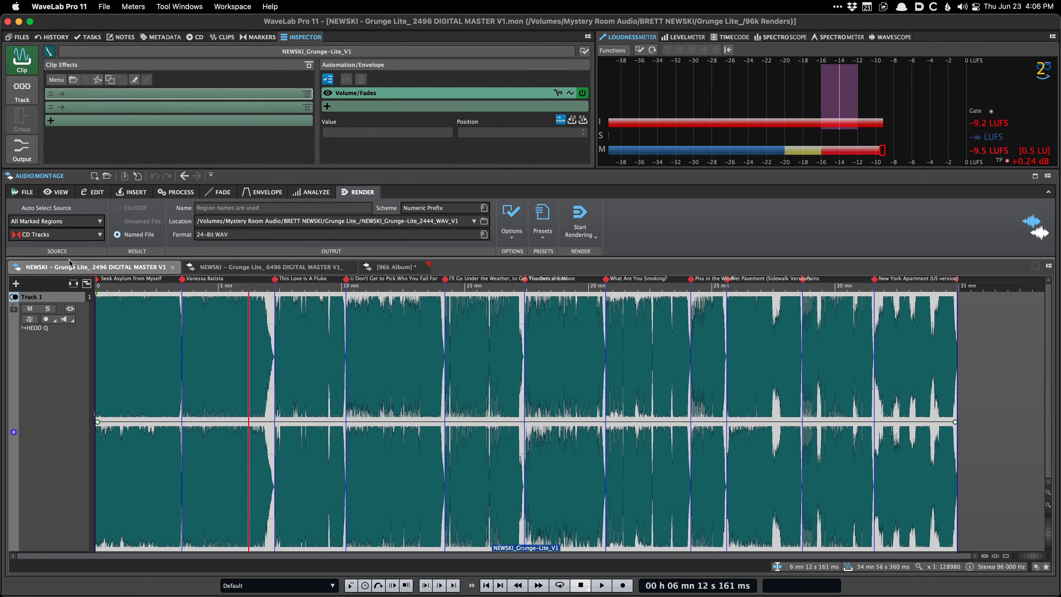
left_click(208, 266)
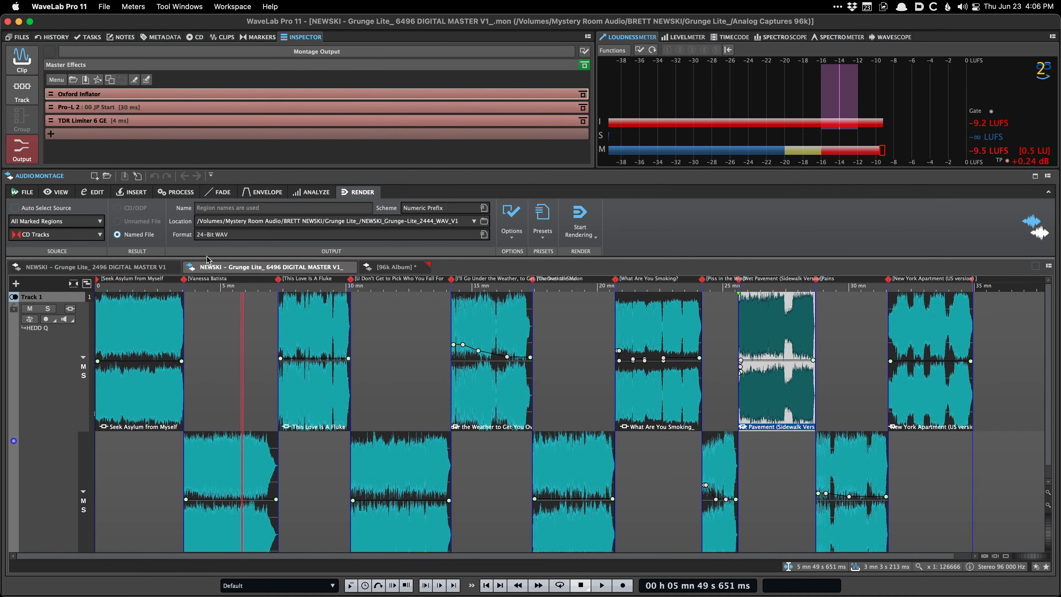
left_click(30, 193)
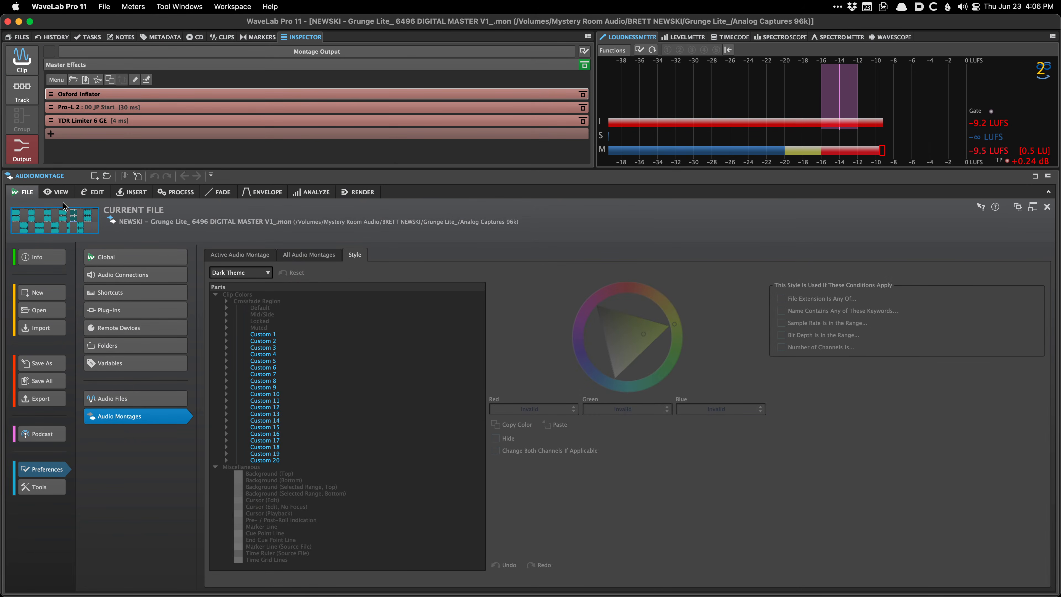
left_click(92, 264)
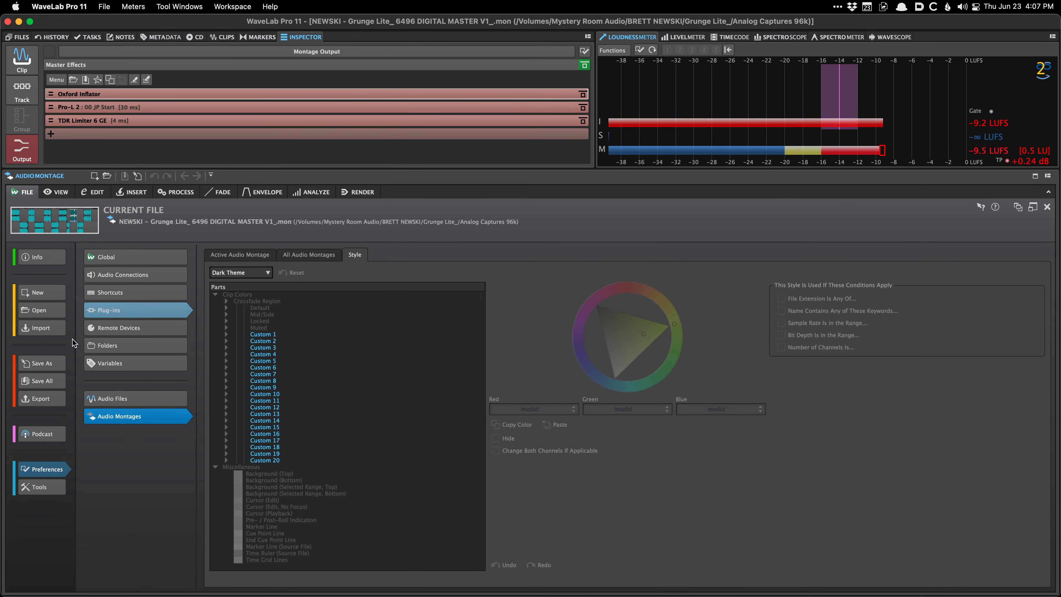
left_click(60, 298)
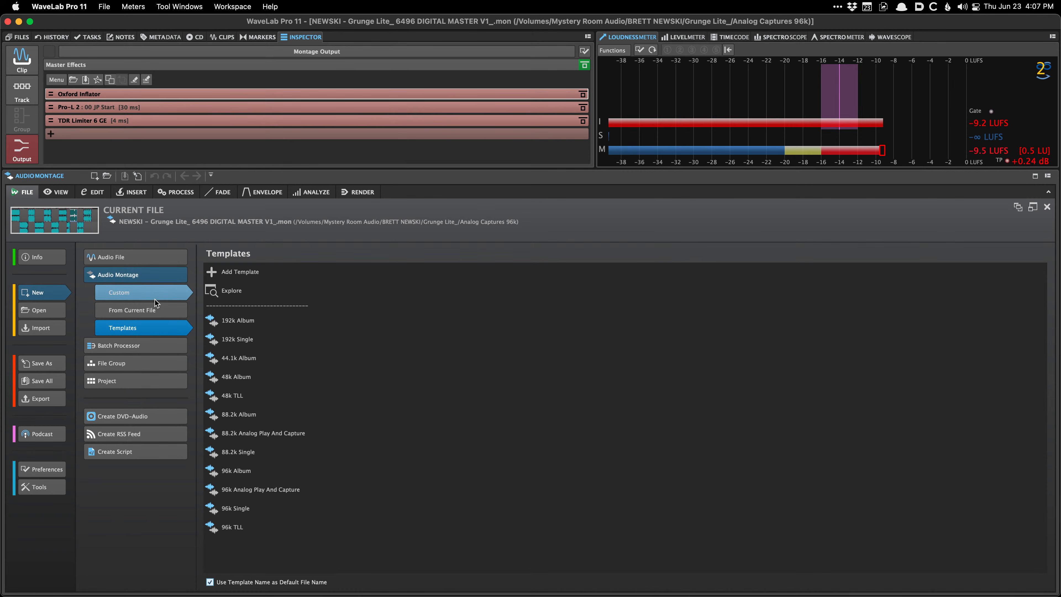
left_click(122, 310)
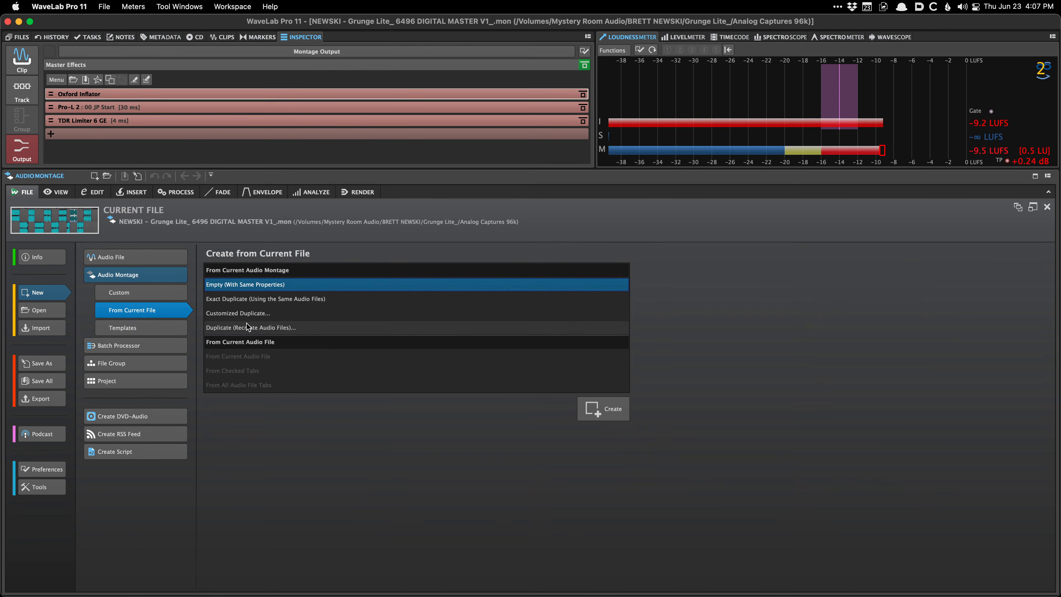
left_click(294, 328)
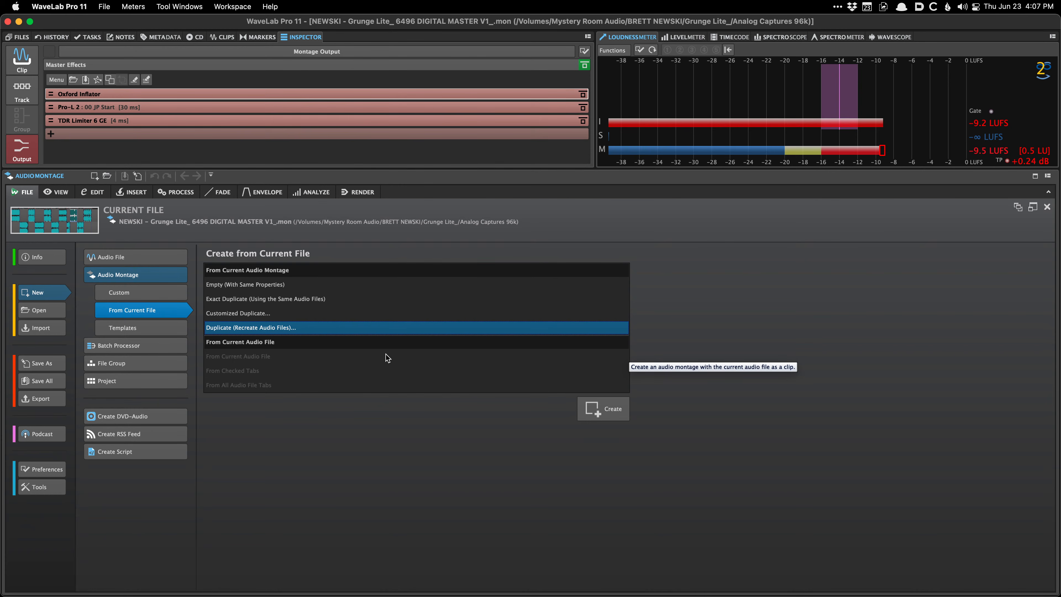
left_click(602, 419)
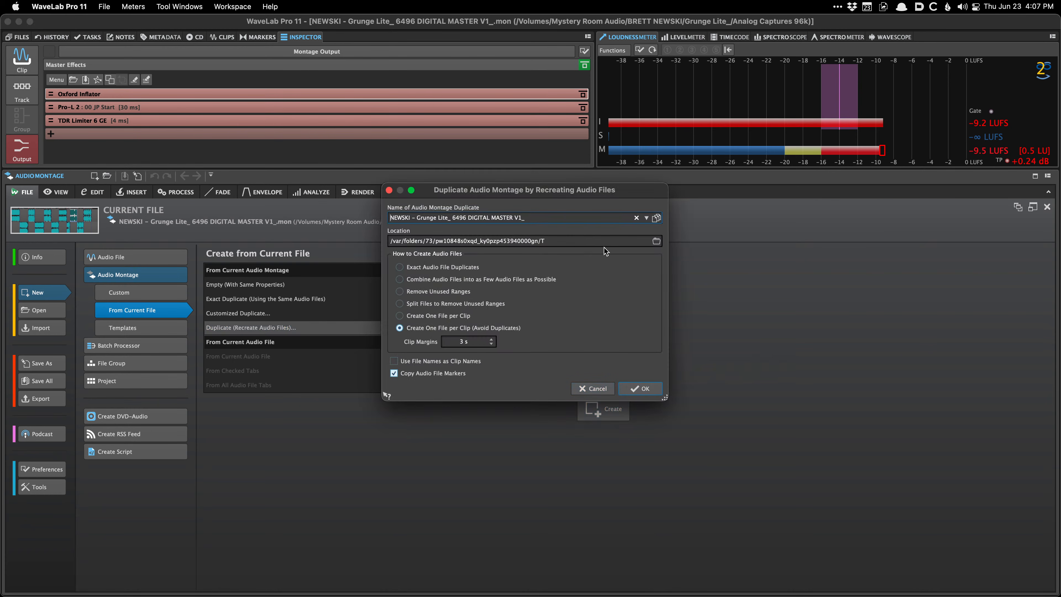
Set the duplicate's location to the Desktop and create it with one file per clip, avoiding duplicates, and 3 s clip margins.
left_click(656, 241)
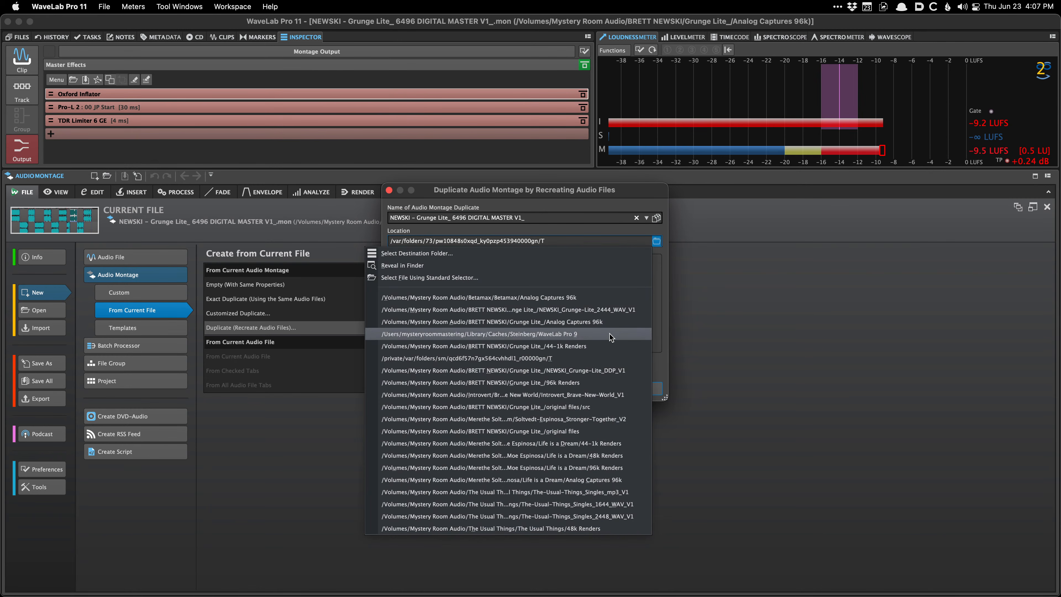
left_click(417, 252)
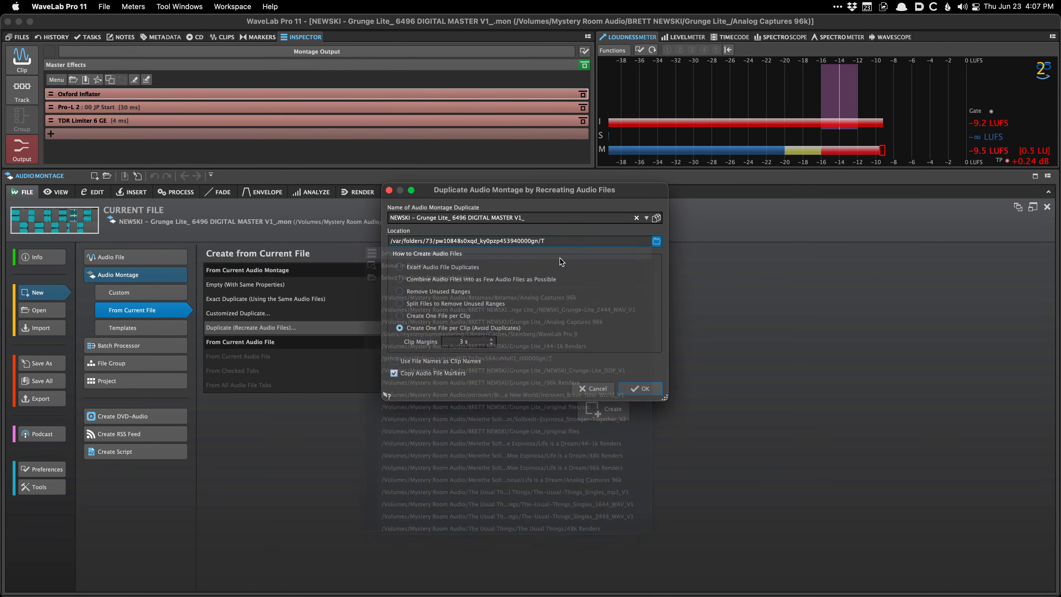
left_click(214, 249)
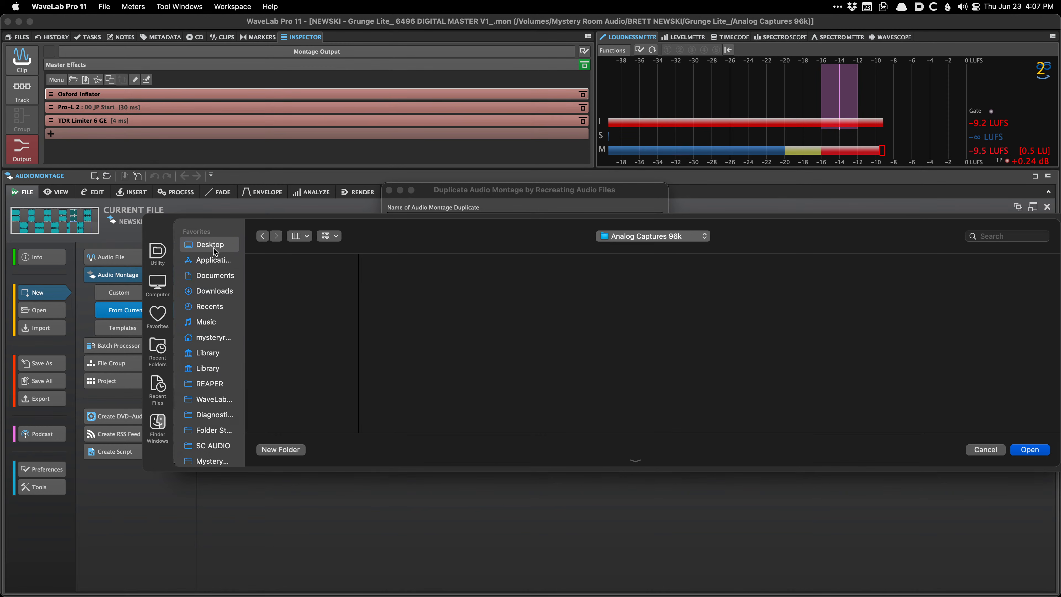
left_click(1042, 452)
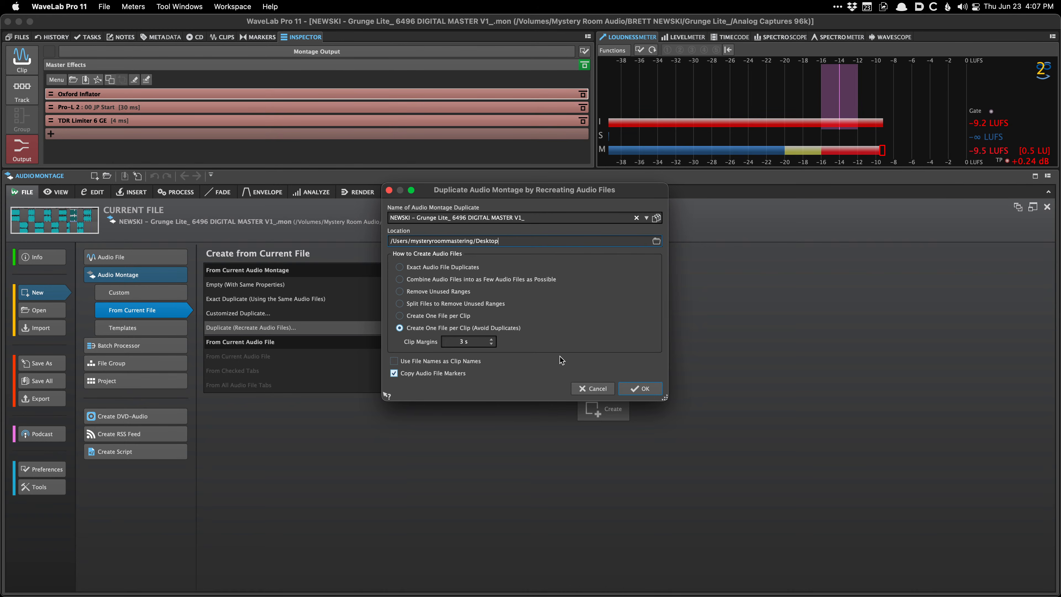
left_click(638, 389)
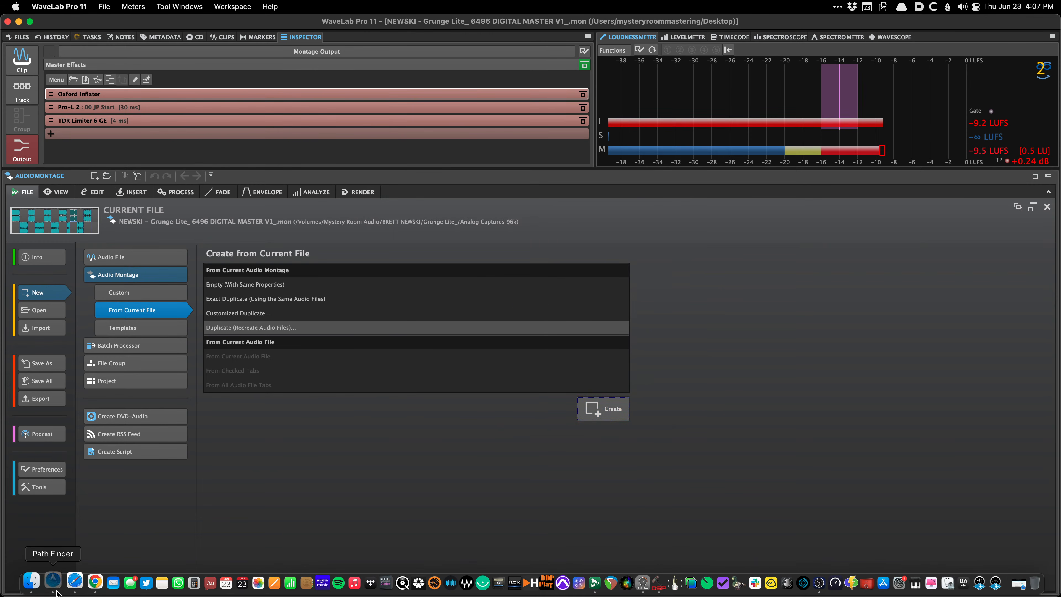
Switch to Path Finder to examine the recreated audio files and montage on the Desktop, and return to WaveLab.
left_click(48, 582)
left_click(126, 79)
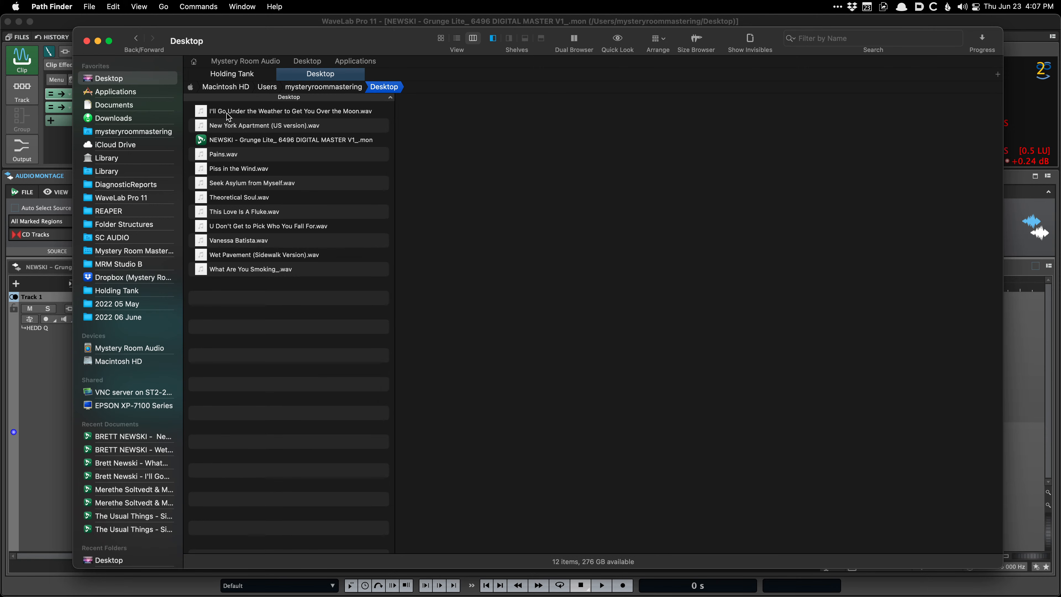
left_click(55, 379)
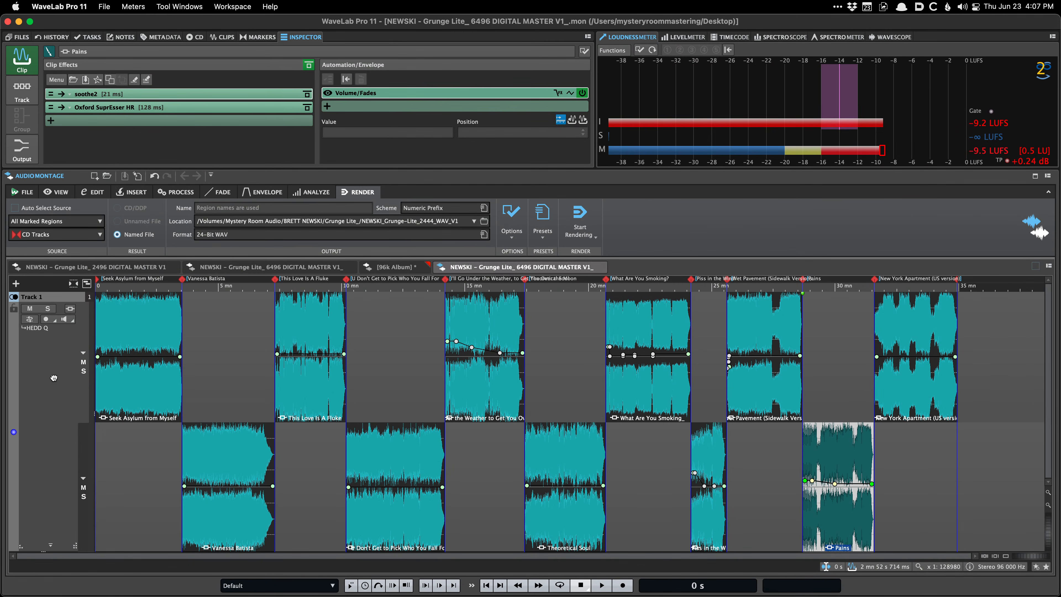
Close the duplicated montage and show the original NEWSKI - Grunge Lite_ 6496 DIGITAL MASTER V1_ montage.
left_click(597, 267)
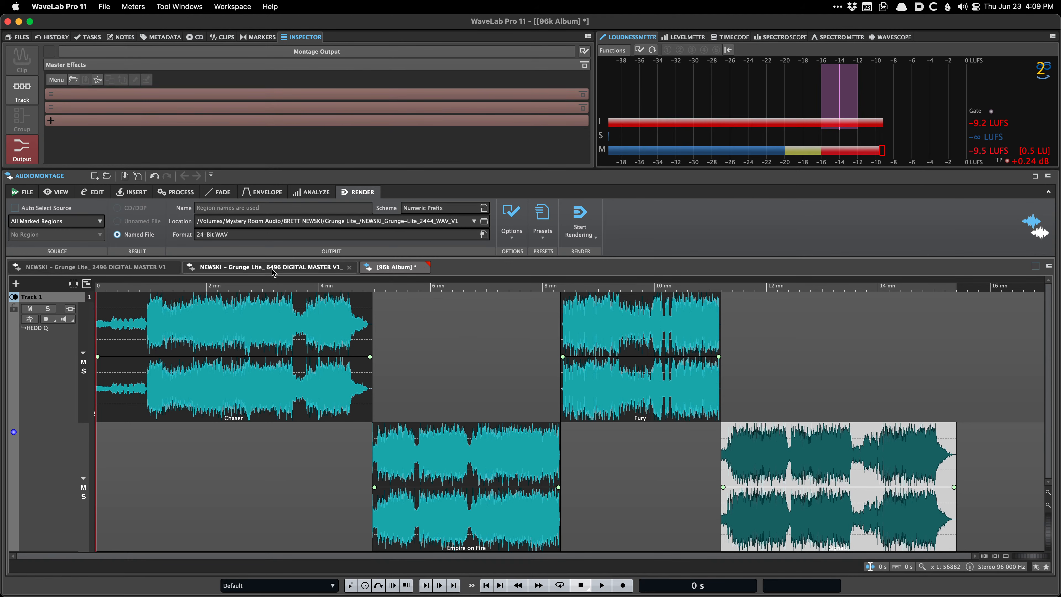
left_click(281, 267)
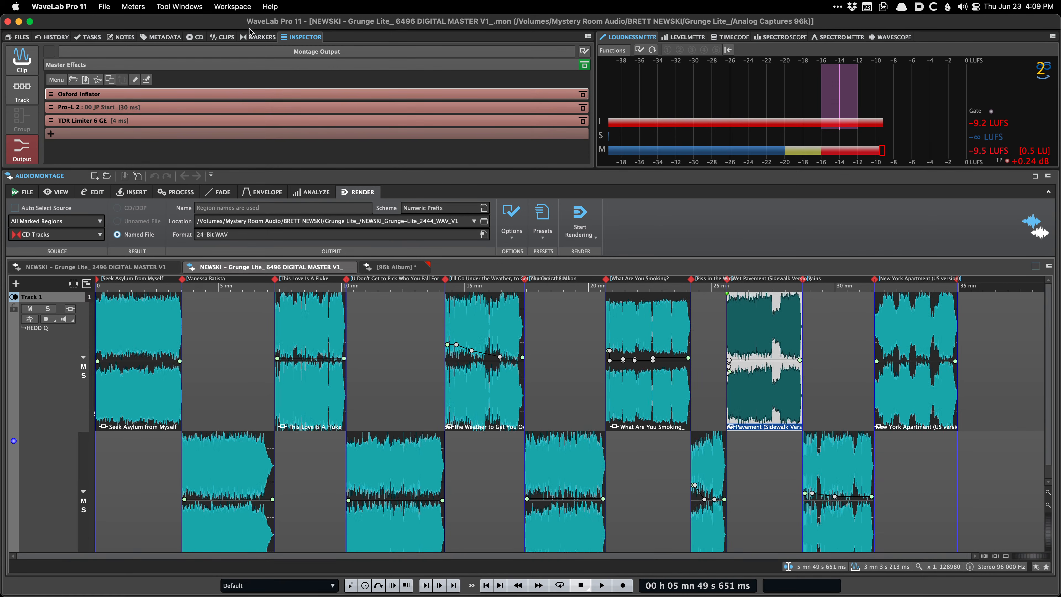
Review the 6496 montage's marker list, clip list and metadata, ending on the clip list.
left_click(258, 37)
left_click(216, 36)
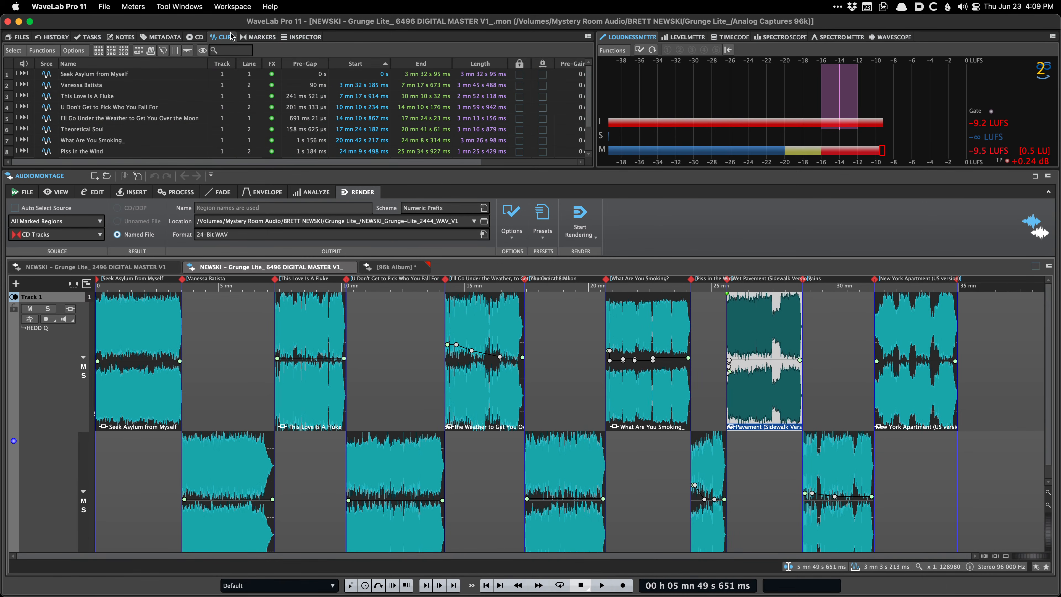
left_click(240, 34)
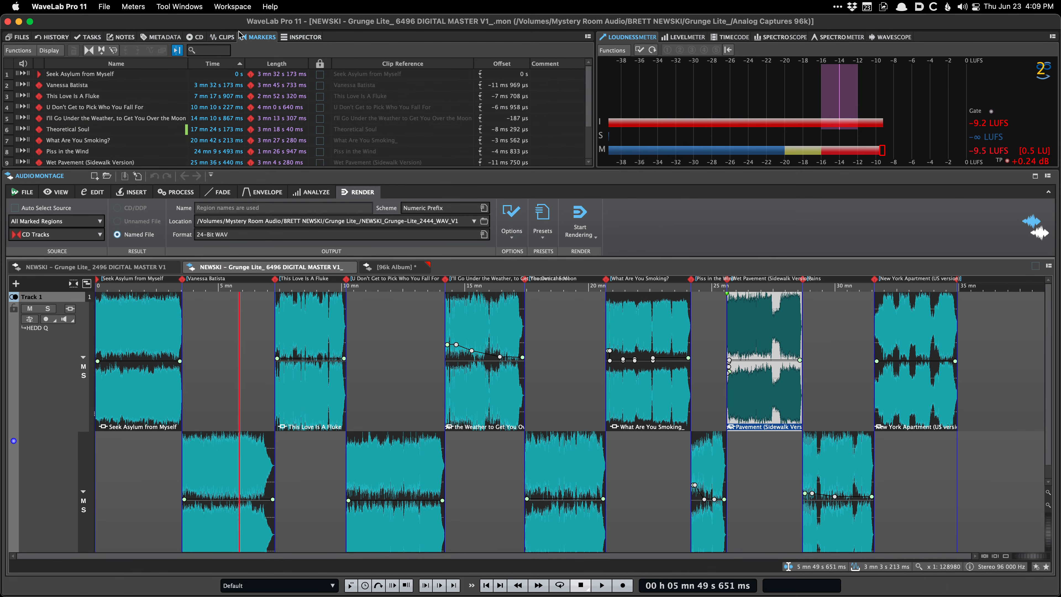
left_click(226, 37)
left_click(180, 38)
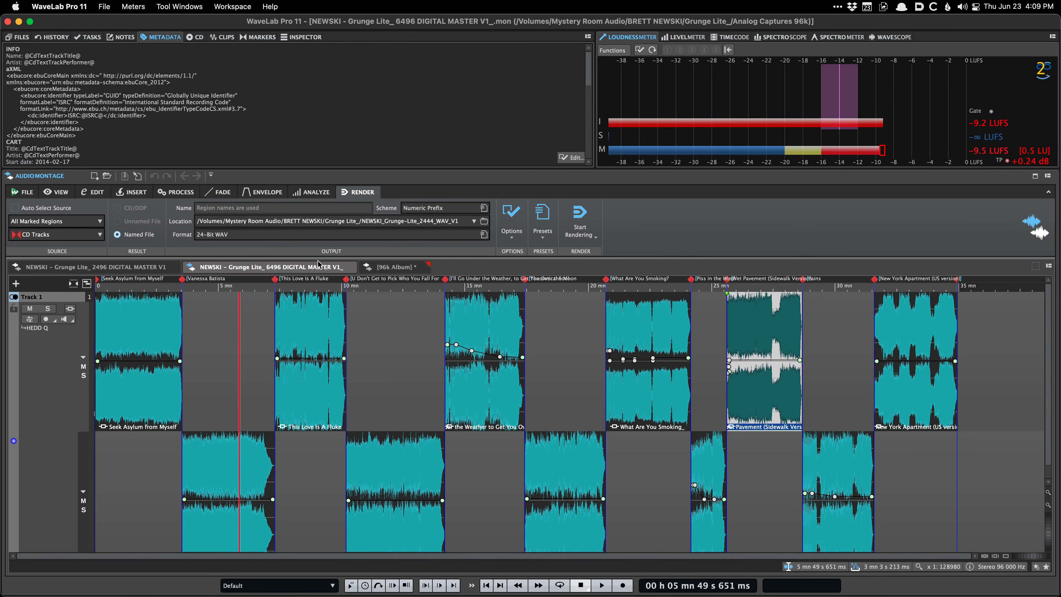
left_click(213, 317)
left_click(224, 37)
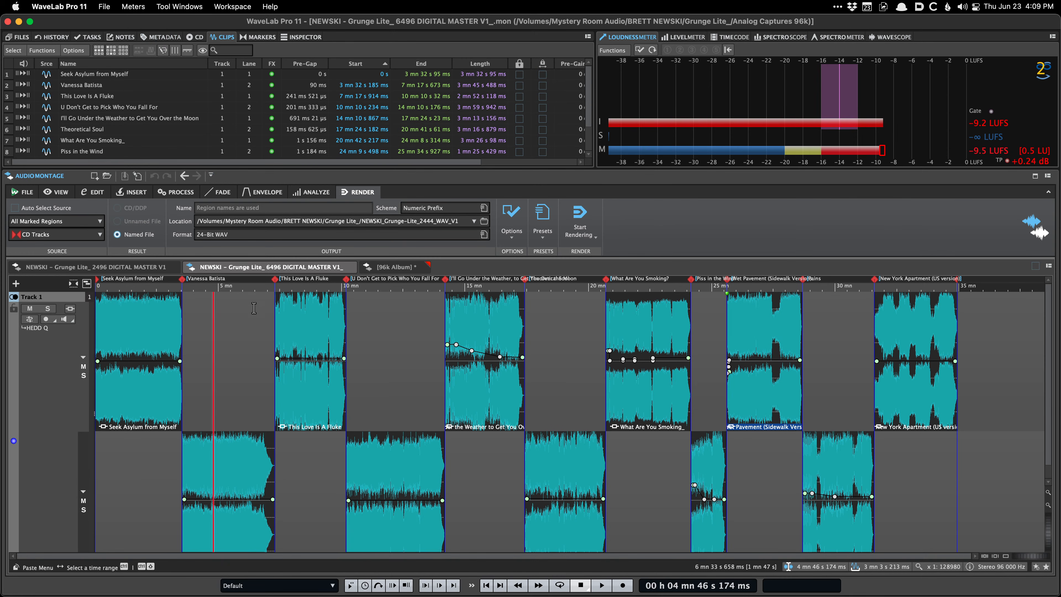